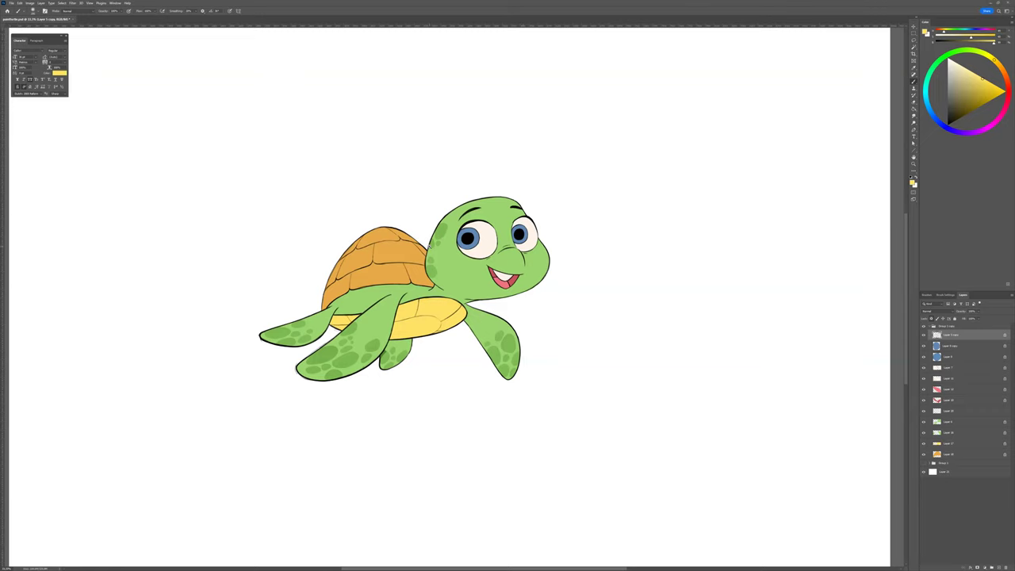
Step: Hide all colour layers beneath the turtle's line art and add a new empty layer directly below it
{"action": "scroll", "coordinate": [432, 245], "scroll_direction": "up", "scroll_amount": 1}
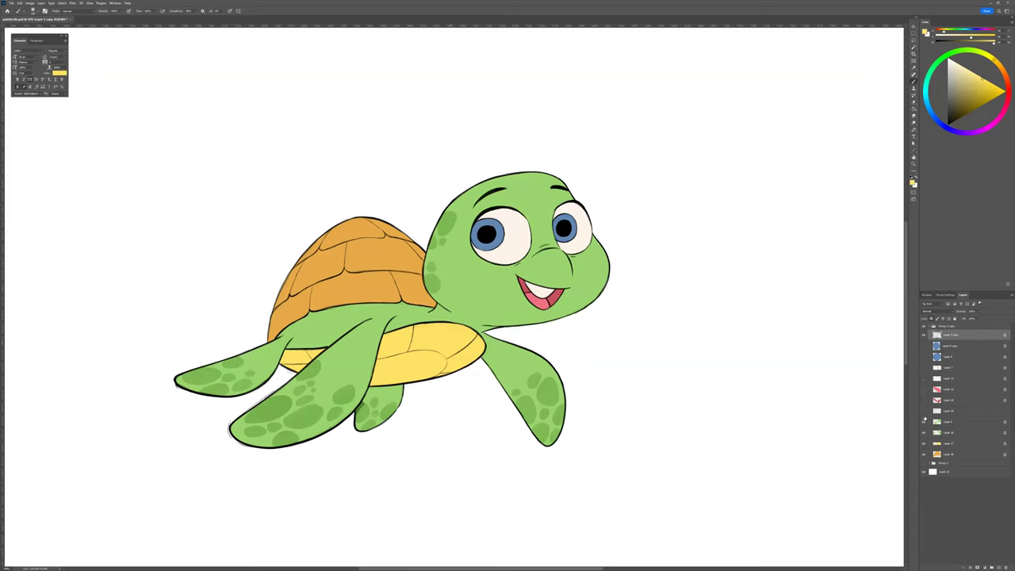
{"action": "left_click_drag", "start_coordinate": [924, 454], "coordinate": [927, 349]}
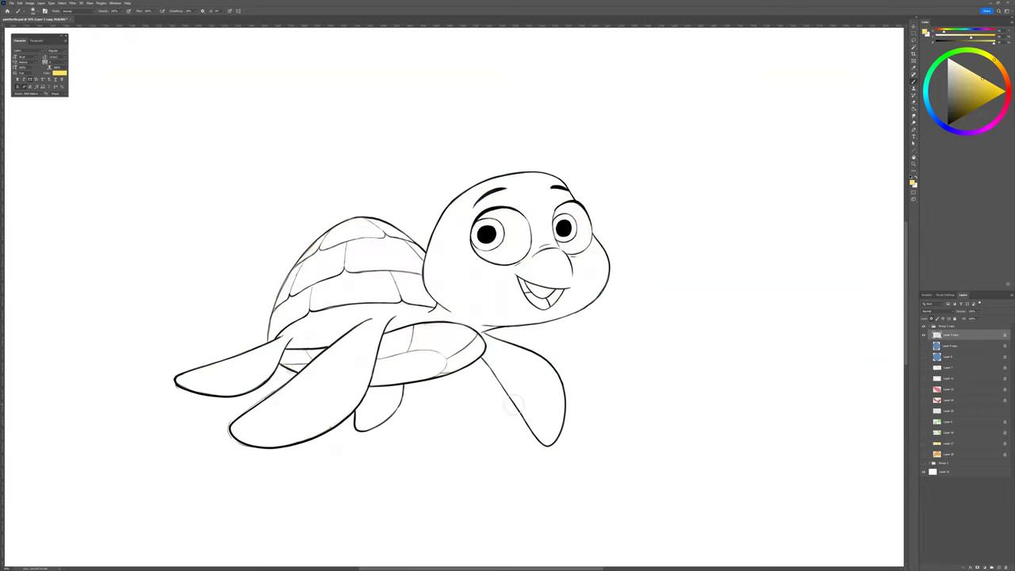
{"action": "scroll", "coordinate": [580, 392], "scroll_direction": "up", "scroll_amount": 1}
{"action": "left_click_drag", "start_coordinate": [589, 390], "coordinate": [681, 416]}
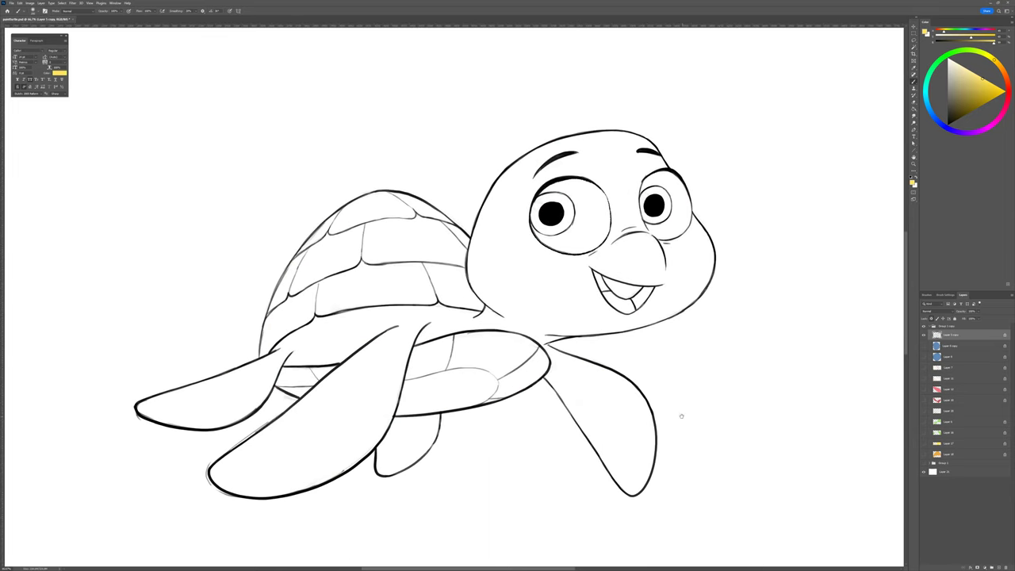
{"action": "left_click", "coordinate": [944, 345]}
{"action": "left_click", "coordinate": [997, 566]}
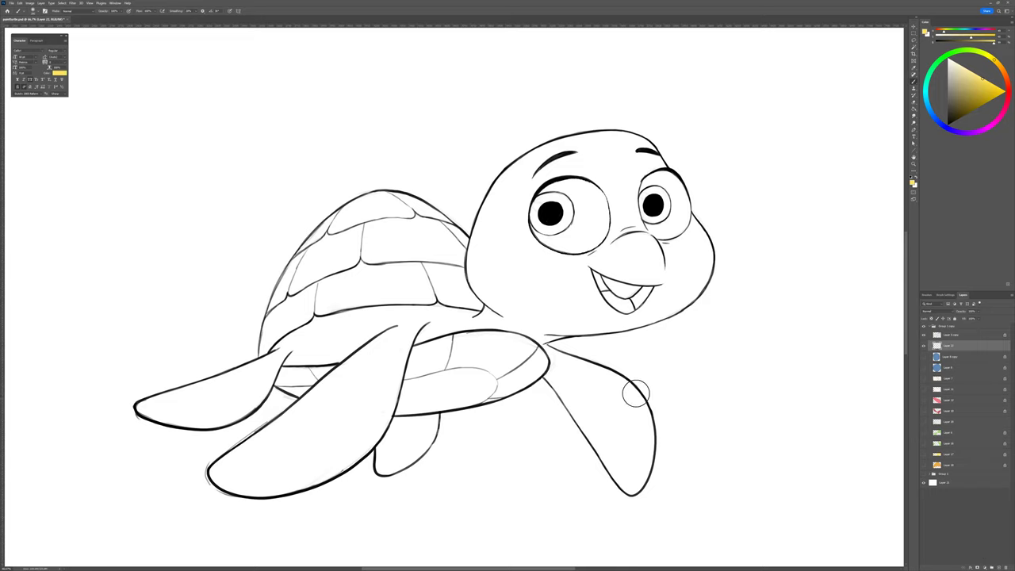
{"action": "key", "text": "l"}
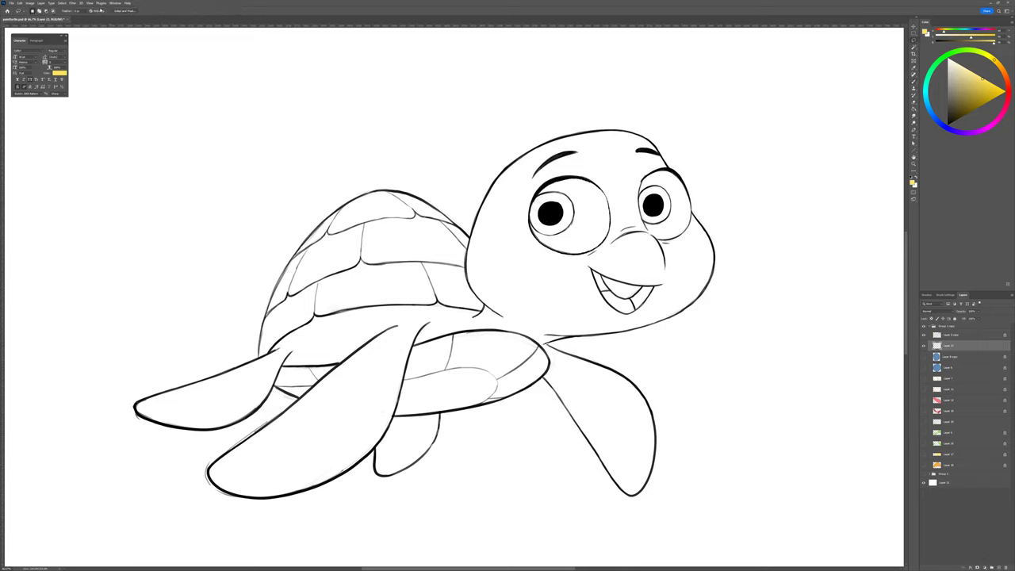
{"action": "left_click", "coordinate": [116, 3]}
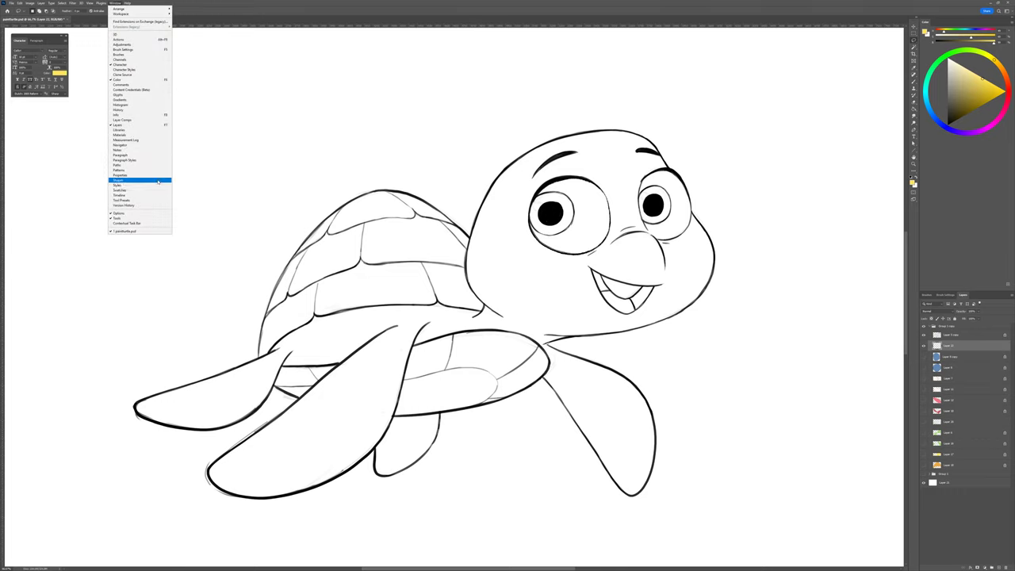
{"action": "left_click", "coordinate": [186, 160]}
{"action": "key", "text": "Tab"}
{"action": "key", "text": "Tab"}
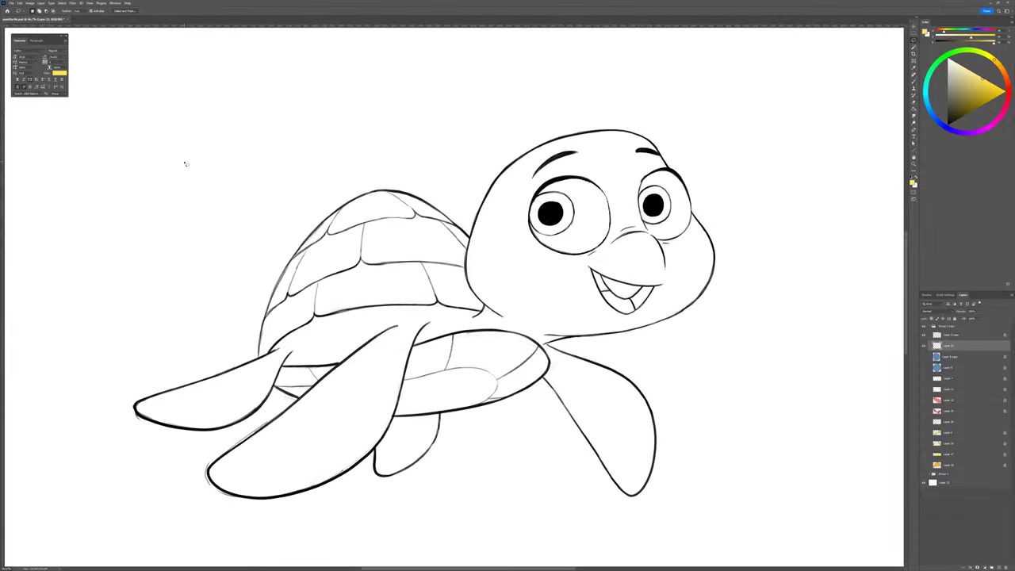
{"action": "key", "text": "v"}
Step: Select the turtle's head by tracing around its outline with the Lasso tool
{"action": "key", "text": "l"}
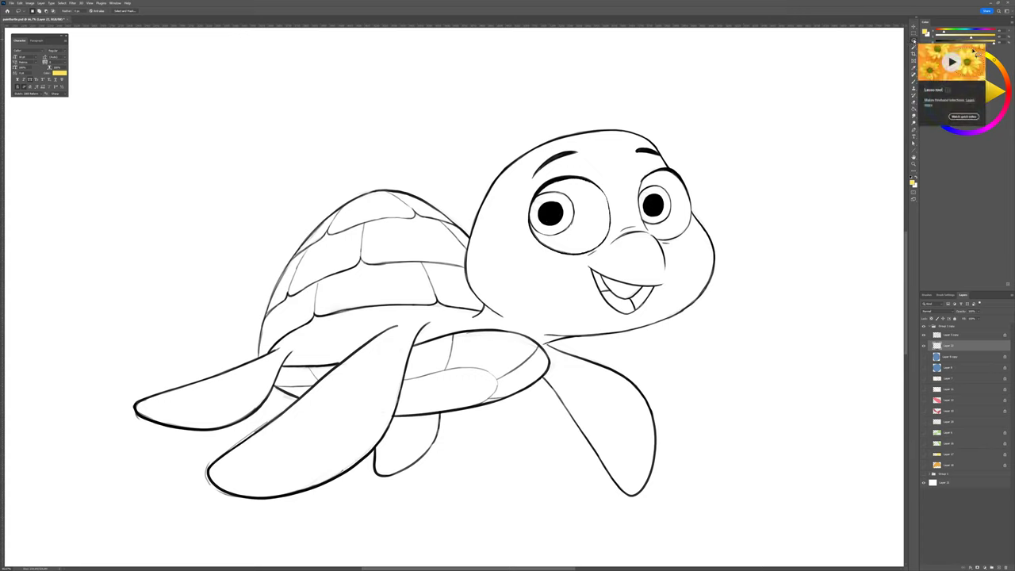
{"action": "left_click_drag", "start_coordinate": [728, 326], "coordinate": [722, 379]}
{"action": "left_click", "coordinate": [748, 325]}
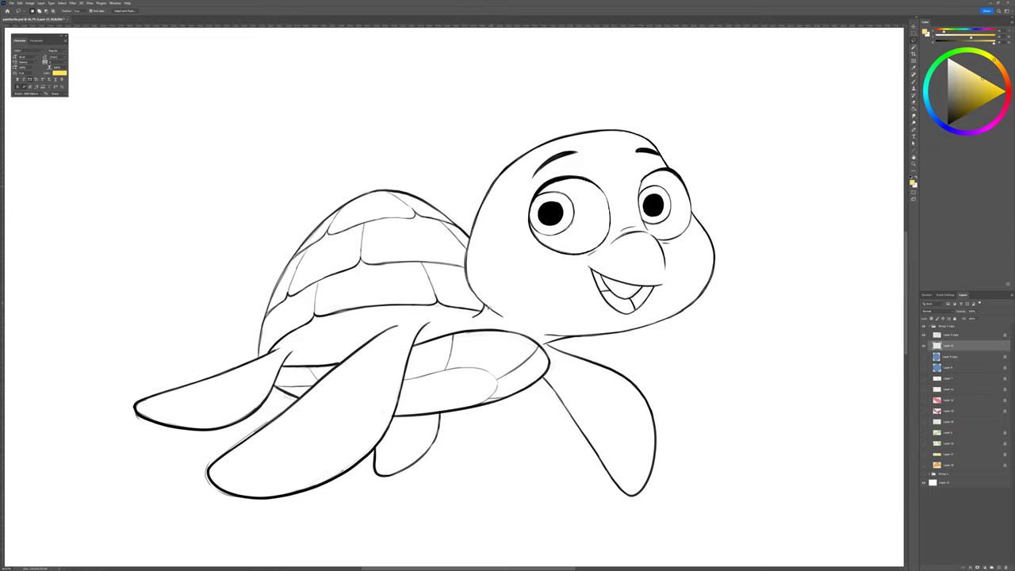
{"action": "mouse_move", "coordinate": [508, 319]}
{"action": "left_mouse_down"}
{"action": "mouse_move", "coordinate": [534, 334]}
{"action": "mouse_move", "coordinate": [588, 339]}
{"action": "mouse_move", "coordinate": [561, 281]}
{"action": "left_mouse_up"}
{"action": "mouse_move", "coordinate": [601, 336]}
{"action": "left_mouse_down"}
{"action": "mouse_move", "coordinate": [682, 318]}
{"action": "mouse_move", "coordinate": [706, 297]}
{"action": "mouse_move", "coordinate": [713, 248]}
{"action": "mouse_move", "coordinate": [669, 169]}
{"action": "mouse_move", "coordinate": [655, 169]}
{"action": "mouse_move", "coordinate": [655, 151]}
{"action": "mouse_move", "coordinate": [635, 139]}
{"action": "mouse_move", "coordinate": [606, 135]}
{"action": "mouse_move", "coordinate": [531, 151]}
{"action": "mouse_move", "coordinate": [504, 173]}
{"action": "left_mouse_up"}
{"action": "mouse_move", "coordinate": [668, 174]}
{"action": "left_mouse_down"}
{"action": "mouse_move", "coordinate": [670, 163]}
{"action": "mouse_move", "coordinate": [674, 178]}
{"action": "left_mouse_up"}
{"action": "mouse_move", "coordinate": [710, 232]}
{"action": "left_mouse_down"}
{"action": "mouse_move", "coordinate": [715, 276]}
{"action": "mouse_move", "coordinate": [727, 256]}
{"action": "mouse_move", "coordinate": [708, 213]}
{"action": "left_mouse_up"}
Step: Choose a bright green and fill the selected head area with the Paint Bucket
{"action": "key", "text": "g"}
{"action": "left_click", "coordinate": [954, 33]}
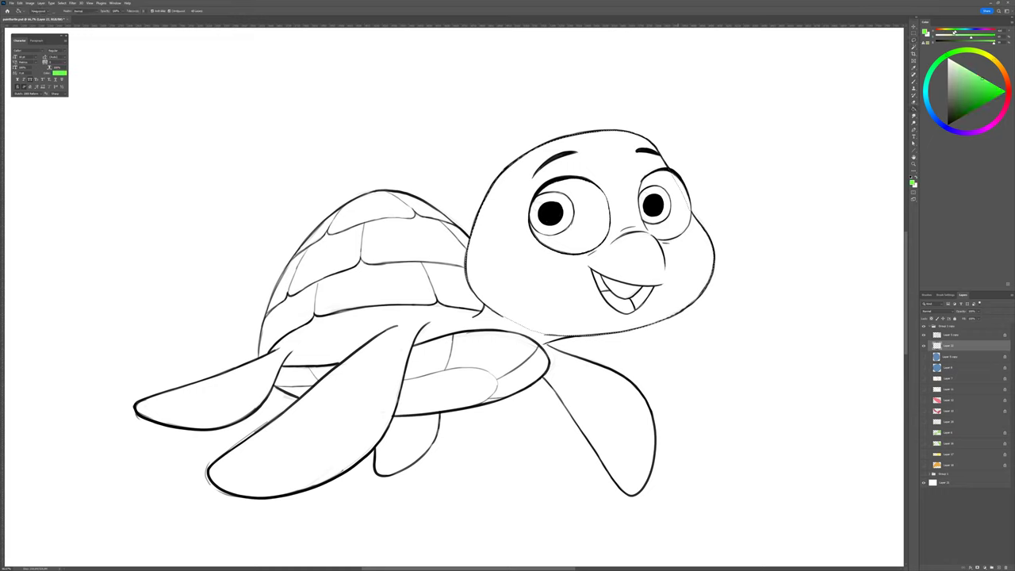
{"action": "left_click_drag", "start_coordinate": [955, 33], "coordinate": [987, 43]}
{"action": "left_click", "coordinate": [975, 37]}
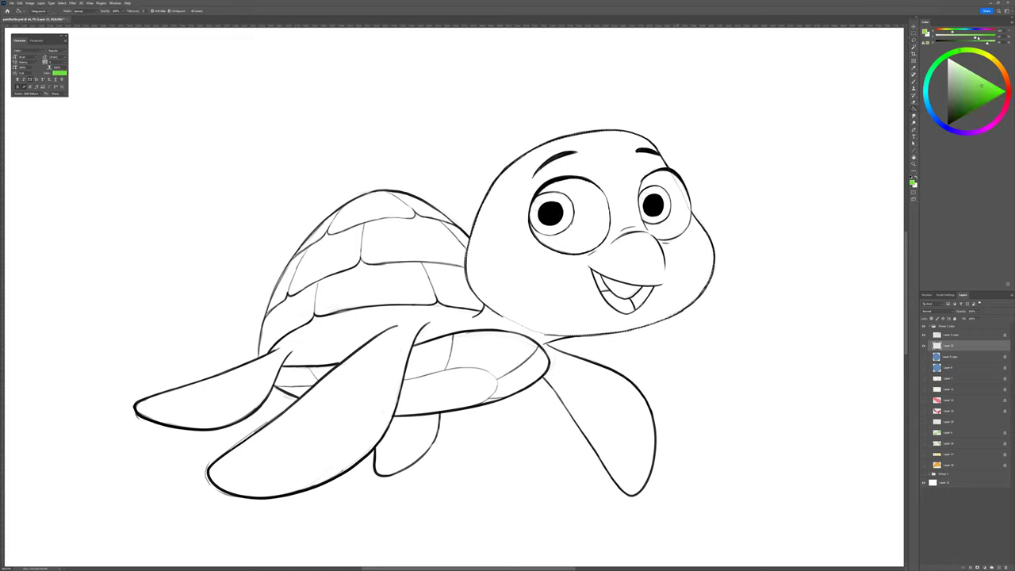
{"action": "left_click_drag", "start_coordinate": [981, 85], "coordinate": [984, 86]}
{"action": "left_click", "coordinate": [650, 314]}
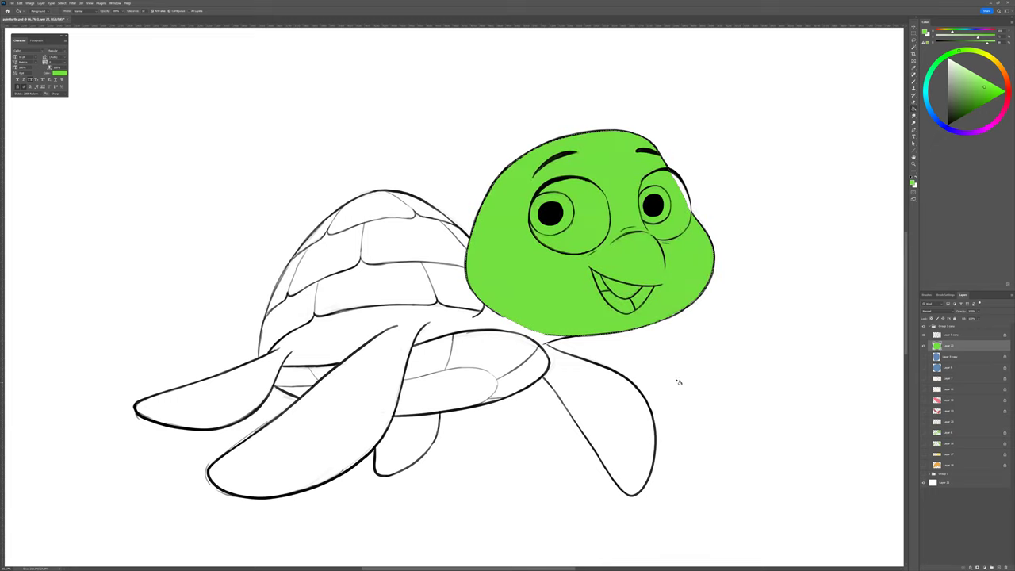
Step: Deselect the head, switch to the Brush and try yellow-green and mint-green painting colours
{"action": "key", "text": "l"}
{"action": "key", "text": "b"}
{"action": "mouse_move", "coordinate": [960, 50]}
{"action": "left_mouse_down"}
{"action": "mouse_move", "coordinate": [1003, 74]}
{"action": "mouse_move", "coordinate": [994, 117]}
{"action": "mouse_move", "coordinate": [980, 128]}
{"action": "mouse_move", "coordinate": [991, 119]}
{"action": "mouse_move", "coordinate": [931, 103]}
{"action": "mouse_move", "coordinate": [938, 60]}
{"action": "mouse_move", "coordinate": [962, 49]}
{"action": "mouse_move", "coordinate": [990, 58]}
{"action": "mouse_move", "coordinate": [1006, 96]}
{"action": "mouse_move", "coordinate": [987, 119]}
{"action": "mouse_move", "coordinate": [943, 119]}
{"action": "mouse_move", "coordinate": [950, 33]}
{"action": "left_mouse_up"}
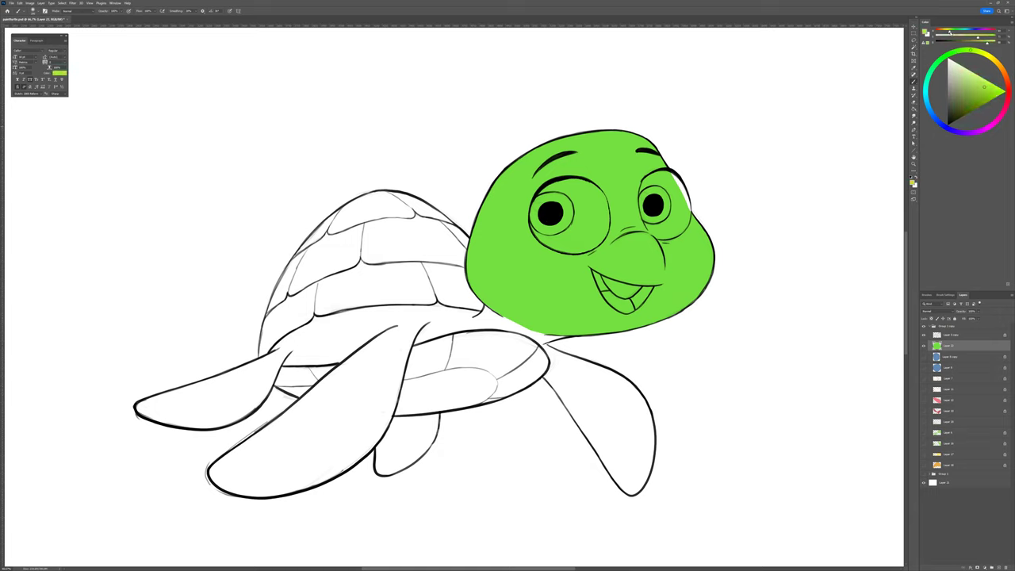
{"action": "left_click", "coordinate": [1007, 24]}
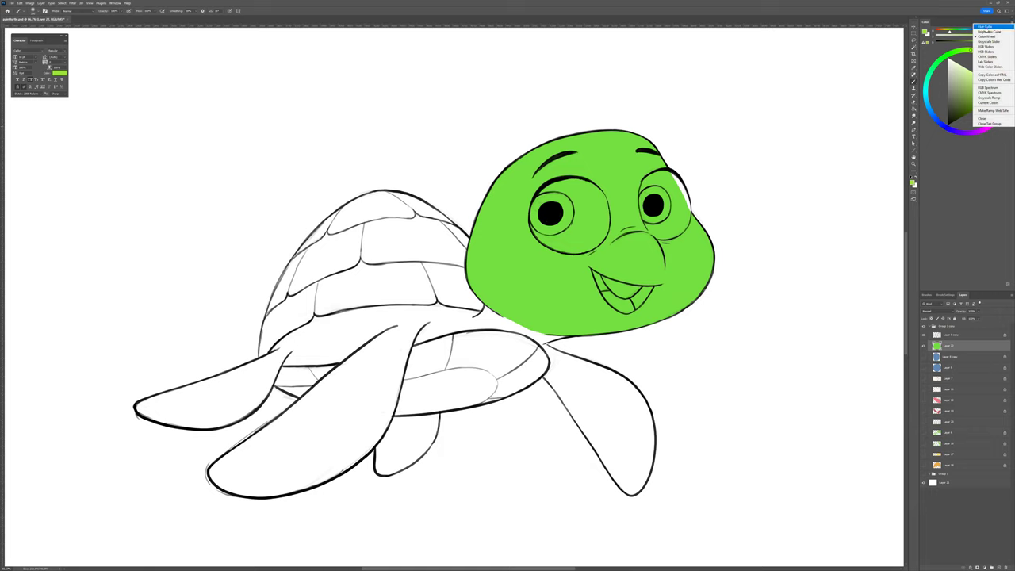
{"action": "left_click", "coordinate": [935, 50]}
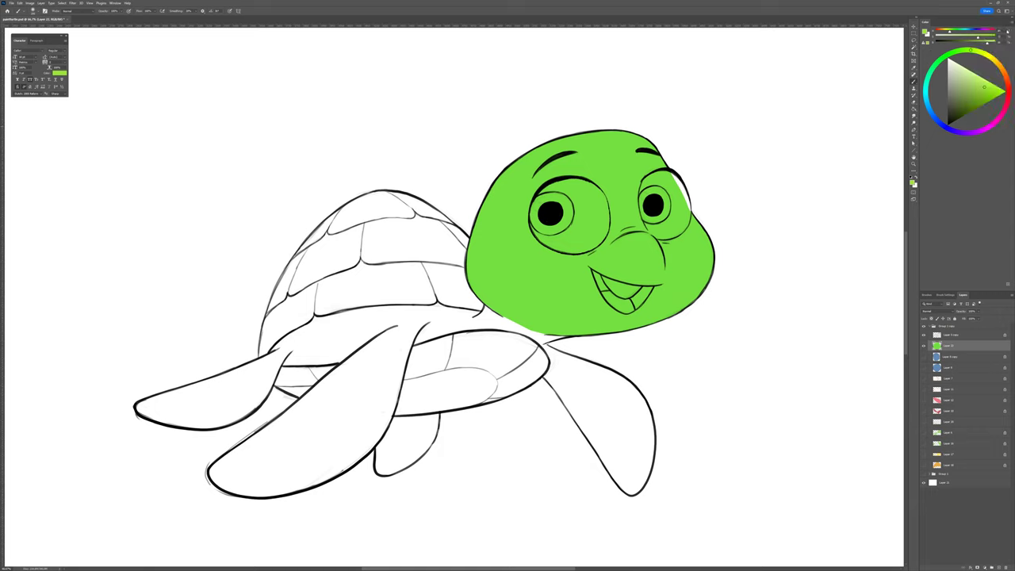
{"action": "left_click_drag", "start_coordinate": [950, 31], "coordinate": [997, 45]}
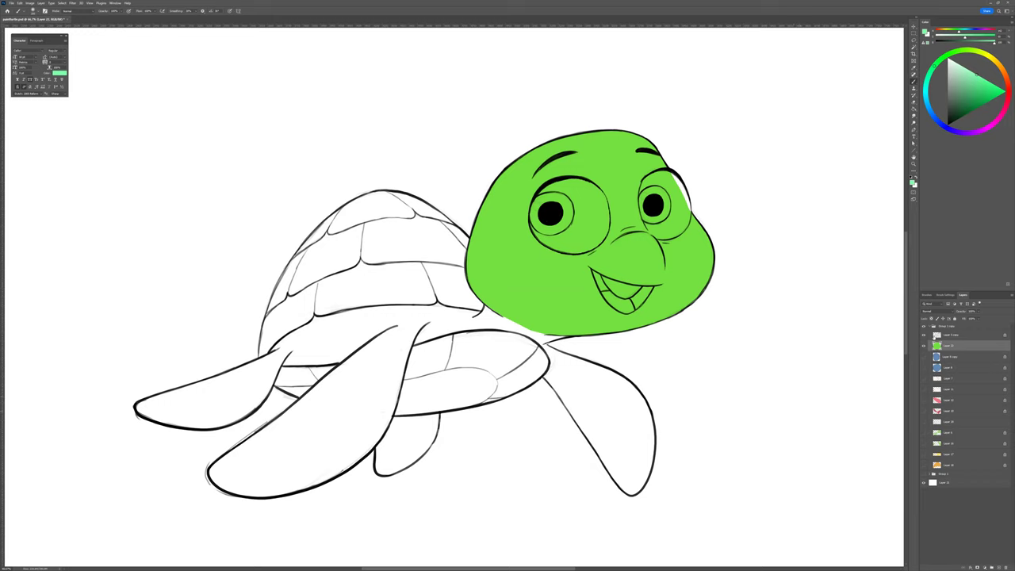
Step: Set the brush hardness to 100% and turn off its Transfer option
{"action": "left_click", "coordinate": [945, 295]}
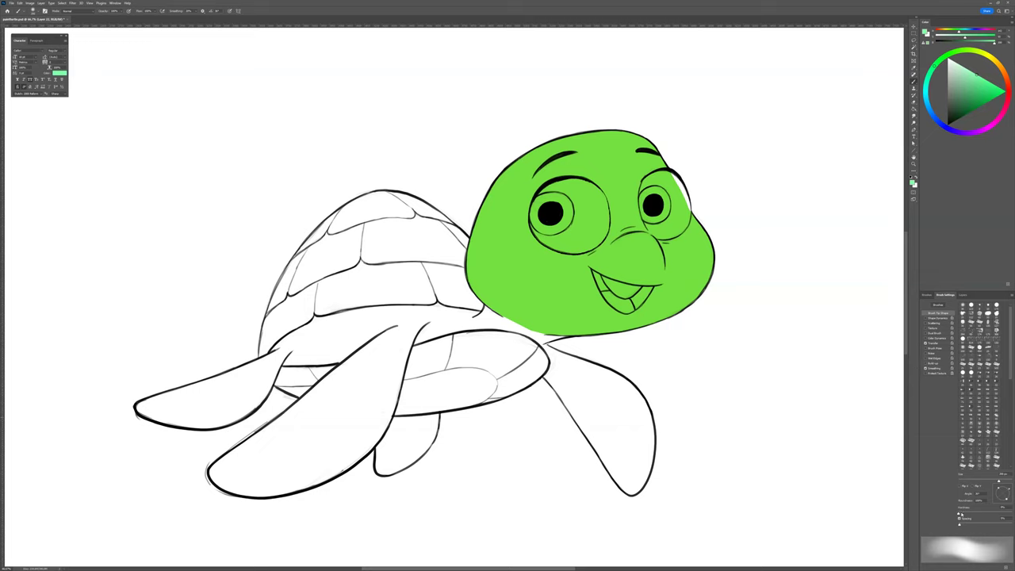
{"action": "left_click_drag", "start_coordinate": [959, 512], "coordinate": [1008, 514]}
{"action": "left_click", "coordinate": [925, 343]}
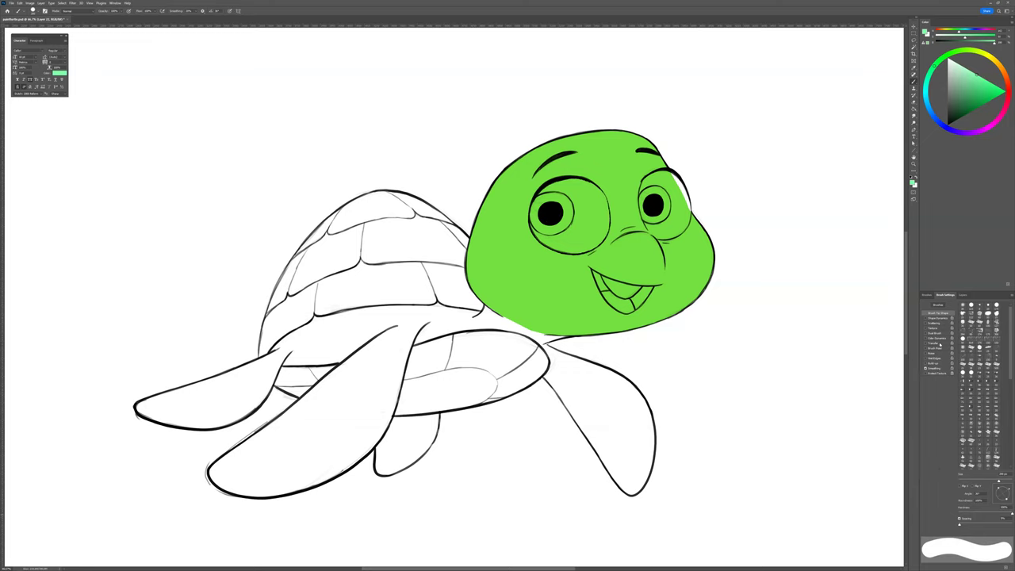
Step: Shrink the brush, sample the head's green and paint along the inner edge of the flipper below the head
{"action": "key", "text": "bracketleft"}
{"action": "key", "text": "bracketleft"}
{"action": "key", "text": "bracketleft"}
{"action": "key", "text": "bracketleft"}
{"action": "key", "text": "bracketleft"}
{"action": "key", "text": "bracketleft"}
{"action": "key", "text": "bracketleft"}
{"action": "key", "text": "bracketleft"}
{"action": "key", "text": "bracketleft"}
{"action": "key", "text": "bracketleft"}
{"action": "key", "text": "bracketleft"}
{"action": "key", "text": "bracketleft"}
{"action": "left_click", "coordinate": [565, 317], "text": "alt"}
{"action": "mouse_move", "coordinate": [553, 374]}
{"action": "left_mouse_down"}
{"action": "mouse_move", "coordinate": [632, 490]}
{"action": "mouse_move", "coordinate": [638, 465]}
{"action": "left_mouse_up"}
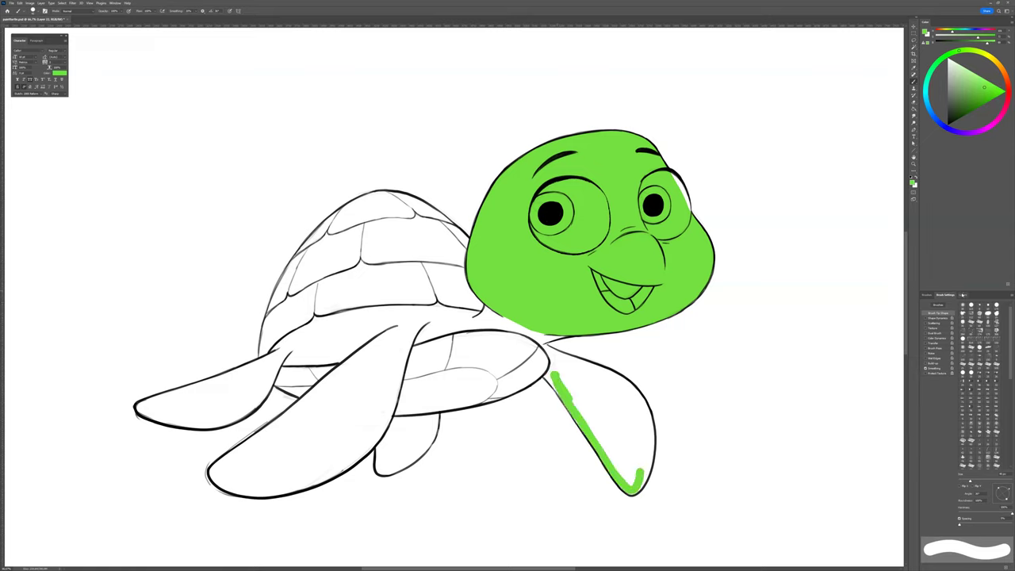
Step: Delete the test paint layer and show all of the turtle's colour layers again
{"action": "left_click", "coordinate": [964, 294]}
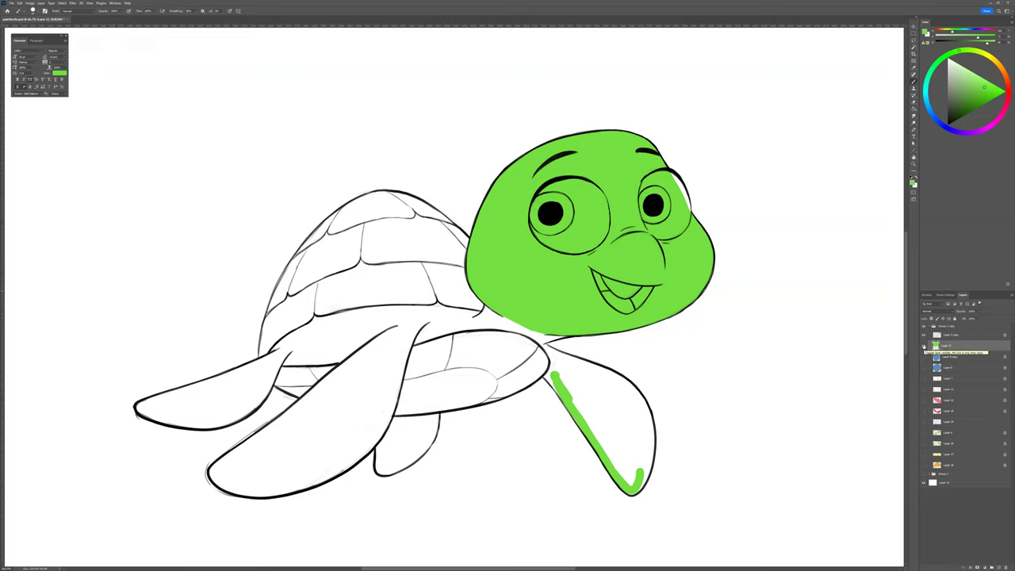
{"action": "key", "text": "Delete"}
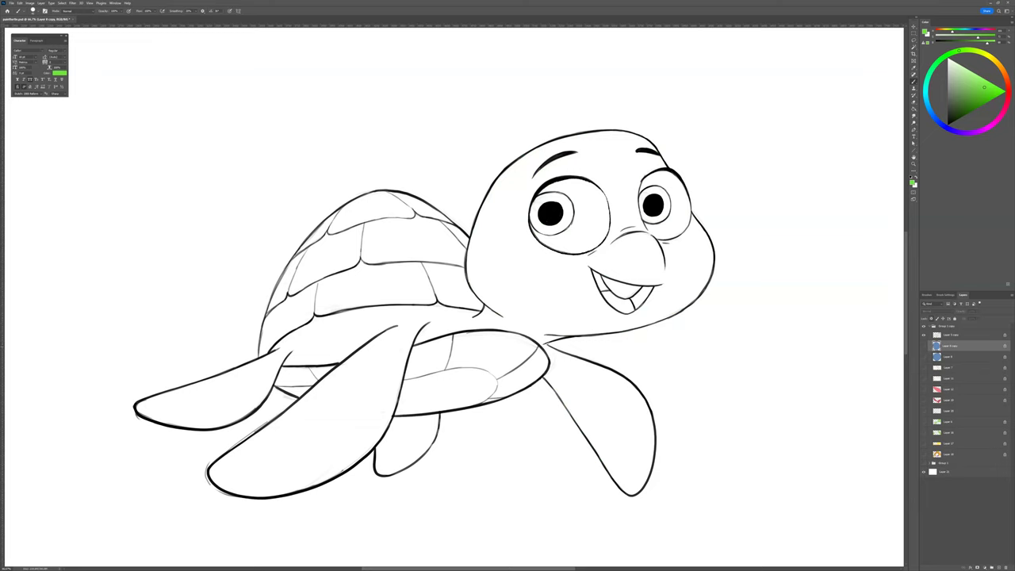
{"action": "key", "text": "ctrl+z"}
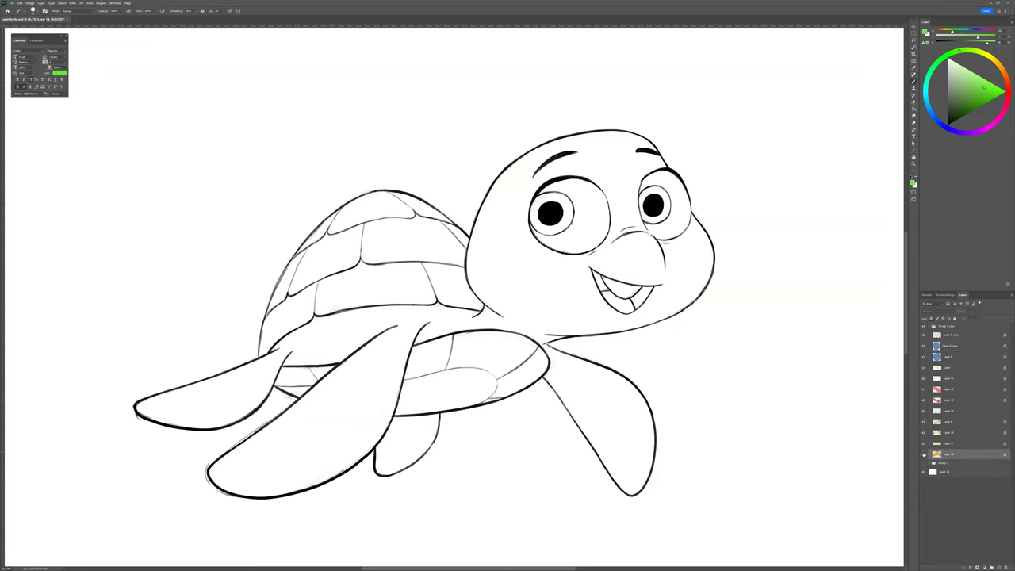
{"action": "left_click_drag", "start_coordinate": [924, 454], "coordinate": [923, 453]}
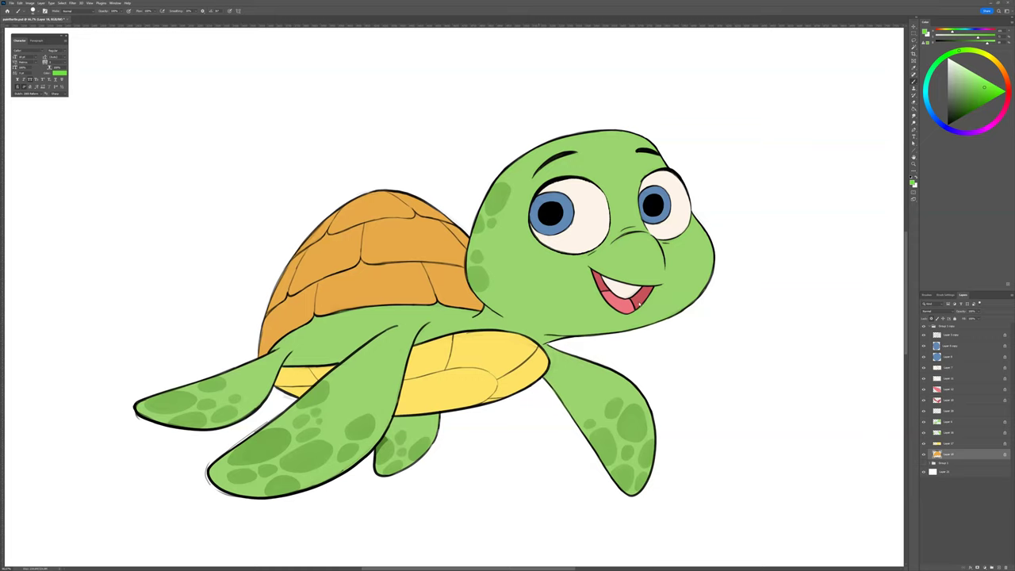
Step: Go through the line-art and colour layers, then select the main green skin layer and toggle its visibility
{"action": "left_click", "coordinate": [945, 335]}
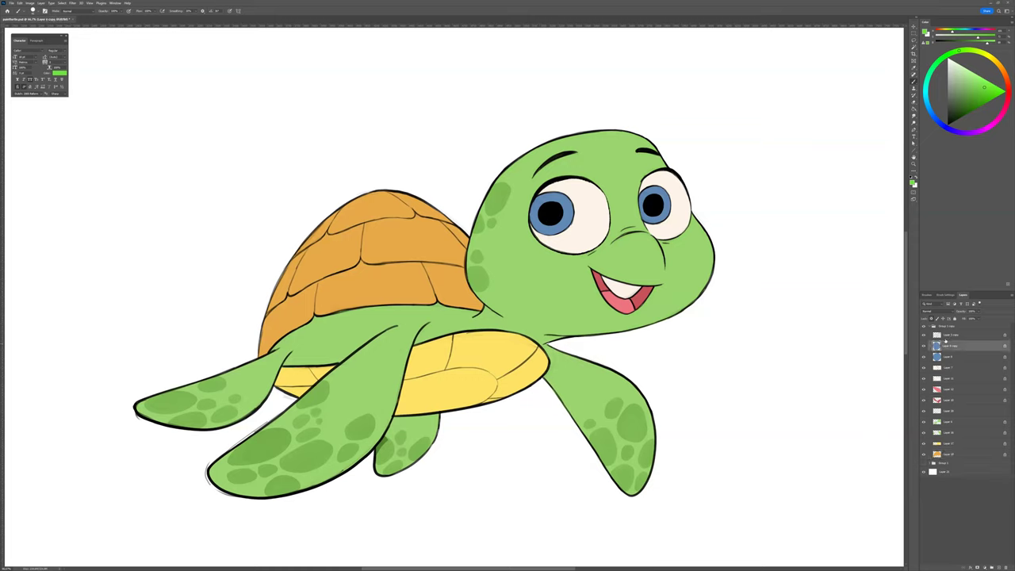
{"action": "mouse_move", "coordinate": [979, 312]}
{"action": "left_mouse_down"}
{"action": "mouse_move", "coordinate": [954, 318]}
{"action": "mouse_move", "coordinate": [983, 315]}
{"action": "left_mouse_up"}
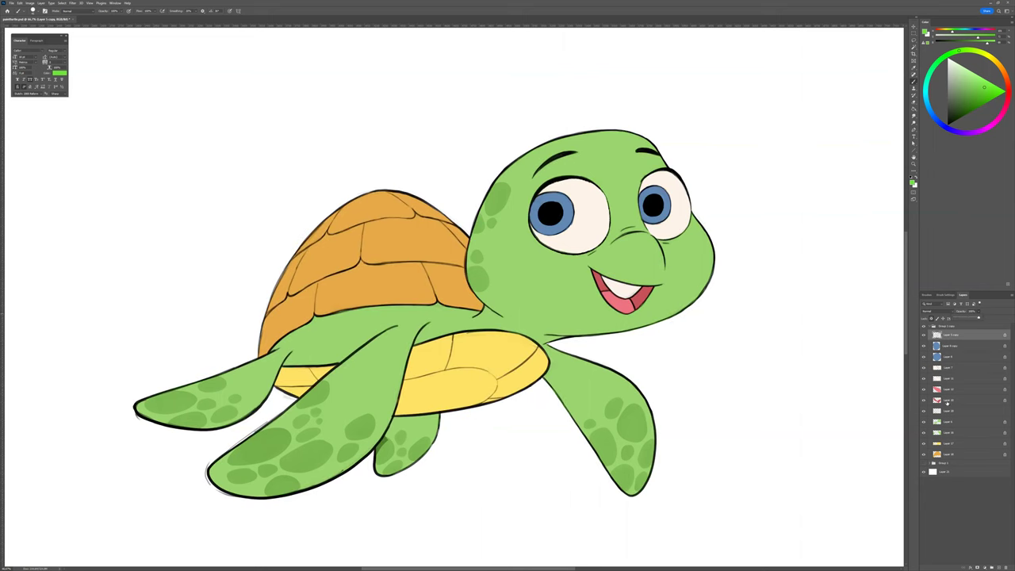
{"action": "left_click", "coordinate": [940, 454]}
{"action": "left_click", "coordinate": [940, 432]}
{"action": "left_click", "coordinate": [940, 422]}
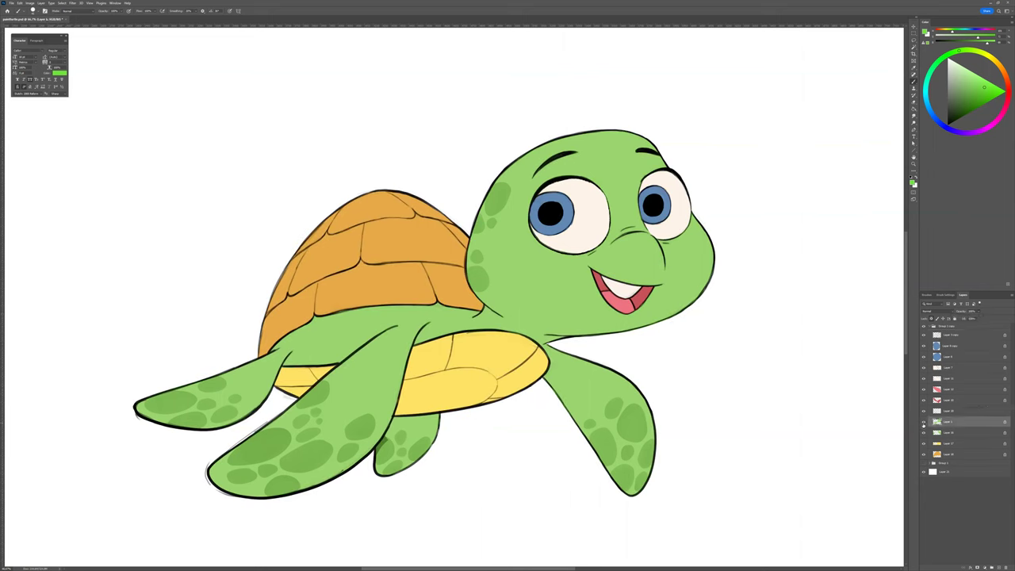
{"action": "left_click", "coordinate": [922, 422]}
{"action": "left_click", "coordinate": [924, 424]}
Step: Enlarge the brush and choose a darker, more saturated green for painting
{"action": "key", "text": "bracketright"}
{"action": "key", "text": "bracketright"}
{"action": "key", "text": "bracketright"}
{"action": "key", "text": "bracketright"}
{"action": "key", "text": "bracketright"}
{"action": "key", "text": "bracketright"}
{"action": "left_click_drag", "start_coordinate": [984, 88], "coordinate": [987, 102]}
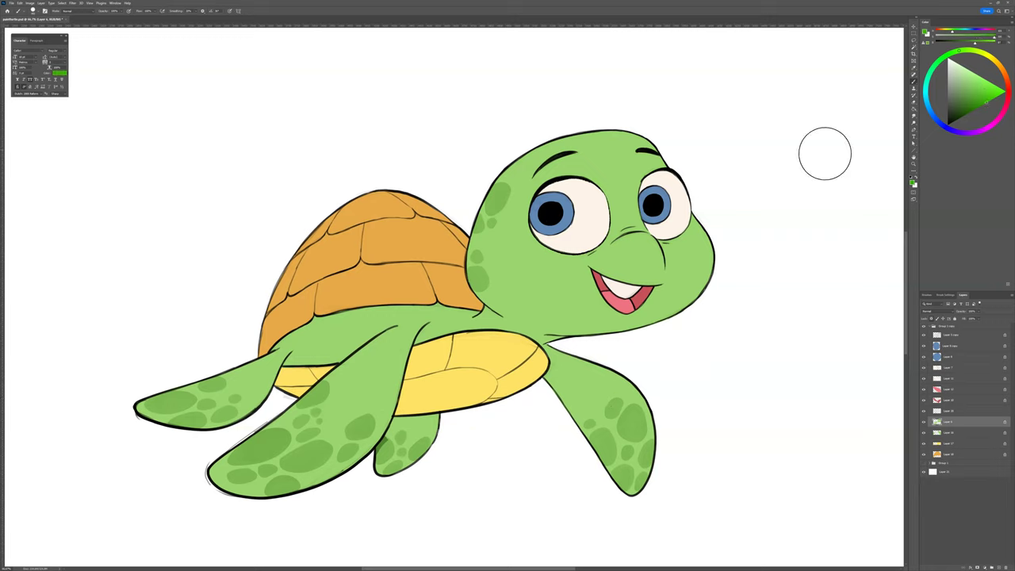
Step: Try dark green strokes across the head and chin with the skin layer's transparency lock on and off, undoing each
{"action": "mouse_move", "coordinate": [709, 309]}
{"action": "left_mouse_down"}
{"action": "mouse_move", "coordinate": [589, 357]}
{"action": "mouse_move", "coordinate": [480, 361]}
{"action": "mouse_move", "coordinate": [571, 274]}
{"action": "mouse_move", "coordinate": [635, 171]}
{"action": "left_mouse_up"}
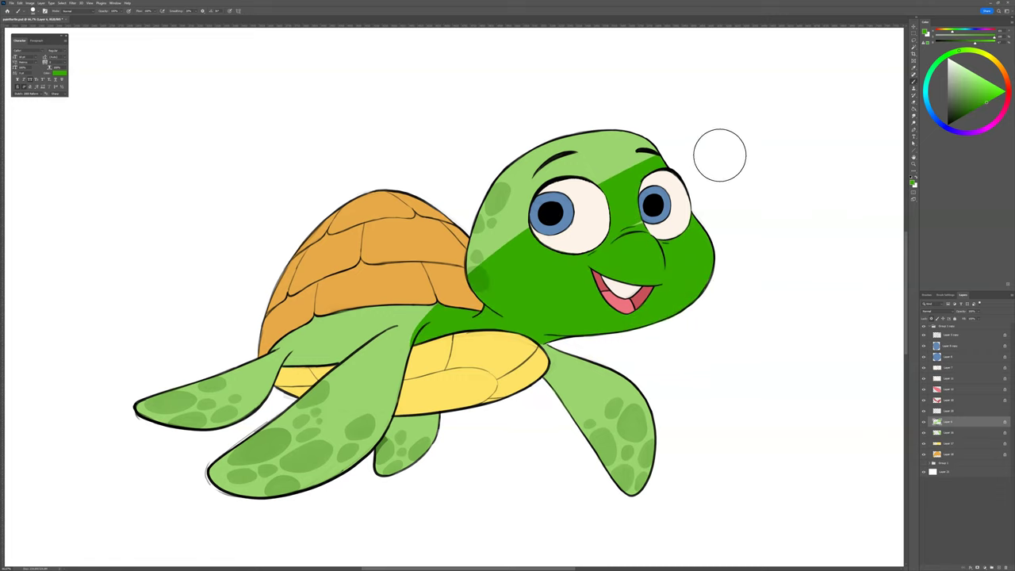
{"action": "key", "text": "ctrl+z"}
{"action": "key", "text": "ctrl+z"}
{"action": "left_click_drag", "start_coordinate": [785, 252], "coordinate": [468, 385]}
{"action": "left_click_drag", "start_coordinate": [691, 285], "coordinate": [767, 308]}
{"action": "key", "text": "ctrl+z"}
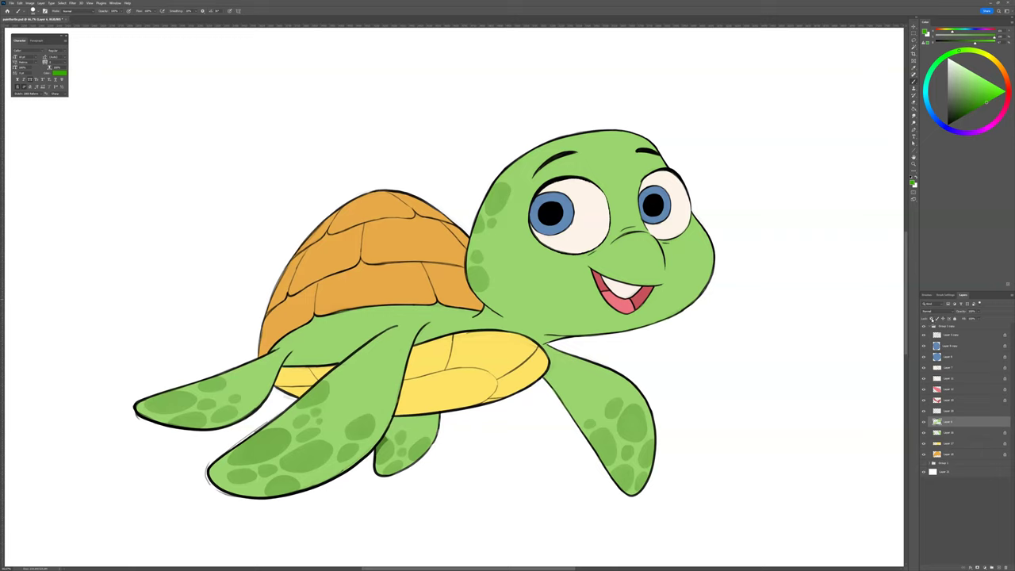
{"action": "mouse_move", "coordinate": [693, 326]}
{"action": "left_mouse_down"}
{"action": "mouse_move", "coordinate": [721, 297]}
{"action": "mouse_move", "coordinate": [644, 343]}
{"action": "left_mouse_up"}
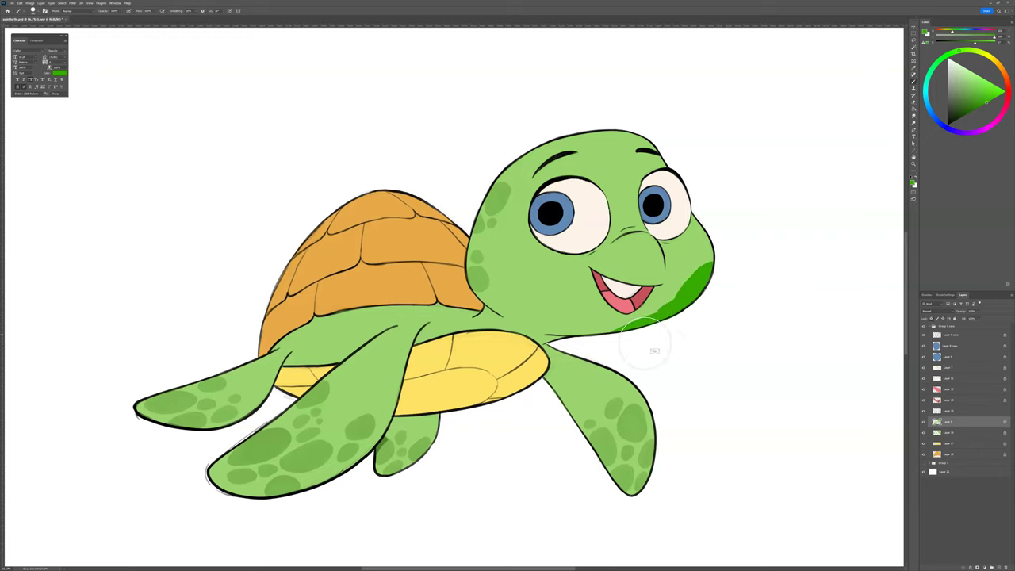
{"action": "key", "text": "ctrl+z"}
{"action": "key", "text": "ctrl+z"}
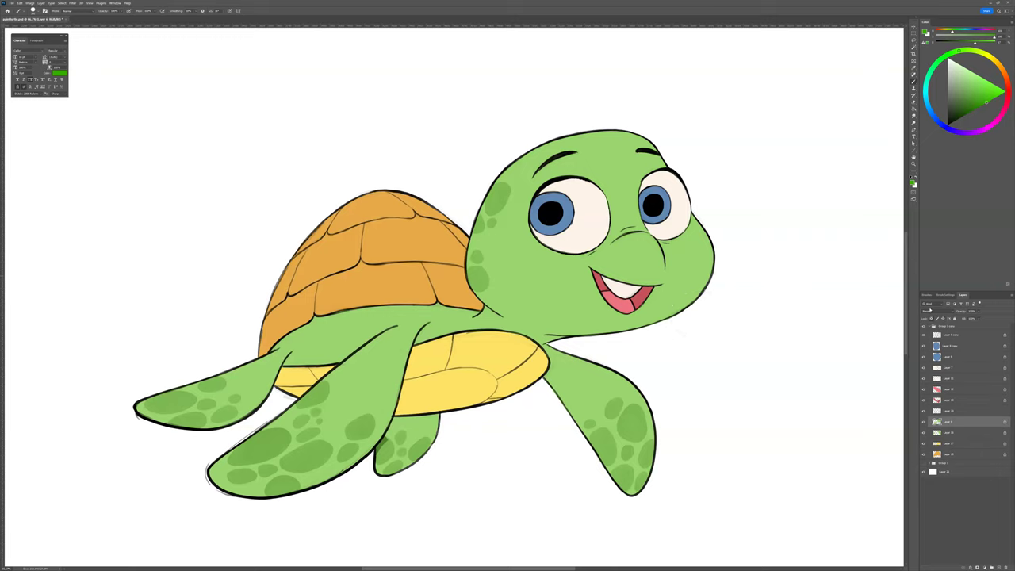
Step: Flip the whole turtle group horizontally and back again
{"action": "left_click", "coordinate": [942, 325]}
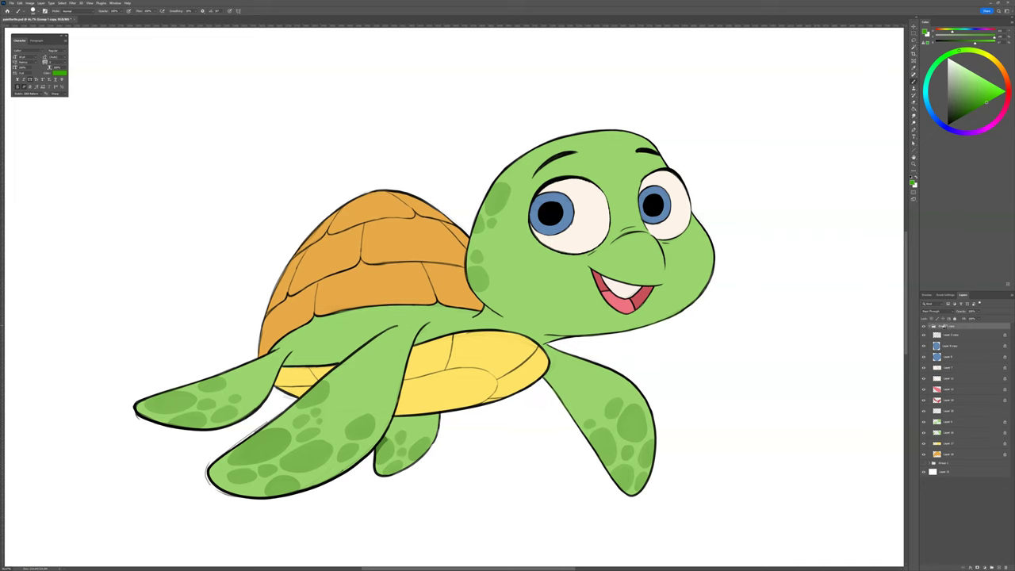
{"action": "key", "text": "ctrl+z"}
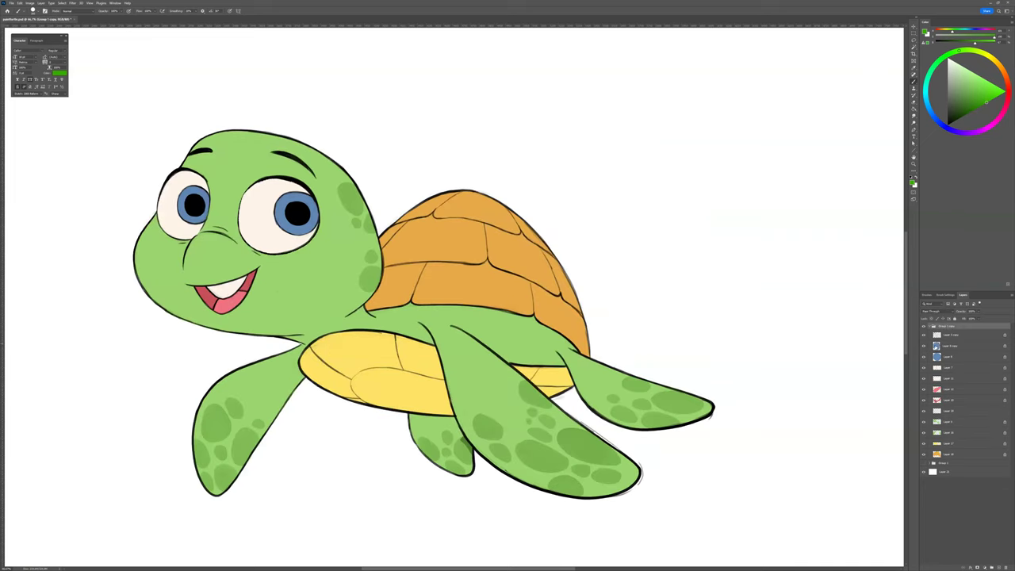
{"action": "key", "text": "ctrl+shift+h"}
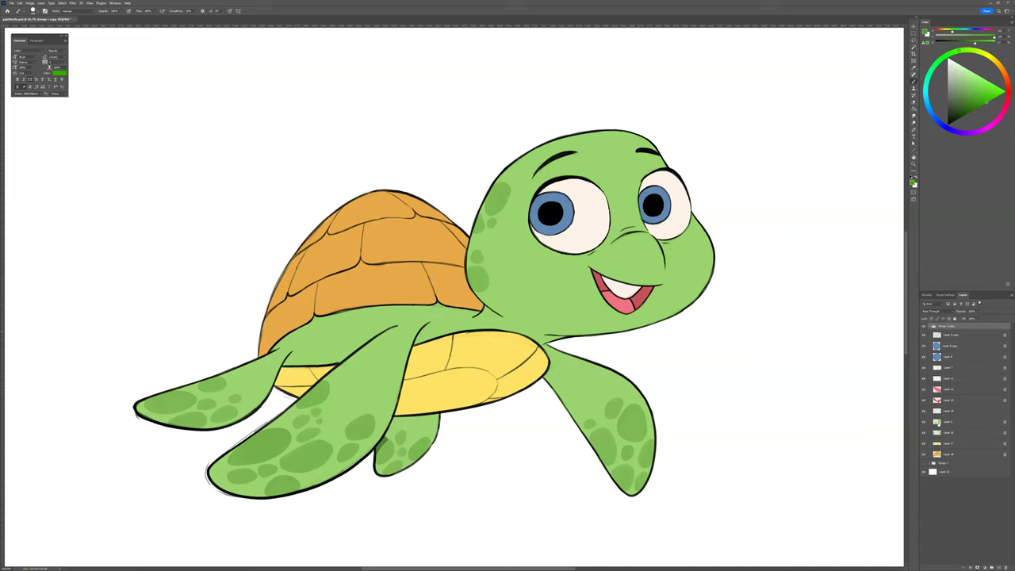
Step: Select the main green skin layer and set up a soft brush with 0% hardness and Transfer opacity controlled by pen pressure
{"action": "left_click", "coordinate": [950, 418]}
{"action": "left_click", "coordinate": [945, 294]}
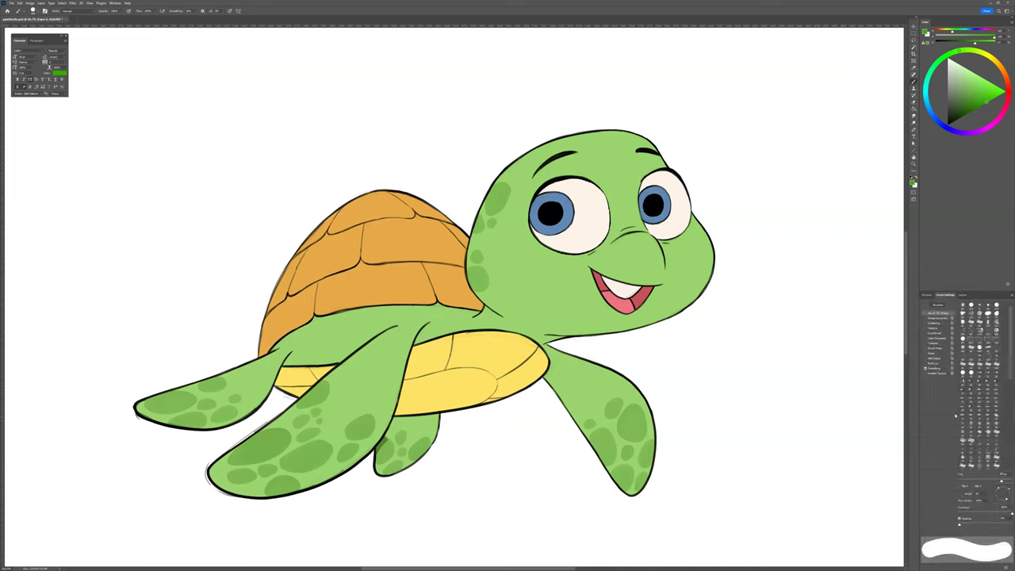
{"action": "left_click", "coordinate": [924, 368]}
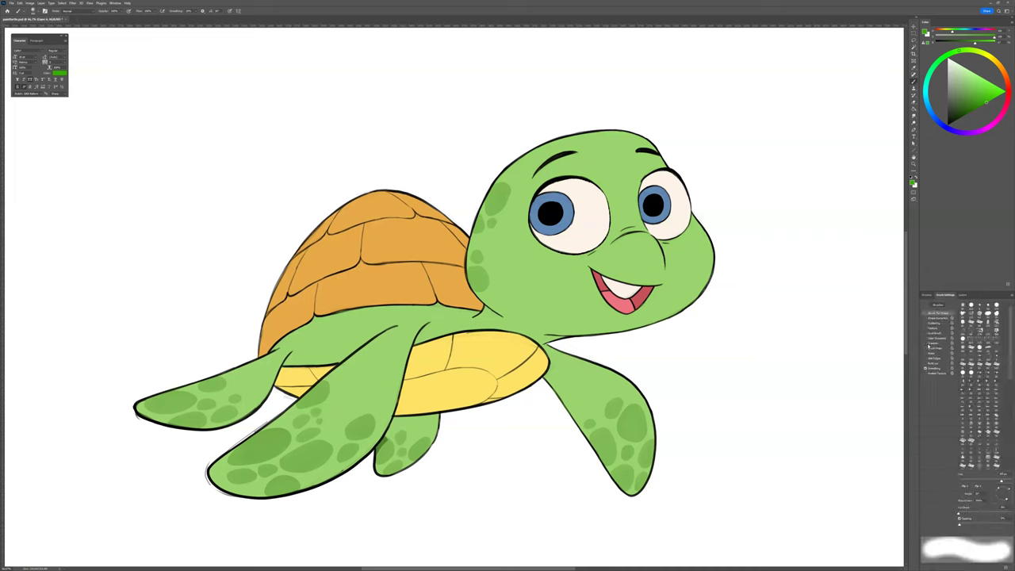
{"action": "left_click", "coordinate": [925, 344]}
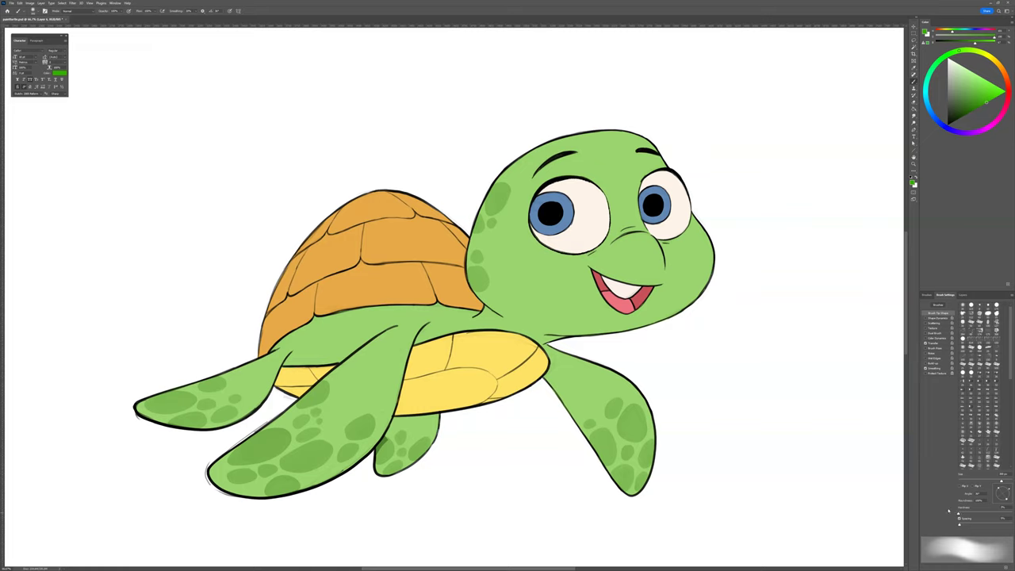
{"action": "left_click", "coordinate": [937, 342]}
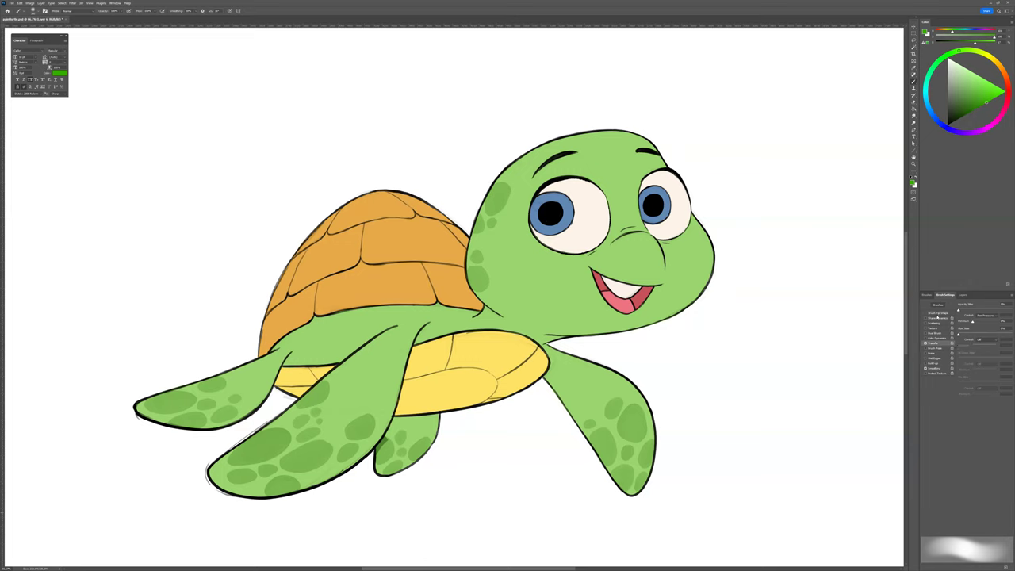
{"action": "left_click", "coordinate": [940, 313]}
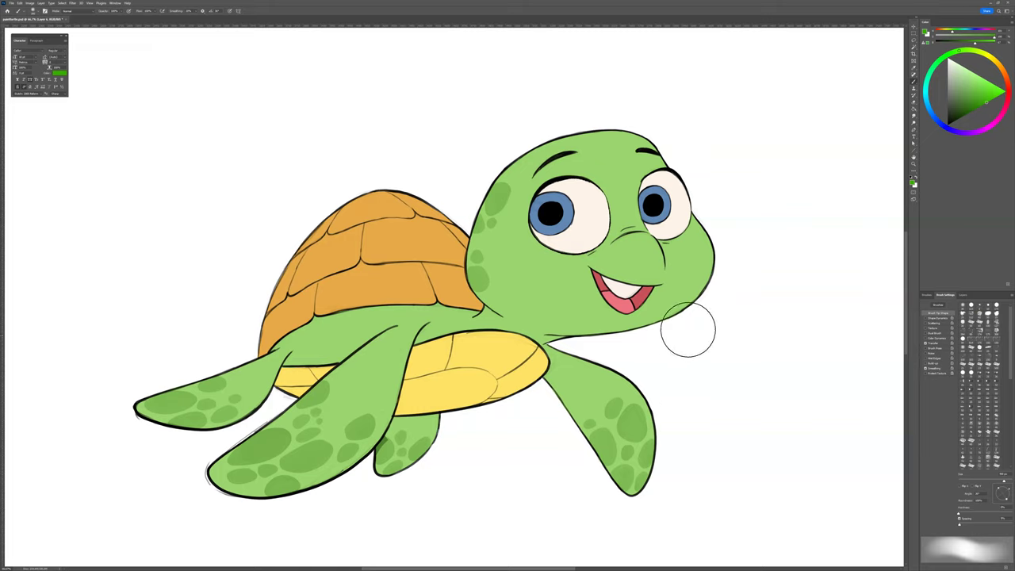
{"action": "left_click", "coordinate": [964, 295]}
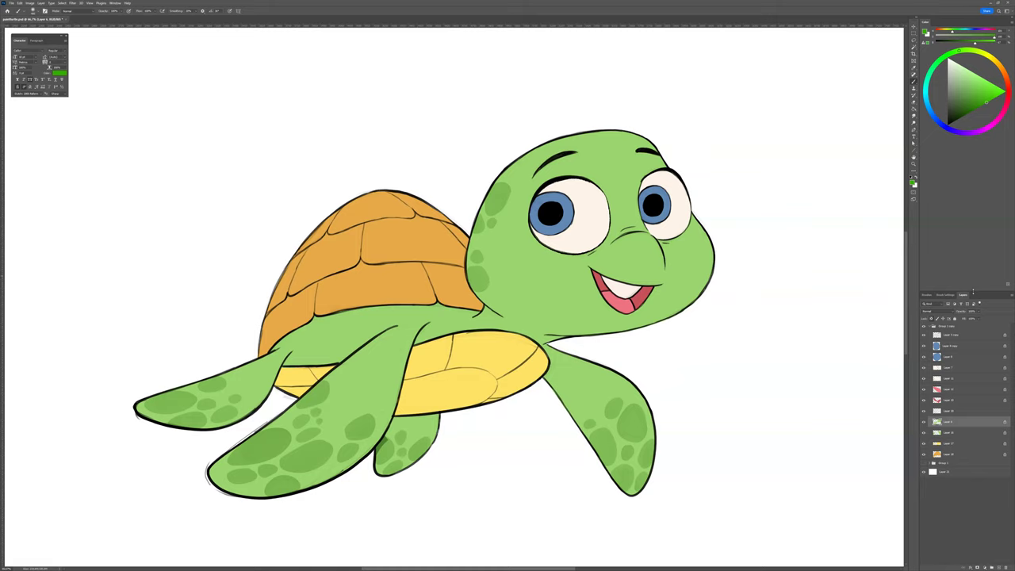
Step: Look through the saved brush presets by expanding the nested brush folder and examining its brush list
{"action": "left_click", "coordinate": [926, 295]}
{"action": "left_click", "coordinate": [962, 295]}
{"action": "left_click", "coordinate": [926, 295]}
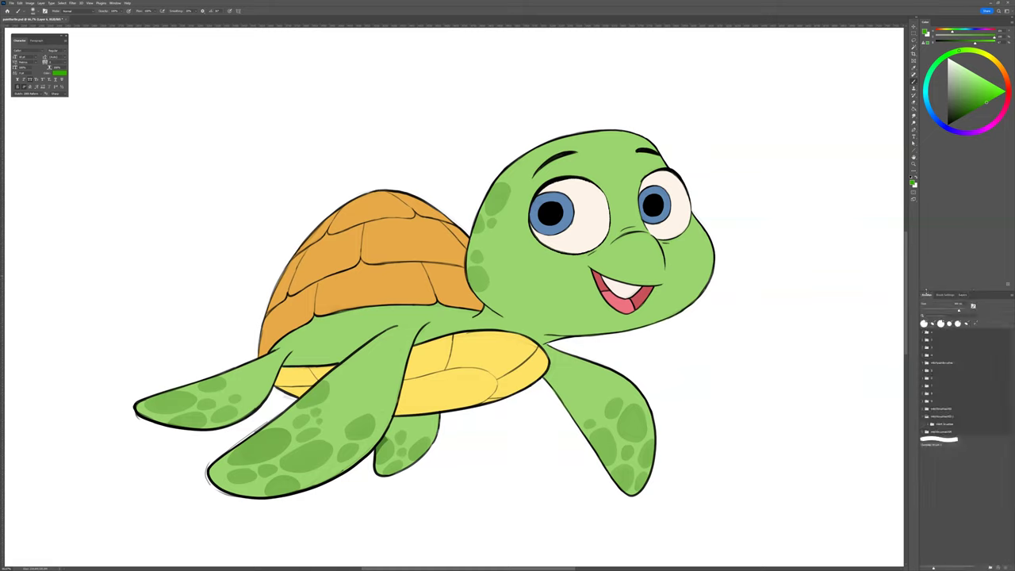
{"action": "left_click", "coordinate": [927, 424]}
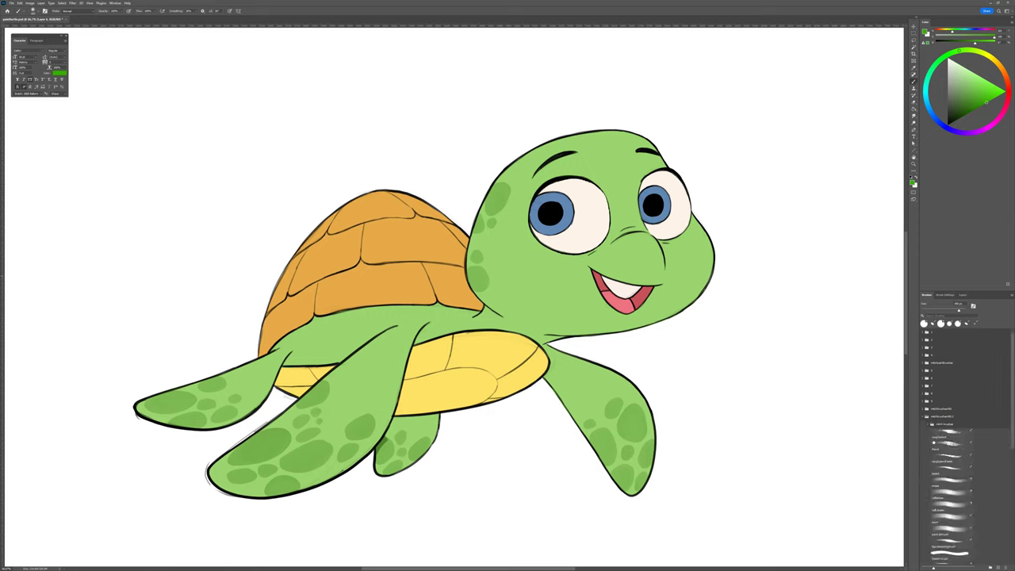
{"action": "scroll", "coordinate": [1006, 388], "scroll_direction": "down", "scroll_amount": 5}
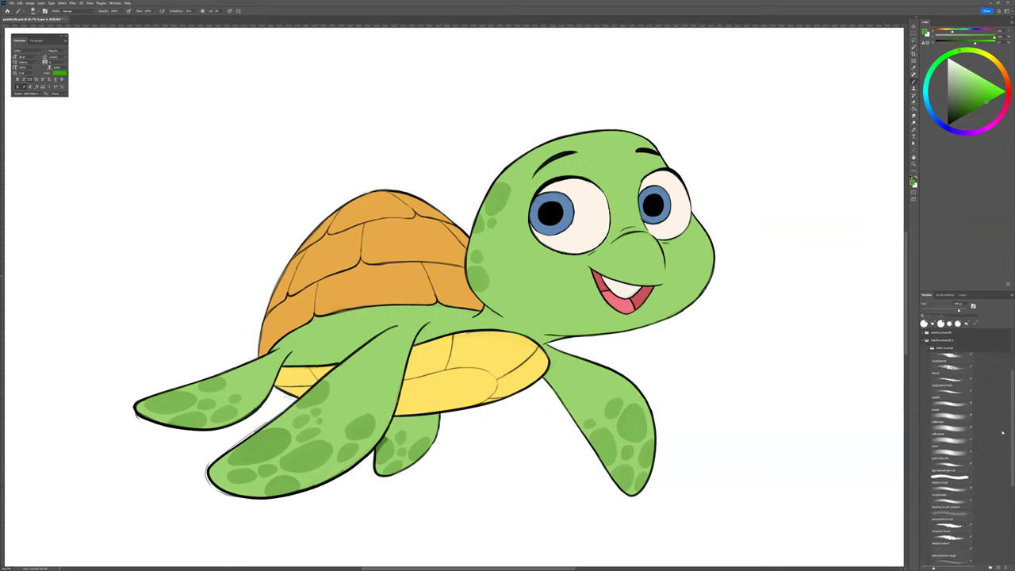
{"action": "scroll", "coordinate": [1000, 467], "scroll_direction": "down", "scroll_amount": 3}
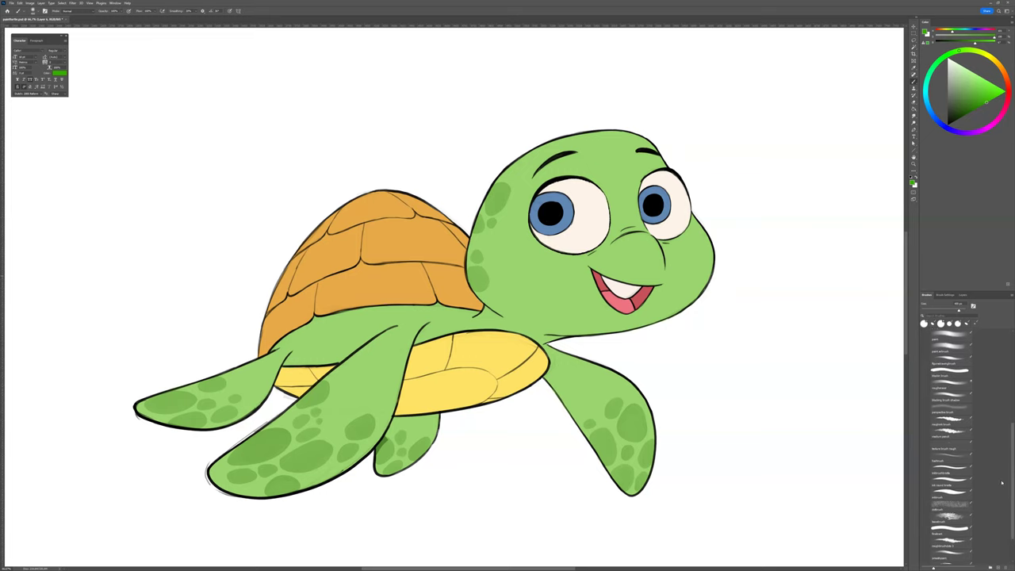
{"action": "scroll", "coordinate": [997, 469], "scroll_direction": "up", "scroll_amount": 6}
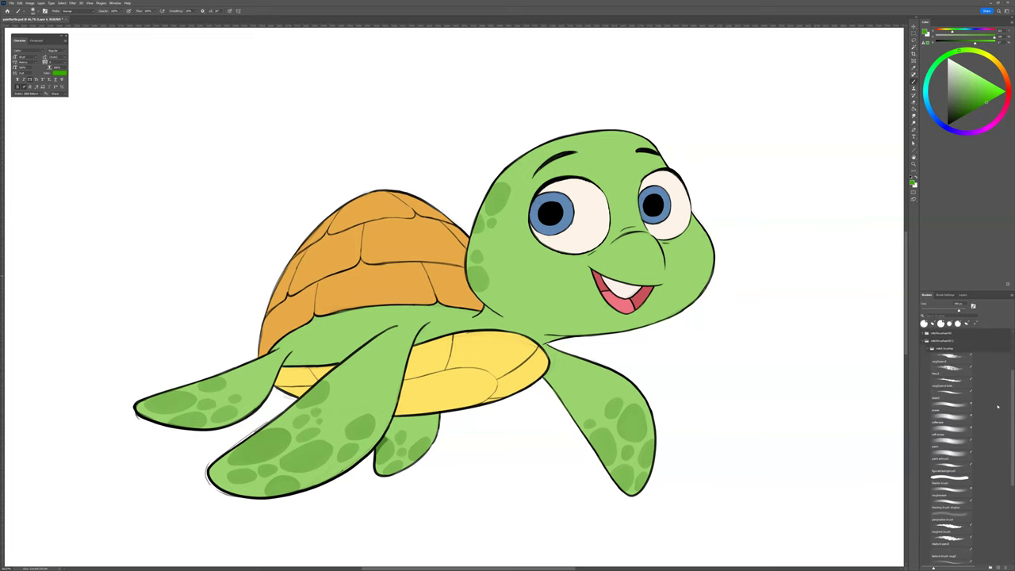
{"action": "scroll", "coordinate": [1007, 398], "scroll_direction": "up", "scroll_amount": 4}
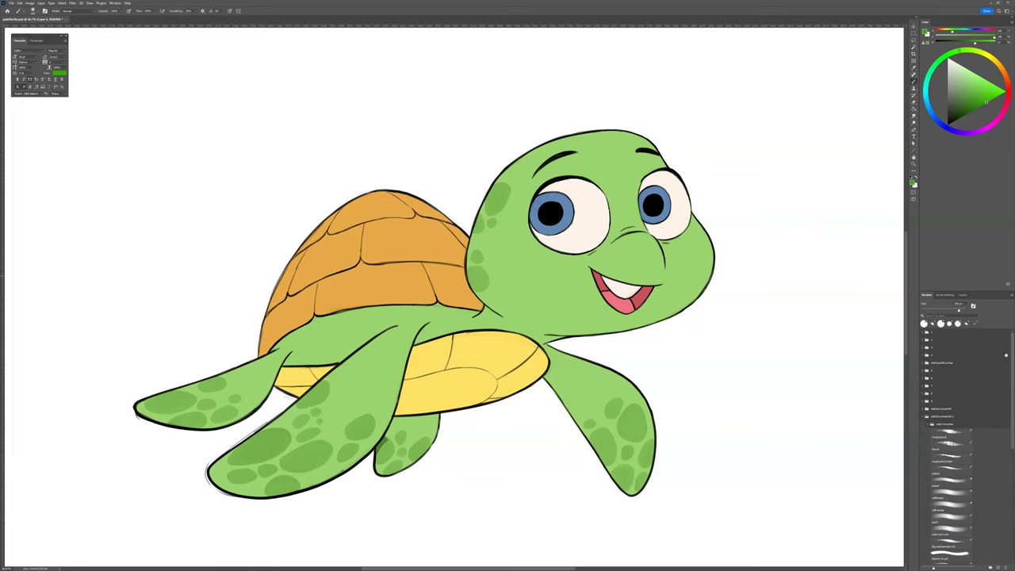
{"action": "left_click", "coordinate": [964, 295]}
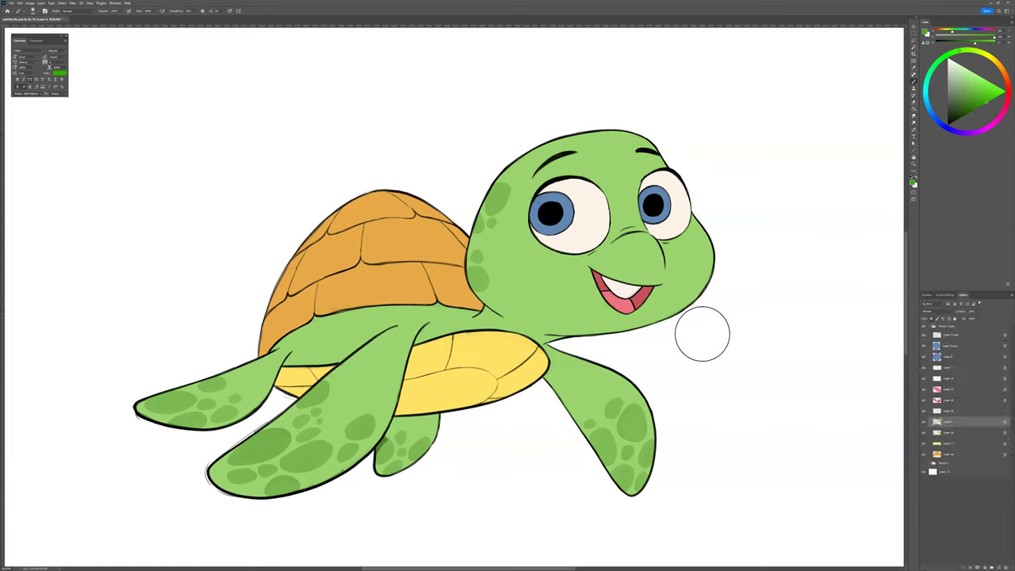
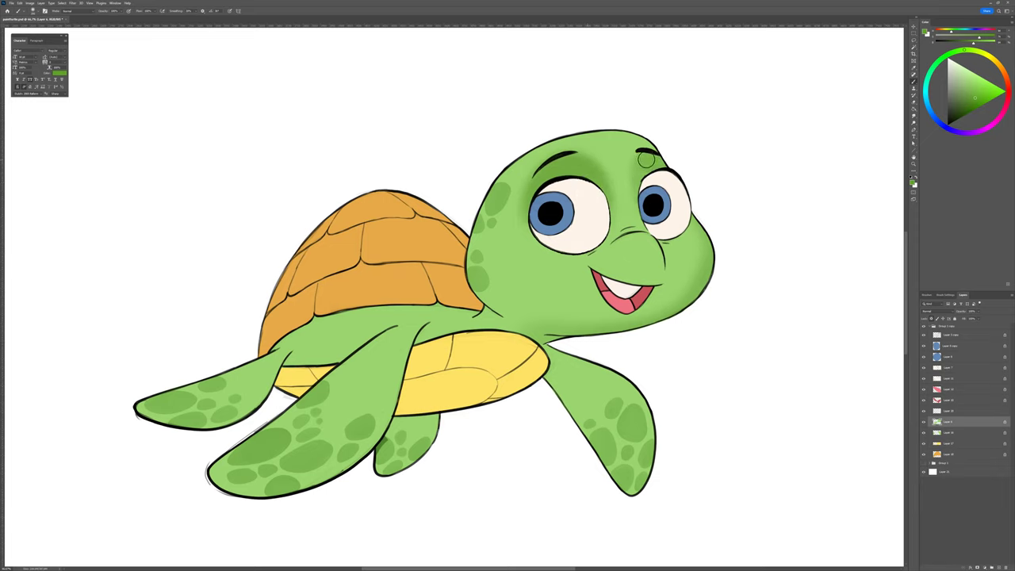
Step: Refine the brow shading with sampled skin greens, then shade the back of the head and neck darker green with a larger brush
{"action": "left_click", "coordinate": [629, 145], "text": "alt"}
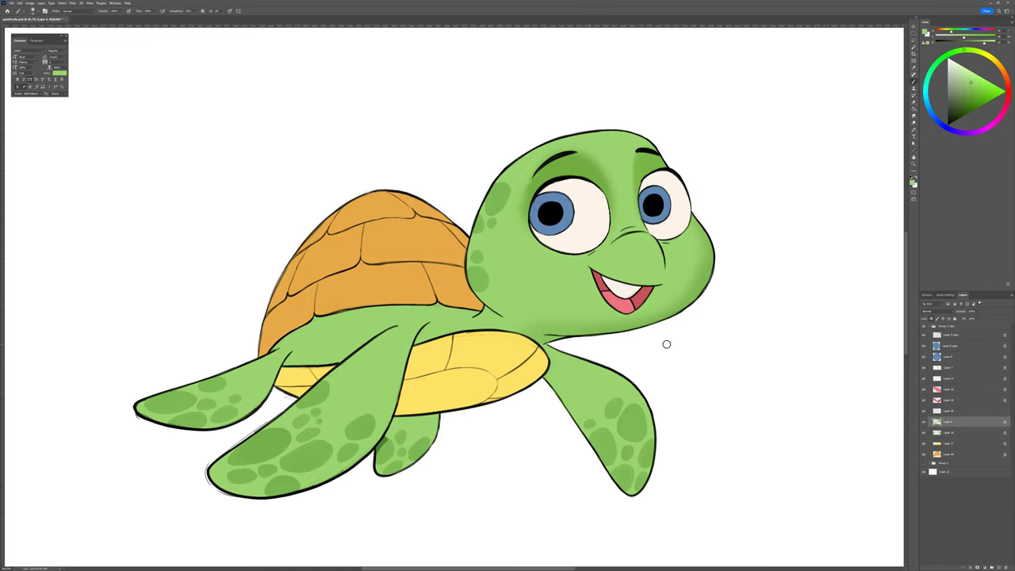
{"action": "left_click", "coordinate": [641, 155], "text": "alt"}
{"action": "left_click", "coordinate": [575, 164], "text": "alt"}
{"action": "key", "text": "bracketright"}
{"action": "key", "text": "bracketright"}
{"action": "key", "text": "bracketright"}
{"action": "key", "text": "bracketright"}
{"action": "key", "text": "bracketright"}
{"action": "key", "text": "bracketright"}
{"action": "key", "text": "bracketright"}
{"action": "key", "text": "bracketright"}
{"action": "key", "text": "bracketright"}
{"action": "key", "text": "bracketright"}
{"action": "key", "text": "bracketright"}
{"action": "key", "text": "bracketright"}
{"action": "mouse_move", "coordinate": [451, 238]}
{"action": "left_mouse_down"}
{"action": "mouse_move", "coordinate": [459, 286]}
{"action": "mouse_move", "coordinate": [490, 320]}
{"action": "left_mouse_up"}
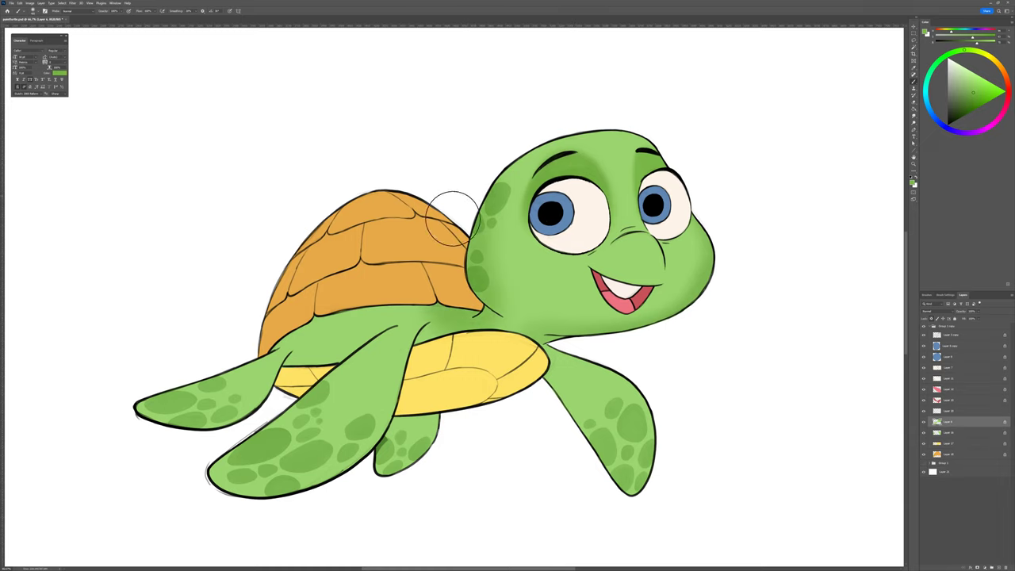
{"action": "left_click_drag", "start_coordinate": [455, 288], "coordinate": [499, 343]}
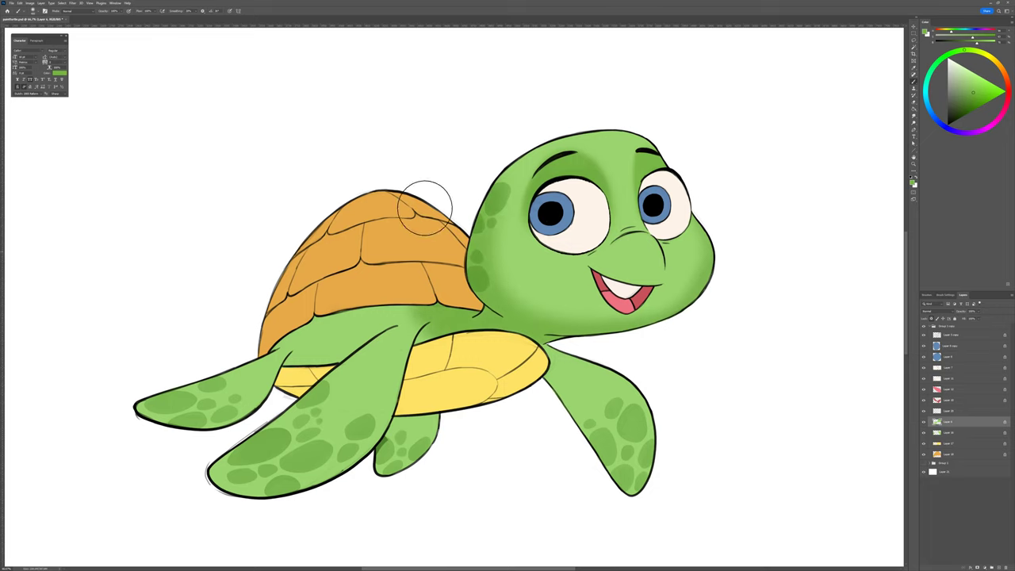
Step: Add a new layer above the line art and fill a circular selection beside the turtle with the sampled light skin green
{"action": "left_click_drag", "start_coordinate": [763, 386], "coordinate": [674, 402]}
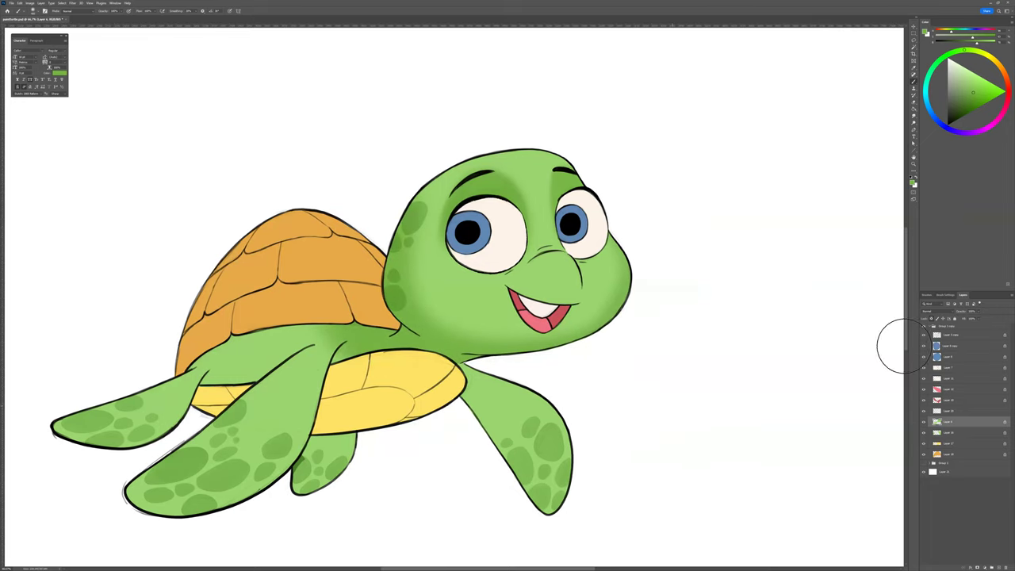
{"action": "left_click", "coordinate": [954, 335]}
{"action": "left_click", "coordinate": [998, 567]}
{"action": "left_click_drag", "start_coordinate": [802, 437], "coordinate": [664, 425]}
{"action": "left_click", "coordinate": [914, 34]}
{"action": "left_click", "coordinate": [940, 38]}
{"action": "left_click_drag", "start_coordinate": [546, 251], "coordinate": [720, 403]}
{"action": "left_click", "coordinate": [455, 285], "text": "alt"}
{"action": "key", "text": "alt+BackSpace"}
{"action": "key", "text": "l"}
{"action": "key", "text": "b"}
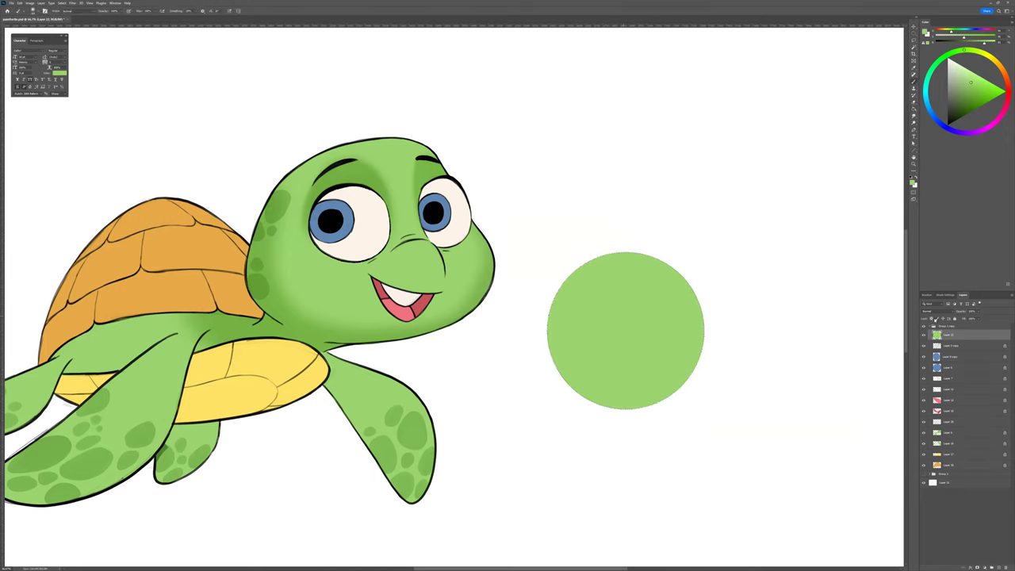
Step: Shade the circle into a sphere with darker green around its lower and side edges and a pale green highlight near the upper right
{"action": "left_click", "coordinate": [337, 178], "text": "alt"}
{"action": "mouse_move", "coordinate": [542, 311]}
{"action": "left_mouse_down"}
{"action": "mouse_move", "coordinate": [547, 370]}
{"action": "mouse_move", "coordinate": [633, 416]}
{"action": "mouse_move", "coordinate": [729, 362]}
{"action": "left_mouse_up"}
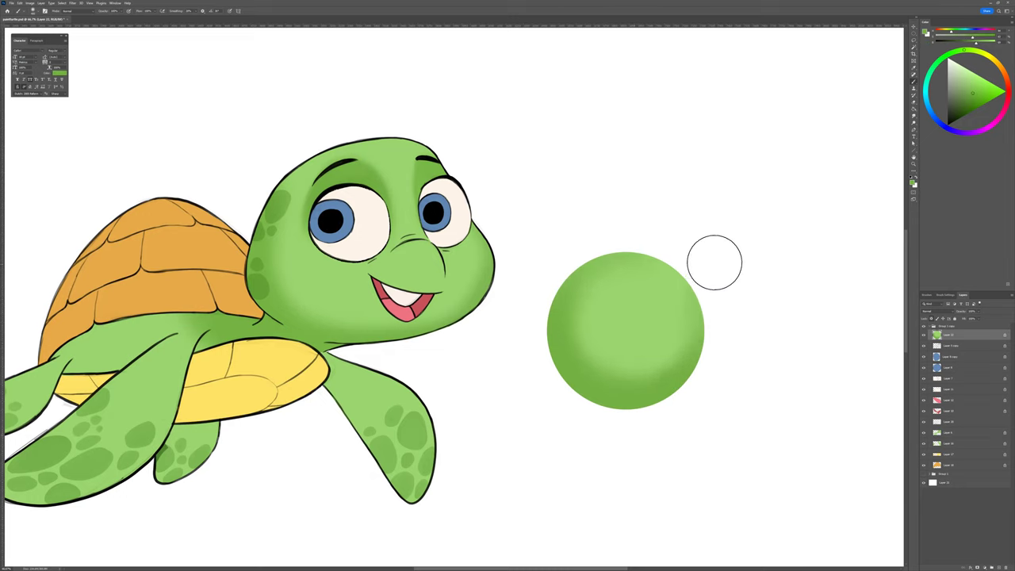
{"action": "left_click", "coordinate": [652, 297], "text": "alt"}
{"action": "left_click", "coordinate": [994, 41]}
{"action": "key", "text": "bracketleft"}
{"action": "key", "text": "bracketleft"}
{"action": "key", "text": "bracketleft"}
{"action": "left_click_drag", "start_coordinate": [655, 285], "coordinate": [652, 305]}
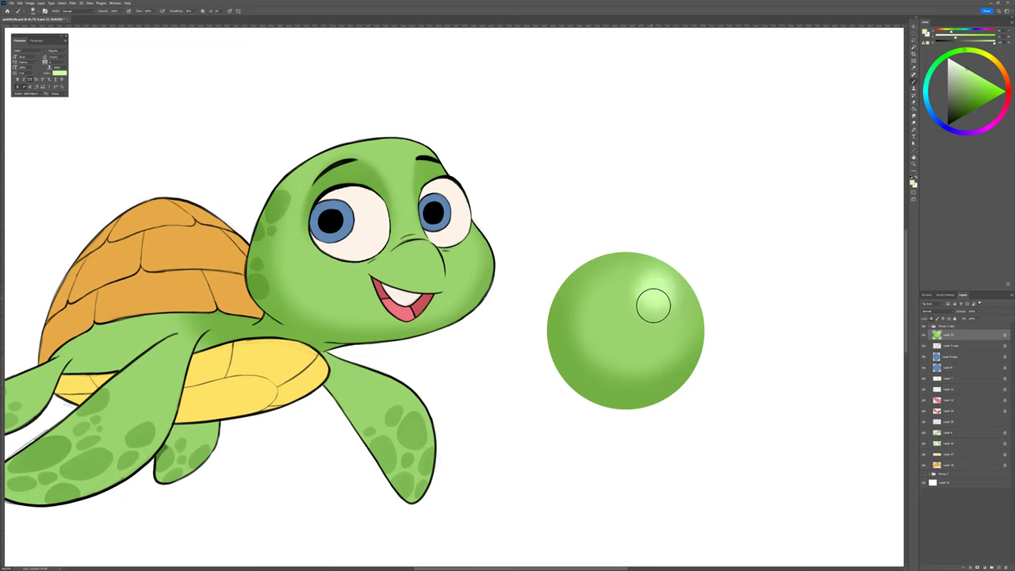
Step: On the main skin layer, lasso the face area above the mouth, shade the snout's underside with the sampled darker green, and deselect
{"action": "left_click_drag", "start_coordinate": [658, 448], "coordinate": [742, 467]}
{"action": "left_click_drag", "start_coordinate": [469, 168], "coordinate": [560, 185]}
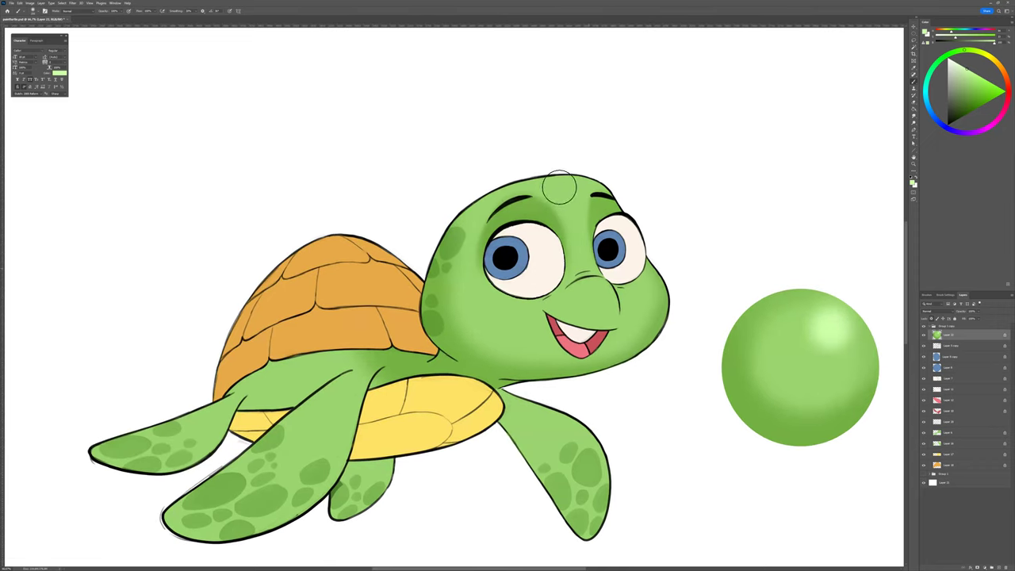
{"action": "left_click", "coordinate": [518, 349], "text": "ctrl"}
{"action": "key", "text": "b"}
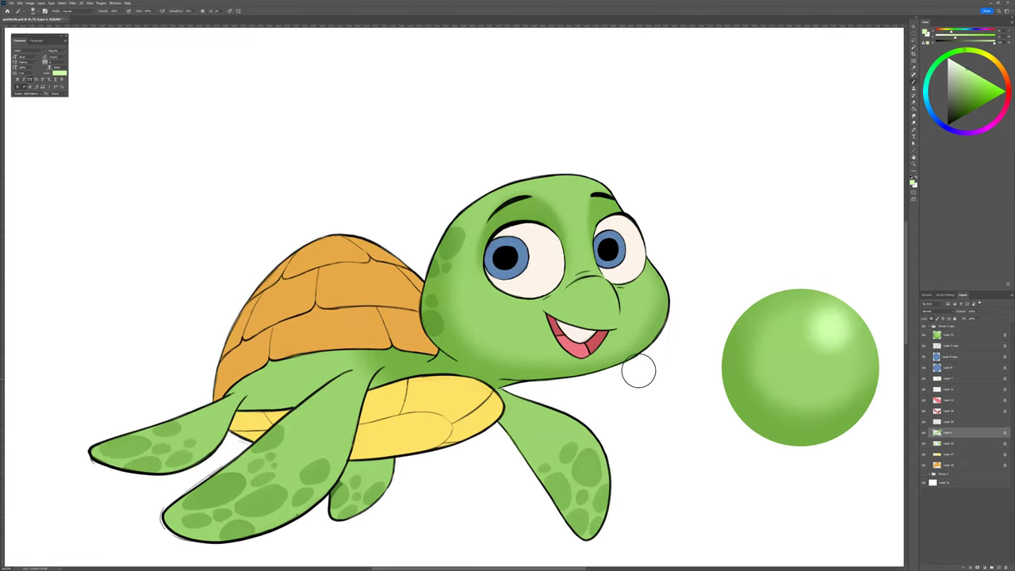
{"action": "left_click", "coordinate": [449, 343], "text": "alt"}
{"action": "key", "text": "l"}
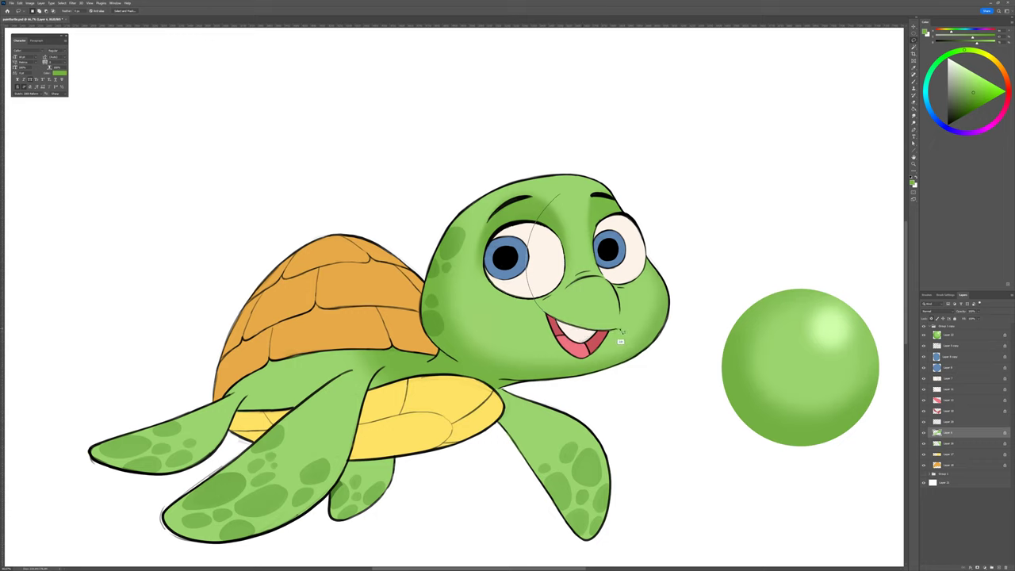
{"action": "mouse_move", "coordinate": [625, 340]}
{"action": "left_mouse_down"}
{"action": "mouse_move", "coordinate": [594, 145]}
{"action": "mouse_move", "coordinate": [555, 313]}
{"action": "left_mouse_up"}
{"action": "key", "text": "b"}
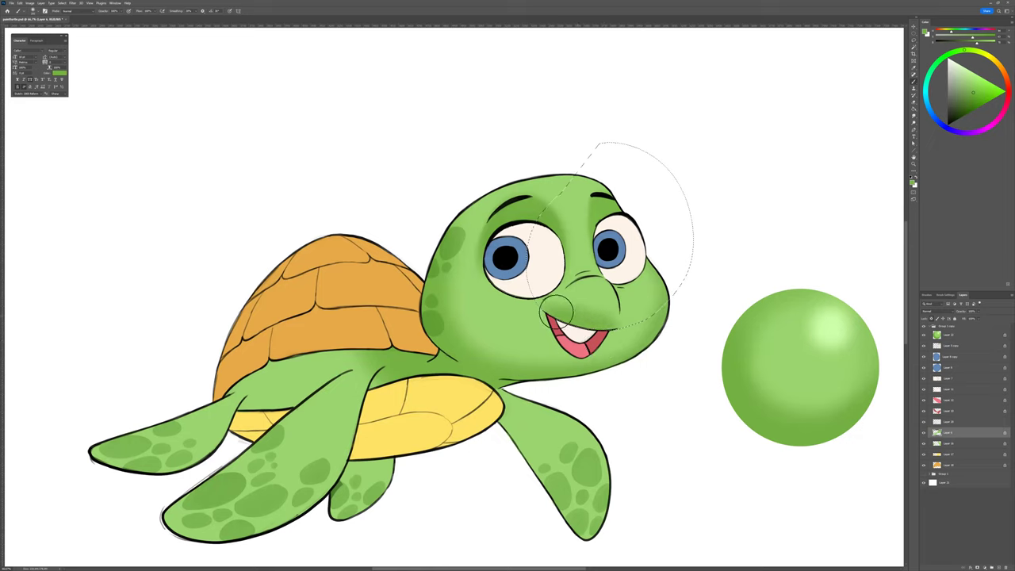
{"action": "key", "text": "l"}
{"action": "key", "text": "ctrl+d"}
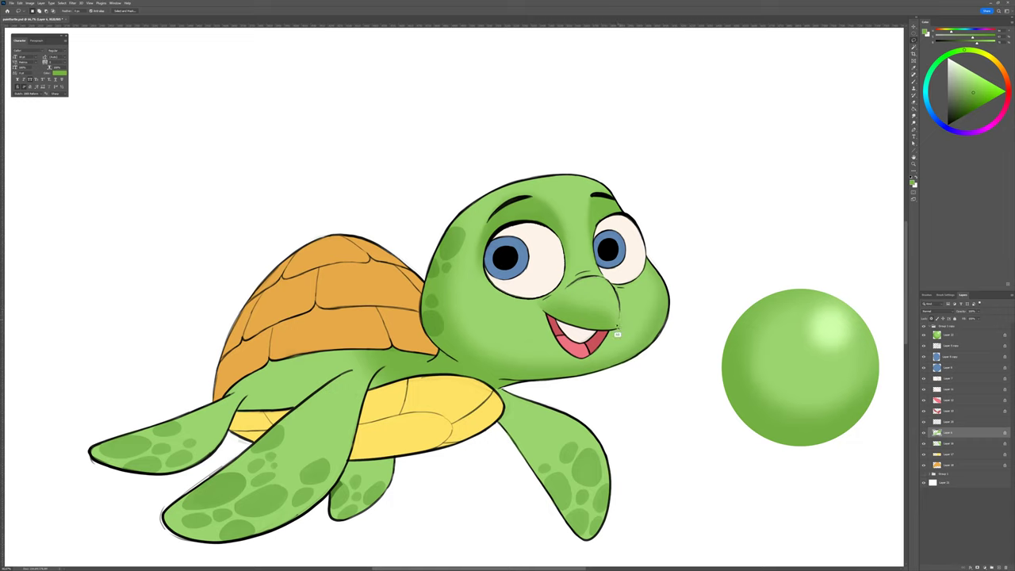
Step: Lasso along the snout outline and mouth, then paint a pale green highlight on the nose using colours sampled from the sphere
{"action": "left_click_drag", "start_coordinate": [534, 340], "coordinate": [544, 300]}
{"action": "key", "text": "b"}
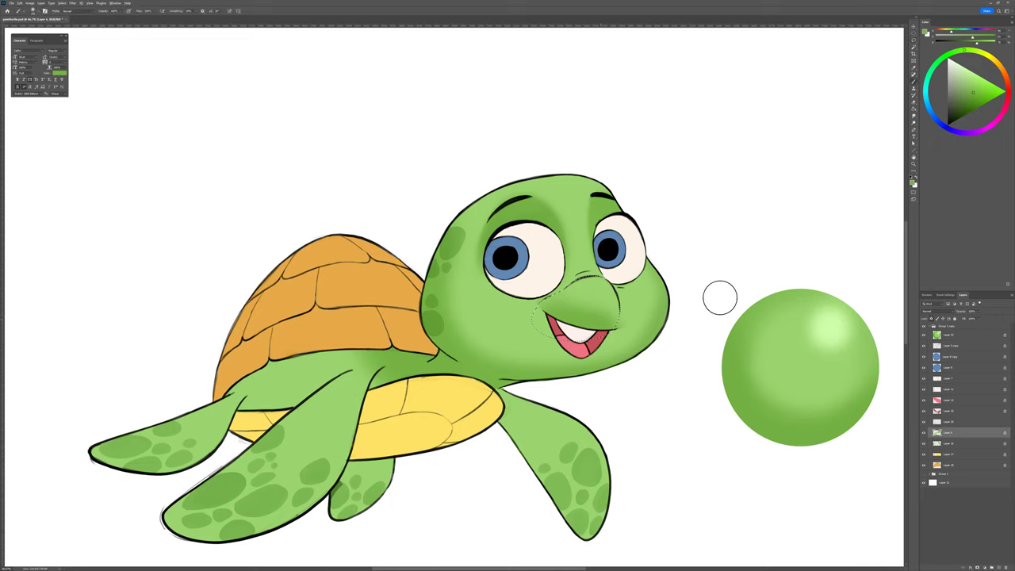
{"action": "left_click", "coordinate": [818, 325], "text": "alt"}
{"action": "mouse_move", "coordinate": [602, 288]}
{"action": "left_mouse_down"}
{"action": "mouse_move", "coordinate": [592, 293]}
{"action": "mouse_move", "coordinate": [600, 293]}
{"action": "left_mouse_up"}
{"action": "left_click", "coordinate": [565, 312], "text": "alt"}
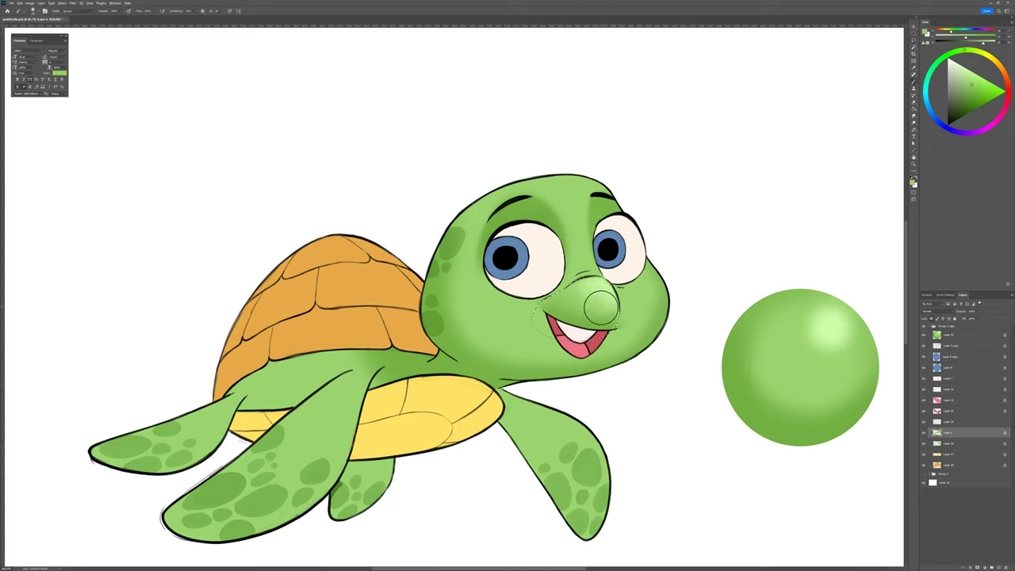
{"action": "left_click", "coordinate": [821, 338], "text": "alt"}
{"action": "left_click_drag", "start_coordinate": [599, 290], "coordinate": [592, 292]}
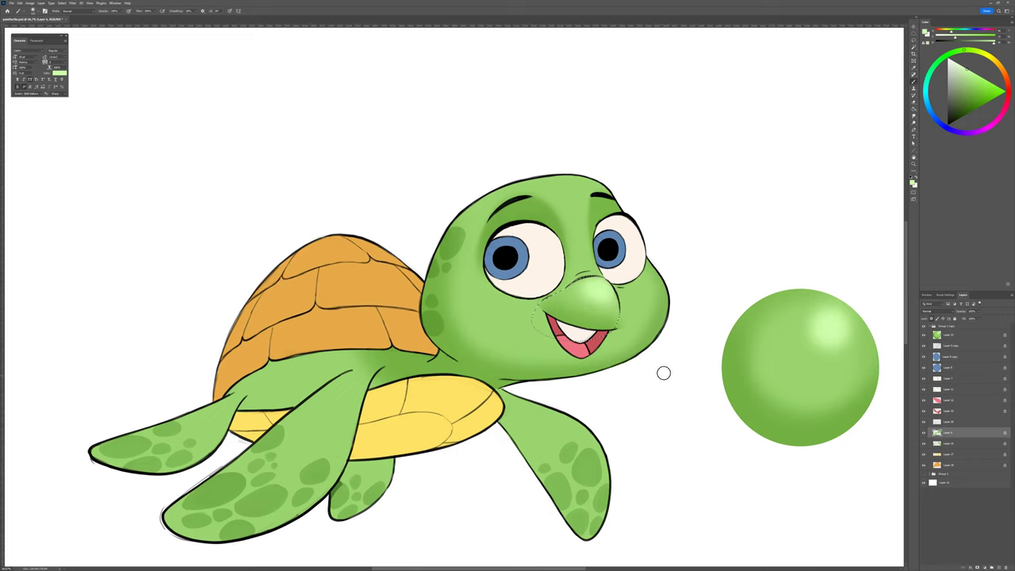
Step: Darken the skin around the mouth corner with the sphere's shadow green, clear the selection, and soften the edge with the sampled base green
{"action": "left_click", "coordinate": [600, 322], "text": "alt"}
{"action": "key", "text": "]"}
{"action": "key", "text": "]"}
{"action": "key", "text": "]"}
{"action": "key", "text": "]"}
{"action": "left_click", "coordinate": [783, 444], "text": "alt"}
{"action": "left_click_drag", "start_coordinate": [552, 324], "coordinate": [587, 334]}
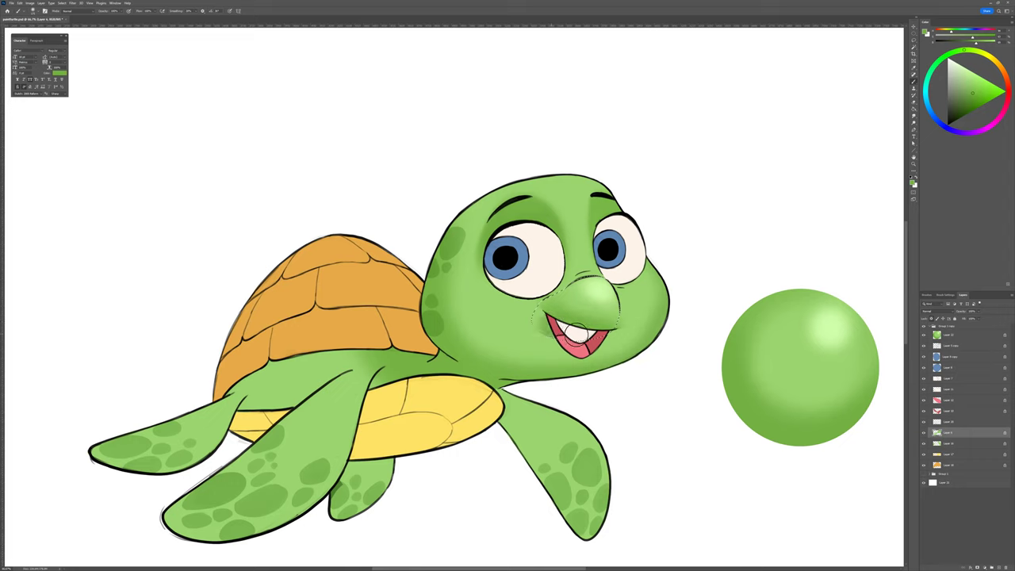
{"action": "key", "text": "l"}
{"action": "key", "text": "b"}
{"action": "left_click", "coordinate": [530, 343], "text": "alt"}
{"action": "left_click_drag", "start_coordinate": [538, 328], "coordinate": [530, 314]}
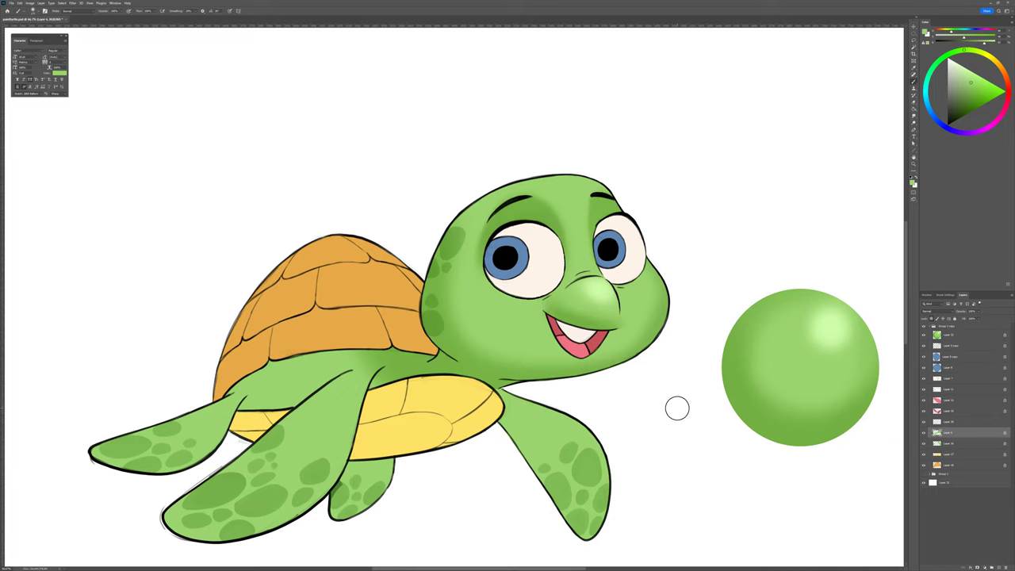
Step: Repaint the nose highlight in a yellower pale green and blend its edges with the surrounding sampled skin green
{"action": "scroll", "coordinate": [670, 406], "scroll_direction": "up", "scroll_amount": 2}
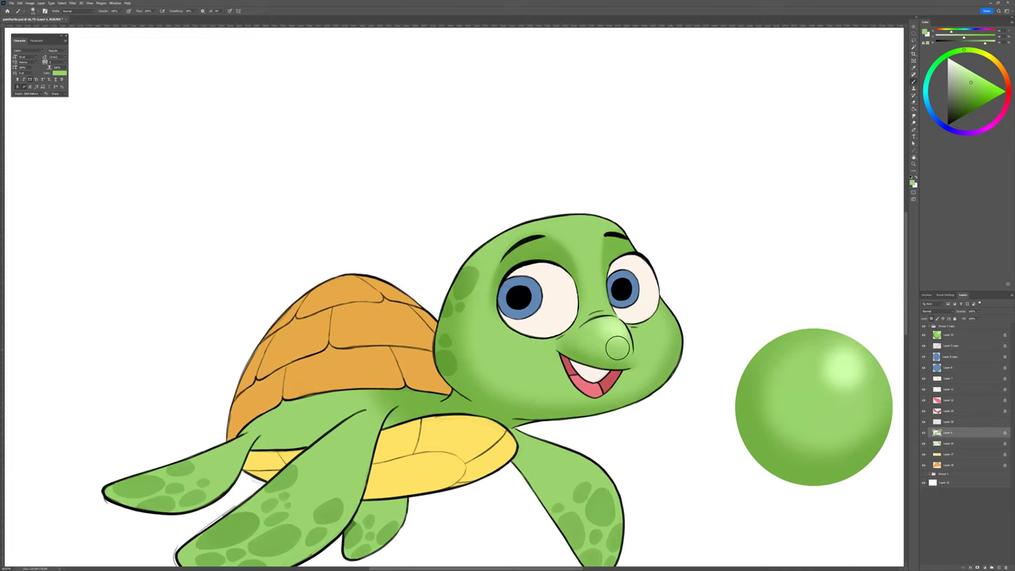
{"action": "left_click", "coordinate": [610, 338], "text": "alt"}
{"action": "left_click", "coordinate": [609, 325]}
{"action": "left_click_drag", "start_coordinate": [950, 31], "coordinate": [948, 32]}
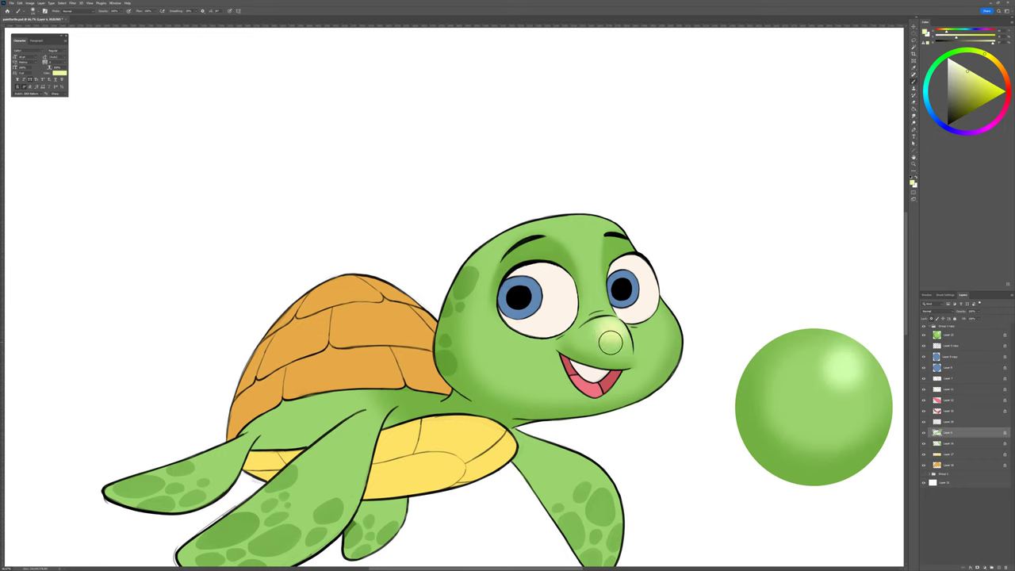
{"action": "left_click", "coordinate": [588, 352], "text": "alt"}
{"action": "left_click_drag", "start_coordinate": [605, 328], "coordinate": [627, 343]}
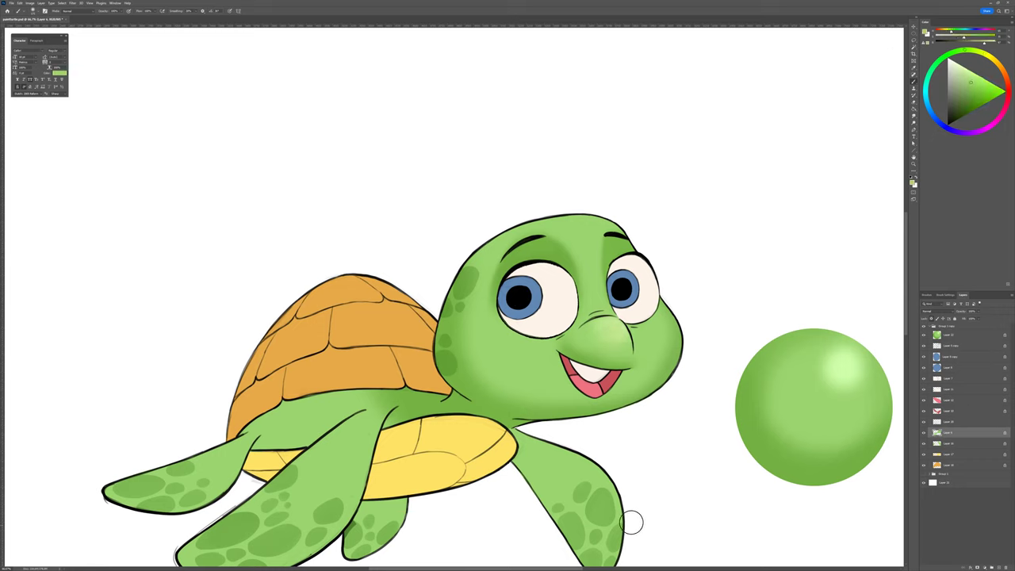
{"action": "left_click", "coordinate": [594, 346], "text": "alt"}
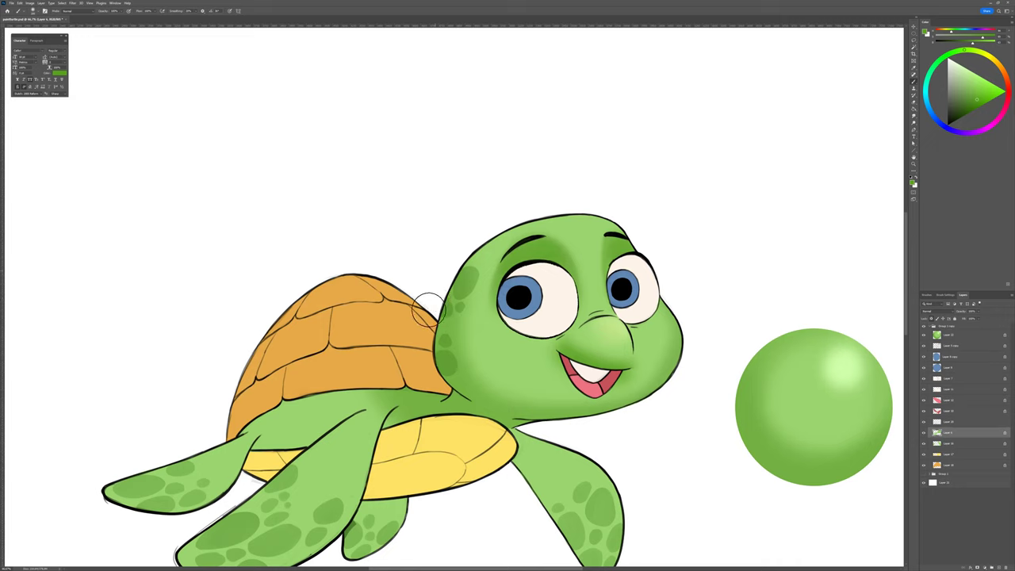
{"action": "left_click_drag", "start_coordinate": [622, 422], "coordinate": [690, 377]}
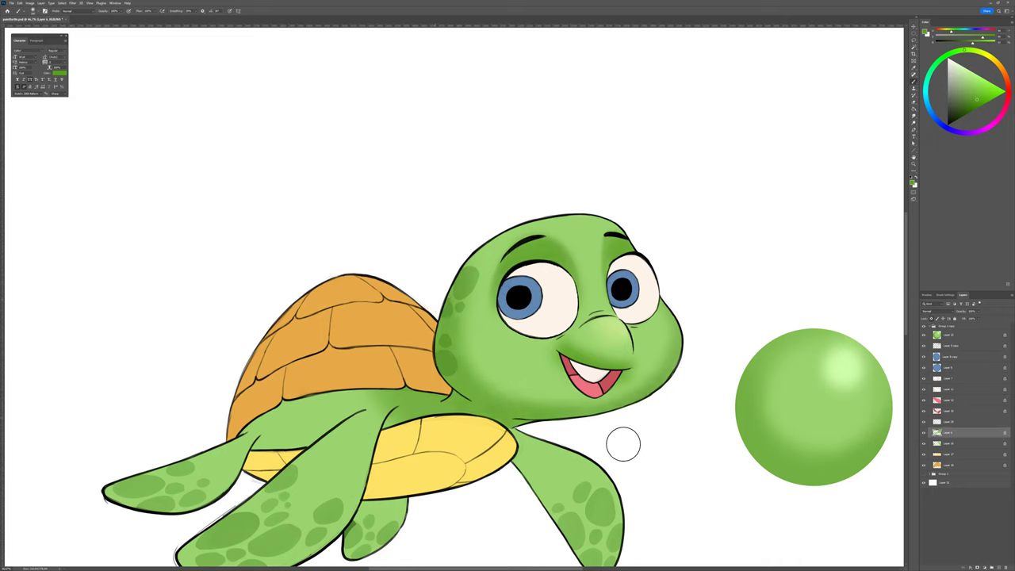
{"action": "left_click", "coordinate": [509, 395], "text": "alt"}
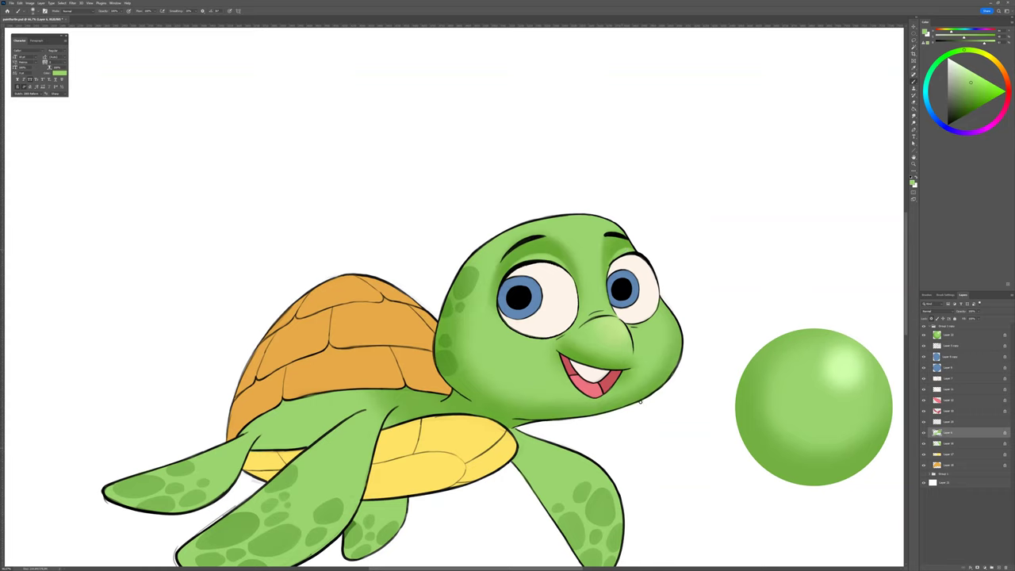
{"action": "left_click", "coordinate": [523, 260], "text": "alt"}
{"action": "left_click", "coordinate": [589, 356], "text": "alt"}
{"action": "left_click_drag", "start_coordinate": [442, 373], "coordinate": [457, 388], "text": "ctrl"}
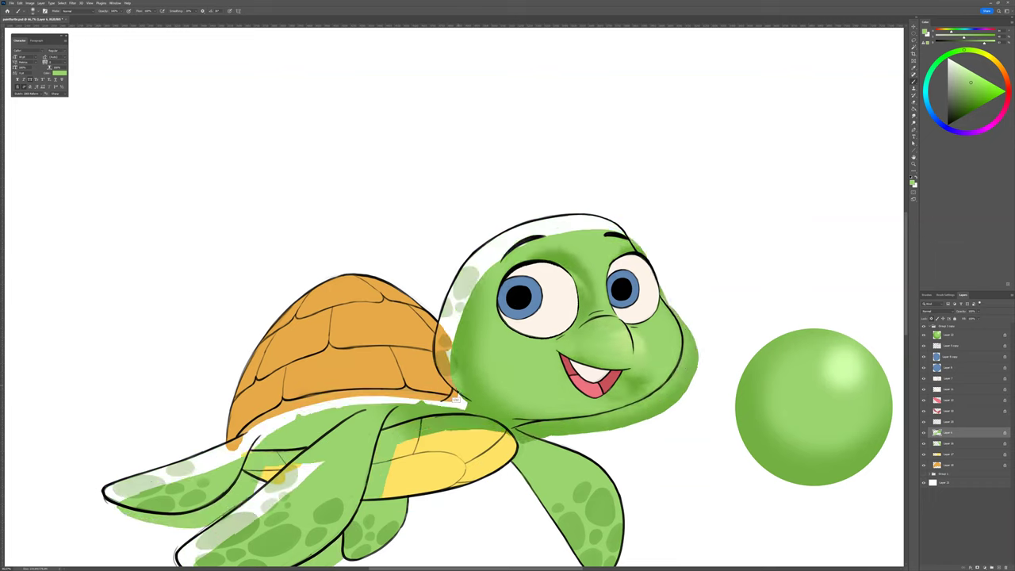
{"action": "key", "text": "ctrl+z"}
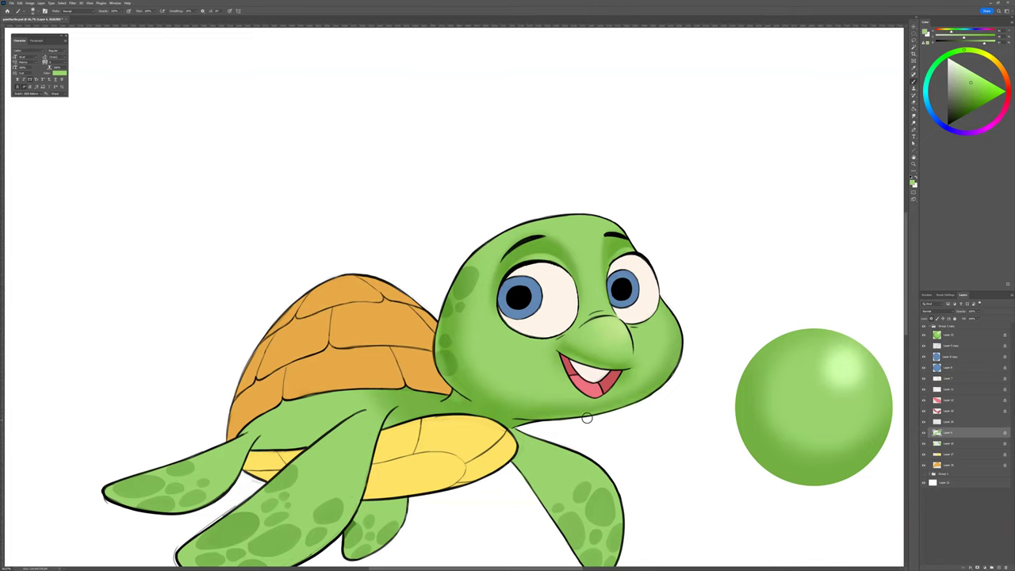
Step: Compare the turtle with and without its outlines, then duplicate the line-art layer and keep the original hidden
{"action": "left_click", "coordinate": [923, 346]}
{"action": "left_click", "coordinate": [923, 346]}
{"action": "left_click", "coordinate": [922, 347]}
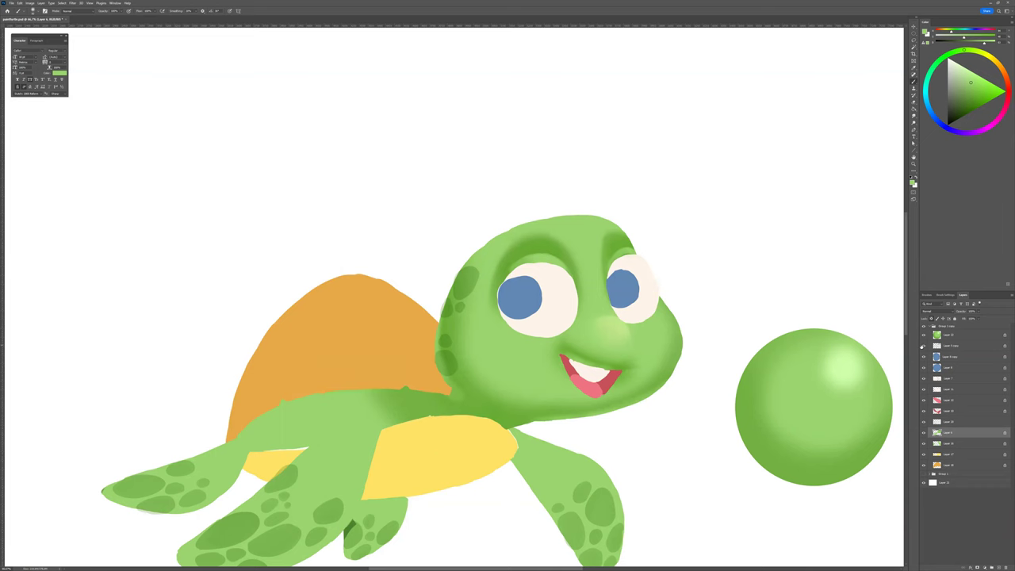
{"action": "left_click", "coordinate": [922, 346]}
{"action": "left_click_drag", "start_coordinate": [951, 346], "coordinate": [998, 567]}
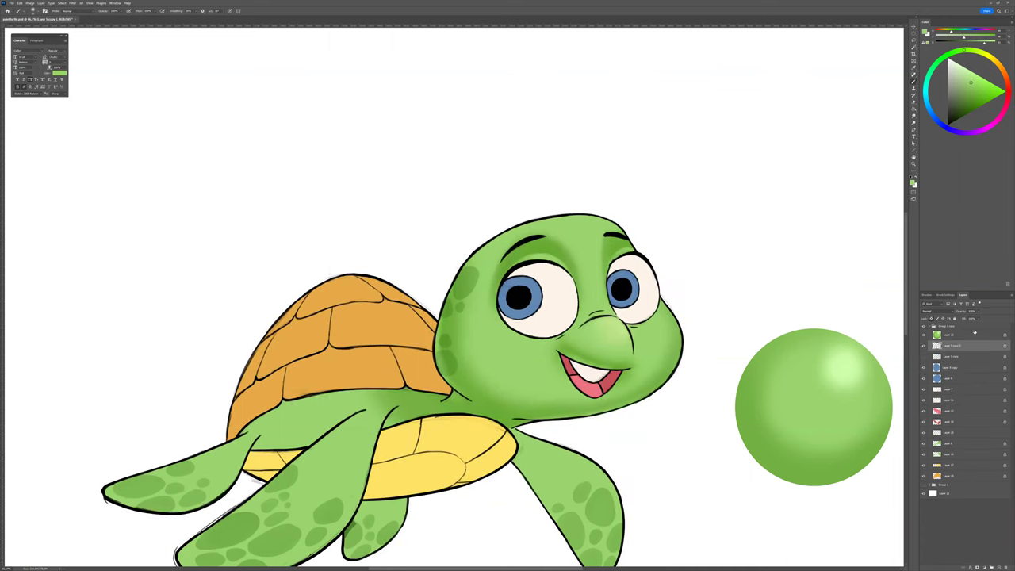
Step: On the line-art copy, erase the black outline along the jaw, cheek, back and top of the head
{"action": "key", "text": "e"}
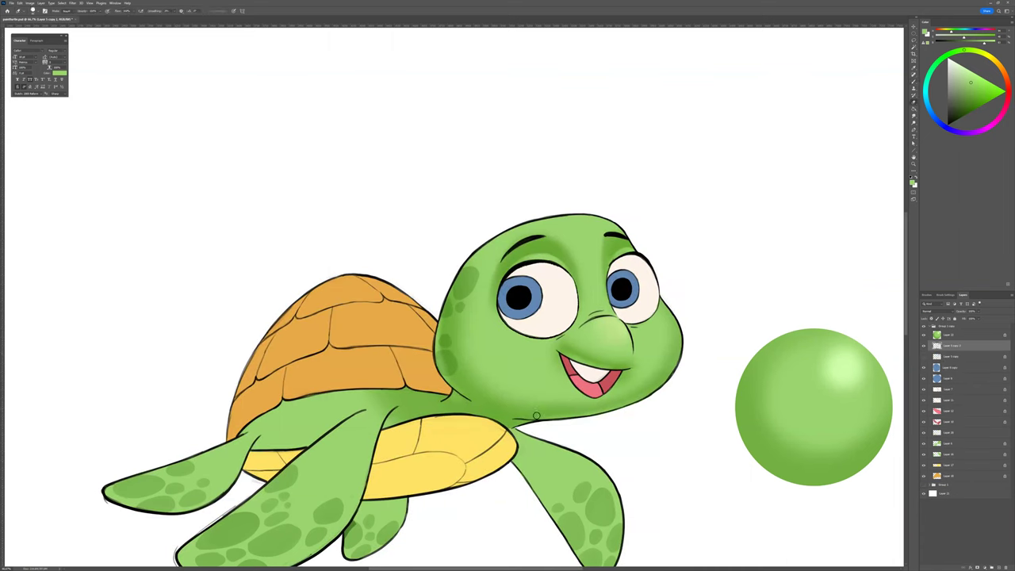
{"action": "mouse_move", "coordinate": [515, 420]}
{"action": "left_mouse_down"}
{"action": "mouse_move", "coordinate": [590, 418]}
{"action": "mouse_move", "coordinate": [637, 400]}
{"action": "left_mouse_up"}
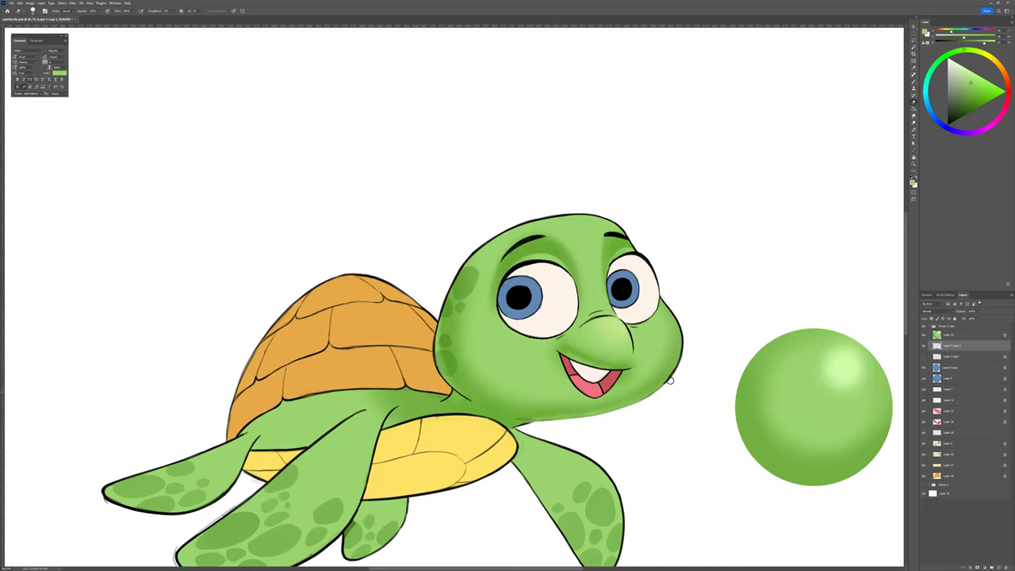
{"action": "left_click_drag", "start_coordinate": [677, 358], "coordinate": [679, 322]}
{"action": "mouse_move", "coordinate": [467, 398]}
{"action": "left_mouse_down"}
{"action": "mouse_move", "coordinate": [439, 371]}
{"action": "mouse_move", "coordinate": [445, 287]}
{"action": "mouse_move", "coordinate": [464, 261]}
{"action": "mouse_move", "coordinate": [498, 230]}
{"action": "mouse_move", "coordinate": [480, 249]}
{"action": "mouse_move", "coordinate": [523, 226]}
{"action": "mouse_move", "coordinate": [629, 223]}
{"action": "mouse_move", "coordinate": [616, 222]}
{"action": "mouse_move", "coordinate": [628, 232]}
{"action": "left_mouse_up"}
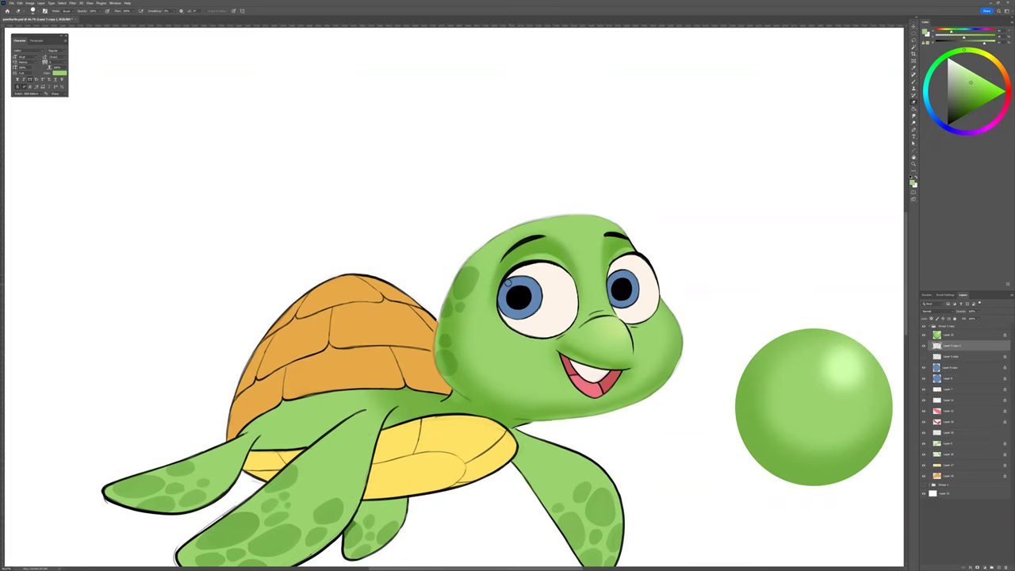
Step: Erase the outlines around the eyes, above the nose, and around the snout and mouth on the line-art copy
{"action": "mouse_move", "coordinate": [507, 281]}
{"action": "left_mouse_down"}
{"action": "mouse_move", "coordinate": [539, 287]}
{"action": "mouse_move", "coordinate": [528, 312]}
{"action": "mouse_move", "coordinate": [497, 300]}
{"action": "mouse_move", "coordinate": [511, 329]}
{"action": "mouse_move", "coordinate": [566, 332]}
{"action": "mouse_move", "coordinate": [577, 287]}
{"action": "mouse_move", "coordinate": [566, 275]}
{"action": "mouse_move", "coordinate": [635, 212]}
{"action": "mouse_move", "coordinate": [608, 271]}
{"action": "mouse_move", "coordinate": [607, 304]}
{"action": "mouse_move", "coordinate": [628, 307]}
{"action": "mouse_move", "coordinate": [637, 282]}
{"action": "mouse_move", "coordinate": [627, 270]}
{"action": "mouse_move", "coordinate": [606, 280]}
{"action": "mouse_move", "coordinate": [637, 276]}
{"action": "mouse_move", "coordinate": [628, 320]}
{"action": "mouse_move", "coordinate": [649, 317]}
{"action": "mouse_move", "coordinate": [651, 281]}
{"action": "left_mouse_up"}
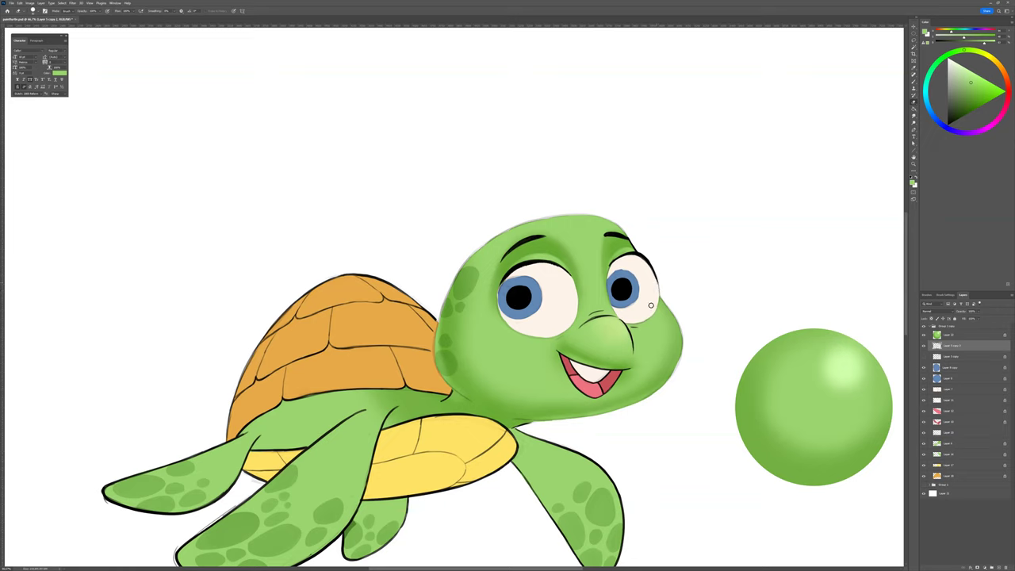
{"action": "mouse_move", "coordinate": [579, 327]}
{"action": "left_mouse_down"}
{"action": "mouse_move", "coordinate": [601, 315]}
{"action": "mouse_move", "coordinate": [619, 321]}
{"action": "mouse_move", "coordinate": [632, 355]}
{"action": "mouse_move", "coordinate": [600, 310]}
{"action": "left_mouse_up"}
{"action": "left_click_drag", "start_coordinate": [564, 353], "coordinate": [633, 367]}
{"action": "left_click_drag", "start_coordinate": [559, 356], "coordinate": [583, 392]}
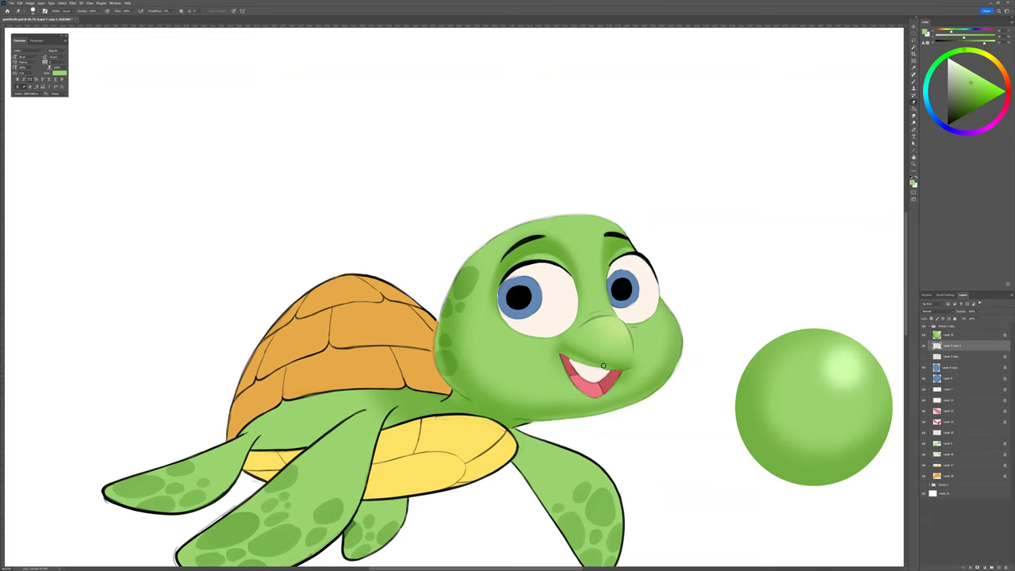
{"action": "left_click_drag", "start_coordinate": [645, 361], "coordinate": [640, 373]}
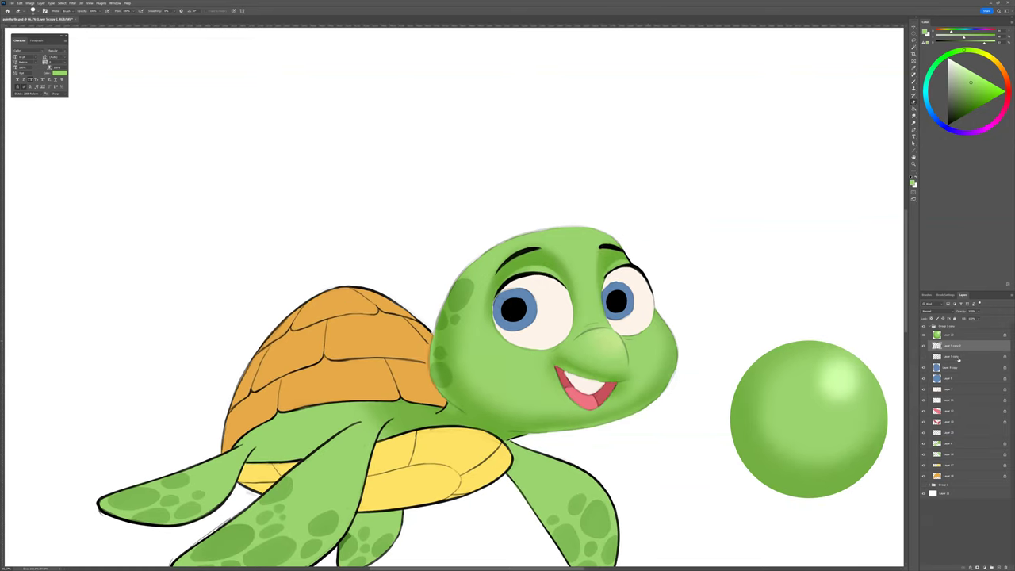
Step: Identify the main skin layer by toggling its visibility and make it active for painting
{"action": "left_click", "coordinate": [943, 444]}
{"action": "left_click", "coordinate": [923, 443]}
{"action": "left_click", "coordinate": [923, 443]}
{"action": "left_click", "coordinate": [948, 345]}
{"action": "scroll", "coordinate": [577, 361], "scroll_direction": "up", "scroll_amount": 1}
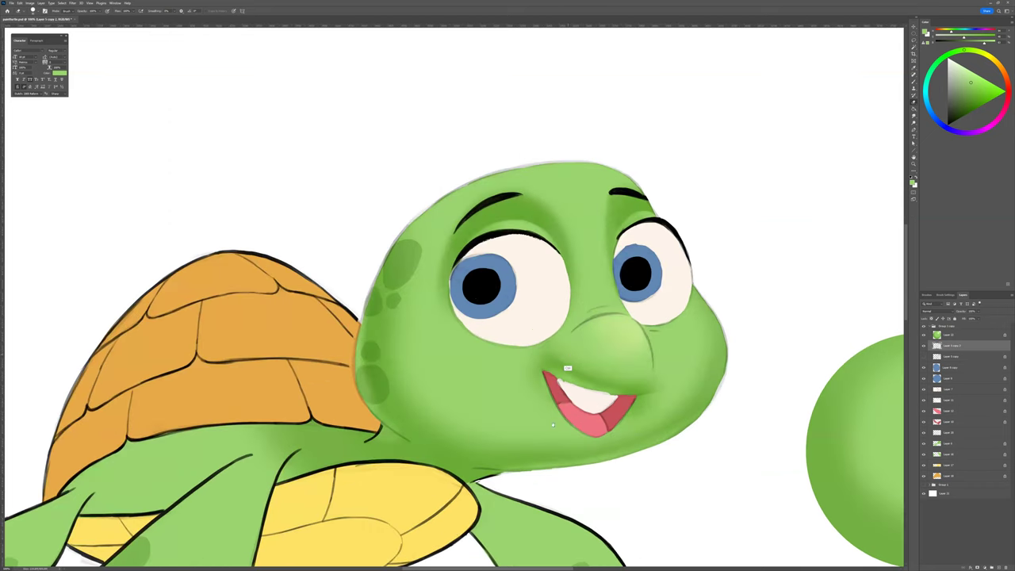
{"action": "scroll", "coordinate": [552, 424], "scroll_direction": "up", "scroll_amount": 2}
{"action": "left_click_drag", "start_coordinate": [474, 445], "coordinate": [580, 415]}
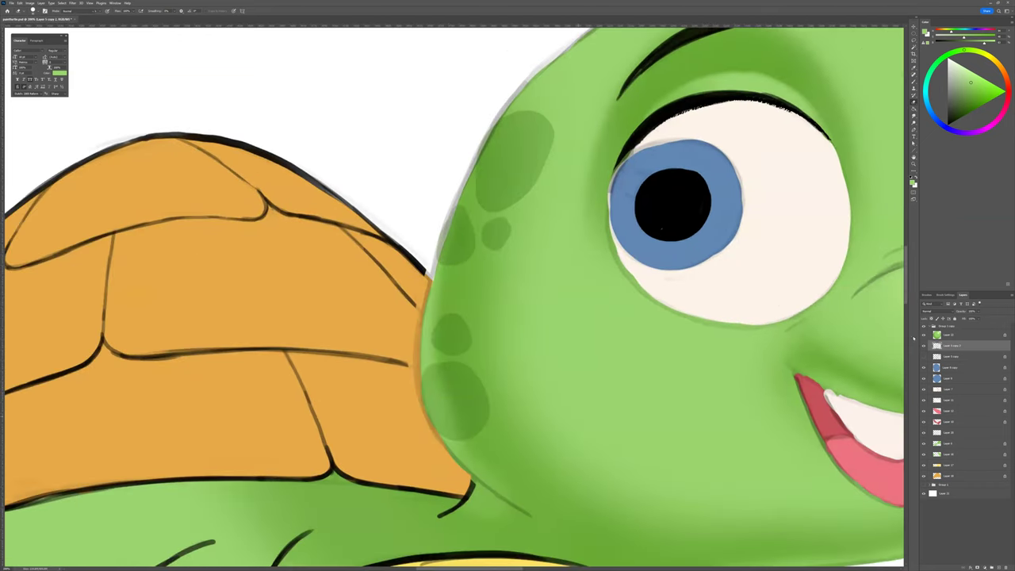
{"action": "key", "text": "b"}
{"action": "left_click", "coordinate": [939, 444]}
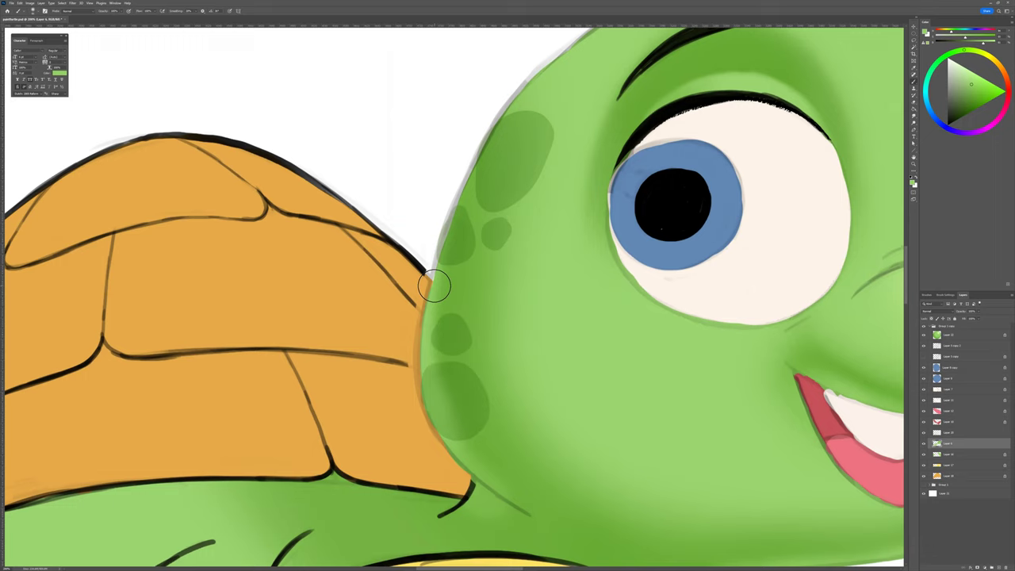
Step: Shrink the brush, raise its hardness to the maximum, and enable Shape Dynamics with size controlled by pen pressure
{"action": "key", "text": "bracketleft"}
{"action": "key", "text": "bracketleft"}
{"action": "key", "text": "bracketleft"}
{"action": "key", "text": "bracketleft"}
{"action": "key", "text": "bracketleft"}
{"action": "key", "text": "bracketleft"}
{"action": "key", "text": "bracketleft"}
{"action": "key", "text": "bracketleft"}
{"action": "key", "text": "bracketleft"}
{"action": "key", "text": "F5"}
{"action": "left_click_drag", "start_coordinate": [972, 512], "coordinate": [1002, 513]}
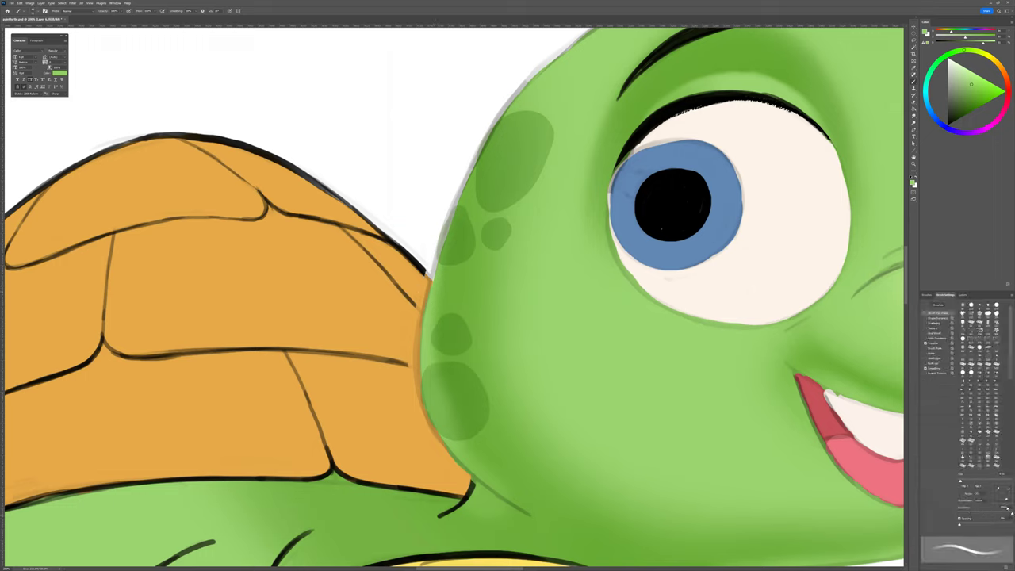
{"action": "left_click", "coordinate": [937, 318]}
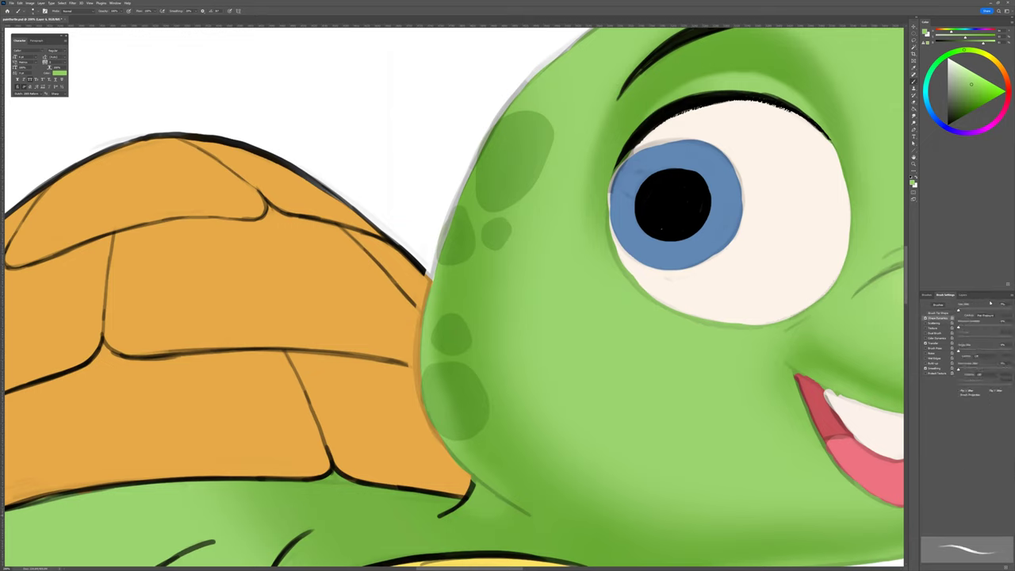
Step: Unlock the skin layer, hide the line art, and smooth the head's upper contour with sampled skin green
{"action": "left_click", "coordinate": [435, 280], "text": "alt"}
{"action": "left_click_drag", "start_coordinate": [445, 373], "coordinate": [421, 408]}
{"action": "left_click_drag", "start_coordinate": [450, 212], "coordinate": [373, 366]}
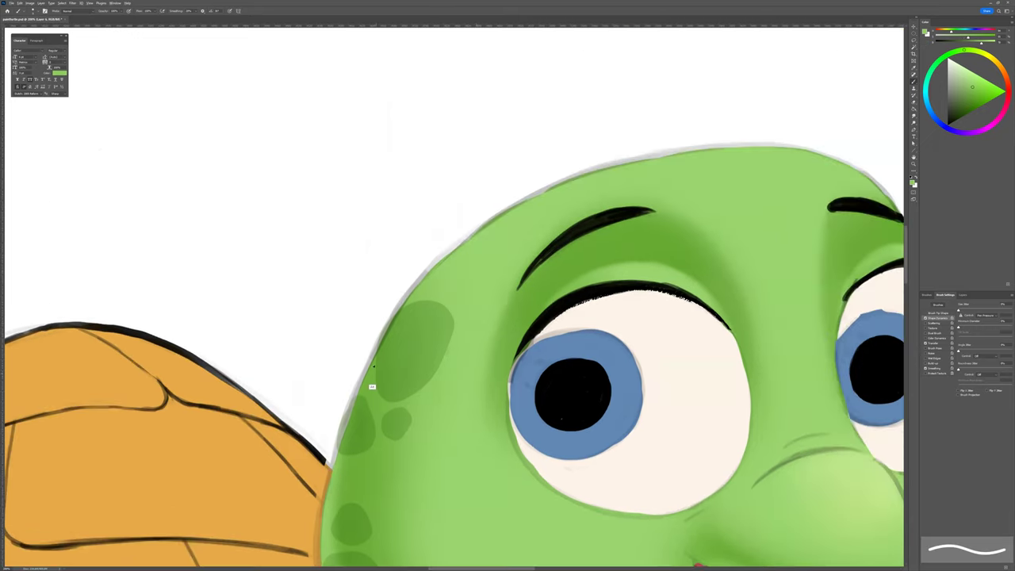
{"action": "left_click", "coordinate": [449, 256], "text": "alt"}
{"action": "left_click_drag", "start_coordinate": [474, 235], "coordinate": [444, 261]}
{"action": "left_click", "coordinate": [962, 295]}
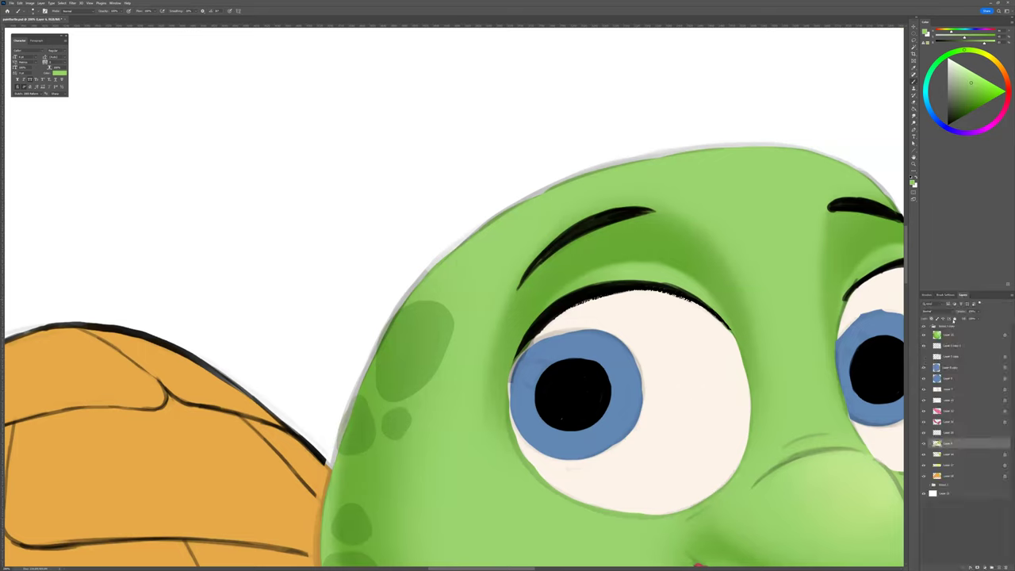
{"action": "left_click", "coordinate": [923, 346]}
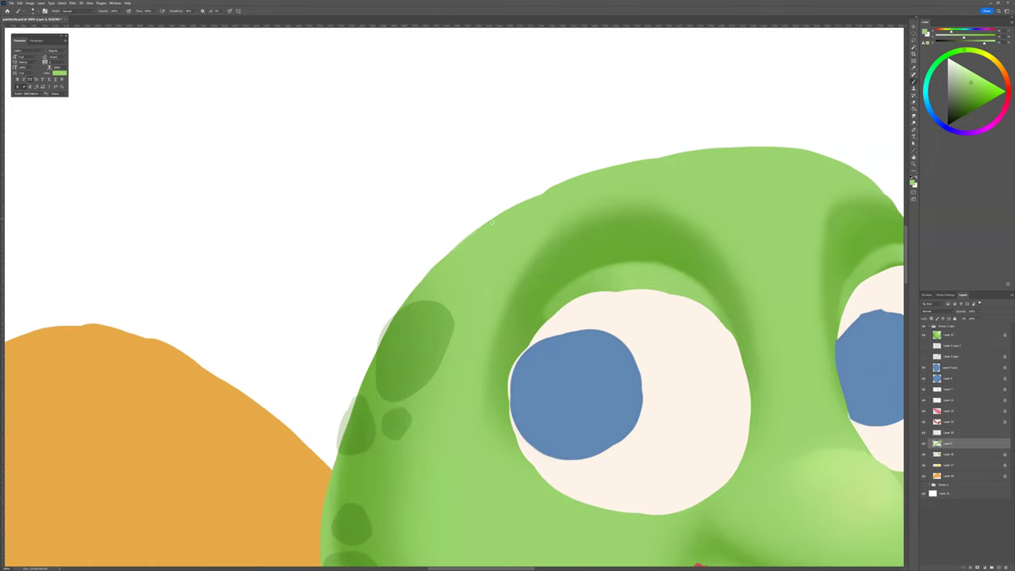
{"action": "left_click_drag", "start_coordinate": [555, 187], "coordinate": [574, 180]}
{"action": "left_click_drag", "start_coordinate": [551, 223], "coordinate": [417, 309]}
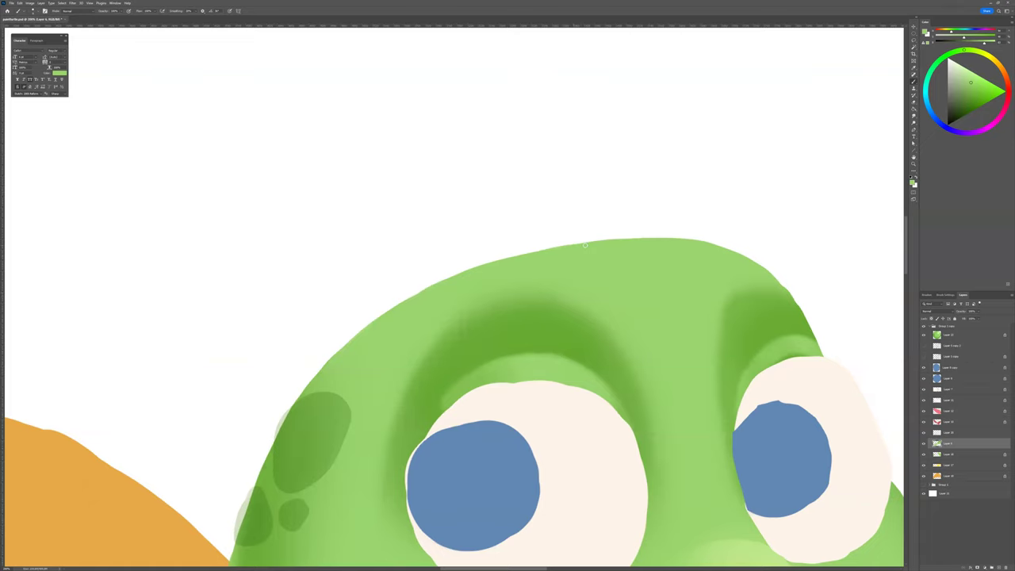
{"action": "left_click_drag", "start_coordinate": [594, 320], "coordinate": [351, 290]}
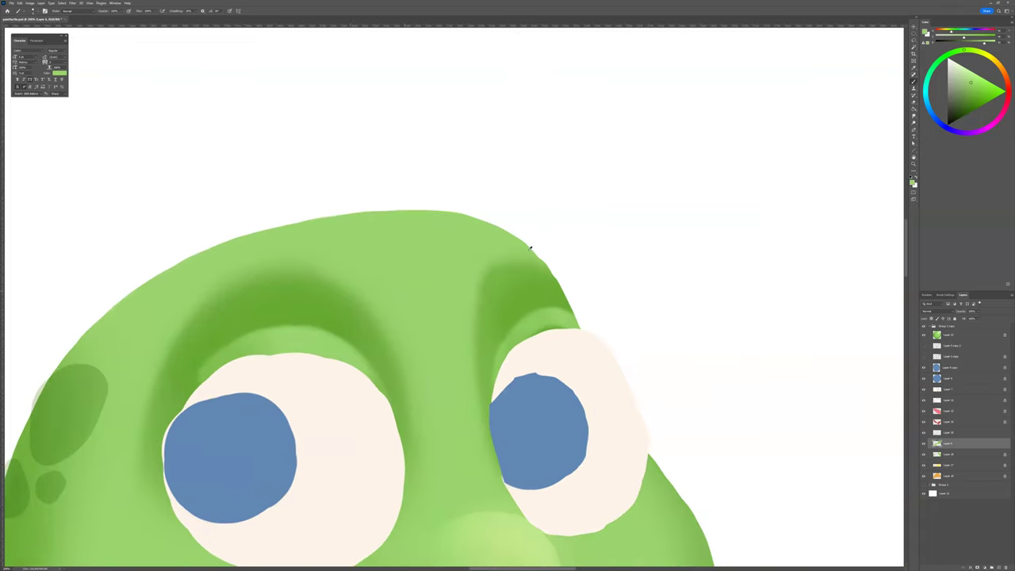
Step: Smooth the head's edge beside the far brow and down the cheek, resampling the adjacent skin green for each area
{"action": "left_click", "coordinate": [555, 287], "text": "alt"}
{"action": "left_click_drag", "start_coordinate": [592, 368], "coordinate": [489, 200]}
{"action": "left_click_drag", "start_coordinate": [536, 281], "coordinate": [513, 218]}
{"action": "left_click", "coordinate": [566, 309], "text": "alt"}
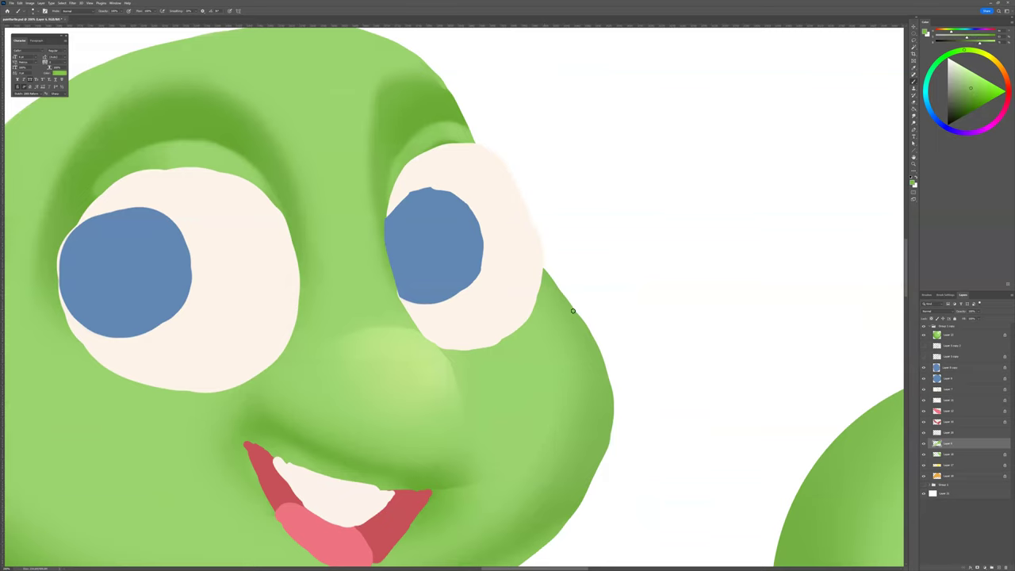
{"action": "left_click_drag", "start_coordinate": [650, 279], "coordinate": [705, 157]}
{"action": "left_click", "coordinate": [665, 297], "text": "alt"}
{"action": "mouse_move", "coordinate": [666, 308]}
{"action": "left_mouse_down"}
{"action": "mouse_move", "coordinate": [632, 382]}
{"action": "mouse_move", "coordinate": [593, 421]}
{"action": "mouse_move", "coordinate": [664, 425]}
{"action": "left_mouse_up"}
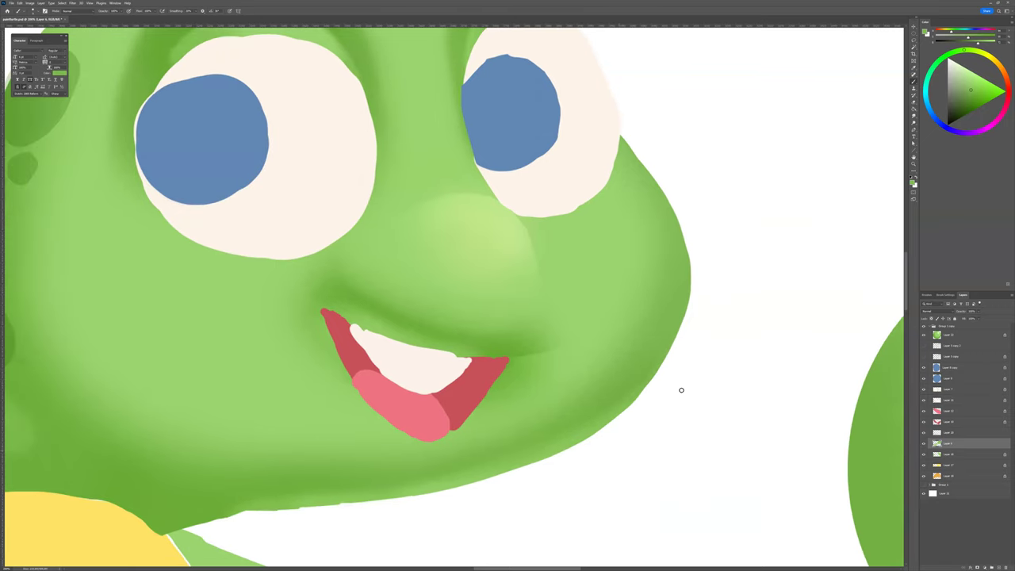
Step: Clean up the chin's lower edge with sampled greens and erase the uneven paint beneath it
{"action": "scroll", "coordinate": [681, 389], "scroll_direction": "down", "scroll_amount": 2}
{"action": "scroll", "coordinate": [681, 390], "scroll_direction": "left", "scroll_amount": 5}
{"action": "left_click", "coordinate": [481, 452], "text": "alt"}
{"action": "left_click", "coordinate": [542, 441], "text": "alt"}
{"action": "left_click_drag", "start_coordinate": [500, 451], "coordinate": [639, 439]}
{"action": "key", "text": "e"}
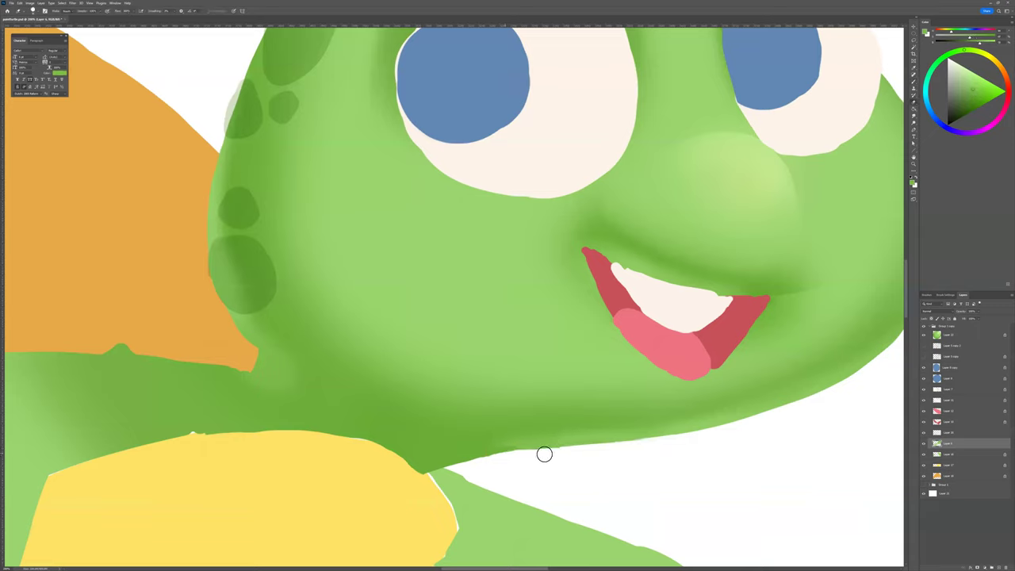
{"action": "mouse_move", "coordinate": [567, 455]}
{"action": "left_mouse_down"}
{"action": "mouse_move", "coordinate": [535, 456]}
{"action": "mouse_move", "coordinate": [659, 444]}
{"action": "left_mouse_up"}
Step: Examine the whole turtle without its line art, then inspect the cleaned head contour up close
{"action": "left_click_drag", "start_coordinate": [618, 478], "coordinate": [539, 484]}
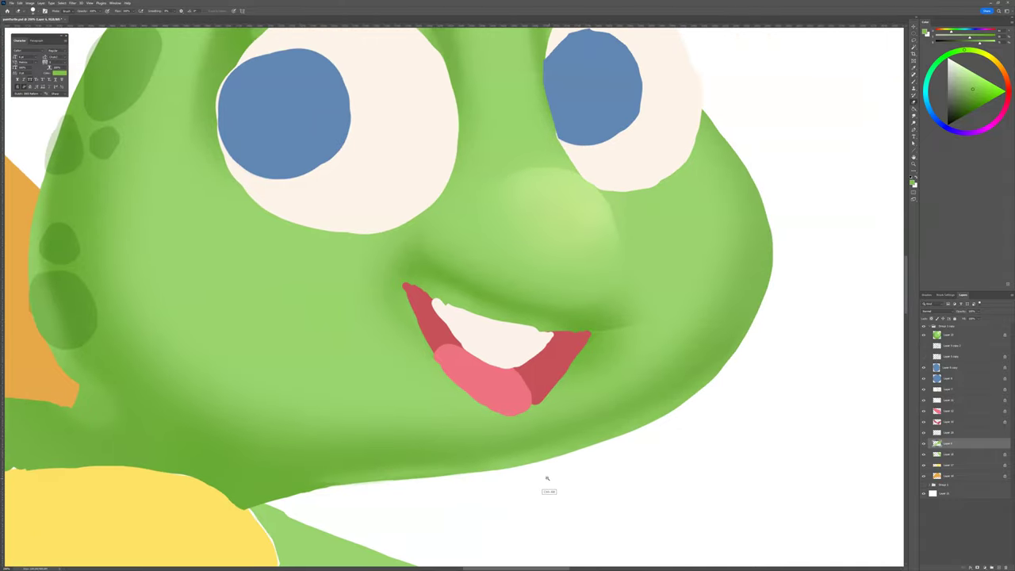
{"action": "left_click", "coordinate": [546, 476], "text": "ctrl+alt"}
{"action": "left_click", "coordinate": [546, 475], "text": "ctrl+alt"}
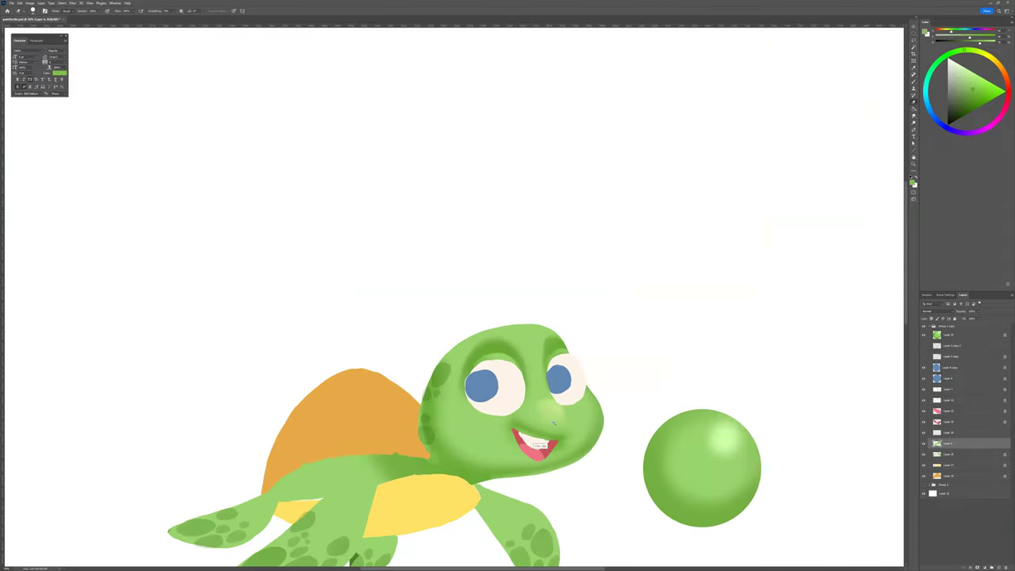
{"action": "left_click", "coordinate": [528, 457], "text": "ctrl+alt"}
{"action": "left_click", "coordinate": [514, 442], "text": "ctrl+alt"}
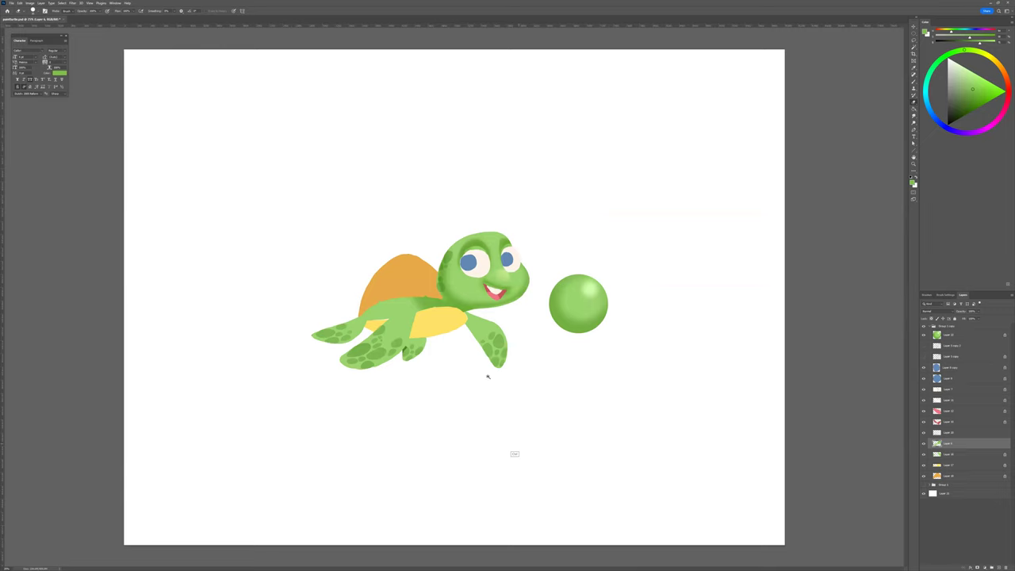
{"action": "left_click", "coordinate": [474, 281], "text": "ctrl"}
{"action": "left_click", "coordinate": [475, 281], "text": "ctrl"}
{"action": "left_click", "coordinate": [475, 280], "text": "ctrl"}
{"action": "left_click", "coordinate": [475, 280], "text": "ctrl"}
{"action": "left_click_drag", "start_coordinate": [480, 400], "coordinate": [482, 478]}
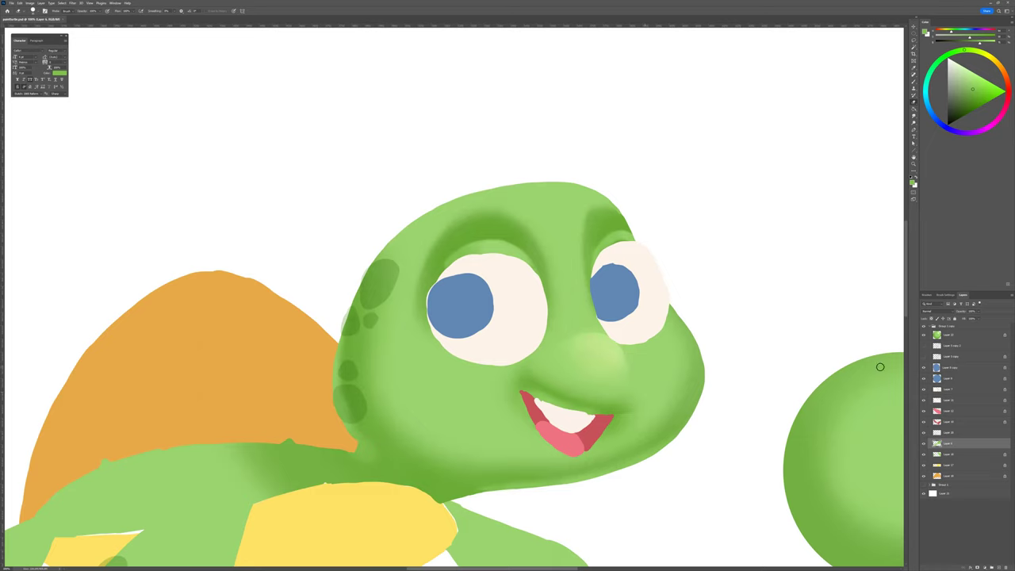
Step: Identify and select the eye-white layer by toggling layer visibility, and keep the line art hidden
{"action": "left_click", "coordinate": [940, 432]}
{"action": "left_click", "coordinate": [923, 432]}
{"action": "left_click", "coordinate": [922, 432]}
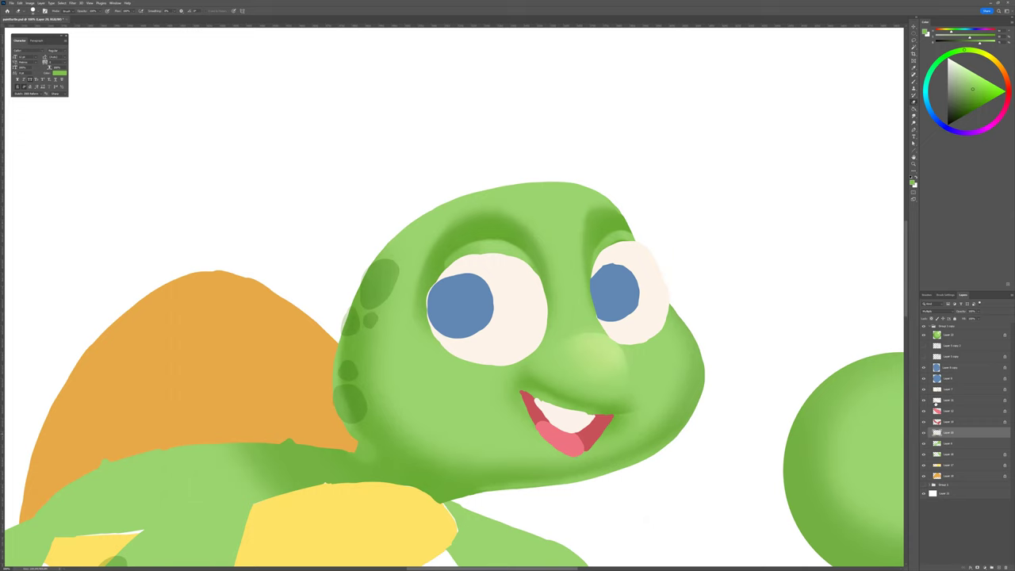
{"action": "left_click", "coordinate": [923, 345]}
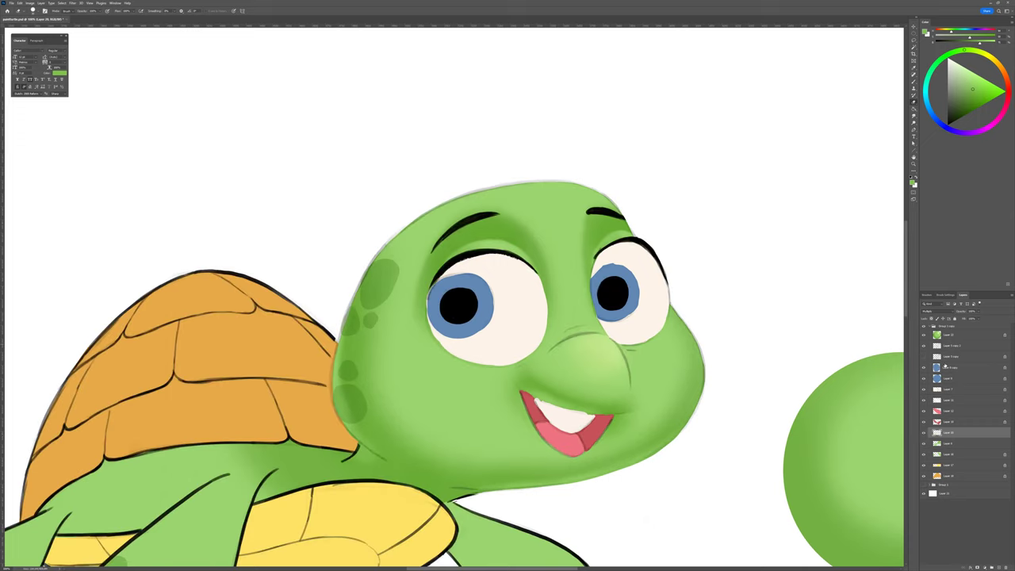
{"action": "left_click", "coordinate": [947, 389]}
{"action": "left_click", "coordinate": [923, 389]}
{"action": "left_click", "coordinate": [923, 389]}
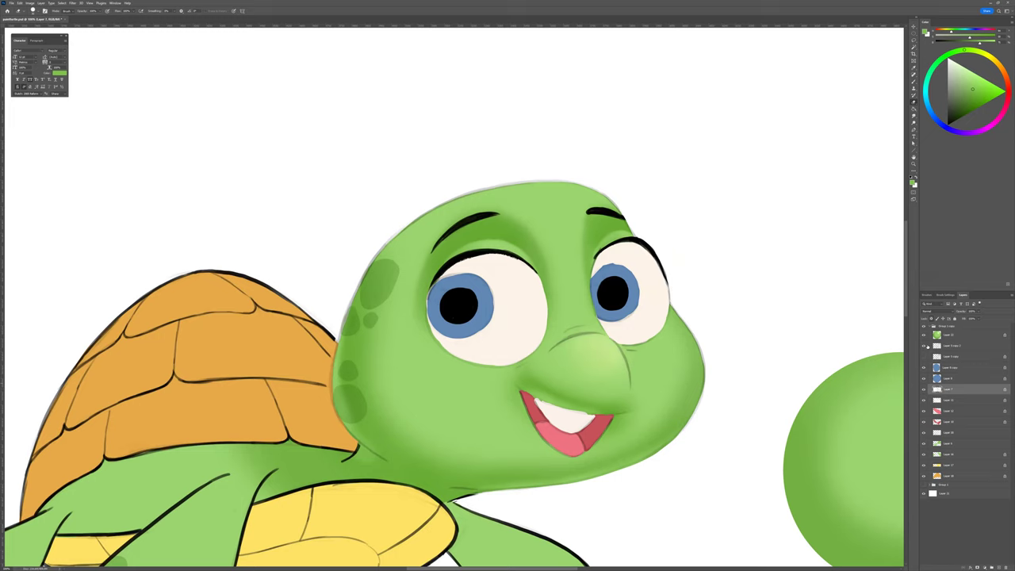
{"action": "left_click", "coordinate": [923, 390]}
{"action": "left_click", "coordinate": [923, 345]}
Step: Sample the cream eye colour and erase the sliver of eye white beyond the iris on the larger eye
{"action": "key", "text": "b"}
{"action": "scroll", "coordinate": [453, 277], "scroll_direction": "up", "scroll_amount": 2}
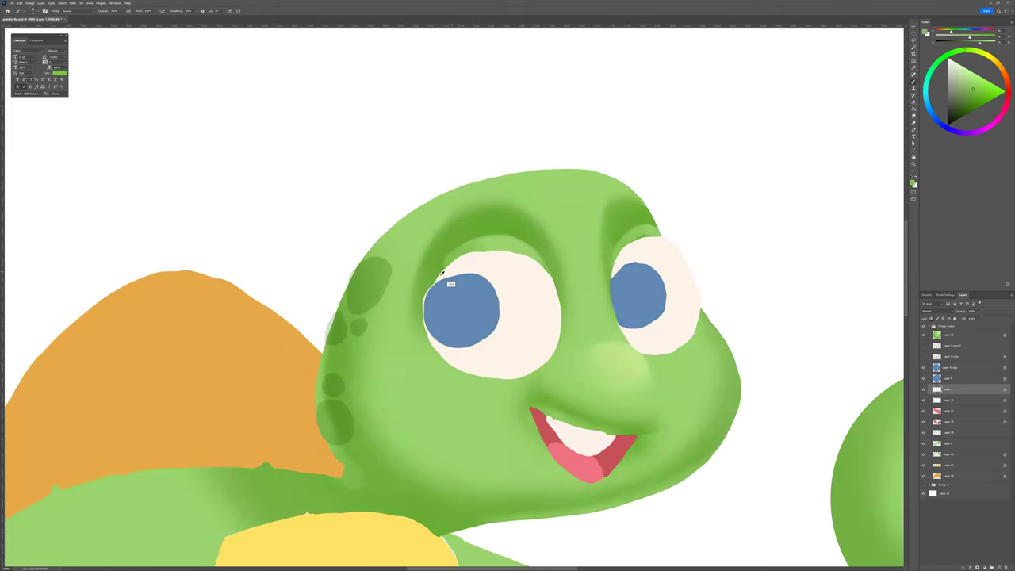
{"action": "left_click", "coordinate": [409, 311], "text": "alt"}
{"action": "key", "text": "e"}
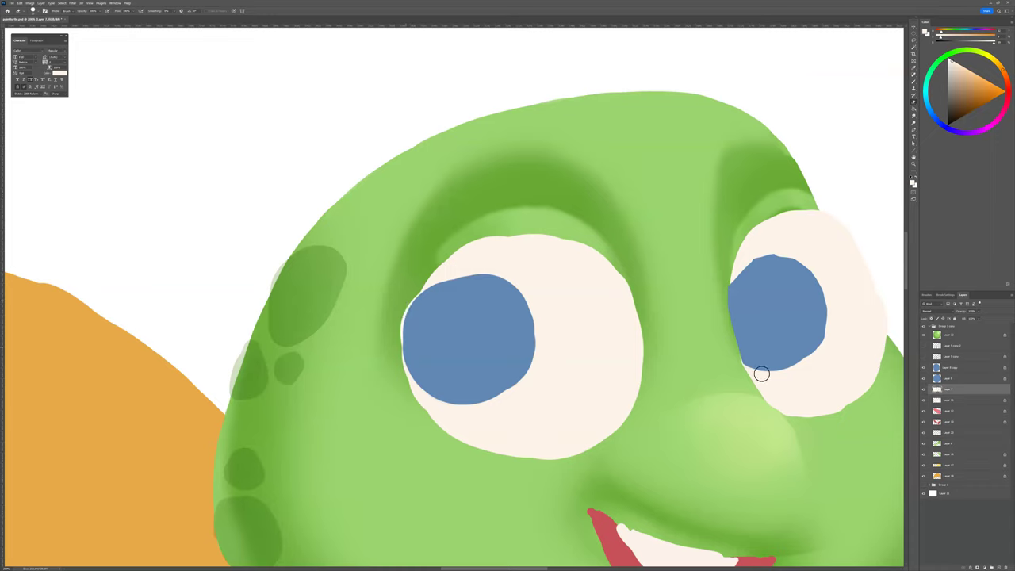
{"action": "left_click_drag", "start_coordinate": [397, 331], "coordinate": [410, 291]}
{"action": "key", "text": "b"}
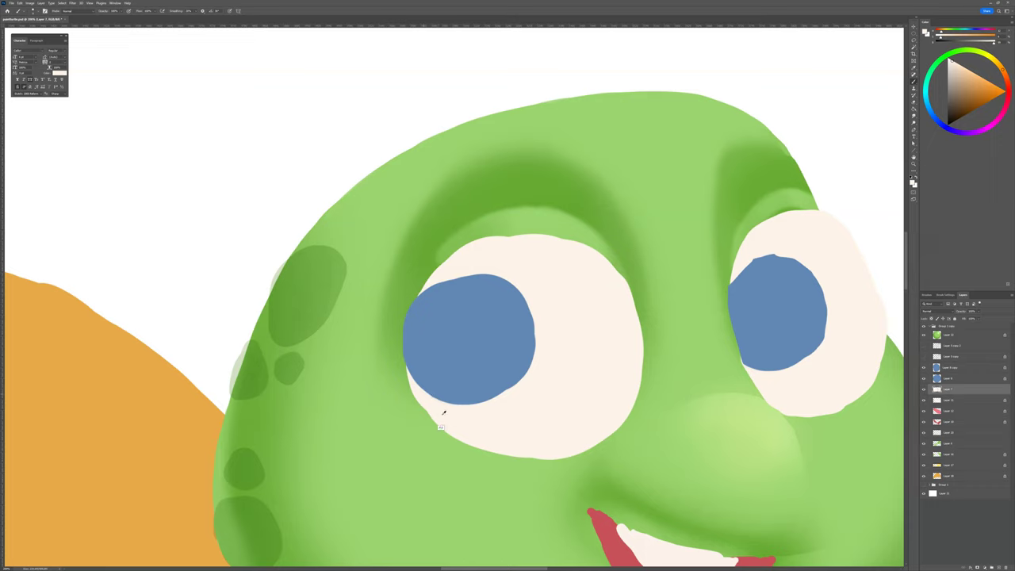
Step: Smooth the lower contour of the larger eye's white with the sampled cream
{"action": "mouse_move", "coordinate": [416, 392]}
{"action": "left_mouse_down"}
{"action": "mouse_move", "coordinate": [450, 432]}
{"action": "mouse_move", "coordinate": [480, 447]}
{"action": "mouse_move", "coordinate": [541, 460]}
{"action": "mouse_move", "coordinate": [573, 453]}
{"action": "left_mouse_up"}
{"action": "mouse_move", "coordinate": [635, 390]}
{"action": "left_mouse_down"}
{"action": "mouse_move", "coordinate": [630, 291]}
{"action": "mouse_move", "coordinate": [588, 247]}
{"action": "mouse_move", "coordinate": [517, 232]}
{"action": "mouse_move", "coordinate": [442, 268]}
{"action": "mouse_move", "coordinate": [529, 333]}
{"action": "left_mouse_up"}
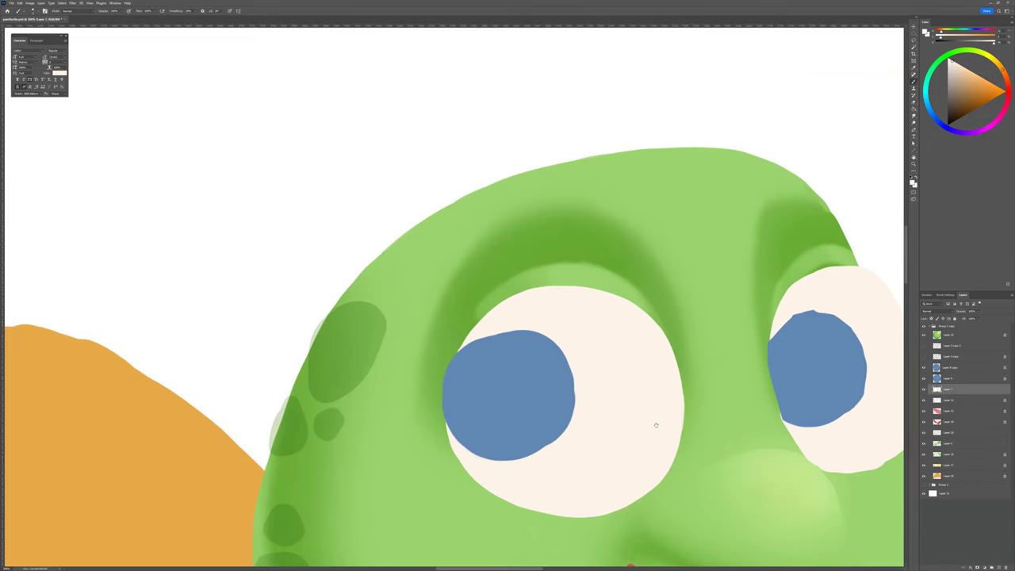
{"action": "left_click_drag", "start_coordinate": [580, 440], "coordinate": [471, 406]}
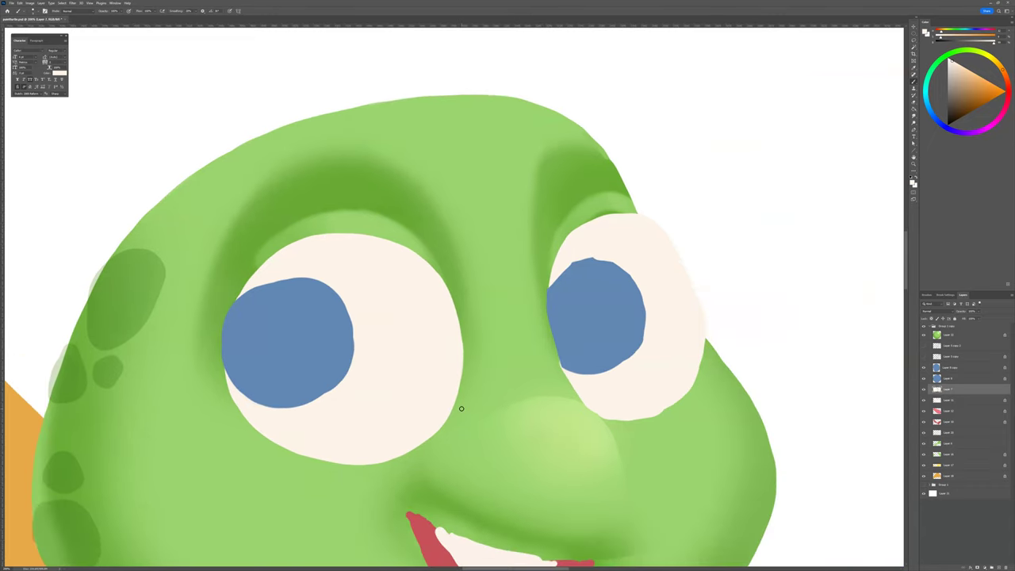
Step: Repaint and erase the smaller eye white's edges into a clean oval, then check it against the line art
{"action": "mouse_move", "coordinate": [579, 226]}
{"action": "left_mouse_down"}
{"action": "mouse_move", "coordinate": [640, 221]}
{"action": "mouse_move", "coordinate": [641, 210]}
{"action": "mouse_move", "coordinate": [666, 224]}
{"action": "mouse_move", "coordinate": [711, 324]}
{"action": "mouse_move", "coordinate": [712, 343]}
{"action": "mouse_move", "coordinate": [681, 396]}
{"action": "mouse_move", "coordinate": [641, 417]}
{"action": "mouse_move", "coordinate": [614, 416]}
{"action": "left_mouse_up"}
{"action": "key", "text": "e"}
{"action": "key", "text": "b"}
{"action": "key", "text": "e"}
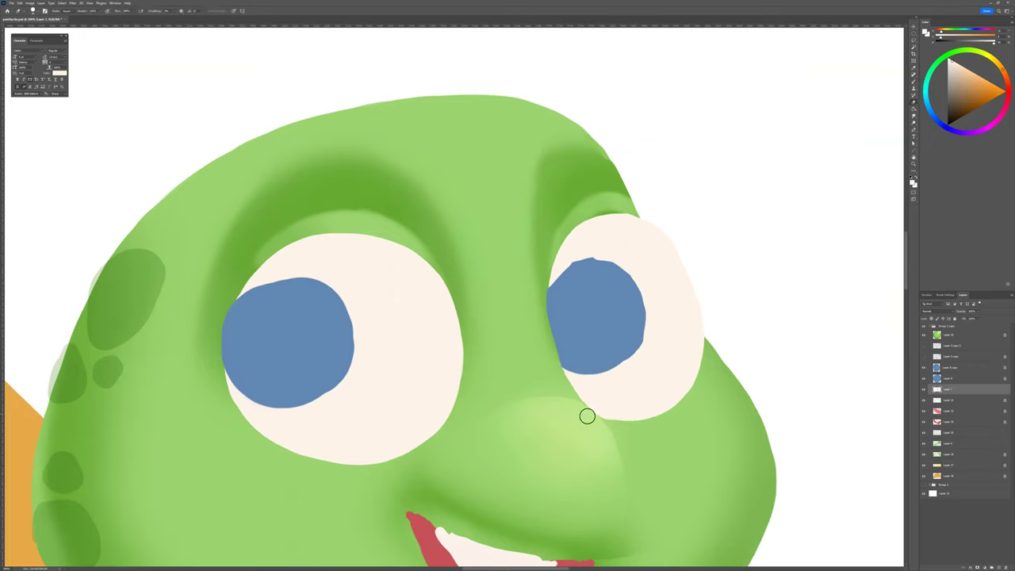
{"action": "left_click_drag", "start_coordinate": [672, 459], "coordinate": [726, 473]}
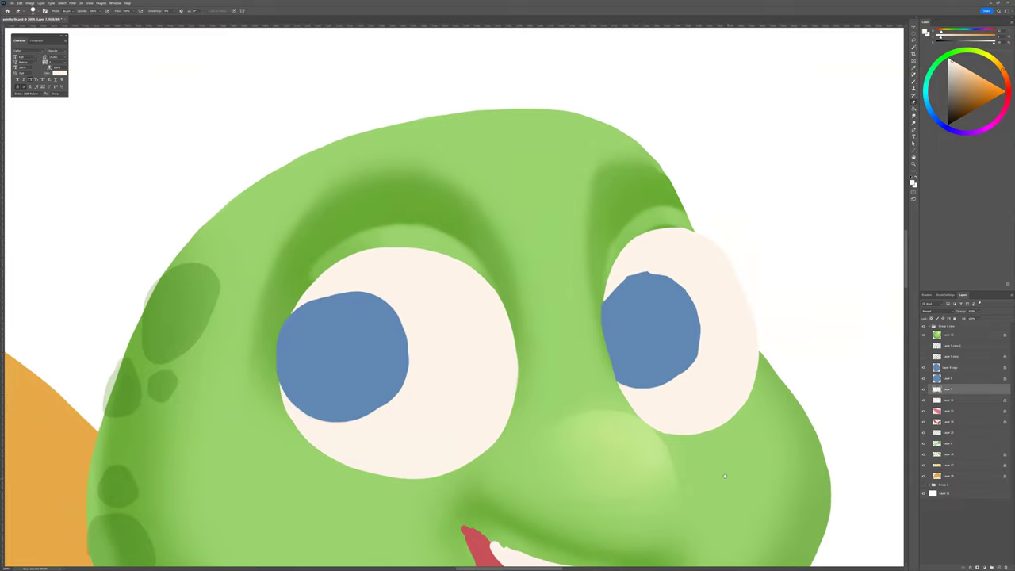
{"action": "left_click", "coordinate": [923, 357]}
{"action": "left_click", "coordinate": [922, 356]}
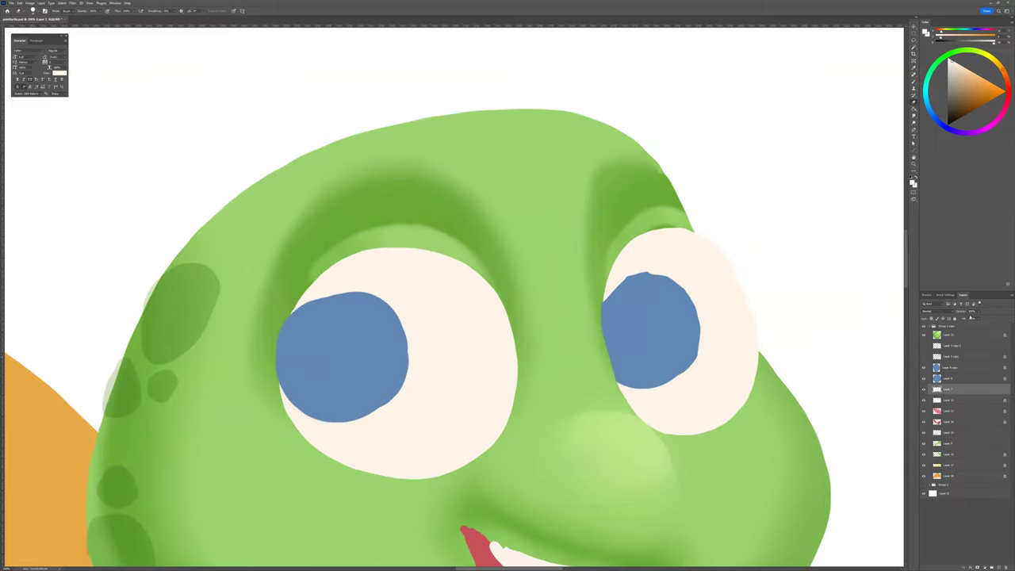
{"action": "scroll", "coordinate": [611, 406], "scroll_direction": "down", "scroll_amount": 2}
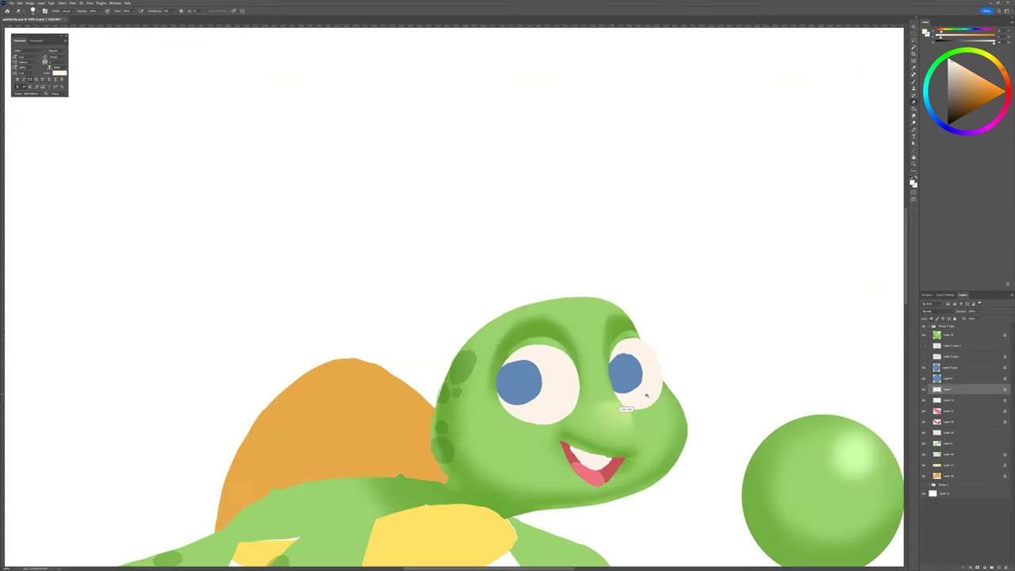
Step: Mix a light pinkish beige shadow colour and set the brush to 0% hardness with Shape Dynamics off
{"action": "scroll", "coordinate": [645, 396], "scroll_direction": "up", "scroll_amount": 1}
{"action": "left_click_drag", "start_coordinate": [645, 402], "coordinate": [625, 397]}
{"action": "key", "text": "b"}
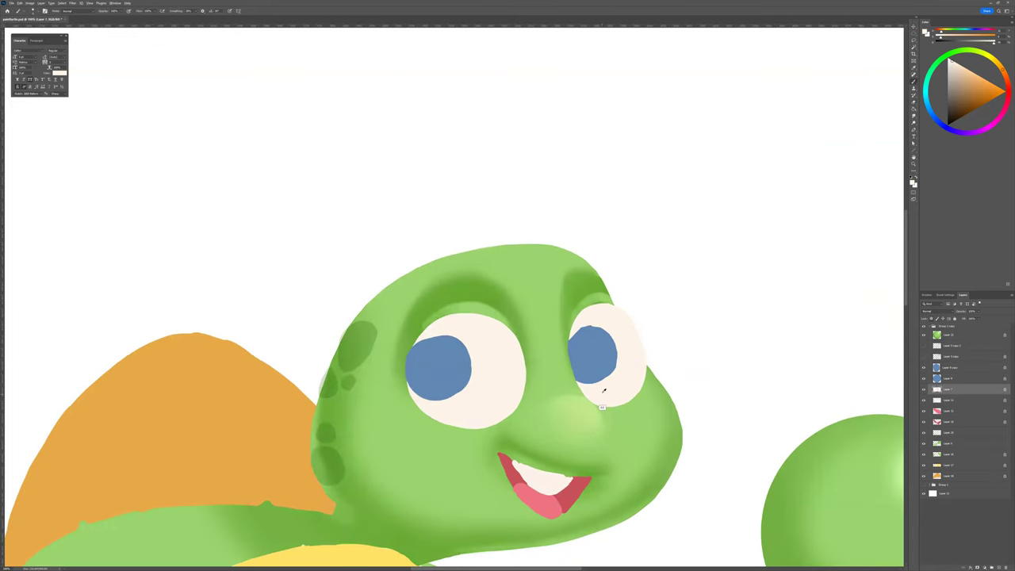
{"action": "left_click", "coordinate": [986, 43]}
{"action": "left_click_drag", "start_coordinate": [941, 32], "coordinate": [938, 32]}
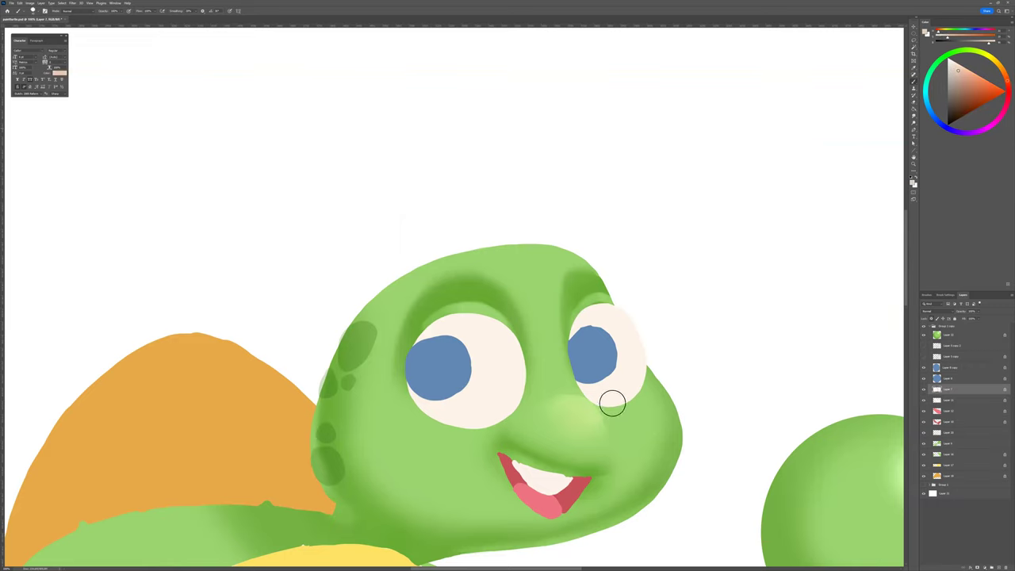
{"action": "left_click", "coordinate": [945, 295]}
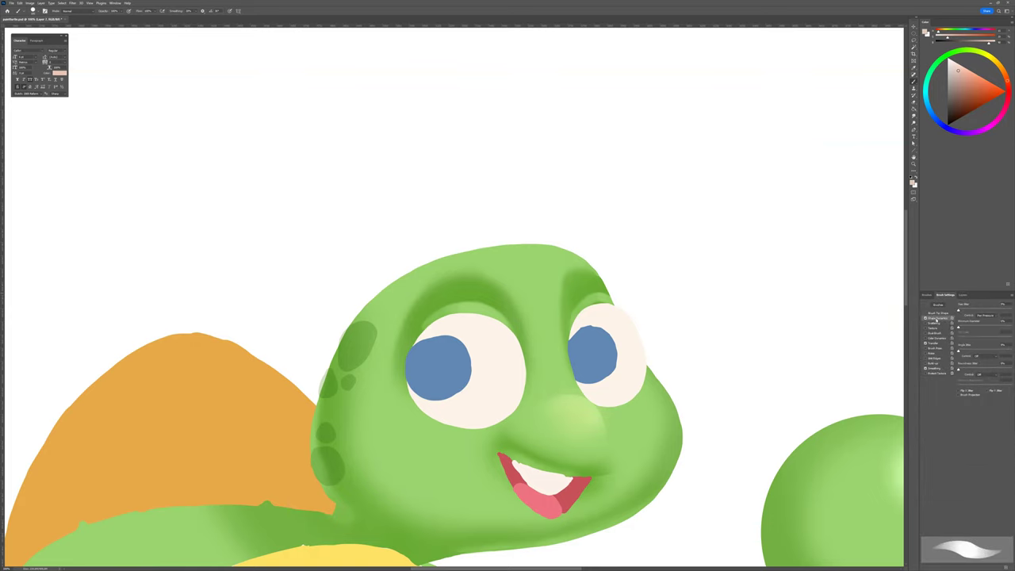
{"action": "left_click", "coordinate": [936, 313]}
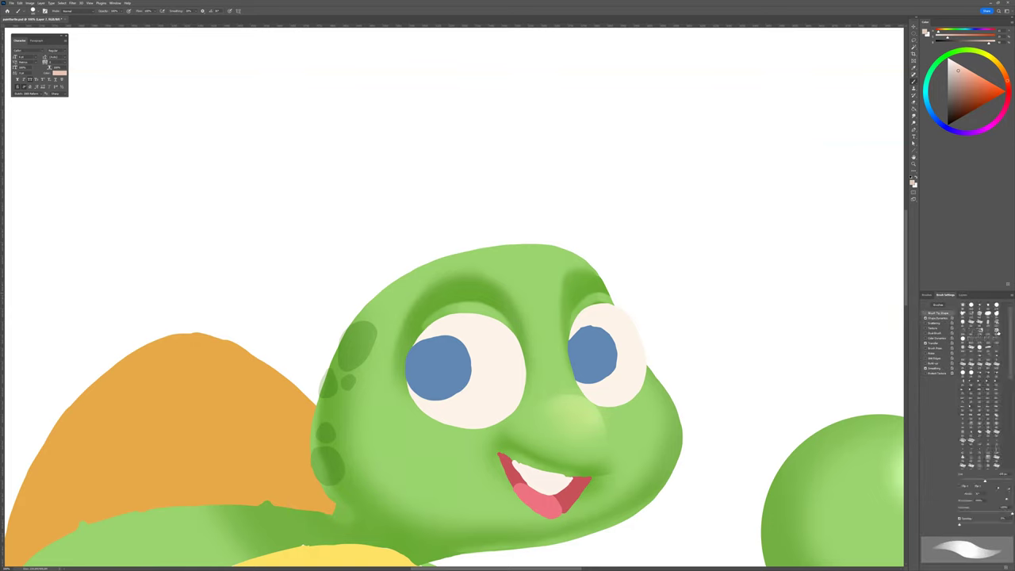
{"action": "left_click_drag", "start_coordinate": [962, 512], "coordinate": [959, 512]}
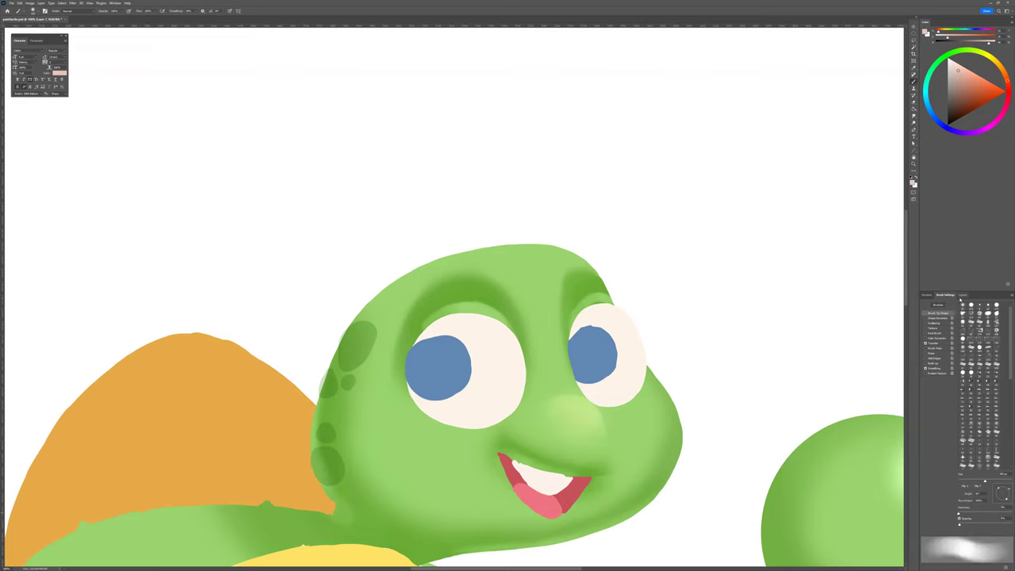
{"action": "left_click", "coordinate": [966, 295]}
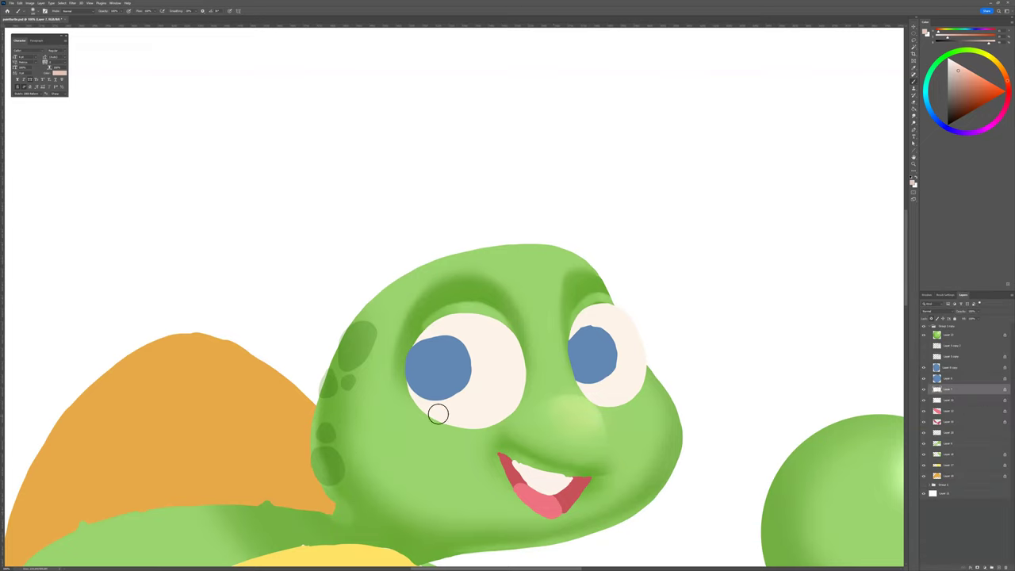
Step: Shade the lower and outer edges of both eye whites with soft pinkish beige strokes, enlarging the brush
{"action": "mouse_move", "coordinate": [401, 370]}
{"action": "left_mouse_down"}
{"action": "mouse_move", "coordinate": [419, 406]}
{"action": "mouse_move", "coordinate": [459, 429]}
{"action": "mouse_move", "coordinate": [515, 406]}
{"action": "left_mouse_up"}
{"action": "key", "text": "]"}
{"action": "key", "text": "]"}
{"action": "key", "text": "]"}
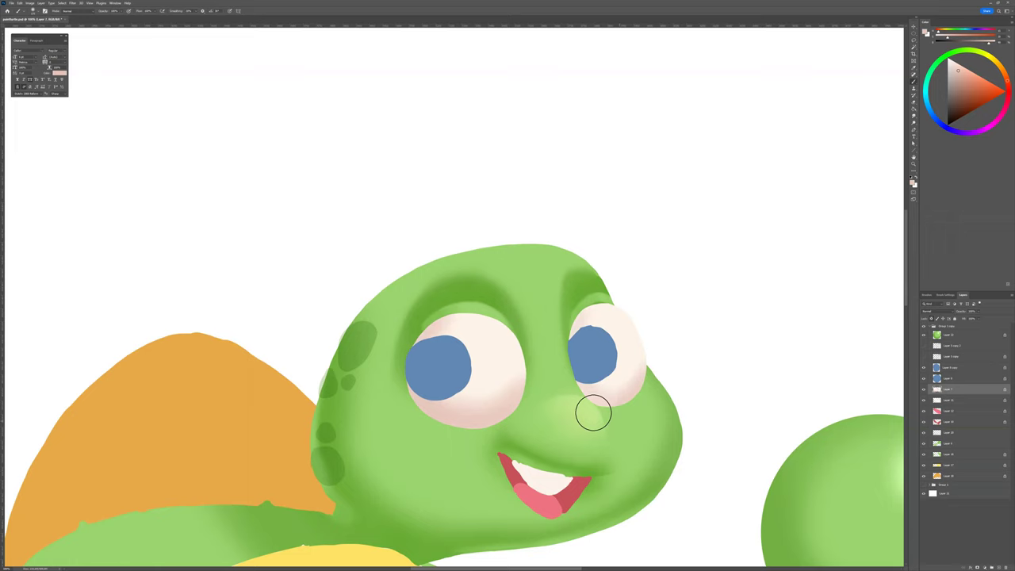
Step: Sample cream and pinkish tones from the eyes to shade and blend the upper edges of both eye whites
{"action": "left_click", "coordinate": [623, 322], "text": "alt"}
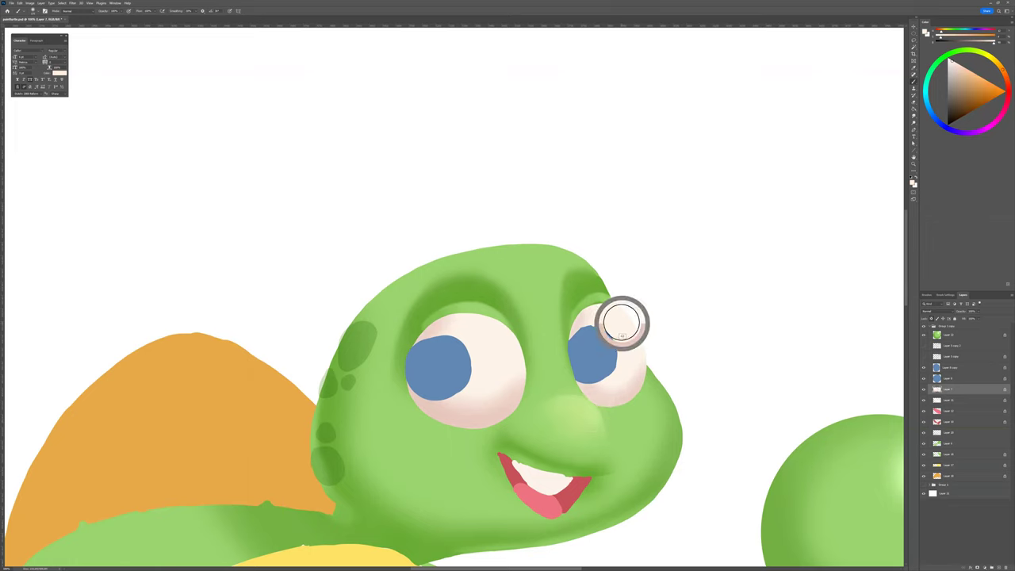
{"action": "left_click", "coordinate": [465, 338], "text": "alt"}
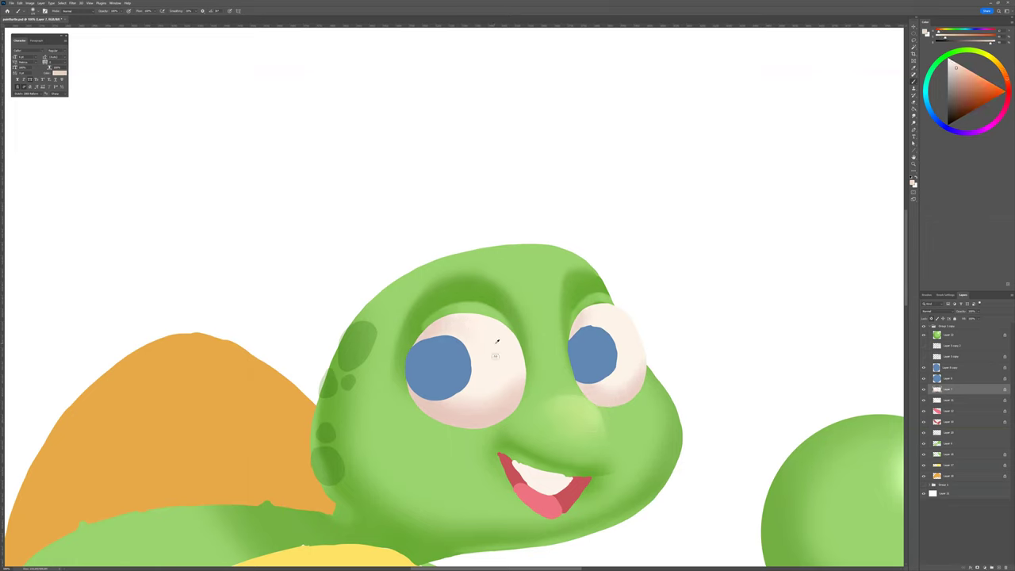
{"action": "left_click", "coordinate": [478, 373], "text": "alt"}
{"action": "key", "text": "bracketleft"}
{"action": "key", "text": "bracketleft"}
{"action": "key", "text": "bracketleft"}
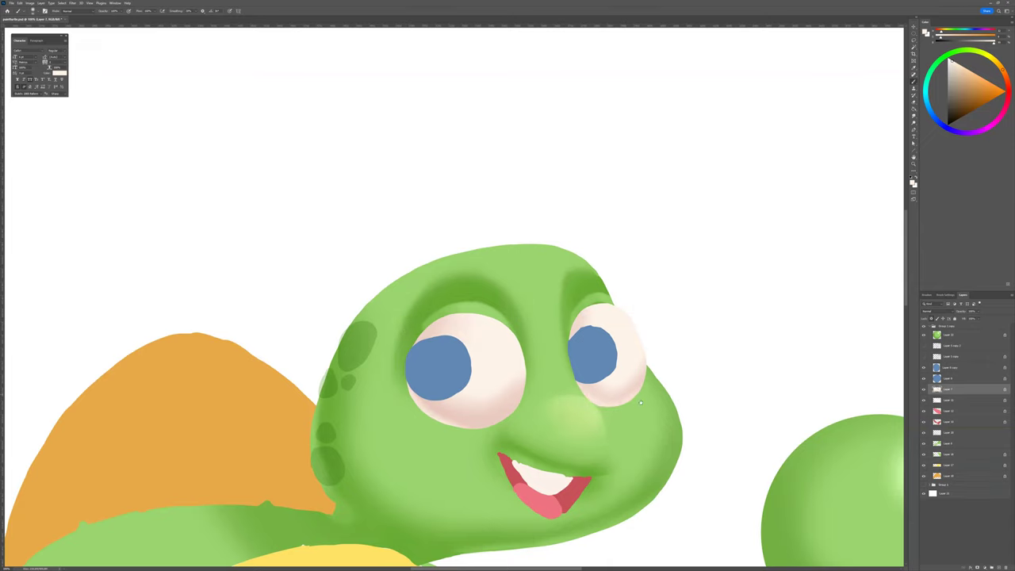
Step: Brighten the centres of both eye whites with a larger soft brush and a paler near-white colour
{"action": "scroll", "coordinate": [547, 377], "scroll_direction": "left", "scroll_amount": 2}
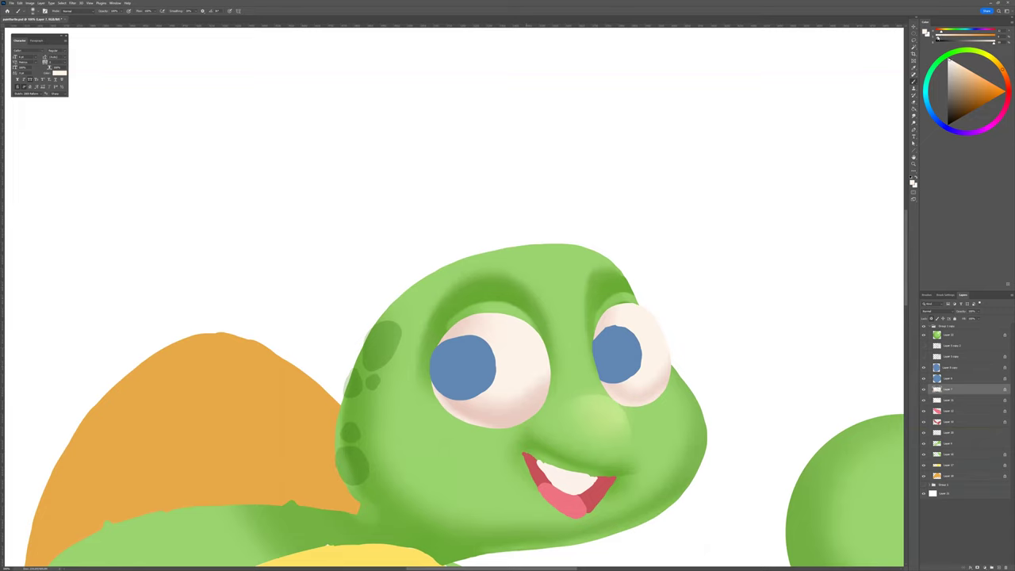
{"action": "key", "text": "bracketright"}
{"action": "key", "text": "bracketright"}
{"action": "key", "text": "bracketright"}
{"action": "key", "text": "bracketright"}
{"action": "key", "text": "bracketright"}
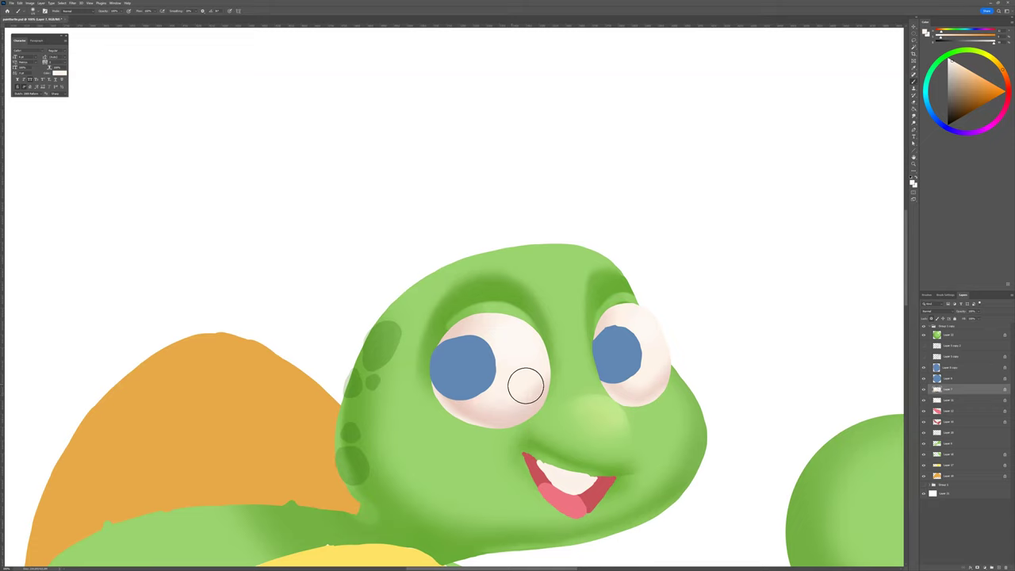
{"action": "left_click_drag", "start_coordinate": [729, 388], "coordinate": [712, 386]}
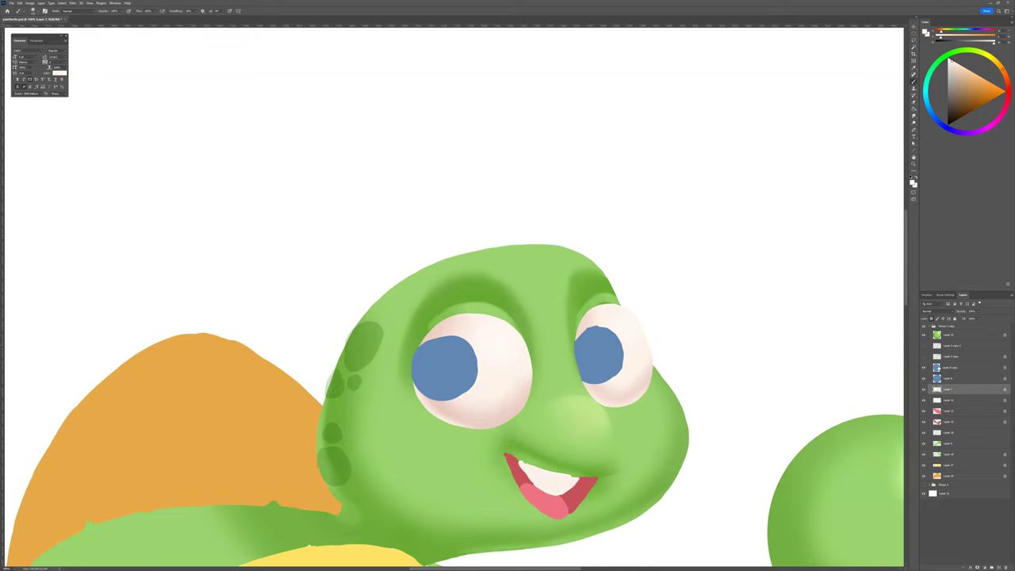
Step: Compare the turtle with and without its line art, then delete the line-art copy with the full dark head outline
{"action": "left_click", "coordinate": [937, 367]}
{"action": "left_click", "coordinate": [923, 357]}
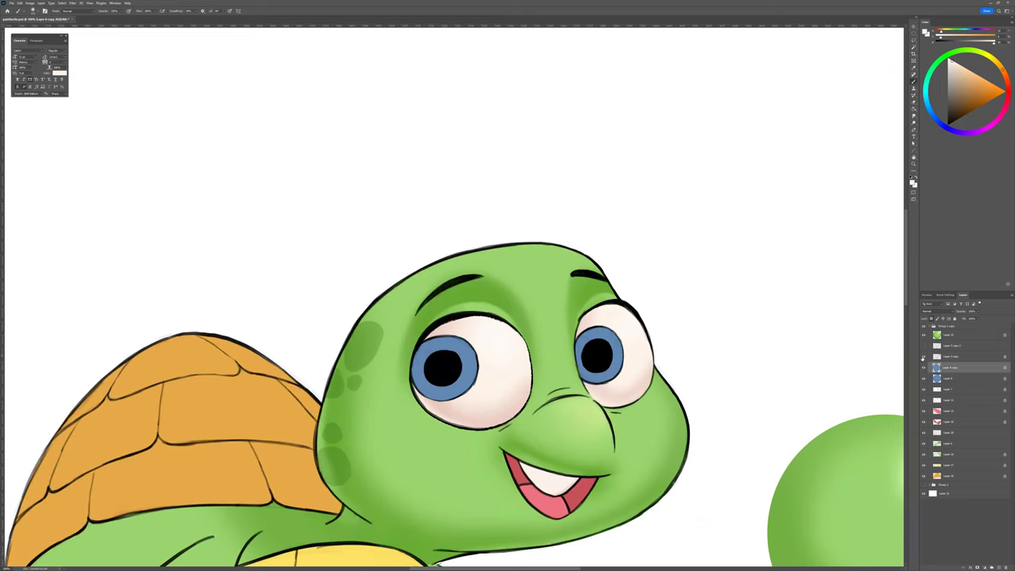
{"action": "left_click", "coordinate": [922, 357]}
{"action": "left_click", "coordinate": [923, 358]}
{"action": "left_click", "coordinate": [923, 357]}
{"action": "left_click", "coordinate": [923, 358]}
{"action": "left_click", "coordinate": [923, 358]}
{"action": "left_click", "coordinate": [944, 359]}
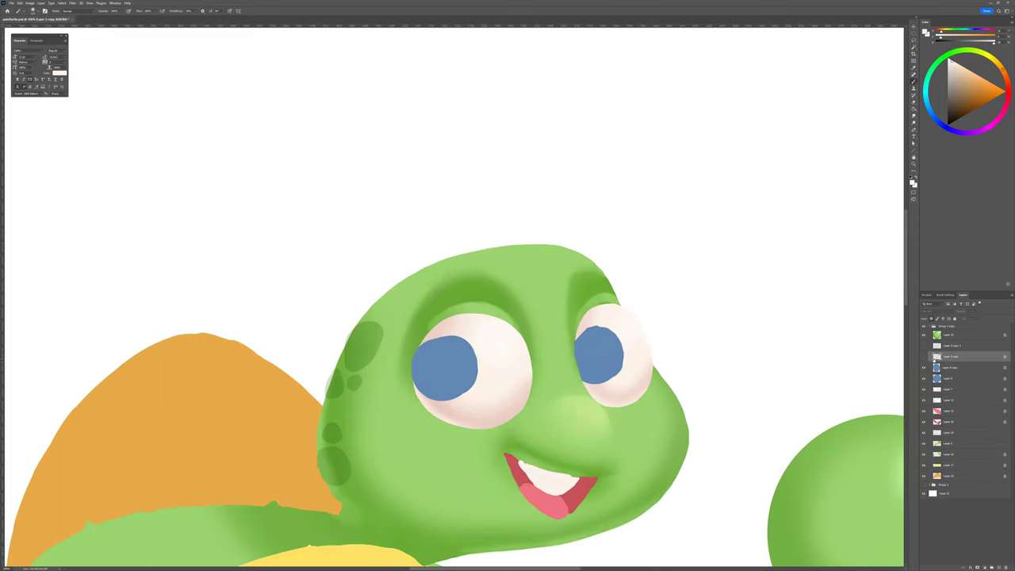
{"action": "key", "text": "Delete"}
Step: Compare the head with and without the remaining line-art layer, keep it hidden, and select the larger eye's iris layer
{"action": "left_click", "coordinate": [933, 346]}
{"action": "left_click", "coordinate": [924, 345]}
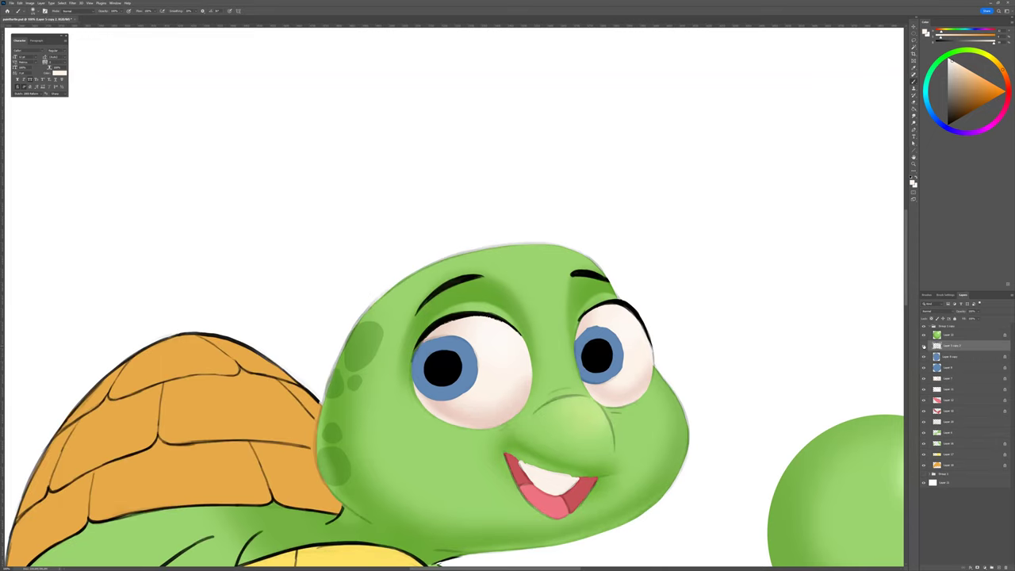
{"action": "left_click", "coordinate": [922, 347]}
{"action": "left_click", "coordinate": [923, 346]}
{"action": "left_click", "coordinate": [923, 347]}
{"action": "scroll", "coordinate": [450, 367], "scroll_direction": "up", "scroll_amount": 2}
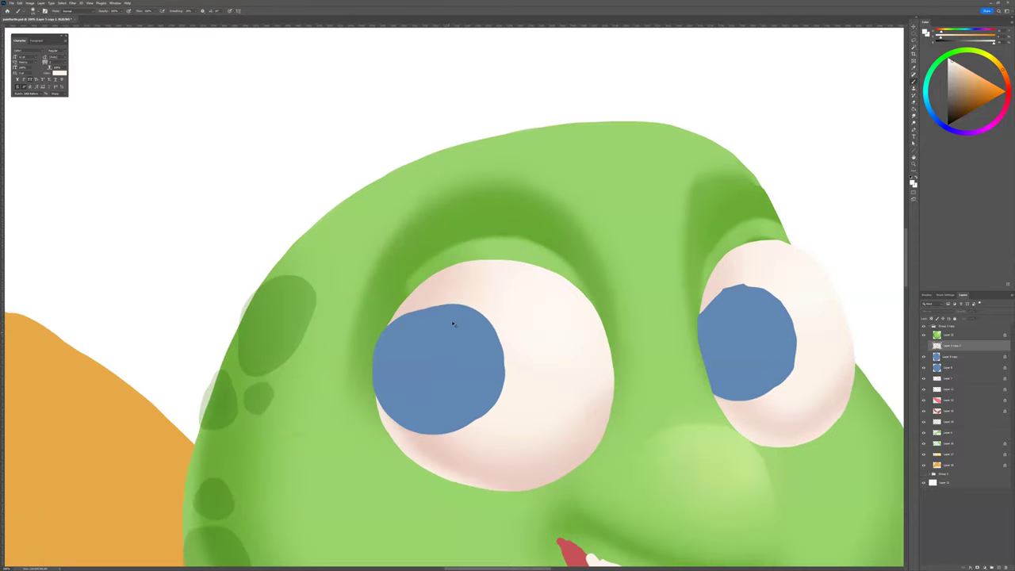
{"action": "left_click", "coordinate": [454, 324], "text": "ctrl"}
{"action": "key", "text": "b"}
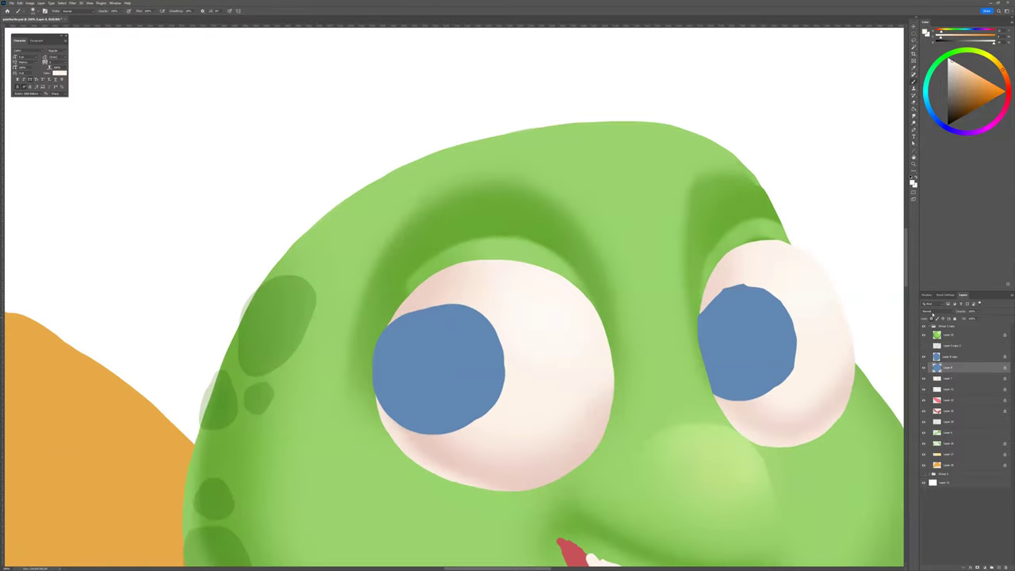
Step: Set the brush to 100% hardness with Transfer off and Shape Dynamics on, and shrink it for fine edge work
{"action": "left_click", "coordinate": [954, 295]}
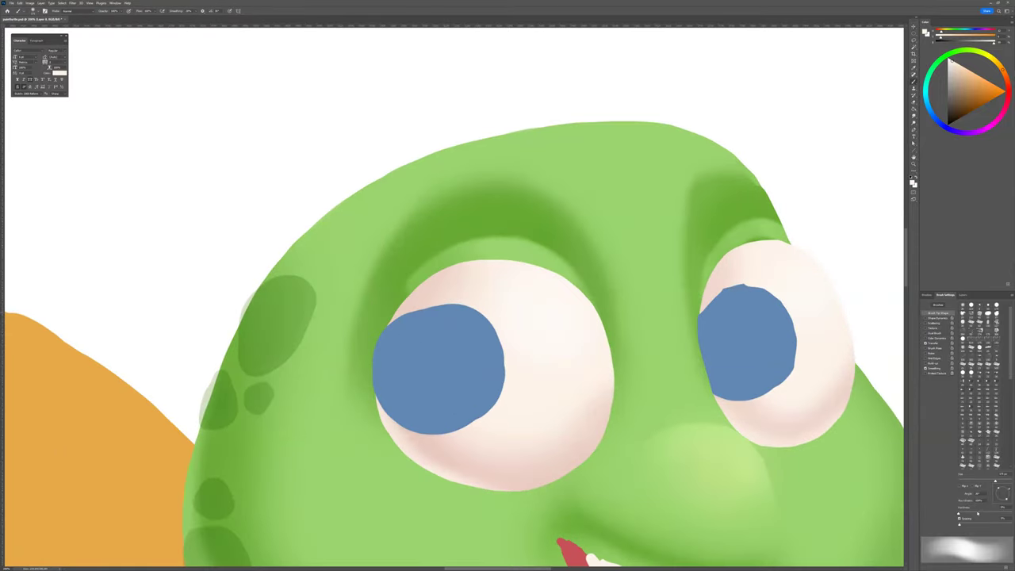
{"action": "left_click_drag", "start_coordinate": [978, 512], "coordinate": [1007, 520]}
{"action": "left_click", "coordinate": [925, 343]}
{"action": "left_click", "coordinate": [925, 318]}
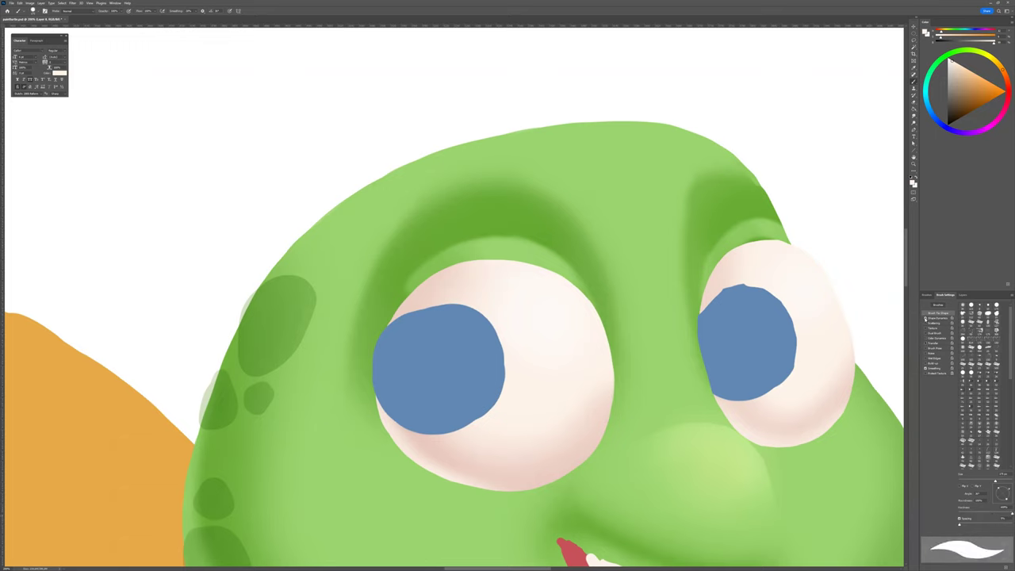
{"action": "key", "text": "bracketleft"}
{"action": "key", "text": "bracketleft"}
{"action": "key", "text": "bracketleft"}
{"action": "key", "text": "bracketleft"}
{"action": "key", "text": "bracketleft"}
{"action": "key", "text": "bracketleft"}
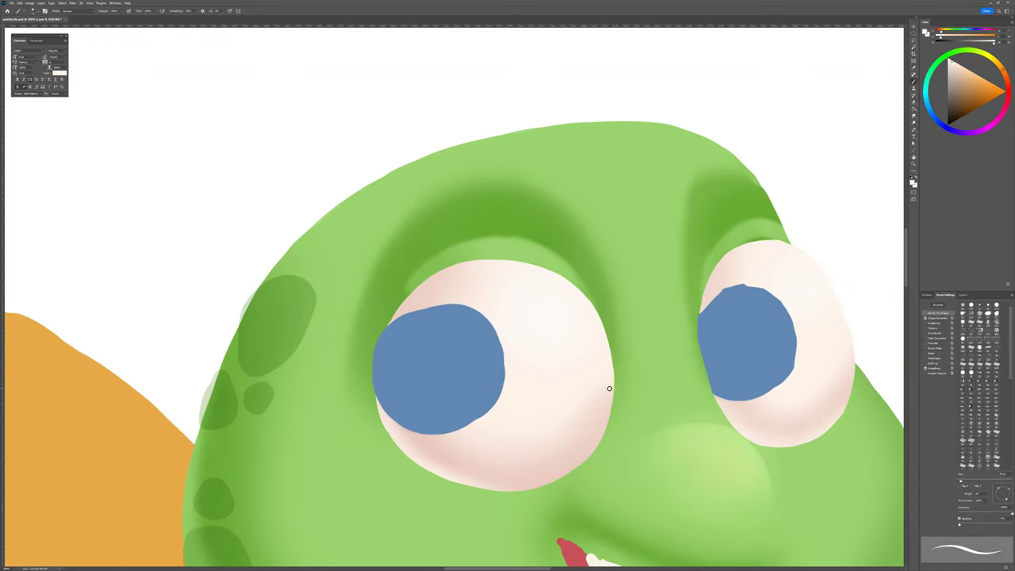
Step: Sample the iris blue and smooth the larger iris's contour, undoing a stray stroke
{"action": "left_click", "coordinate": [398, 340], "text": "alt"}
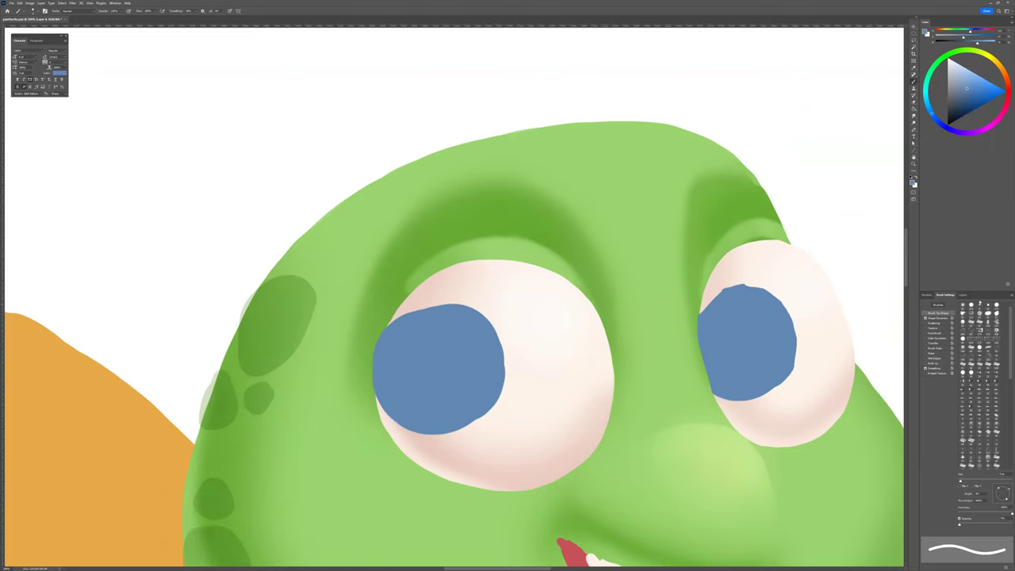
{"action": "left_click", "coordinate": [964, 295]}
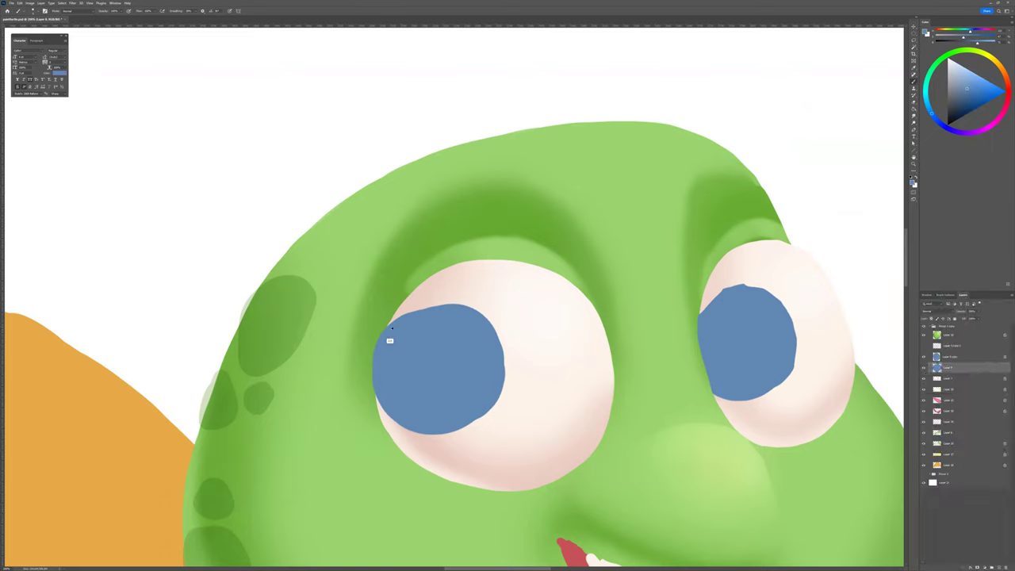
{"action": "left_click_drag", "start_coordinate": [409, 312], "coordinate": [472, 308]}
{"action": "key", "text": "ctrl+z"}
{"action": "left_click_drag", "start_coordinate": [733, 418], "coordinate": [605, 418]}
Step: Round the smaller iris's contour with blue on its own layer and erase the excess along its inner edge
{"action": "left_click", "coordinate": [949, 357]}
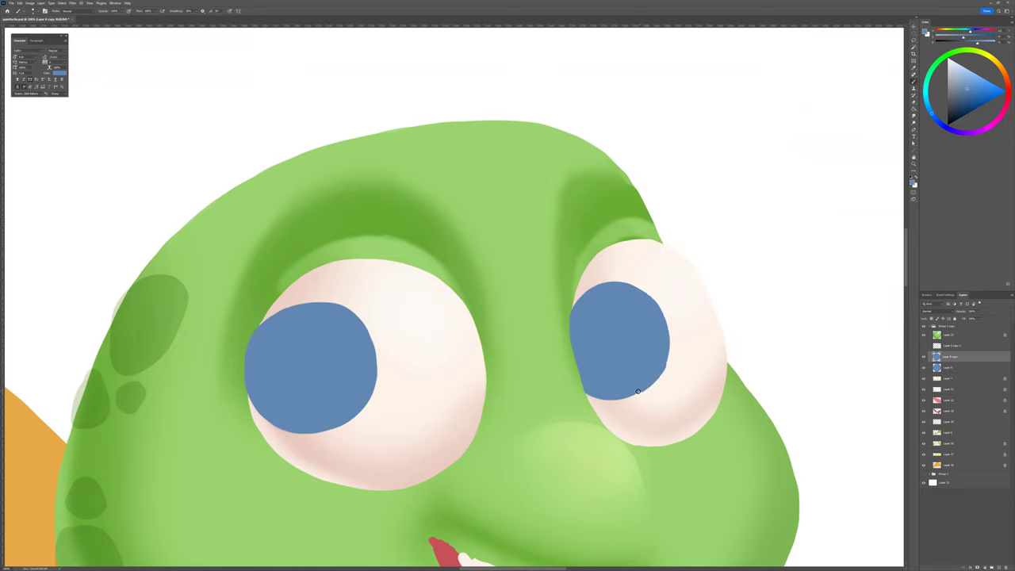
{"action": "key", "text": "e"}
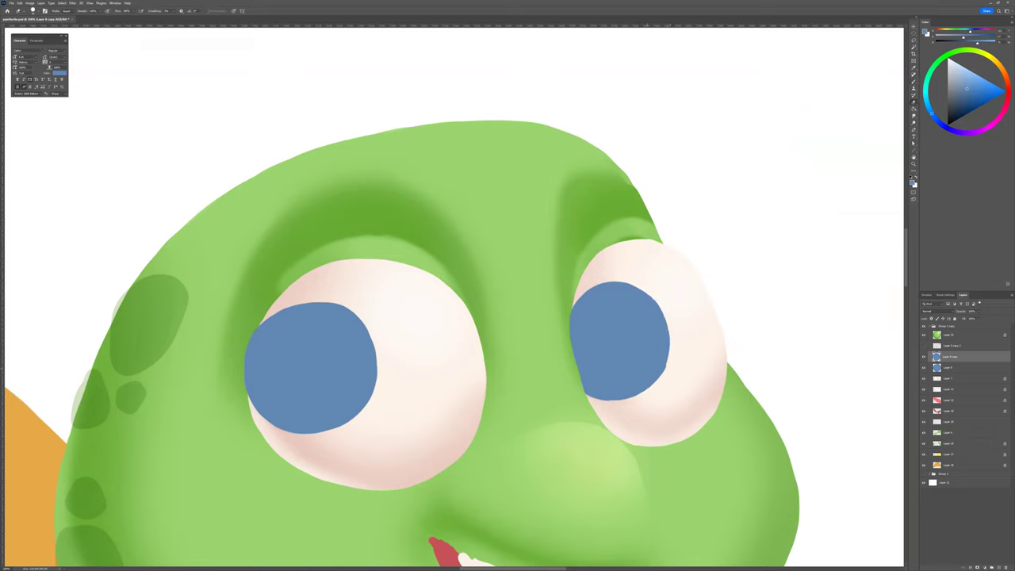
{"action": "left_click_drag", "start_coordinate": [564, 306], "coordinate": [575, 393]}
{"action": "key", "text": "b"}
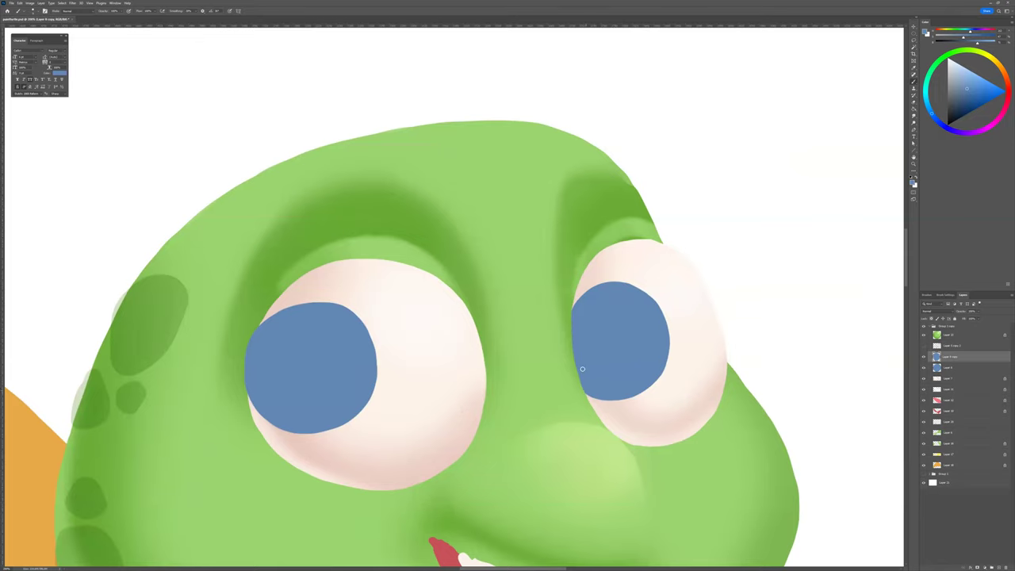
{"action": "scroll", "coordinate": [658, 421], "scroll_direction": "down", "scroll_amount": 5}
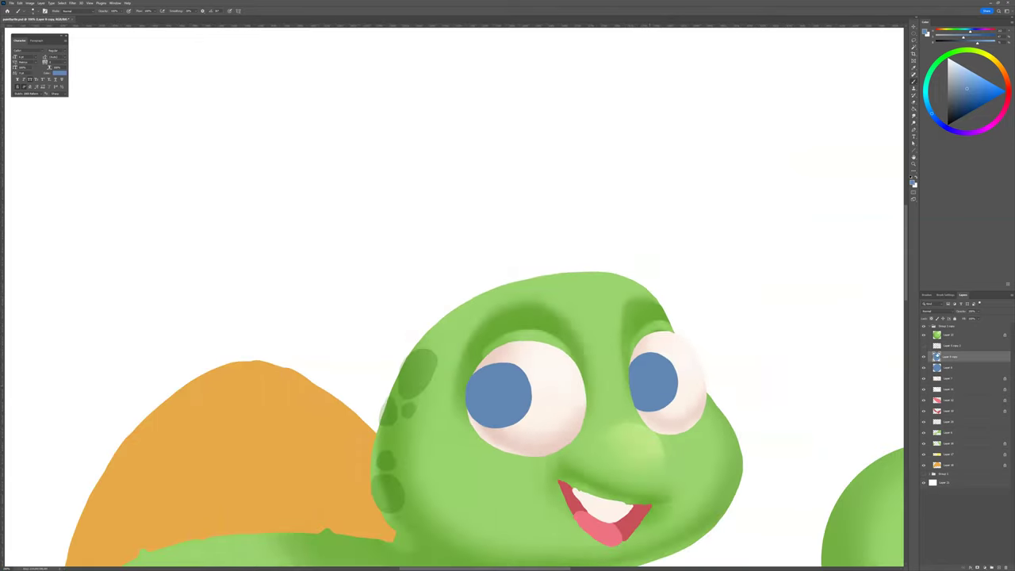
Step: Select the larger eye's iris layer and set an enlarged brush to 0% hardness with Shape Dynamics off and Transfer on
{"action": "left_click", "coordinate": [947, 365]}
{"action": "left_click", "coordinate": [942, 295]}
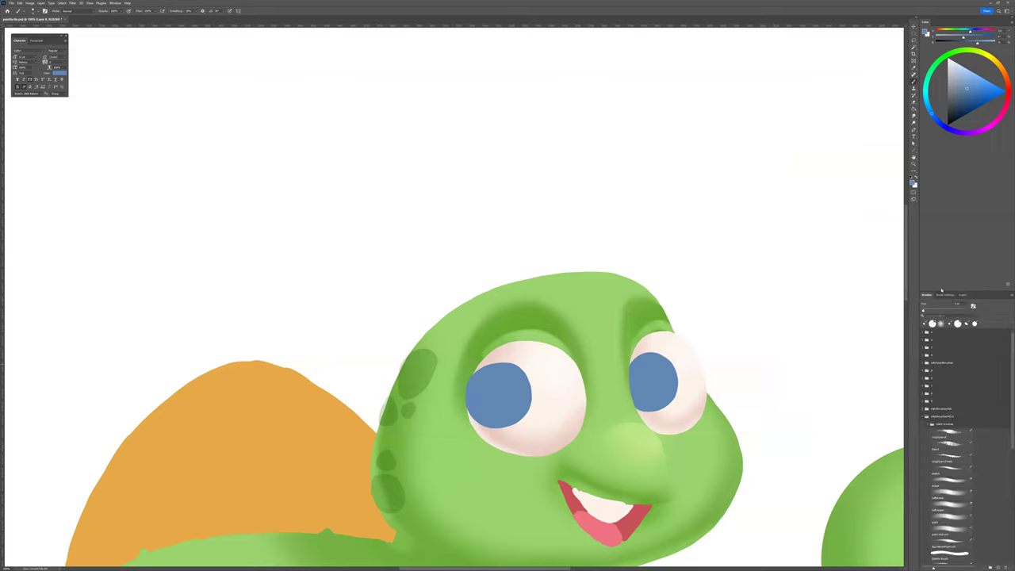
{"action": "left_click", "coordinate": [945, 295]}
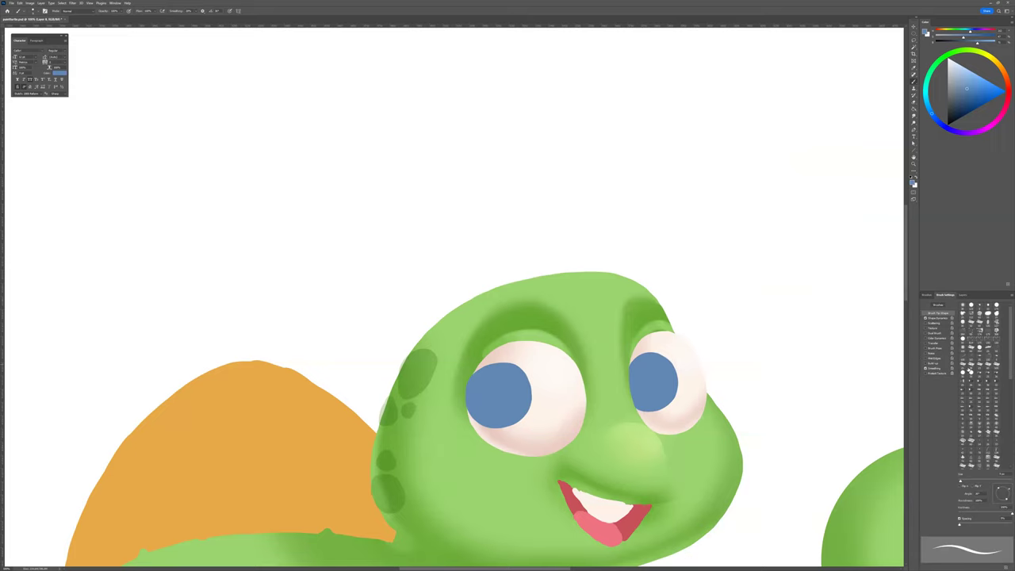
{"action": "left_click", "coordinate": [959, 517]}
{"action": "left_click", "coordinate": [924, 318]}
{"action": "left_click", "coordinate": [925, 343]}
{"action": "key", "text": "bracketright"}
{"action": "key", "text": "bracketright"}
{"action": "key", "text": "bracketright"}
{"action": "key", "text": "bracketright"}
{"action": "left_click", "coordinate": [963, 294]}
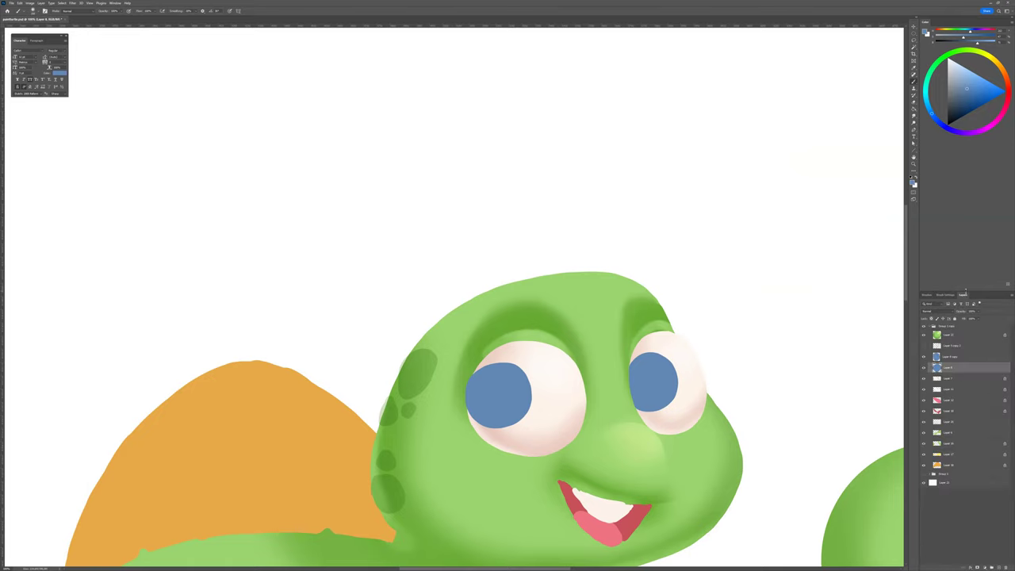
Step: Shade the larger iris with light cyan-blue across its lower part and a deeper blue across its upper part
{"action": "left_click", "coordinate": [517, 398], "text": "alt"}
{"action": "left_click_drag", "start_coordinate": [970, 31], "coordinate": [967, 32]}
{"action": "mouse_move", "coordinate": [499, 389]}
{"action": "left_mouse_down"}
{"action": "mouse_move", "coordinate": [474, 417]}
{"action": "mouse_move", "coordinate": [506, 425]}
{"action": "mouse_move", "coordinate": [479, 418]}
{"action": "mouse_move", "coordinate": [512, 424]}
{"action": "left_mouse_up"}
{"action": "left_click", "coordinate": [511, 366], "text": "alt"}
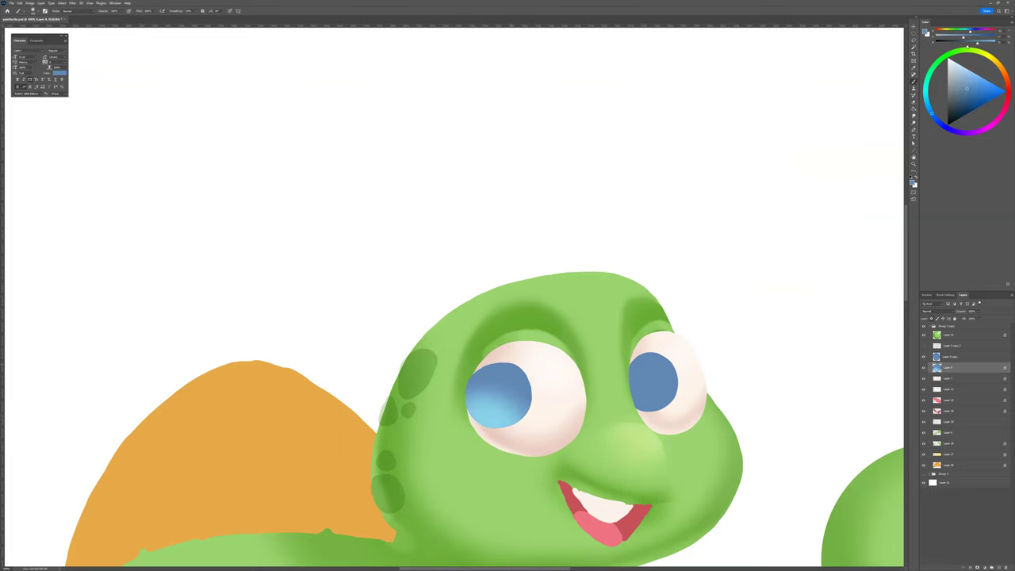
{"action": "mouse_move", "coordinate": [508, 366]}
{"action": "left_mouse_down"}
{"action": "mouse_move", "coordinate": [516, 373]}
{"action": "mouse_move", "coordinate": [499, 357]}
{"action": "mouse_move", "coordinate": [532, 356]}
{"action": "left_mouse_up"}
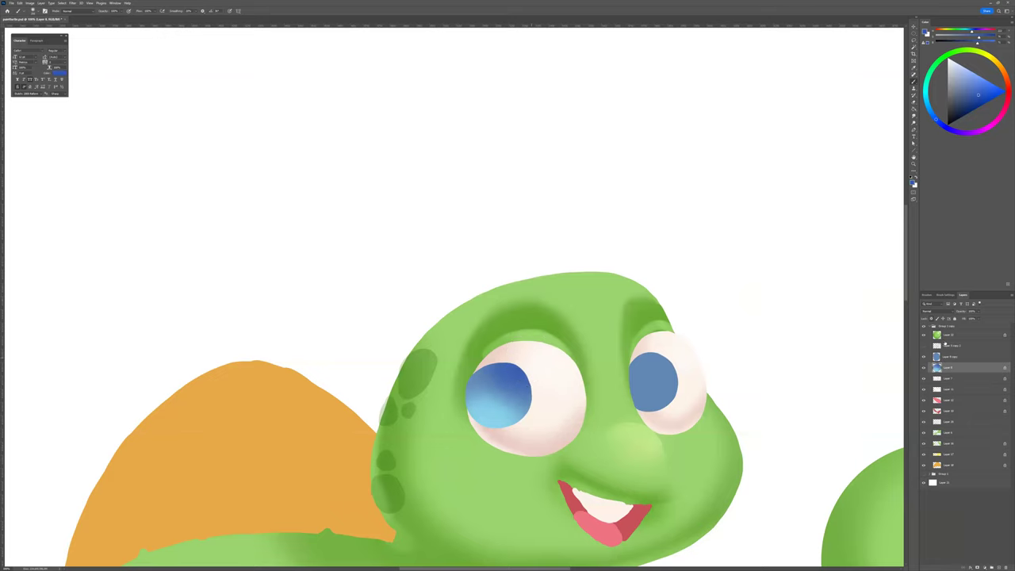
Step: Shade the smaller iris on its own layer with deep blue above and the larger iris's sampled light blue below
{"action": "left_click", "coordinate": [937, 356]}
{"action": "mouse_move", "coordinate": [672, 344]}
{"action": "left_mouse_down"}
{"action": "mouse_move", "coordinate": [674, 356]}
{"action": "mouse_move", "coordinate": [670, 349]}
{"action": "left_mouse_up"}
{"action": "left_click", "coordinate": [486, 408], "text": "alt"}
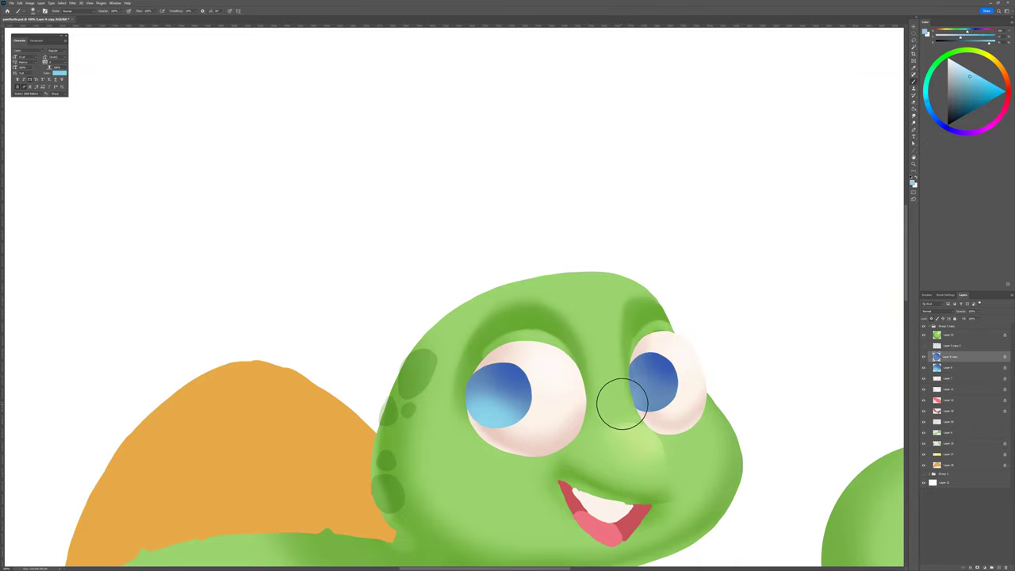
{"action": "mouse_move", "coordinate": [619, 406]}
{"action": "left_mouse_down"}
{"action": "mouse_move", "coordinate": [635, 434]}
{"action": "mouse_move", "coordinate": [657, 419]}
{"action": "left_mouse_up"}
{"action": "mouse_move", "coordinate": [752, 404]}
{"action": "left_mouse_down"}
{"action": "mouse_move", "coordinate": [738, 390]}
{"action": "mouse_move", "coordinate": [723, 394]}
{"action": "left_mouse_up"}
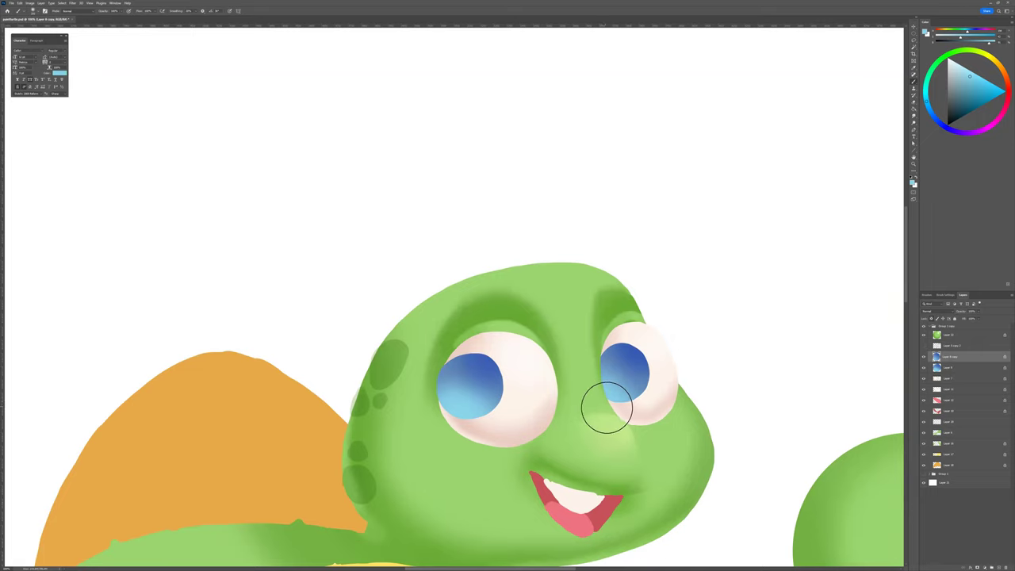
Step: Outline the smaller iris with a thin, soft rim in a darker shade of its blue, using a reduced brush
{"action": "left_click", "coordinate": [631, 355], "text": "alt"}
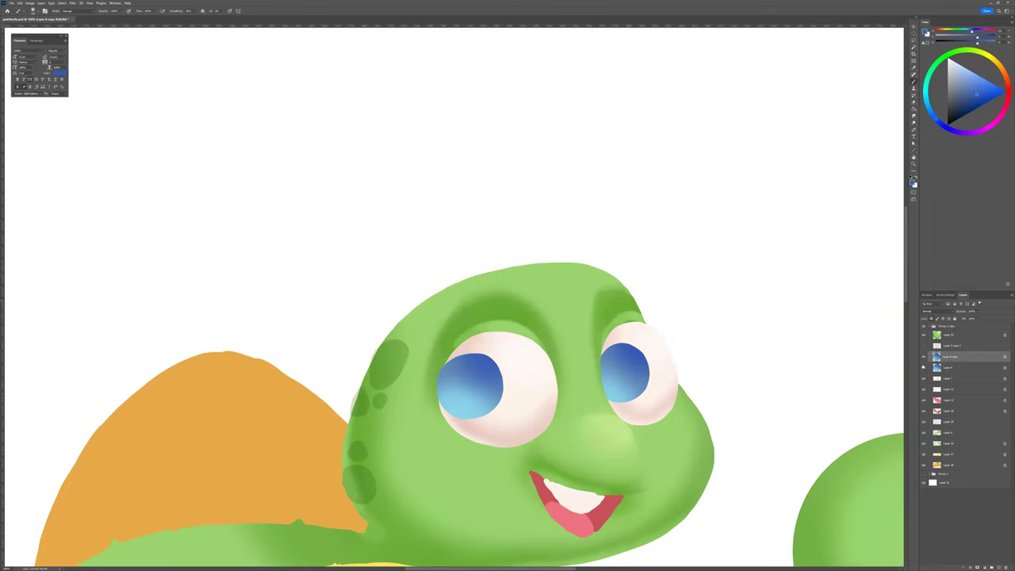
{"action": "key", "text": "bracketleft"}
{"action": "key", "text": "bracketleft"}
{"action": "key", "text": "bracketleft"}
{"action": "key", "text": "bracketleft"}
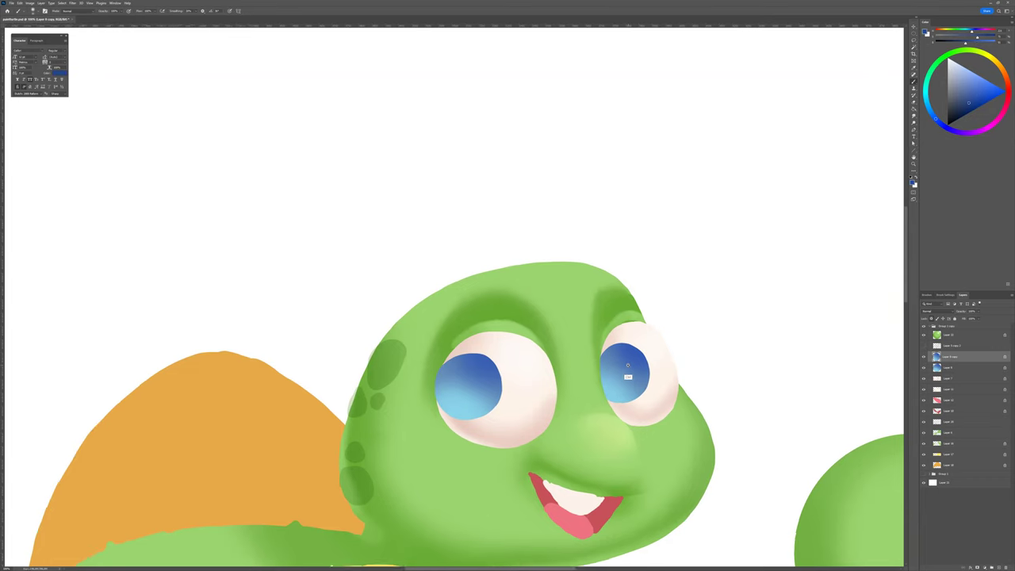
{"action": "scroll", "coordinate": [626, 349], "scroll_direction": "up", "scroll_amount": 5}
{"action": "mouse_move", "coordinate": [532, 304]}
{"action": "left_mouse_down"}
{"action": "mouse_move", "coordinate": [562, 274]}
{"action": "mouse_move", "coordinate": [629, 267]}
{"action": "mouse_move", "coordinate": [661, 286]}
{"action": "mouse_move", "coordinate": [680, 315]}
{"action": "mouse_move", "coordinate": [689, 344]}
{"action": "mouse_move", "coordinate": [673, 415]}
{"action": "mouse_move", "coordinate": [620, 449]}
{"action": "left_mouse_up"}
{"action": "left_click_drag", "start_coordinate": [550, 435], "coordinate": [621, 449]}
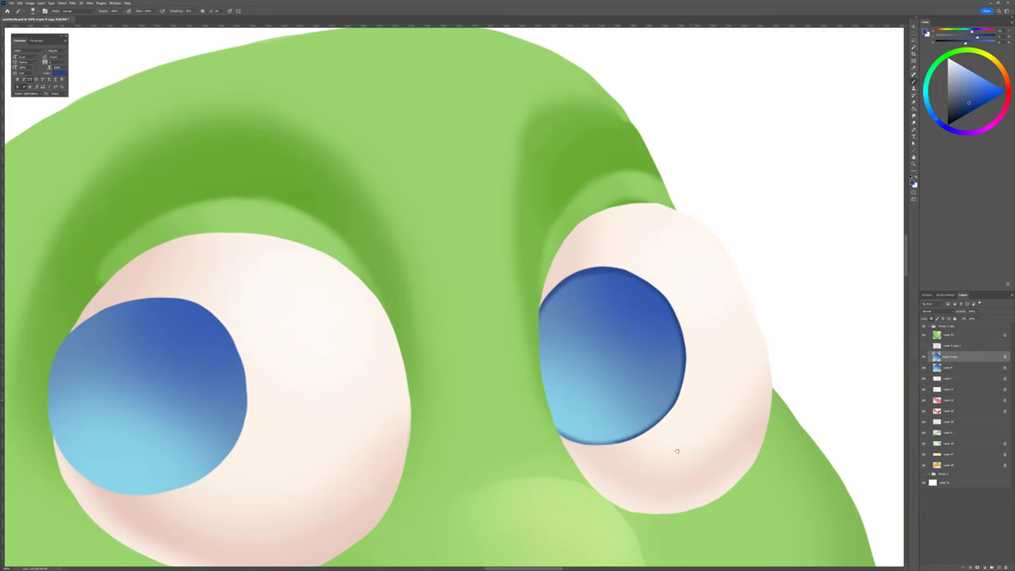
Step: Paint the same dark blue rim around the larger iris on its own layer
{"action": "scroll", "coordinate": [677, 450], "scroll_direction": "left", "scroll_amount": 5}
{"action": "scroll", "coordinate": [737, 458], "scroll_direction": "left", "scroll_amount": 5}
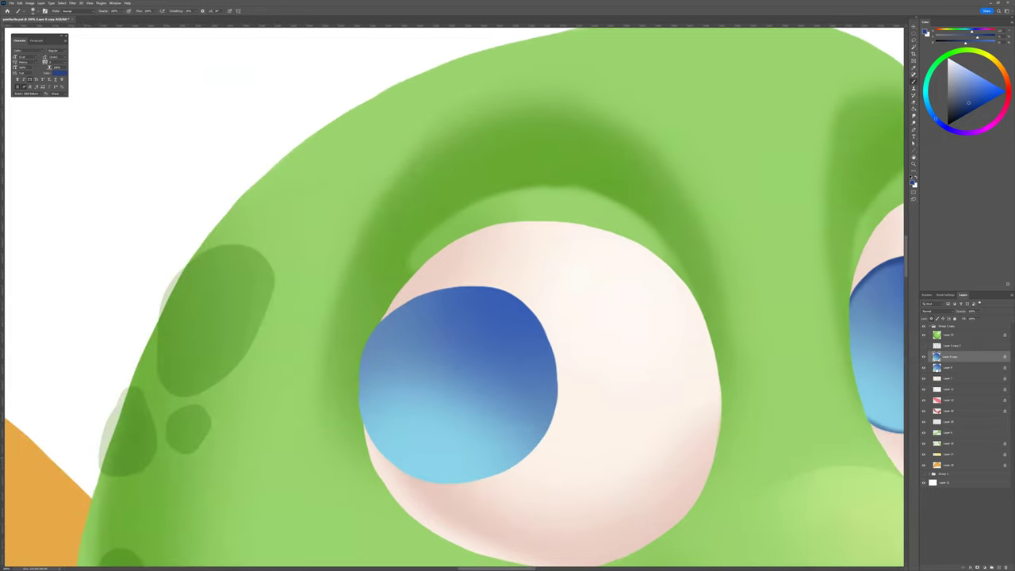
{"action": "mouse_move", "coordinate": [360, 338]}
{"action": "left_mouse_down"}
{"action": "mouse_move", "coordinate": [392, 303]}
{"action": "mouse_move", "coordinate": [434, 285]}
{"action": "mouse_move", "coordinate": [494, 285]}
{"action": "mouse_move", "coordinate": [530, 306]}
{"action": "mouse_move", "coordinate": [557, 355]}
{"action": "mouse_move", "coordinate": [559, 407]}
{"action": "mouse_move", "coordinate": [542, 448]}
{"action": "mouse_move", "coordinate": [505, 476]}
{"action": "left_mouse_up"}
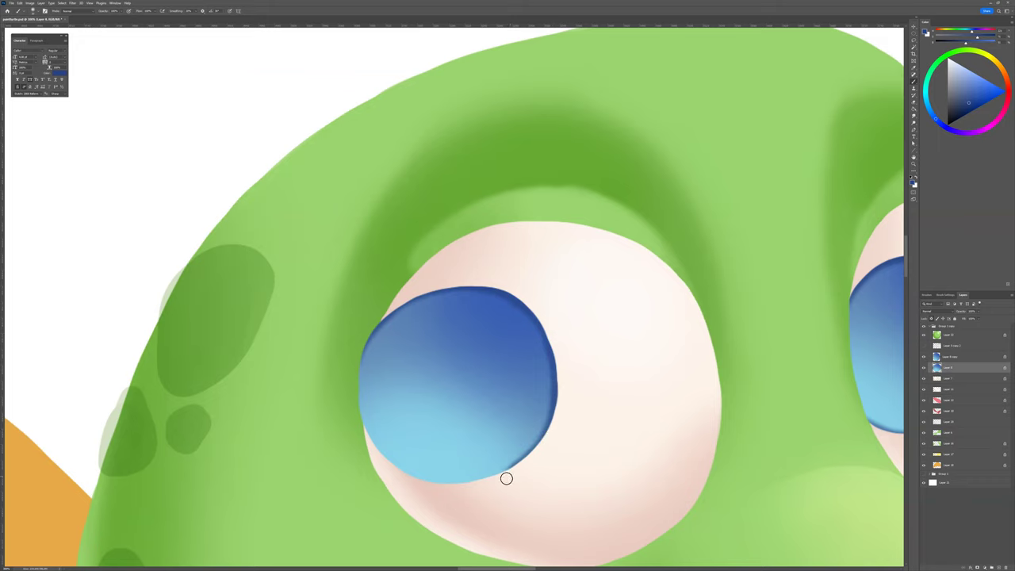
{"action": "mouse_move", "coordinate": [351, 378]}
{"action": "left_mouse_down"}
{"action": "mouse_move", "coordinate": [367, 437]}
{"action": "mouse_move", "coordinate": [402, 474]}
{"action": "mouse_move", "coordinate": [452, 485]}
{"action": "mouse_move", "coordinate": [516, 465]}
{"action": "left_mouse_up"}
{"action": "mouse_move", "coordinate": [654, 452]}
{"action": "left_mouse_down"}
{"action": "mouse_move", "coordinate": [584, 461]}
{"action": "mouse_move", "coordinate": [499, 434]}
{"action": "mouse_move", "coordinate": [510, 438]}
{"action": "left_mouse_up"}
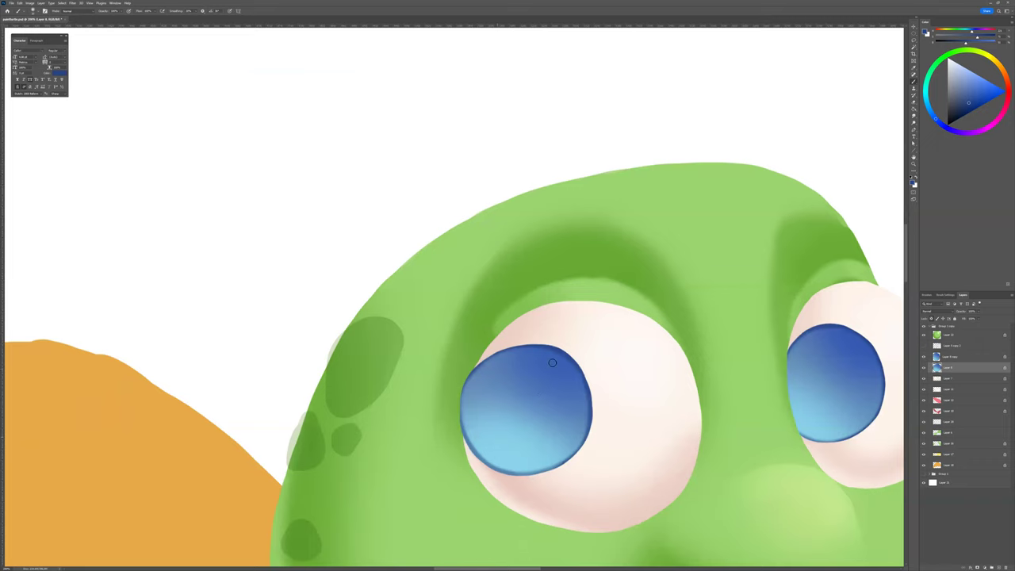
Step: Show the remaining line-art layer again, select it, and check the turtle with and without the lines
{"action": "left_click_drag", "start_coordinate": [666, 422], "coordinate": [569, 412]}
{"action": "left_click_drag", "start_coordinate": [629, 380], "coordinate": [626, 371]}
{"action": "left_click", "coordinate": [923, 346]}
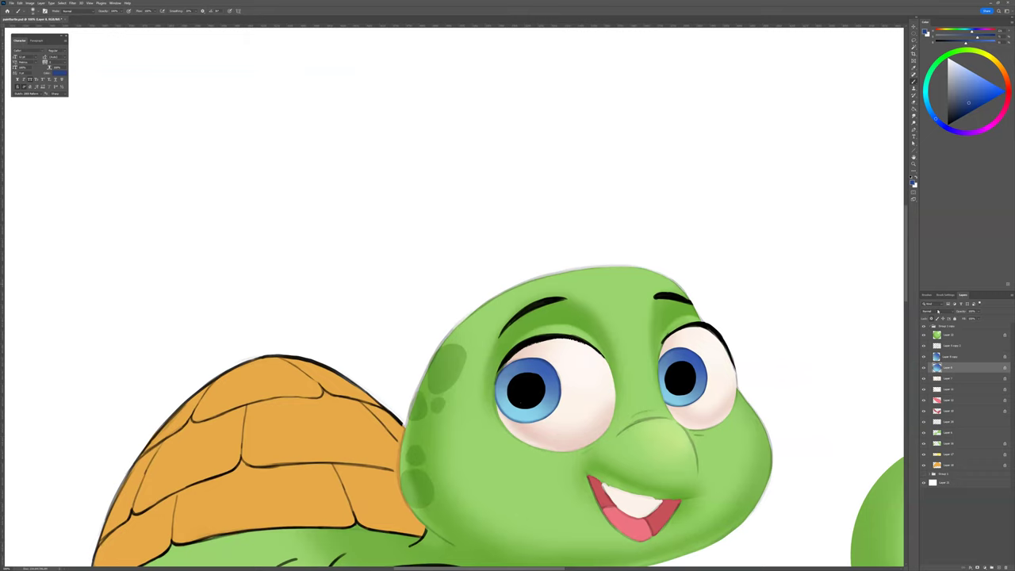
{"action": "left_click", "coordinate": [936, 357]}
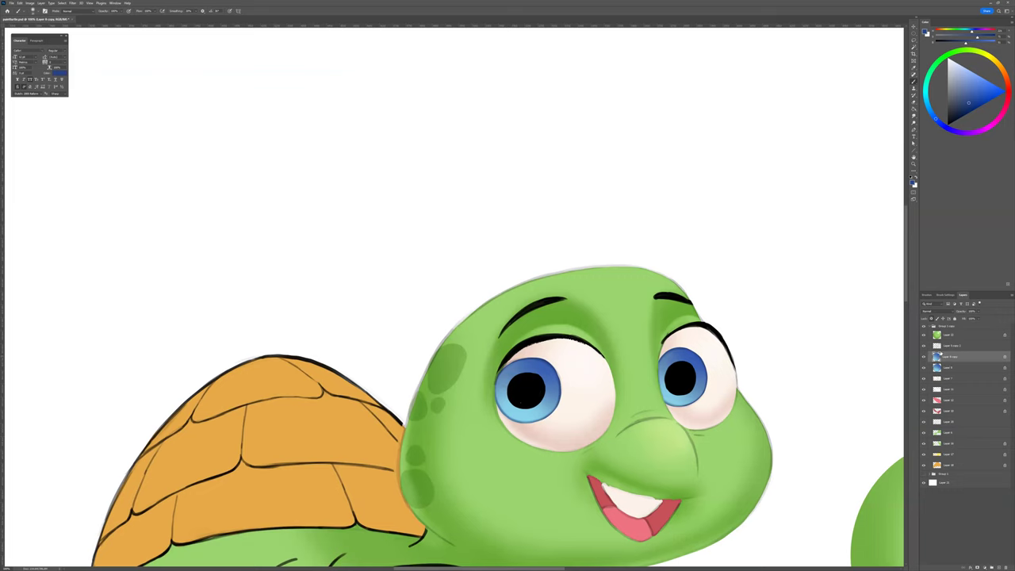
{"action": "left_click", "coordinate": [930, 347]}
{"action": "left_click", "coordinate": [922, 347]}
{"action": "left_click", "coordinate": [923, 347]}
{"action": "scroll", "coordinate": [822, 401], "scroll_direction": "right", "scroll_amount": 4}
{"action": "scroll", "coordinate": [666, 403], "scroll_direction": "down", "scroll_amount": 2}
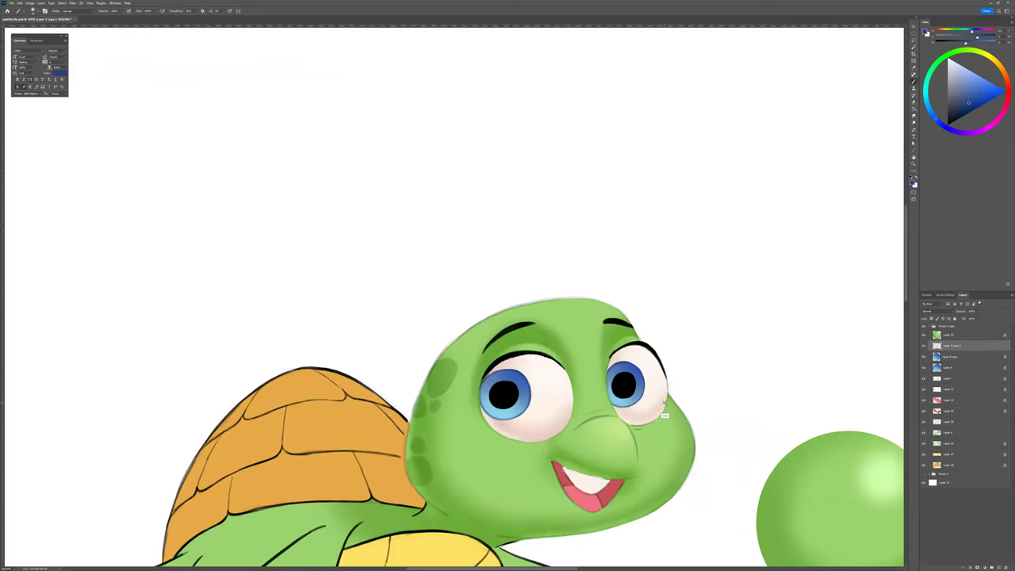
{"action": "scroll", "coordinate": [664, 415], "scroll_direction": "down", "scroll_amount": 3}
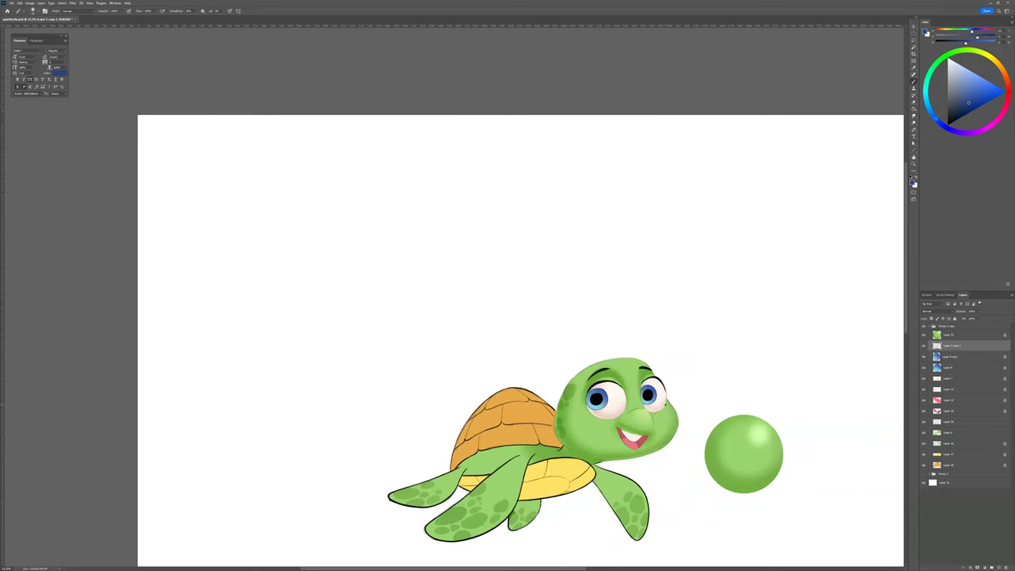
{"action": "scroll", "coordinate": [651, 411], "scroll_direction": "up", "scroll_amount": 5}
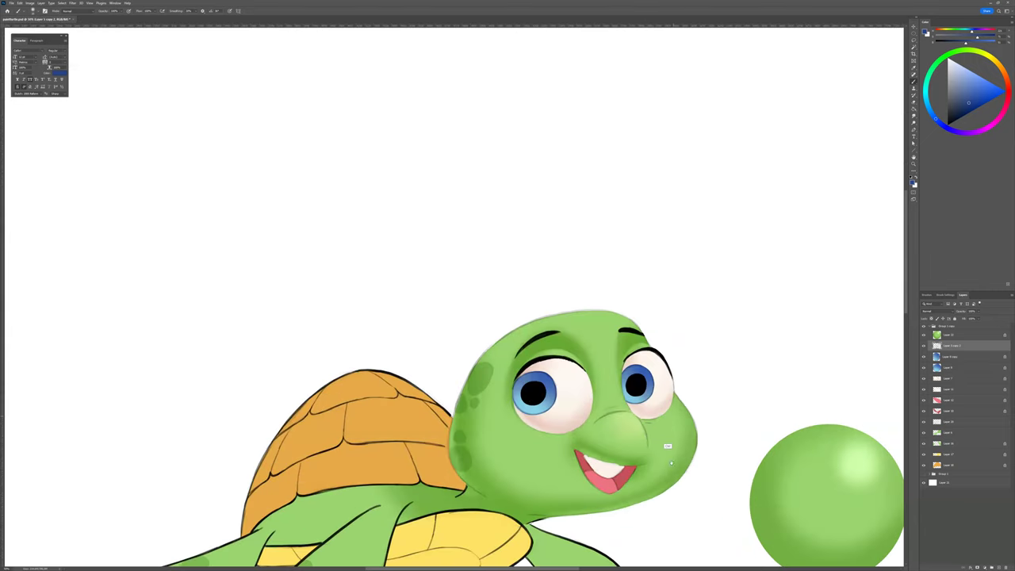
{"action": "scroll", "coordinate": [629, 436], "scroll_direction": "up", "scroll_amount": 2}
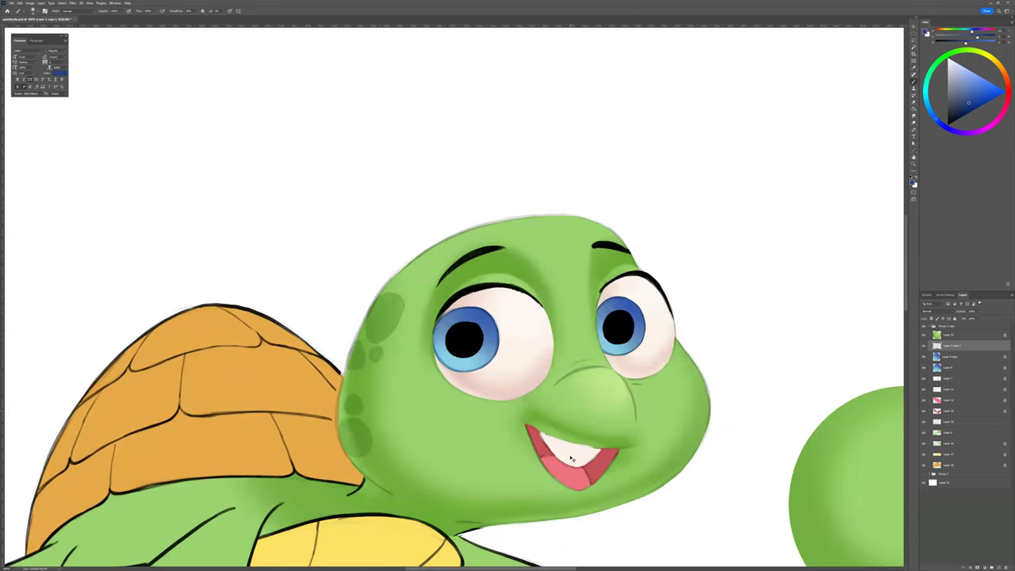
Step: Select the teeth layer and set a small brush to 100% hardness with Shape Dynamics on
{"action": "left_click", "coordinate": [568, 458], "text": "ctrl"}
{"action": "key", "text": "b"}
{"action": "left_click", "coordinate": [945, 294]}
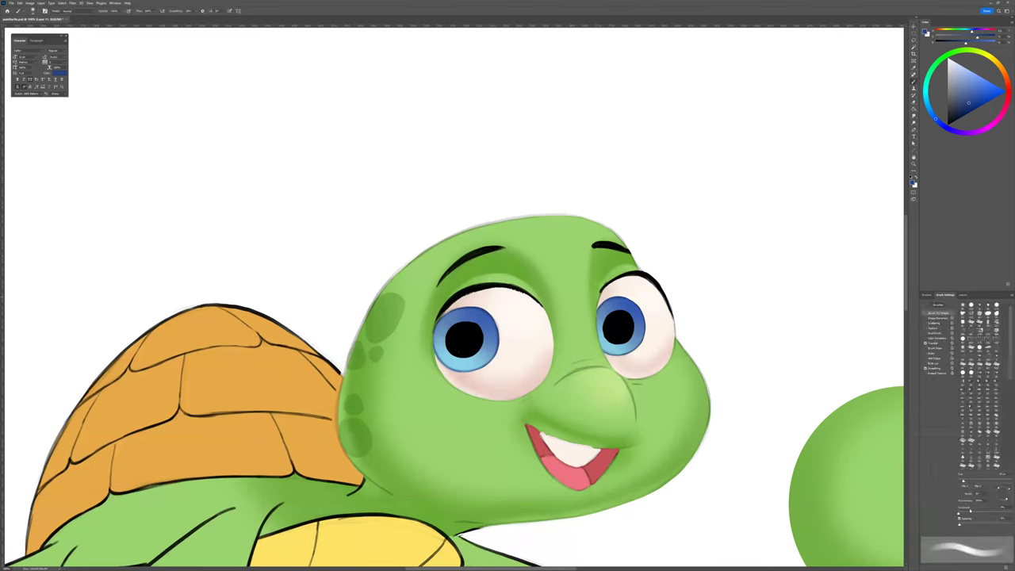
{"action": "left_click", "coordinate": [936, 312]}
{"action": "key", "text": "bracketleft"}
{"action": "key", "text": "bracketleft"}
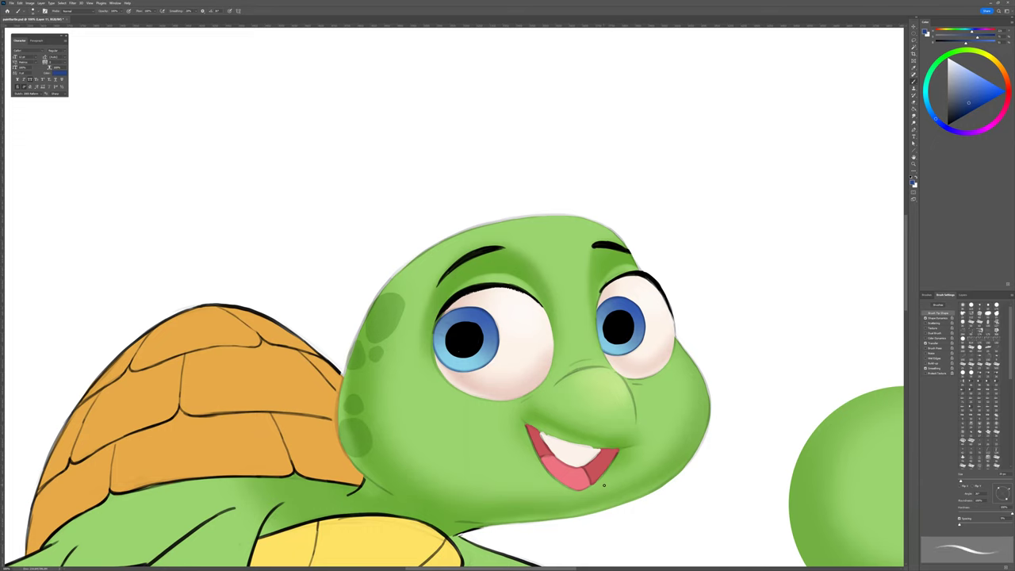
Step: Sample the teeth's off-white and clean up the teeth's outline, erasing the excess along the upper lip
{"action": "scroll", "coordinate": [605, 486], "scroll_direction": "up", "scroll_amount": 2}
{"action": "scroll", "coordinate": [590, 564], "scroll_direction": "up", "scroll_amount": 2}
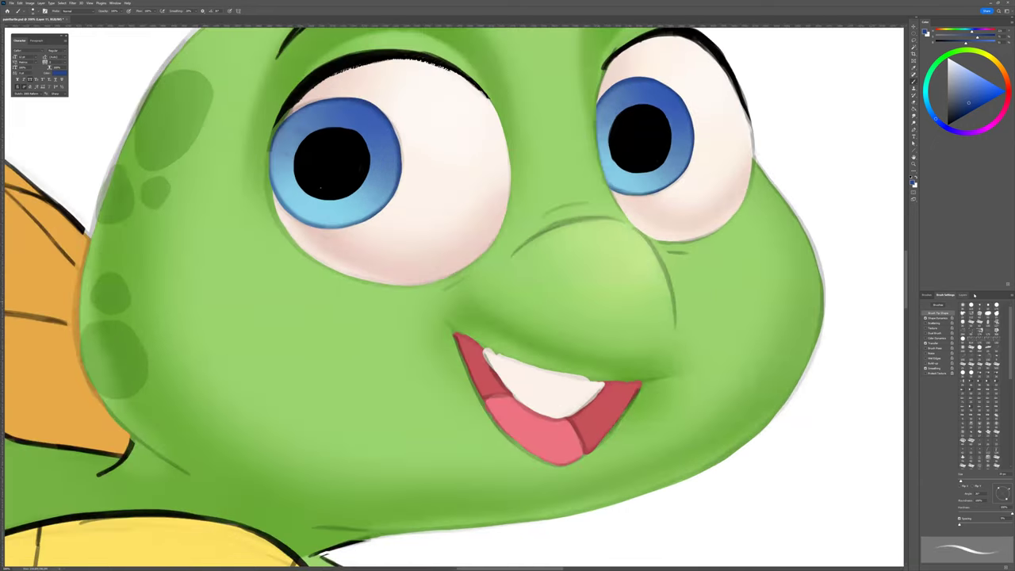
{"action": "key", "text": "F7"}
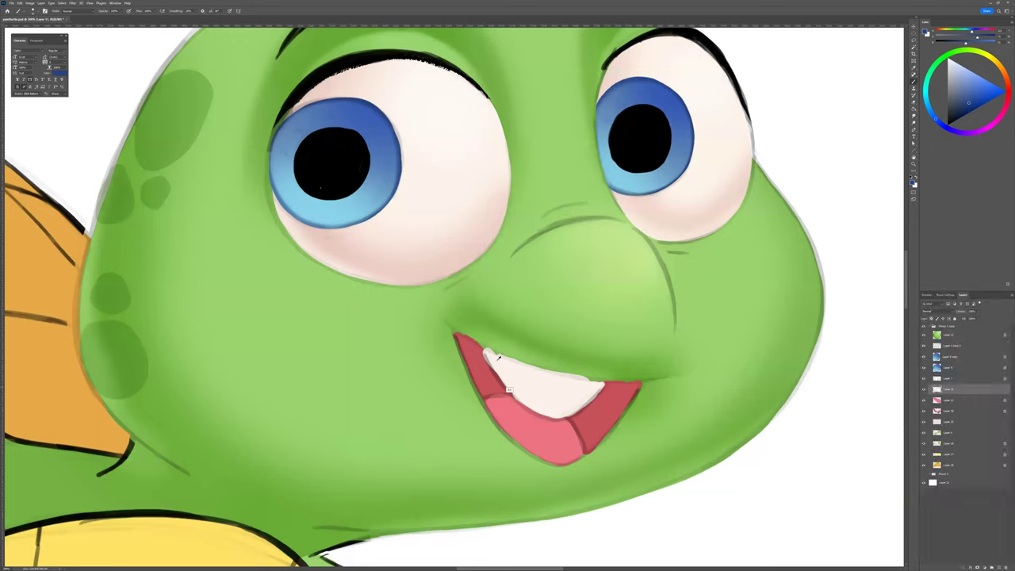
{"action": "left_click", "coordinate": [498, 358], "text": "alt"}
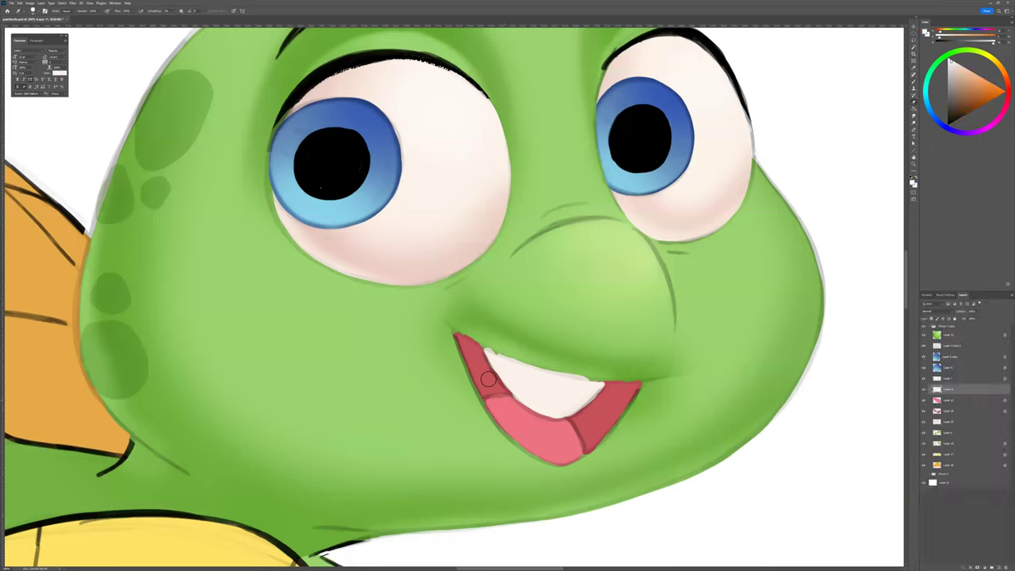
{"action": "key", "text": "b"}
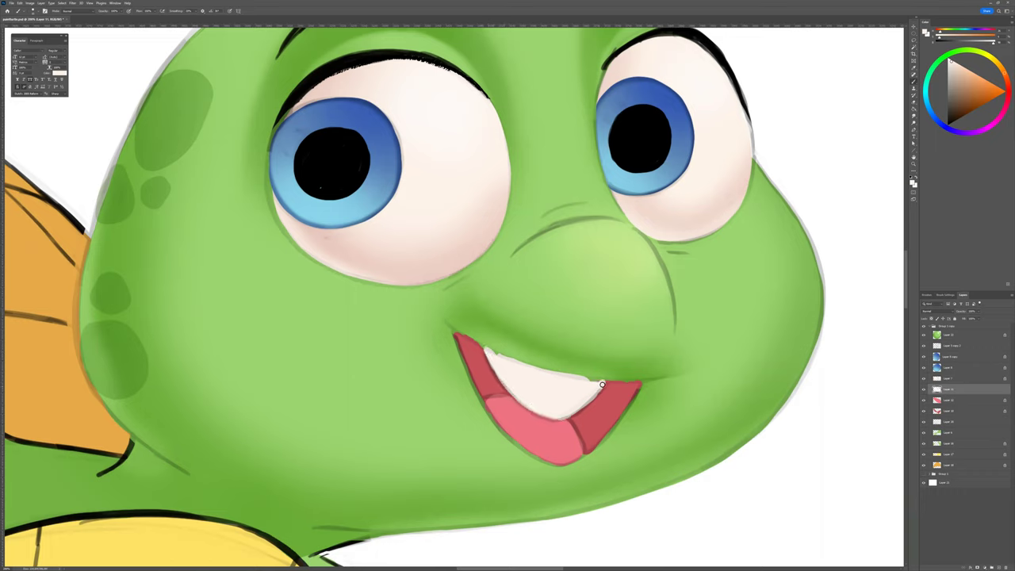
{"action": "key", "text": "e"}
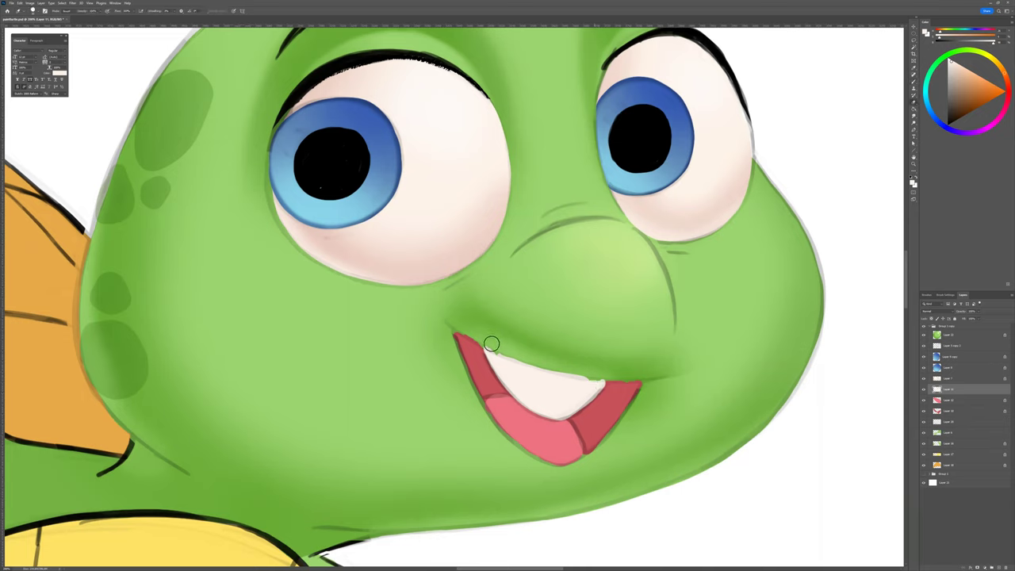
{"action": "mouse_move", "coordinate": [545, 365]}
{"action": "left_mouse_down"}
{"action": "mouse_move", "coordinate": [628, 371]}
{"action": "mouse_move", "coordinate": [627, 387]}
{"action": "left_mouse_up"}
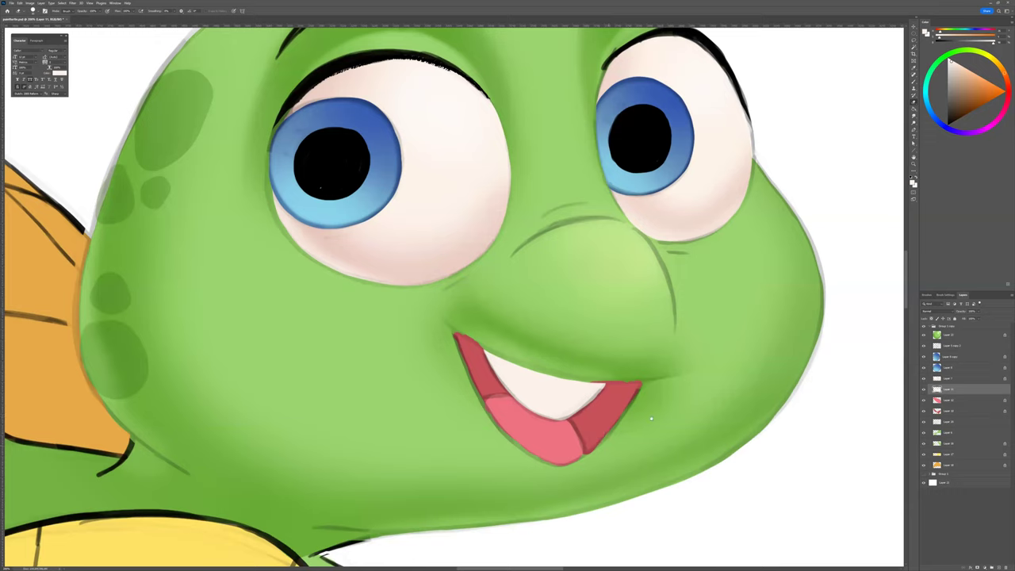
Step: Identify the tongue layer by toggling its visibility, then clean up the tongue's edges with its sampled pink and the eraser
{"action": "left_click_drag", "start_coordinate": [642, 457], "coordinate": [613, 483]}
{"action": "left_click", "coordinate": [950, 401]}
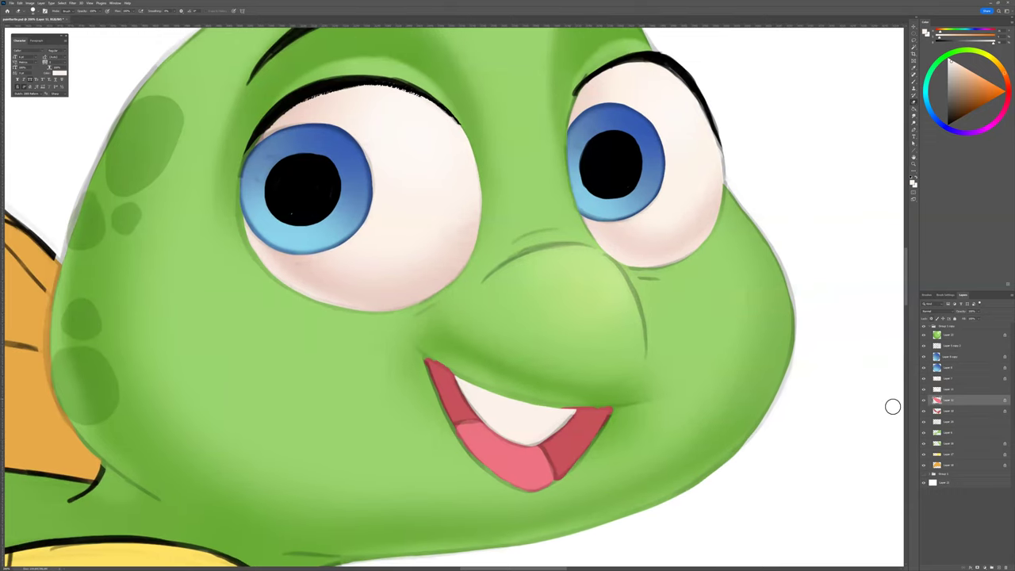
{"action": "left_click", "coordinate": [923, 401]}
{"action": "left_click", "coordinate": [923, 401]}
{"action": "key", "text": "b"}
{"action": "left_click", "coordinate": [464, 436], "text": "alt"}
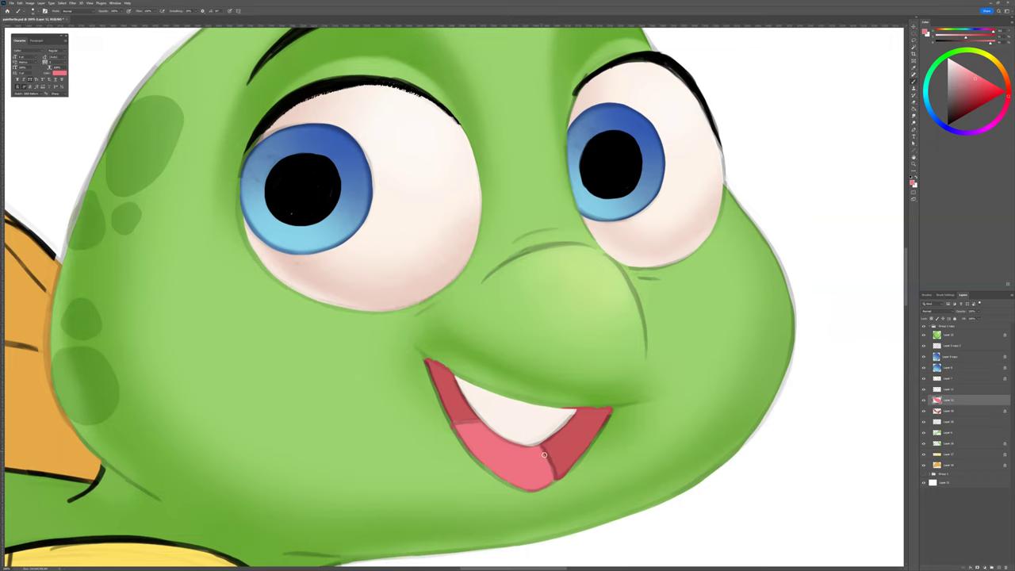
{"action": "key", "text": "e"}
Step: Clean up the mouth interior's edges on the layer below the tongue, using its sampled red and the eraser
{"action": "key", "text": "alt+bracketleft"}
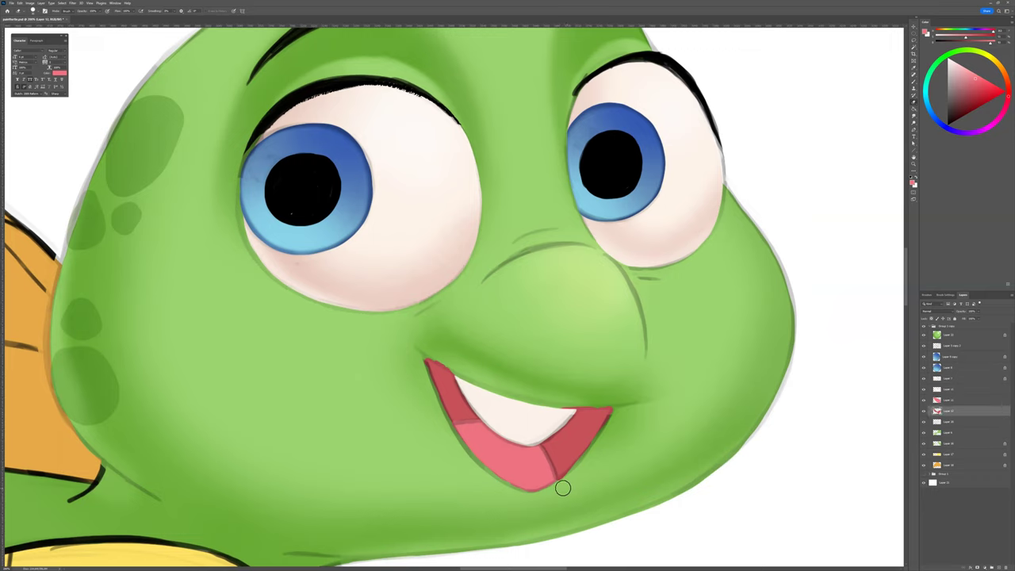
{"action": "key", "text": "b"}
{"action": "left_click", "coordinate": [569, 455], "text": "alt"}
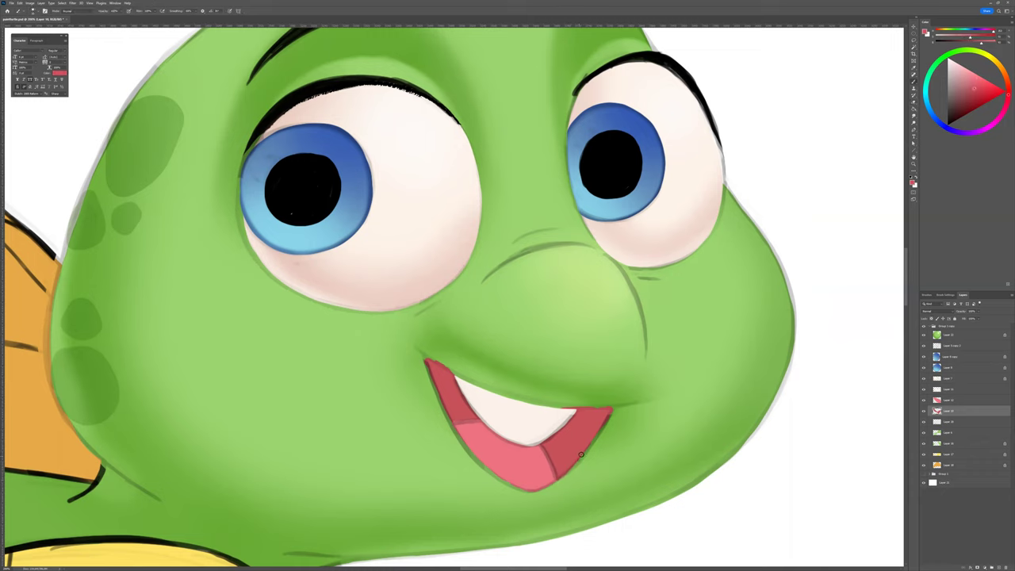
{"action": "key", "text": "e"}
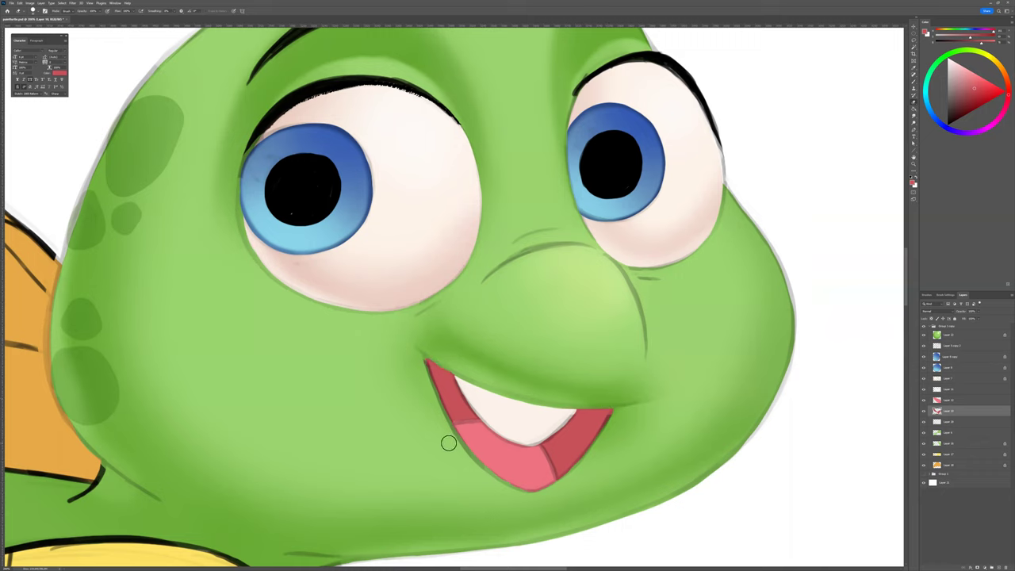
{"action": "key", "text": "b"}
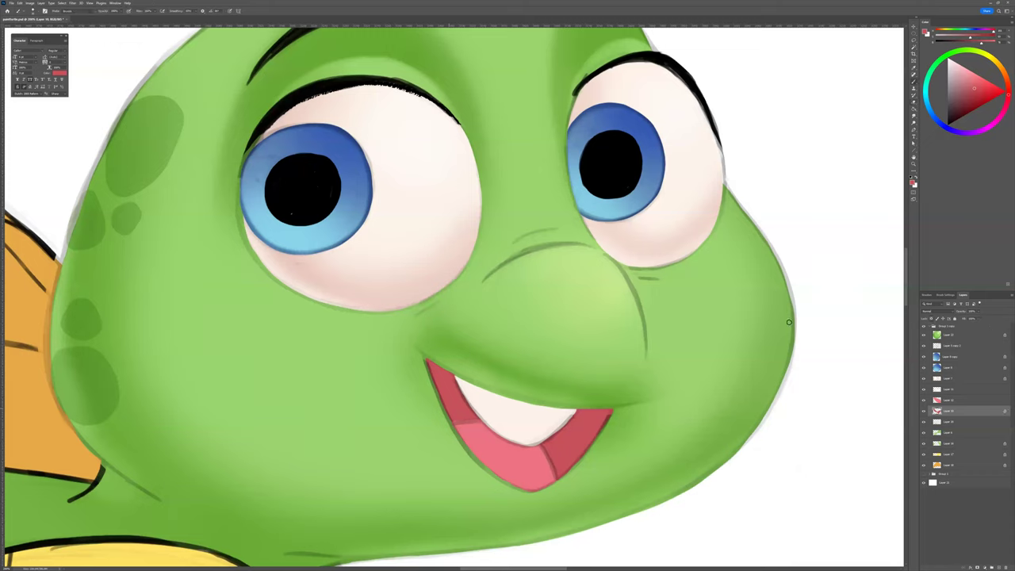
Step: Set the brush to 0% hardness with Shape Dynamics off and Transfer on, and enlarge it for shading the mouth
{"action": "left_click", "coordinate": [945, 295]}
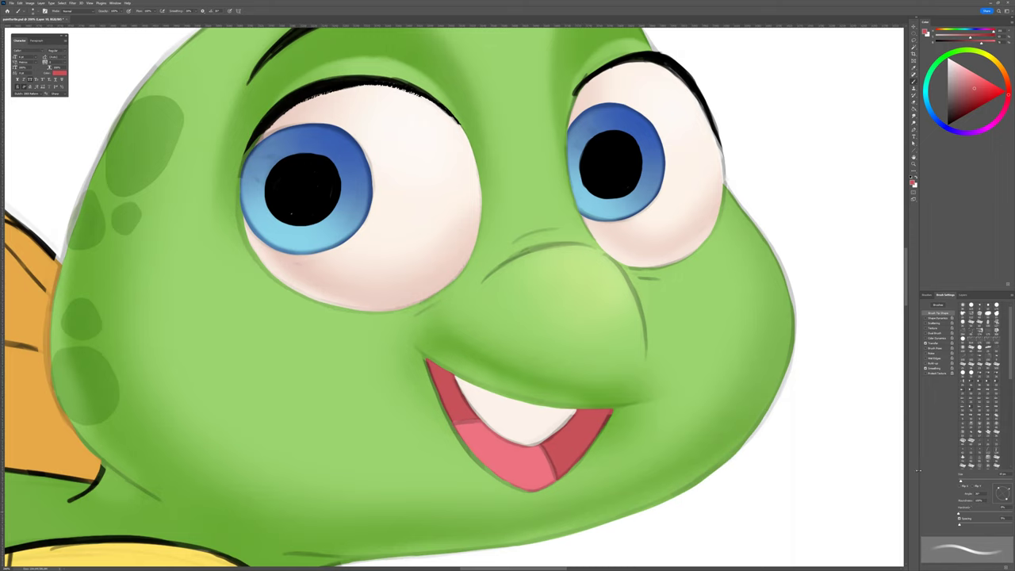
{"action": "key", "text": "bracketright"}
{"action": "key", "text": "bracketright"}
{"action": "key", "text": "bracketright"}
{"action": "key", "text": "bracketright"}
{"action": "key", "text": "bracketright"}
{"action": "key", "text": "bracketright"}
{"action": "key", "text": "bracketright"}
{"action": "key", "text": "bracketright"}
{"action": "key", "text": "bracketright"}
{"action": "key", "text": "bracketright"}
{"action": "key", "text": "bracketright"}
{"action": "key", "text": "bracketright"}
{"action": "key", "text": "bracketright"}
Step: Sample the mouth interior's red and change it to a darker, more saturated red as the shading colour
{"action": "left_click", "coordinate": [577, 431], "text": "alt"}
{"action": "key", "text": "bracketright"}
{"action": "key", "text": "bracketleft"}
{"action": "left_click", "coordinate": [985, 36]}
{"action": "left_click", "coordinate": [975, 42]}
{"action": "left_click", "coordinate": [963, 295]}
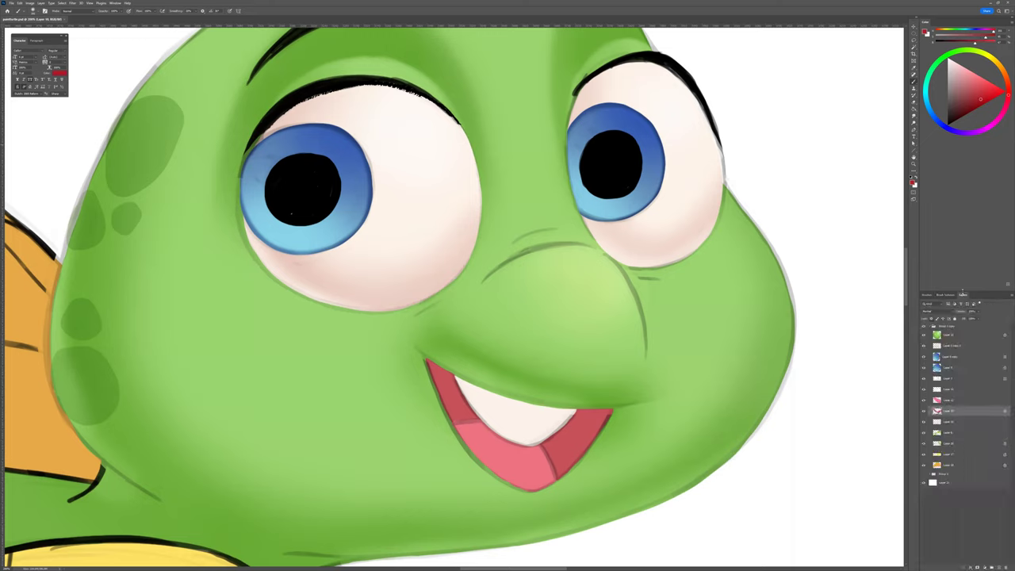
Step: Shade the mouth interior on both sides of the teeth, darkening the red further for the deepest corner shadow
{"action": "left_click_drag", "start_coordinate": [435, 367], "coordinate": [478, 417]}
{"action": "left_click", "coordinate": [963, 42]}
{"action": "left_click_drag", "start_coordinate": [436, 370], "coordinate": [460, 415]}
{"action": "left_click_drag", "start_coordinate": [577, 419], "coordinate": [554, 450]}
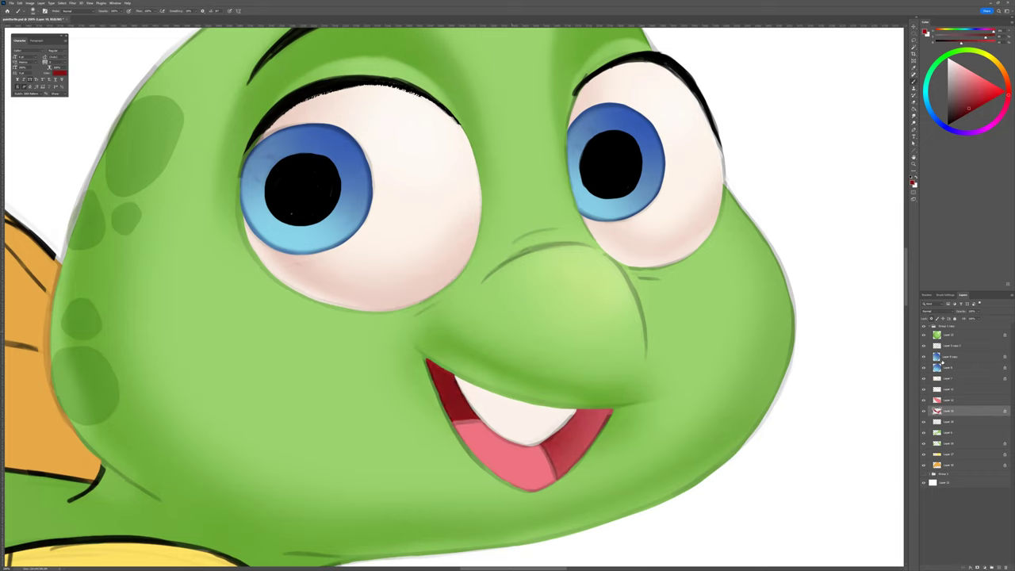
Step: Identify the teeth layer, lock its transparency, and shade the side of the teeth with a greyish pink
{"action": "left_click", "coordinate": [943, 390]}
{"action": "left_click", "coordinate": [923, 389]}
{"action": "left_click", "coordinate": [923, 389]}
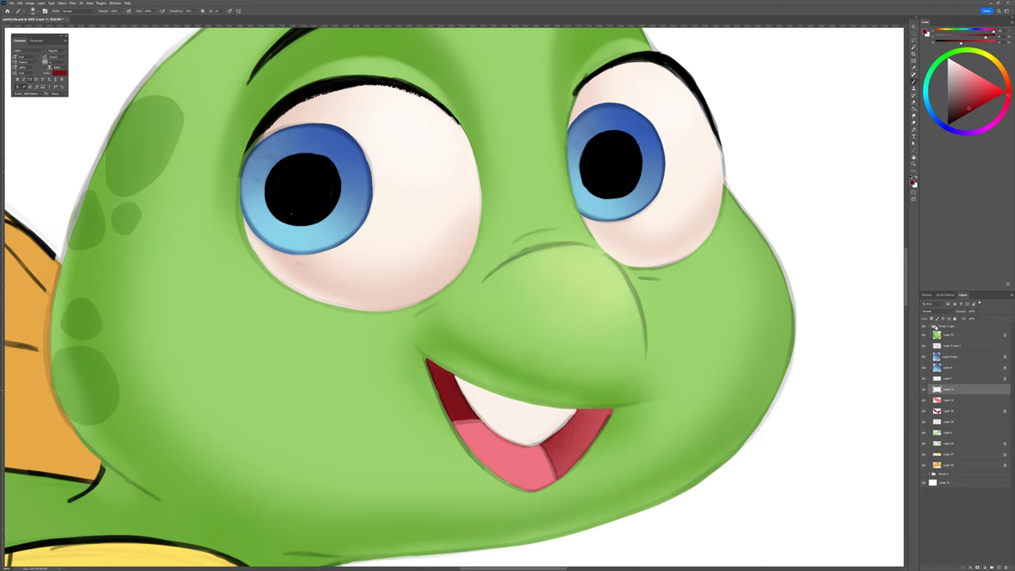
{"action": "left_click", "coordinate": [973, 42]}
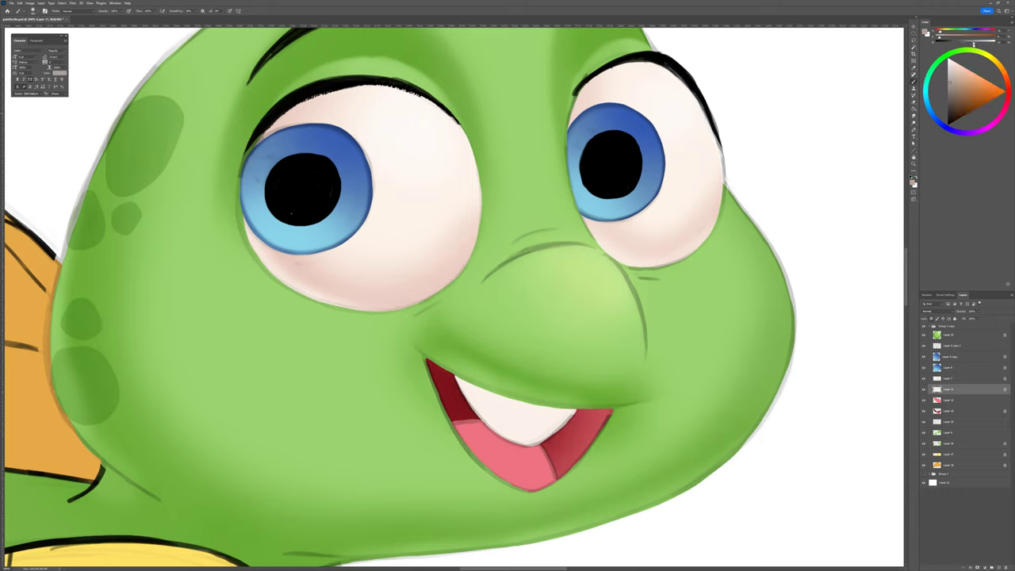
{"action": "left_click_drag", "start_coordinate": [940, 32], "coordinate": [978, 42]}
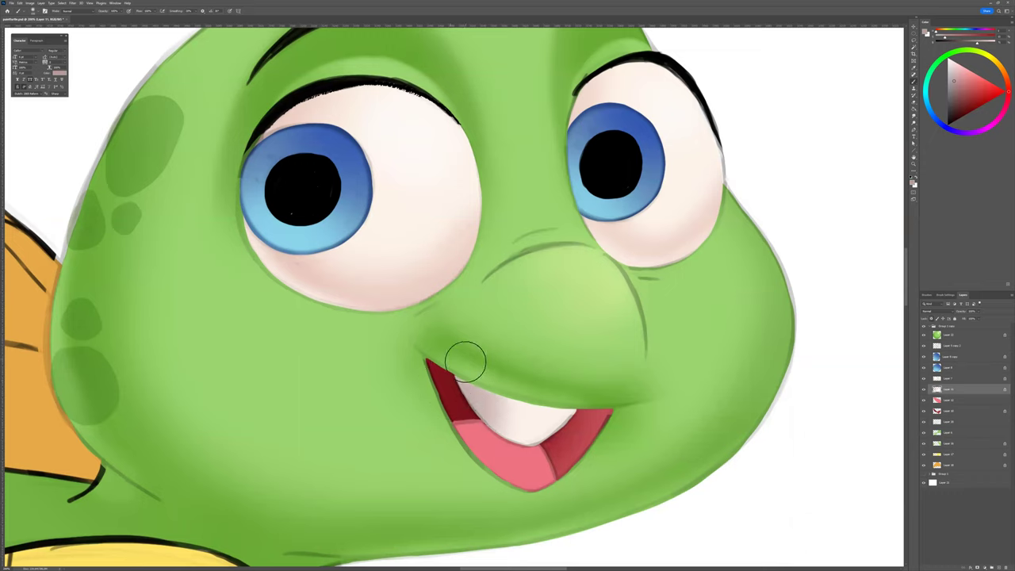
Step: Darken the greyish pink and paint a narrow shadow along the teeth's upper edge beneath the lip
{"action": "left_click", "coordinate": [966, 43]}
{"action": "left_click", "coordinate": [951, 37]}
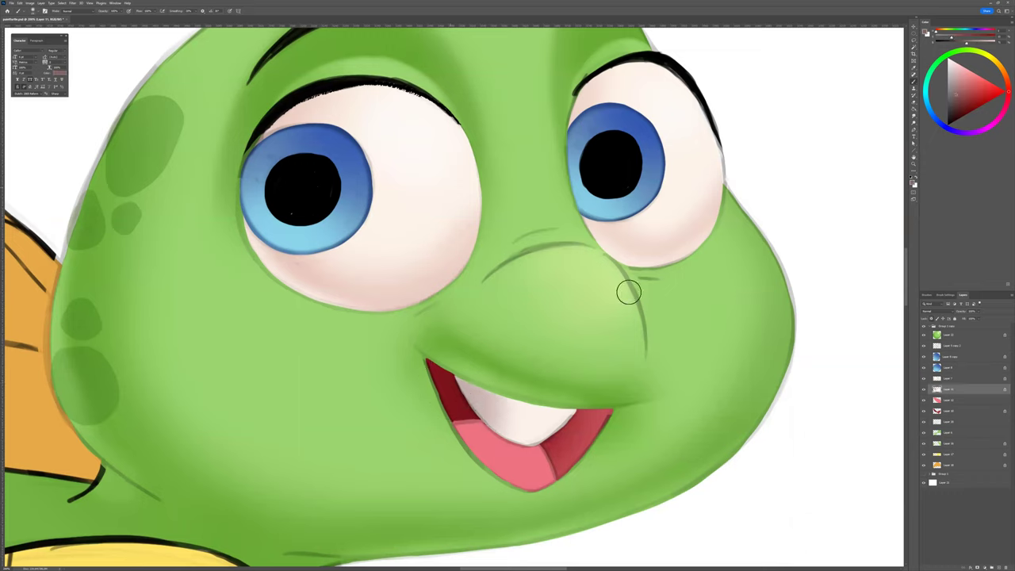
{"action": "mouse_move", "coordinate": [454, 367]}
{"action": "left_mouse_down"}
{"action": "mouse_move", "coordinate": [533, 398]}
{"action": "mouse_move", "coordinate": [588, 396]}
{"action": "left_mouse_up"}
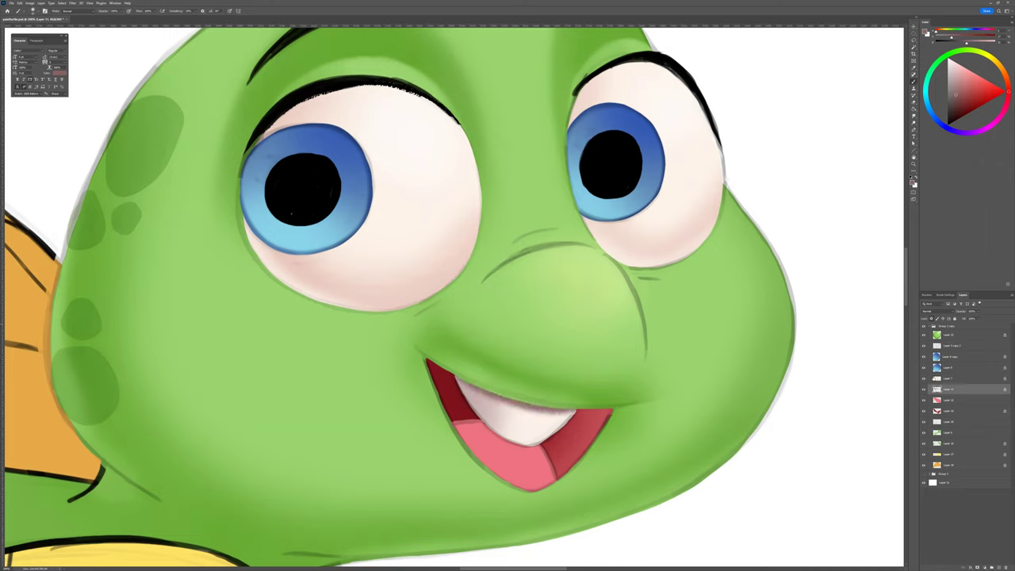
Step: On the transparency-locked tongue layer, shade the tongue with an enlarged brush in a darker red based on its sampled pink
{"action": "left_click", "coordinate": [938, 401]}
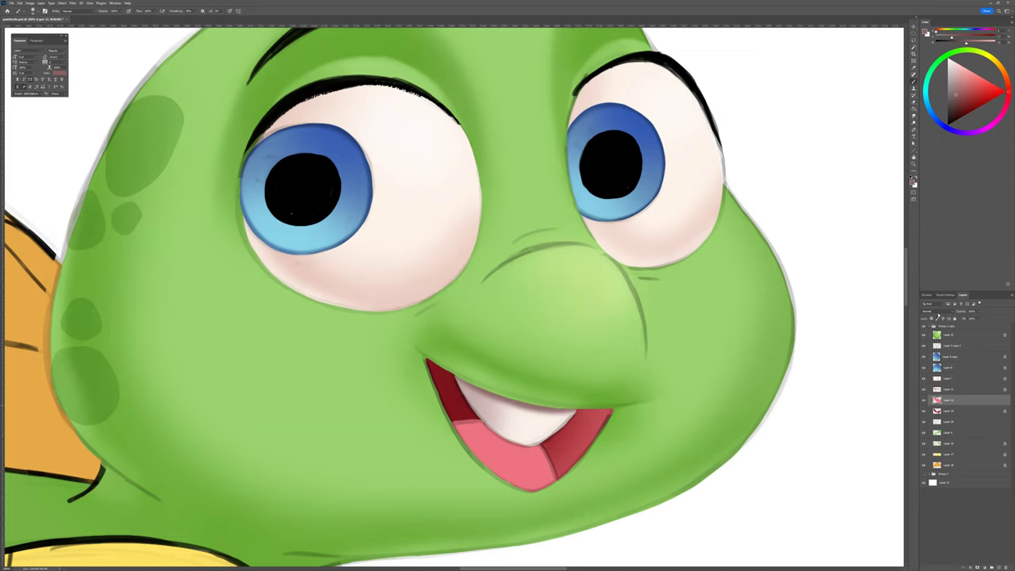
{"action": "left_click", "coordinate": [524, 457], "text": "alt"}
{"action": "key", "text": "bracketright"}
{"action": "key", "text": "bracketright"}
{"action": "key", "text": "bracketright"}
{"action": "key", "text": "bracketright"}
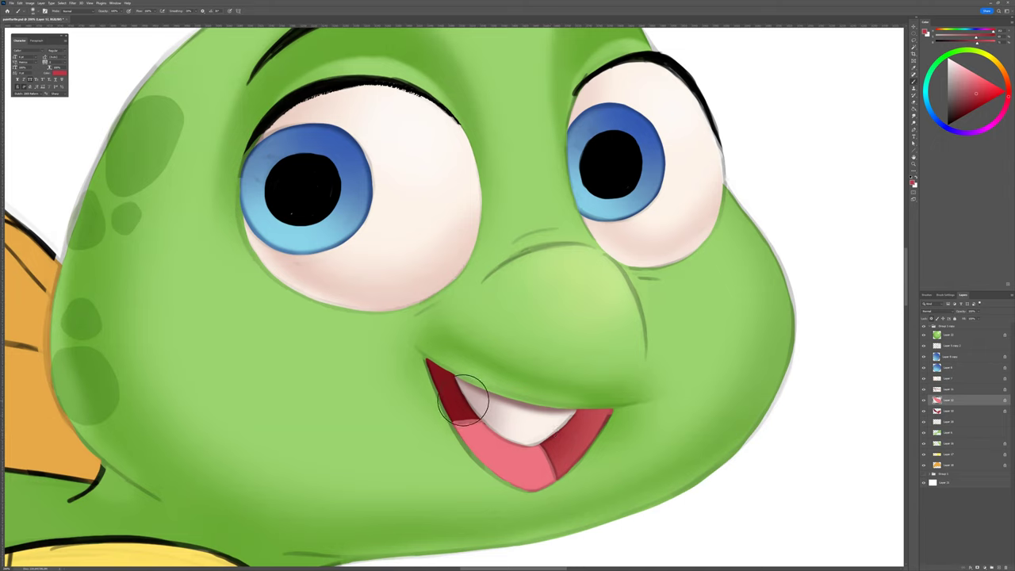
{"action": "mouse_move", "coordinate": [485, 414]}
{"action": "left_mouse_down"}
{"action": "mouse_move", "coordinate": [508, 422]}
{"action": "mouse_move", "coordinate": [515, 409]}
{"action": "mouse_move", "coordinate": [465, 401]}
{"action": "mouse_move", "coordinate": [453, 380]}
{"action": "mouse_move", "coordinate": [462, 397]}
{"action": "mouse_move", "coordinate": [488, 401]}
{"action": "mouse_move", "coordinate": [514, 401]}
{"action": "mouse_move", "coordinate": [528, 383]}
{"action": "mouse_move", "coordinate": [582, 442]}
{"action": "mouse_move", "coordinate": [563, 427]}
{"action": "mouse_move", "coordinate": [582, 466]}
{"action": "left_mouse_up"}
Step: Reduce the brush size and deepen the darker red shading along the tongue's edges
{"action": "key", "text": "bracketleft"}
{"action": "key", "text": "bracketleft"}
{"action": "key", "text": "bracketleft"}
{"action": "key", "text": "bracketleft"}
{"action": "key", "text": "bracketleft"}
{"action": "key", "text": "bracketleft"}
{"action": "key", "text": "bracketleft"}
{"action": "key", "text": "bracketleft"}
{"action": "key", "text": "bracketleft"}
{"action": "key", "text": "bracketleft"}
{"action": "mouse_move", "coordinate": [467, 454]}
{"action": "left_mouse_down"}
{"action": "mouse_move", "coordinate": [528, 491]}
{"action": "mouse_move", "coordinate": [570, 458]}
{"action": "left_mouse_up"}
Step: Hide the line art layer and review the coloured turtle both as a whole and close up on the head
{"action": "left_click_drag", "start_coordinate": [633, 423], "coordinate": [654, 421]}
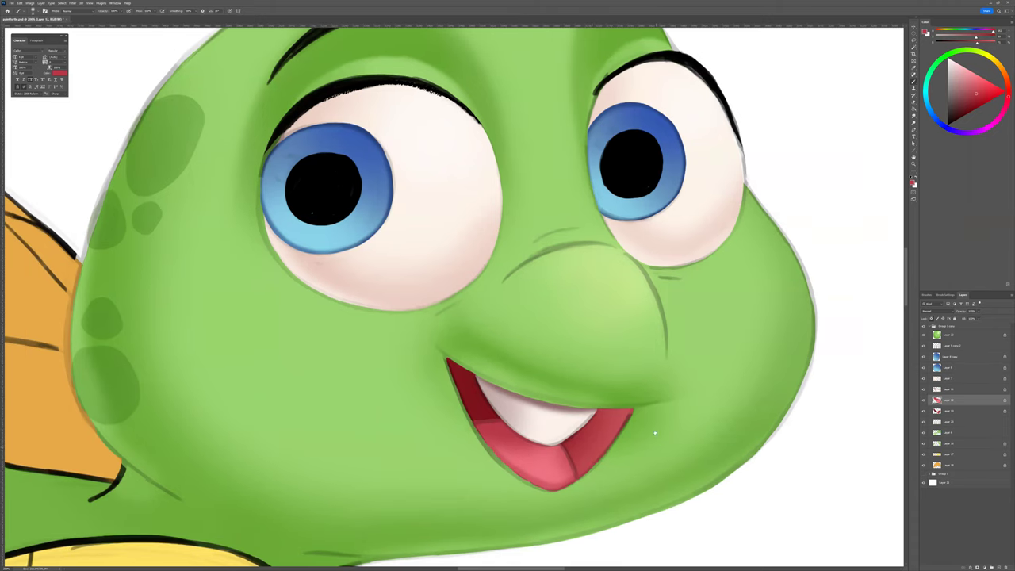
{"action": "left_click", "coordinate": [653, 398], "text": "ctrl+alt"}
{"action": "scroll", "coordinate": [653, 389], "scroll_direction": "down", "scroll_amount": 2}
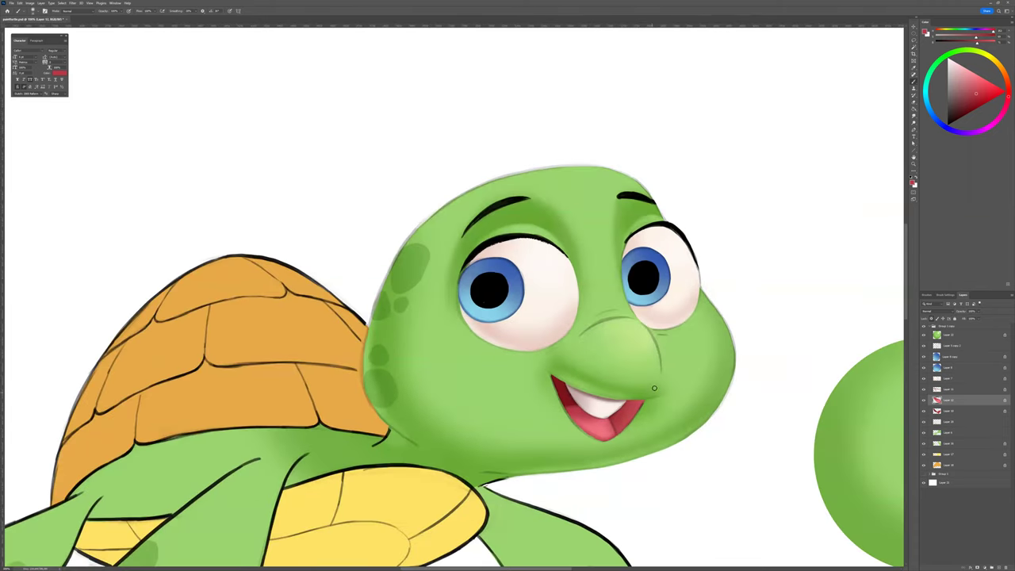
{"action": "left_click", "coordinate": [923, 345]}
{"action": "scroll", "coordinate": [637, 419], "scroll_direction": "down", "scroll_amount": 2}
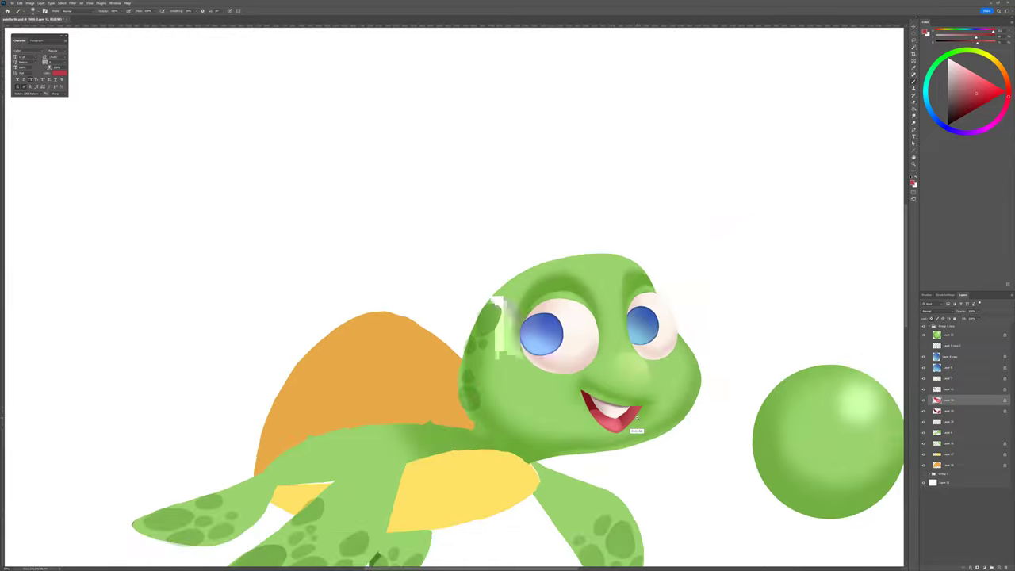
{"action": "scroll", "coordinate": [634, 430], "scroll_direction": "down", "scroll_amount": 3}
{"action": "scroll", "coordinate": [639, 413], "scroll_direction": "up", "scroll_amount": 2}
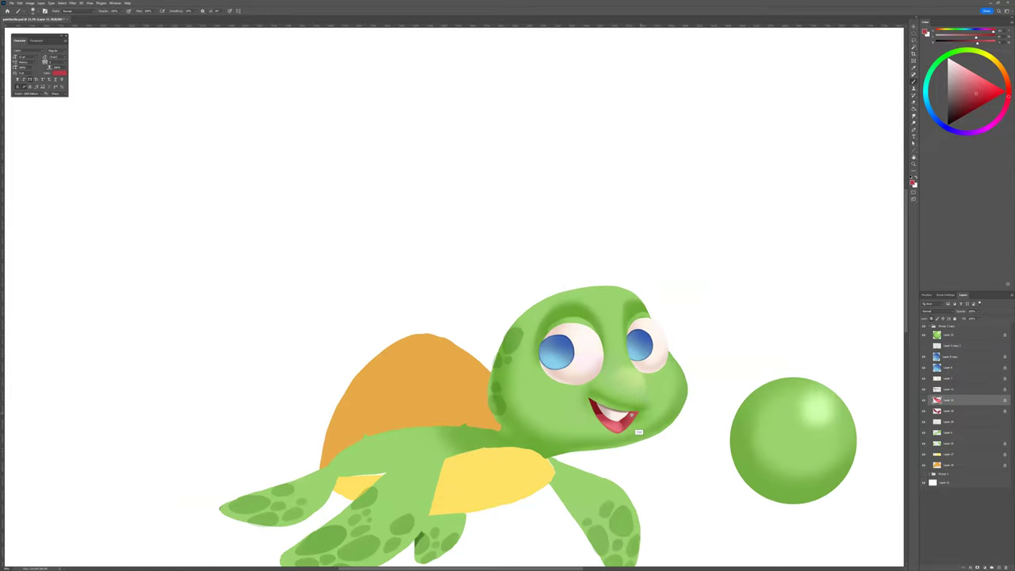
{"action": "scroll", "coordinate": [639, 432], "scroll_direction": "down", "scroll_amount": 3}
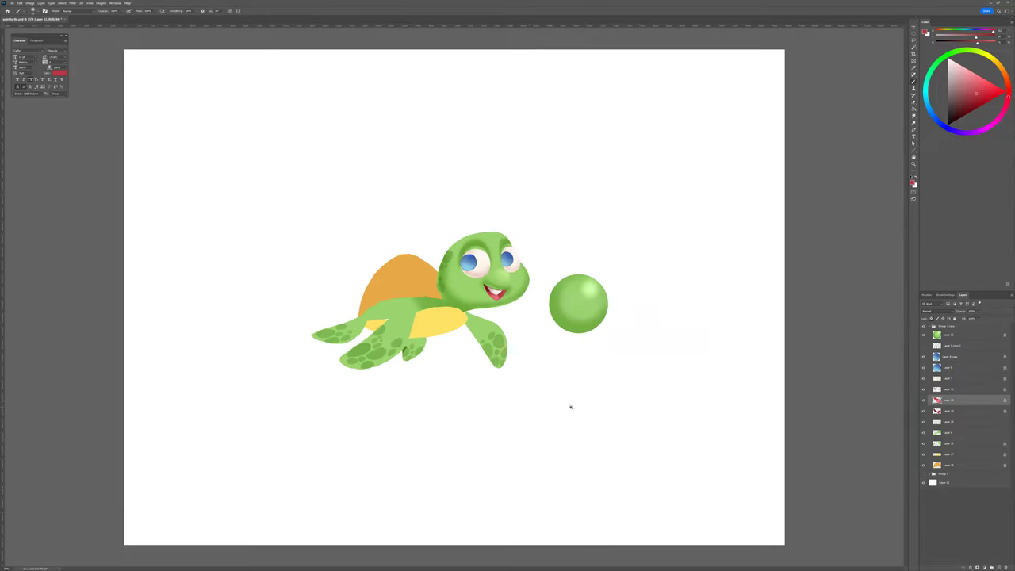
{"action": "scroll", "coordinate": [479, 270], "scroll_direction": "up", "scroll_amount": 2}
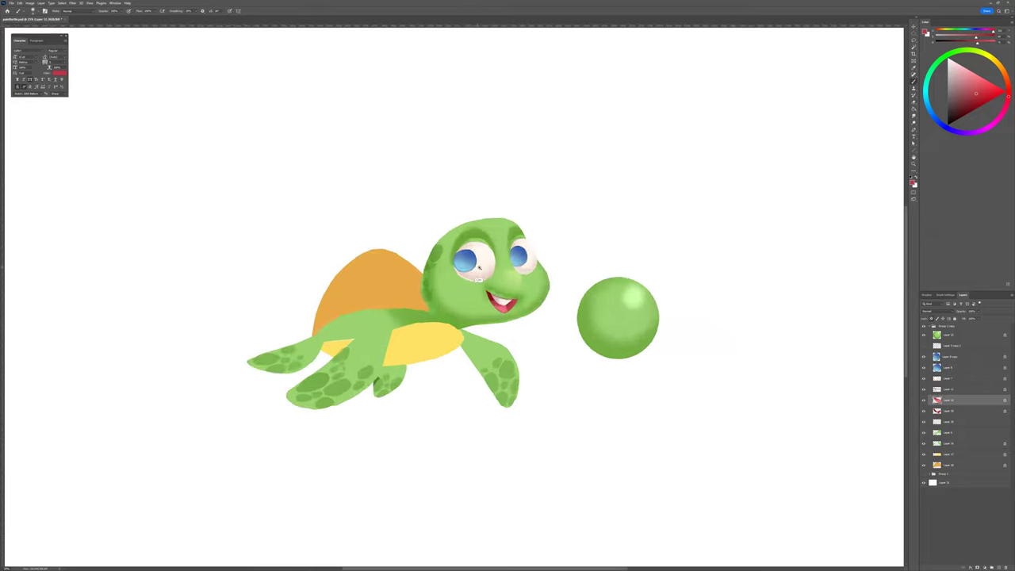
{"action": "scroll", "coordinate": [479, 268], "scroll_direction": "up", "scroll_amount": 3}
Step: Select the spots layer, set its blend mode to Normal, and lower its Lightness with Hue/Saturation to darken the spots
{"action": "left_click", "coordinate": [356, 329], "text": "ctrl"}
{"action": "left_click_drag", "start_coordinate": [356, 330], "coordinate": [357, 342]}
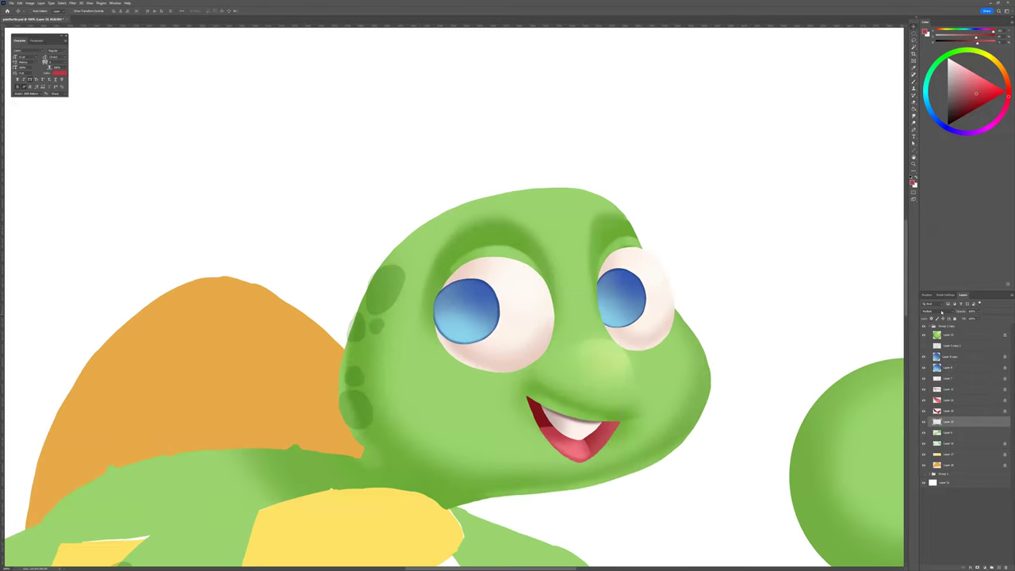
{"action": "left_click", "coordinate": [940, 313]}
{"action": "left_click", "coordinate": [934, 314]}
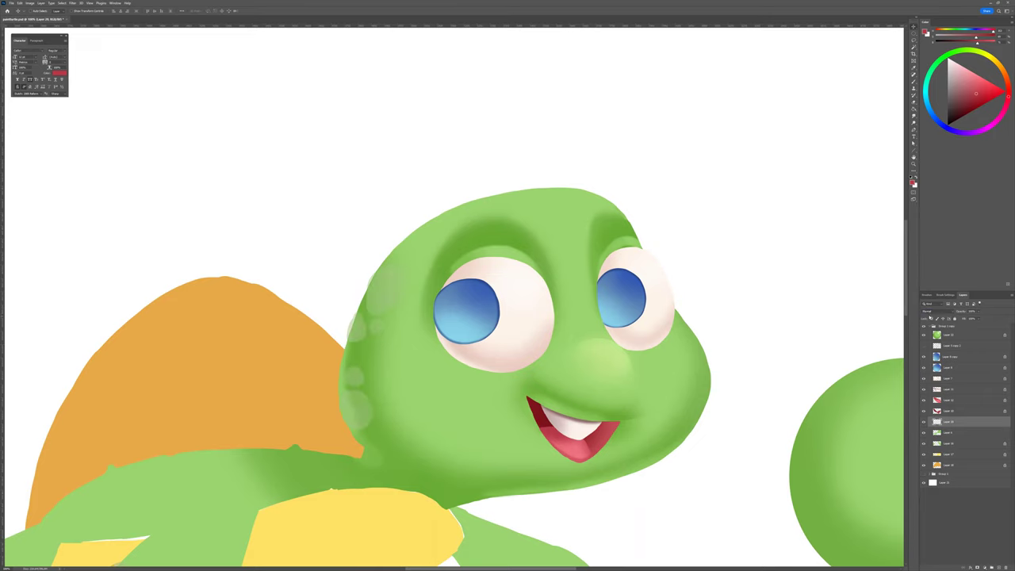
{"action": "key", "text": "ctrl+u"}
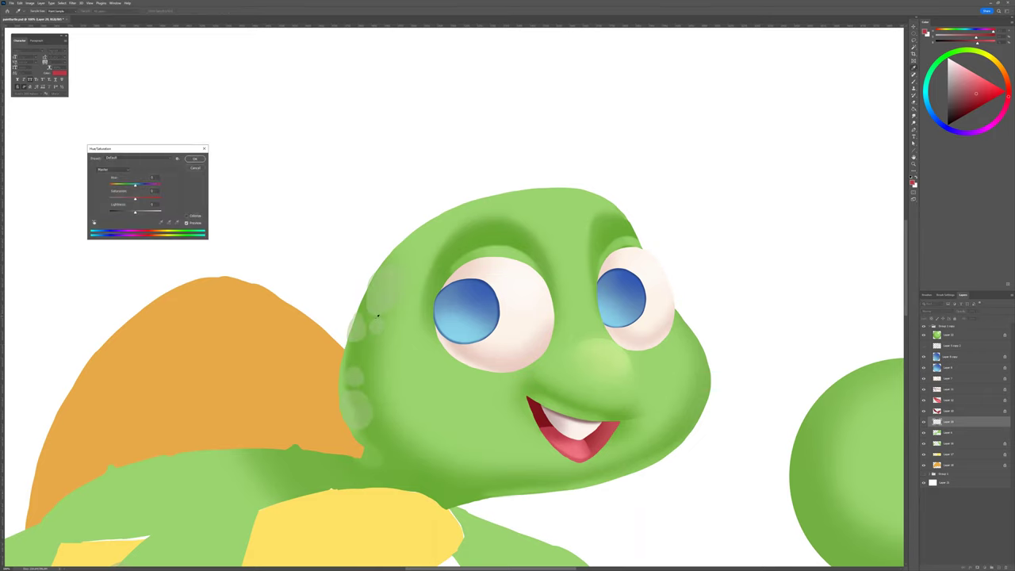
{"action": "left_click", "coordinate": [127, 214]}
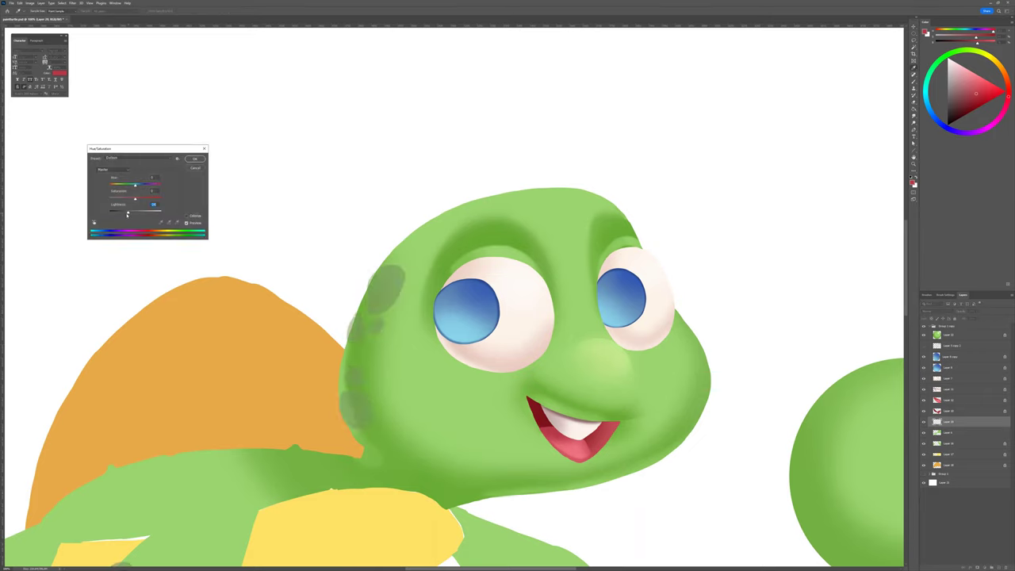
{"action": "left_click", "coordinate": [198, 159]}
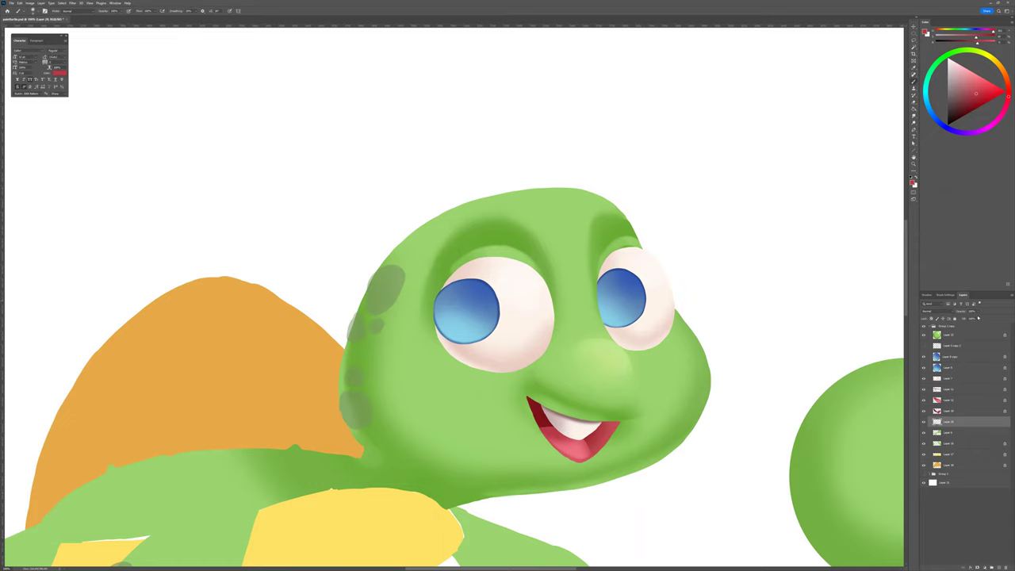
Step: Choose a hard-edged brush preset and turn off its Transfer setting for repainting the head spots
{"action": "left_click", "coordinate": [926, 295]}
{"action": "left_click", "coordinate": [951, 469]}
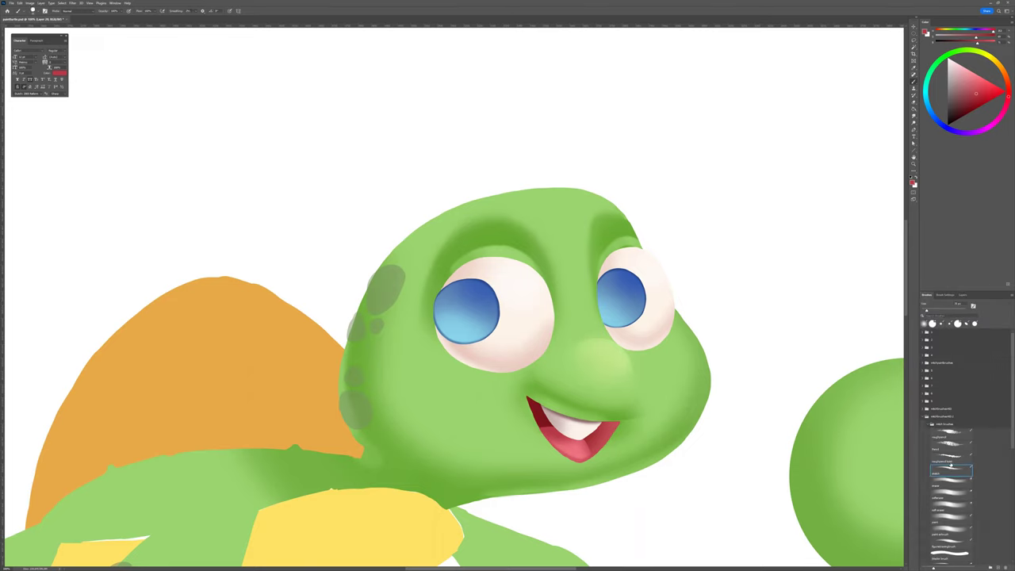
{"action": "left_click", "coordinate": [962, 295]}
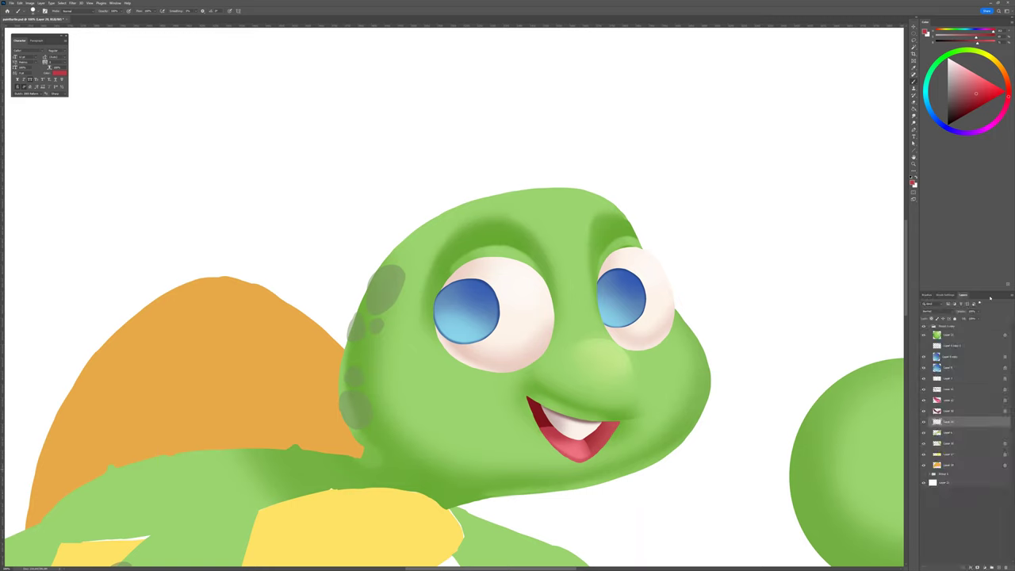
{"action": "left_click", "coordinate": [945, 295]}
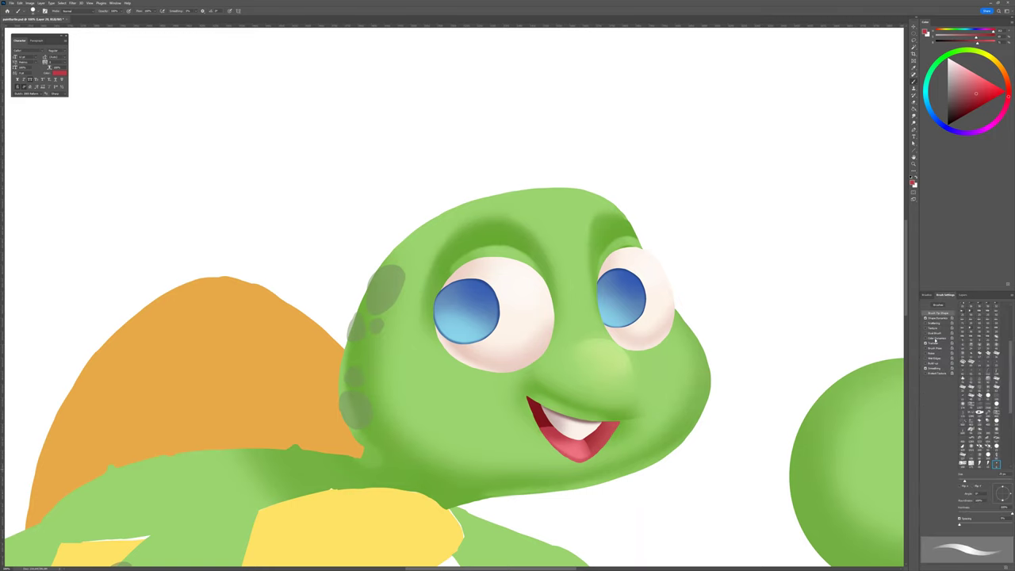
{"action": "scroll", "coordinate": [372, 385], "scroll_direction": "up", "scroll_amount": 3}
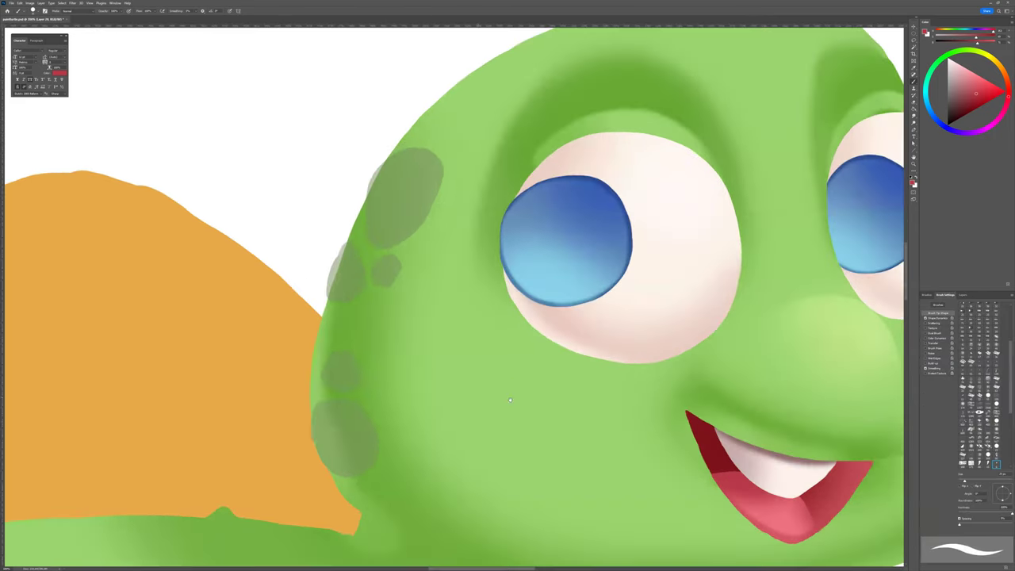
Step: Sample the spot colour, change it to a darker, more saturated green, and reduce the brush size
{"action": "left_click_drag", "start_coordinate": [386, 183], "coordinate": [426, 185]}
{"action": "left_click", "coordinate": [426, 195], "text": "alt"}
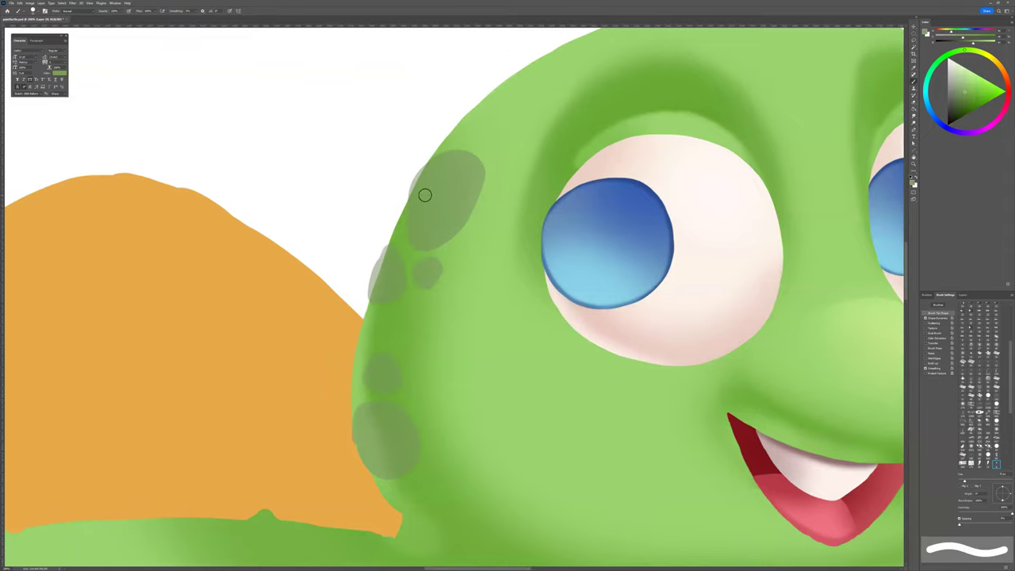
{"action": "left_click", "coordinate": [965, 42]}
{"action": "left_click", "coordinate": [967, 38]}
{"action": "key", "text": "bracketleft"}
{"action": "key", "text": "bracketleft"}
{"action": "key", "text": "bracketleft"}
{"action": "key", "text": "bracketleft"}
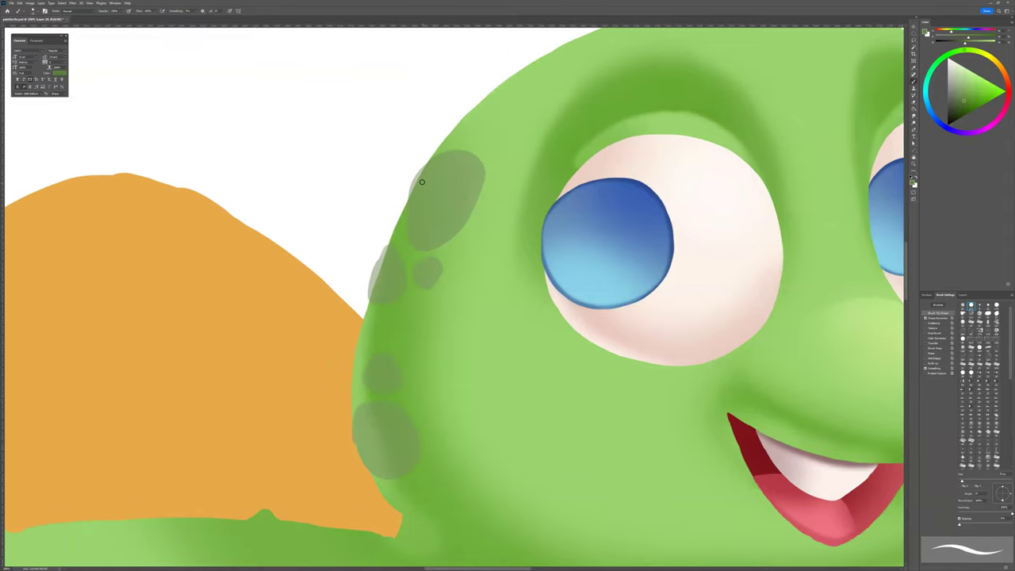
Step: Repaint the head's uppermost large spot in the dark green, trim it to the head outline, and save the document
{"action": "mouse_move", "coordinate": [411, 197]}
{"action": "left_mouse_down"}
{"action": "mouse_move", "coordinate": [412, 240]}
{"action": "mouse_move", "coordinate": [429, 248]}
{"action": "mouse_move", "coordinate": [426, 332]}
{"action": "mouse_move", "coordinate": [455, 314]}
{"action": "mouse_move", "coordinate": [474, 265]}
{"action": "mouse_move", "coordinate": [466, 237]}
{"action": "mouse_move", "coordinate": [421, 247]}
{"action": "left_mouse_up"}
{"action": "key", "text": "ctrl+s"}
{"action": "left_click_drag", "start_coordinate": [403, 285], "coordinate": [399, 289]}
{"action": "left_click_drag", "start_coordinate": [417, 252], "coordinate": [420, 251]}
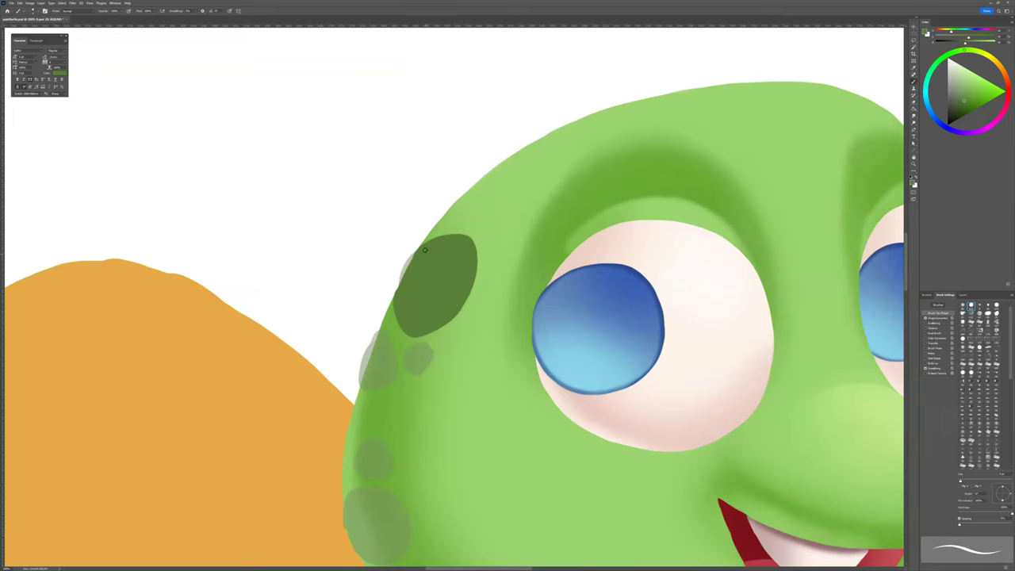
{"action": "key", "text": "e"}
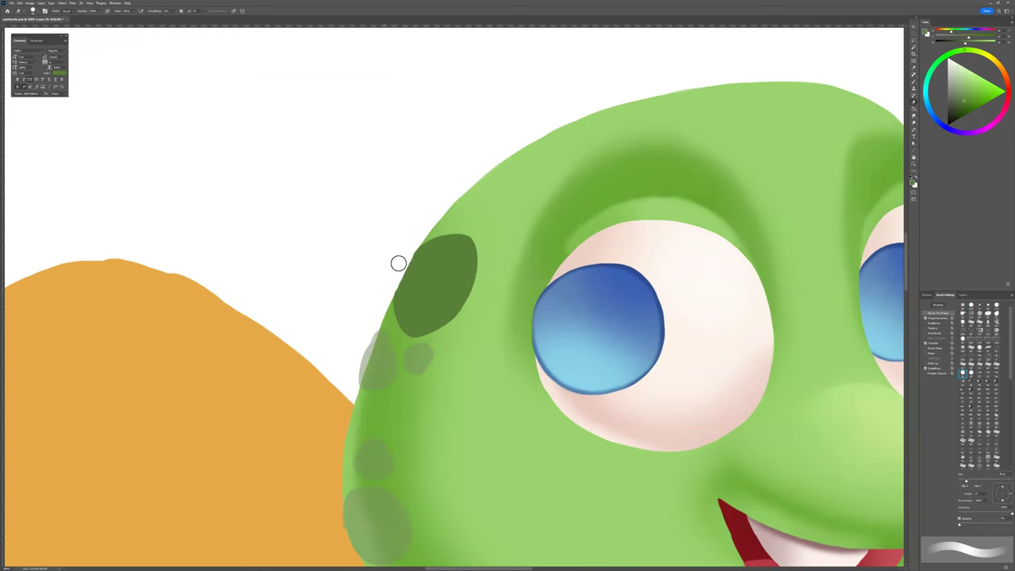
Step: Repaint the three smaller head spots in the same dark green, erasing whatever extends beyond the head outline
{"action": "left_click_drag", "start_coordinate": [370, 324], "coordinate": [356, 369]}
{"action": "key", "text": "b"}
{"action": "mouse_move", "coordinate": [382, 332]}
{"action": "left_mouse_down"}
{"action": "mouse_move", "coordinate": [366, 388]}
{"action": "mouse_move", "coordinate": [395, 374]}
{"action": "mouse_move", "coordinate": [382, 333]}
{"action": "mouse_move", "coordinate": [368, 383]}
{"action": "mouse_move", "coordinate": [387, 372]}
{"action": "mouse_move", "coordinate": [384, 340]}
{"action": "mouse_move", "coordinate": [387, 375]}
{"action": "mouse_move", "coordinate": [405, 349]}
{"action": "mouse_move", "coordinate": [401, 381]}
{"action": "left_mouse_up"}
{"action": "key", "text": "e"}
{"action": "key", "text": "b"}
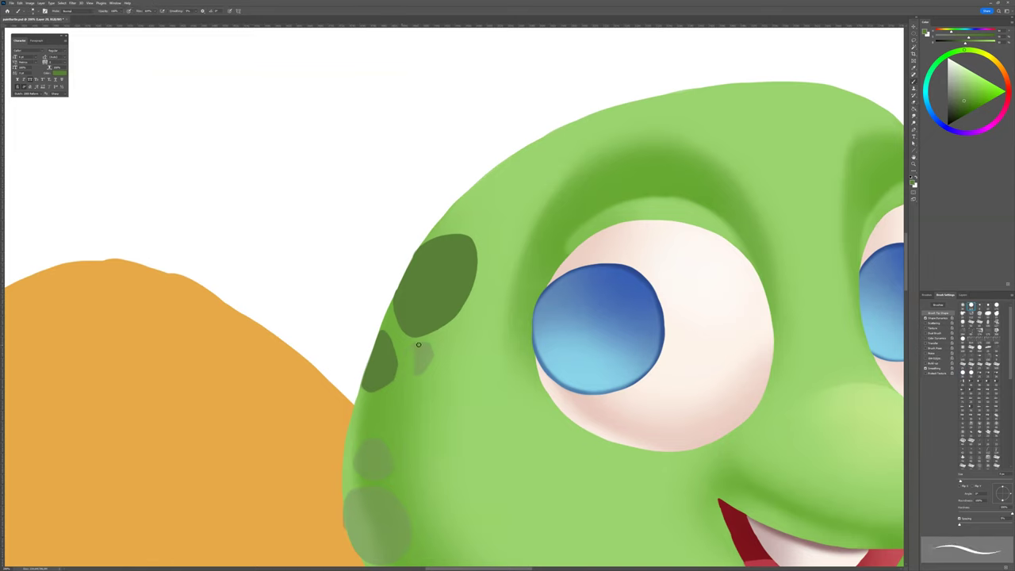
{"action": "mouse_move", "coordinate": [420, 345]}
{"action": "left_mouse_down"}
{"action": "mouse_move", "coordinate": [406, 369]}
{"action": "mouse_move", "coordinate": [427, 367]}
{"action": "mouse_move", "coordinate": [430, 346]}
{"action": "mouse_move", "coordinate": [419, 343]}
{"action": "mouse_move", "coordinate": [425, 362]}
{"action": "left_mouse_up"}
{"action": "scroll", "coordinate": [424, 380], "scroll_direction": "down", "scroll_amount": 2}
{"action": "mouse_move", "coordinate": [346, 381]}
{"action": "left_mouse_down"}
{"action": "mouse_move", "coordinate": [372, 344]}
{"action": "mouse_move", "coordinate": [380, 382]}
{"action": "mouse_move", "coordinate": [360, 387]}
{"action": "mouse_move", "coordinate": [346, 377]}
{"action": "mouse_move", "coordinate": [366, 352]}
{"action": "left_mouse_up"}
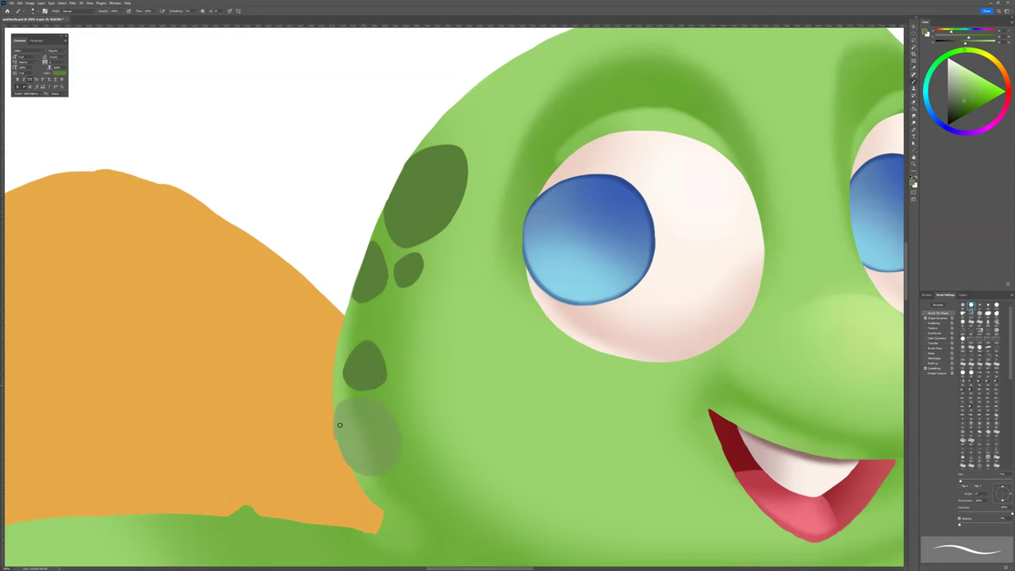
Step: Outline the head's lowest spot in dark green along the head edge and fill its interior with the Paint Bucket
{"action": "mouse_move", "coordinate": [335, 420]}
{"action": "left_mouse_down"}
{"action": "mouse_move", "coordinate": [354, 398]}
{"action": "mouse_move", "coordinate": [385, 404]}
{"action": "mouse_move", "coordinate": [400, 440]}
{"action": "mouse_move", "coordinate": [388, 466]}
{"action": "mouse_move", "coordinate": [363, 473]}
{"action": "left_mouse_up"}
{"action": "left_click_drag", "start_coordinate": [335, 421], "coordinate": [351, 485]}
{"action": "key", "text": "e"}
{"action": "key", "text": "b"}
{"action": "left_click_drag", "start_coordinate": [337, 438], "coordinate": [350, 466]}
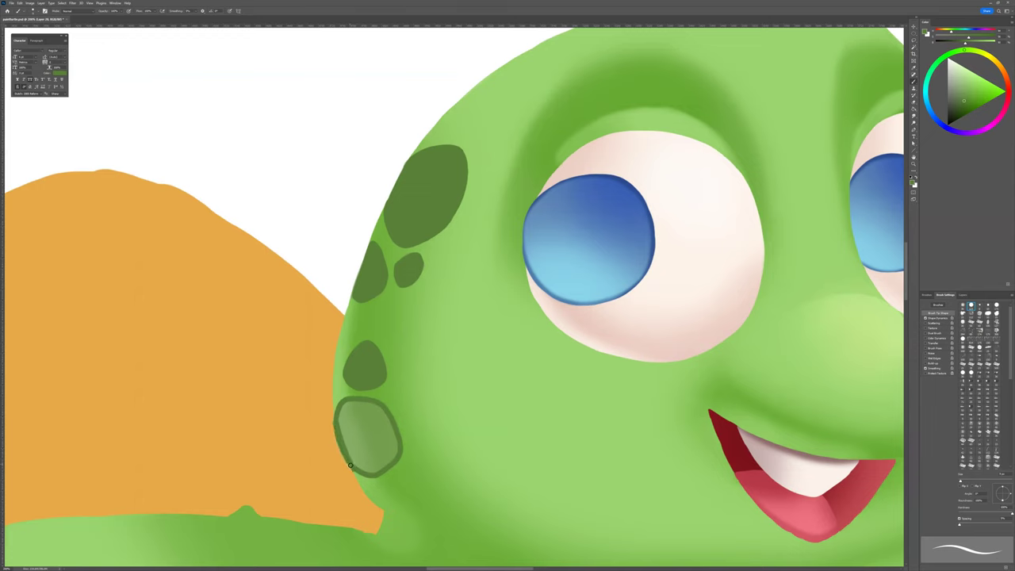
{"action": "key", "text": "g"}
{"action": "left_click", "coordinate": [349, 420]}
{"action": "key", "text": "b"}
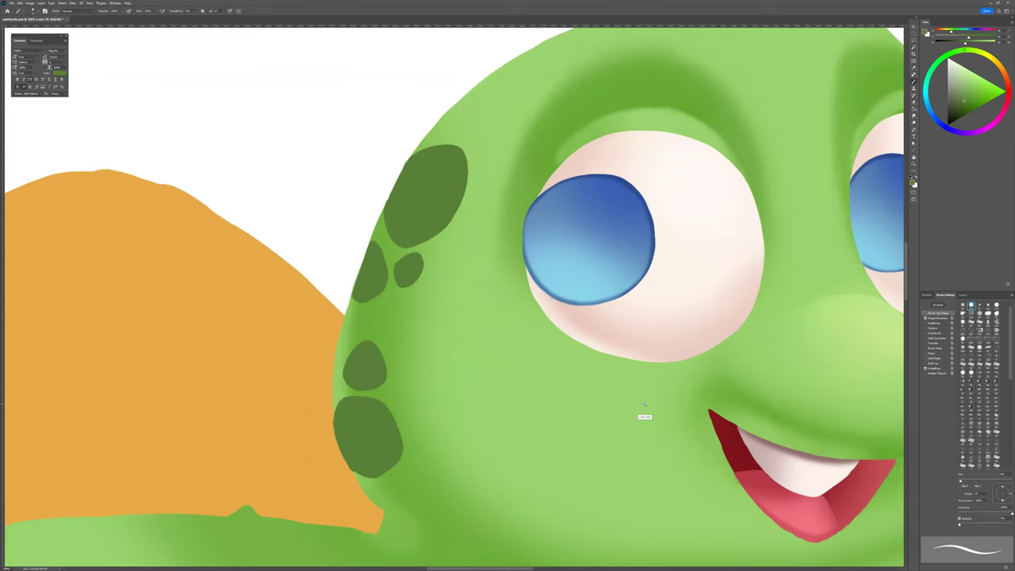
{"action": "scroll", "coordinate": [645, 415], "scroll_direction": "down", "scroll_amount": 5}
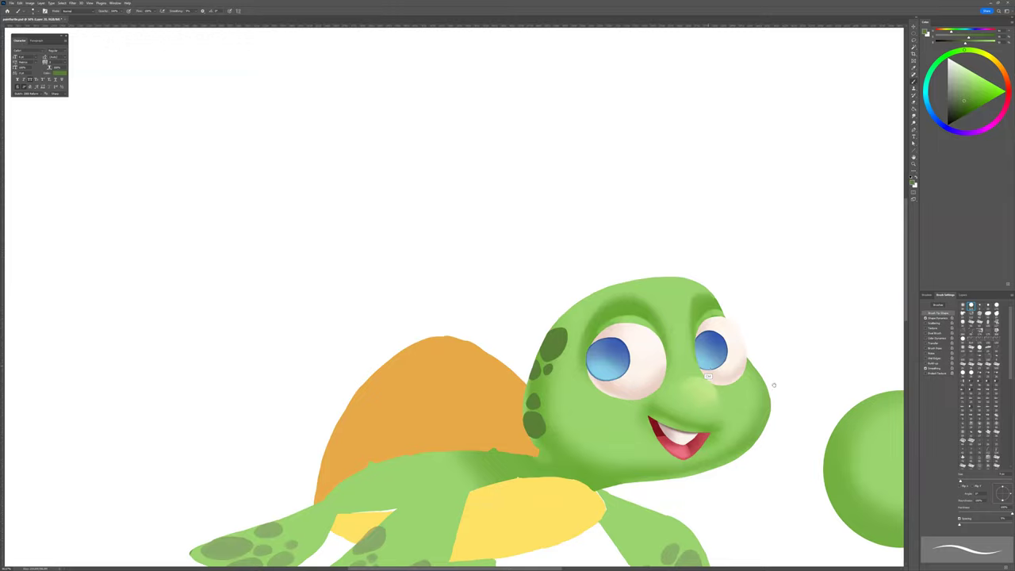
{"action": "scroll", "coordinate": [774, 385], "scroll_direction": "up", "scroll_amount": 3}
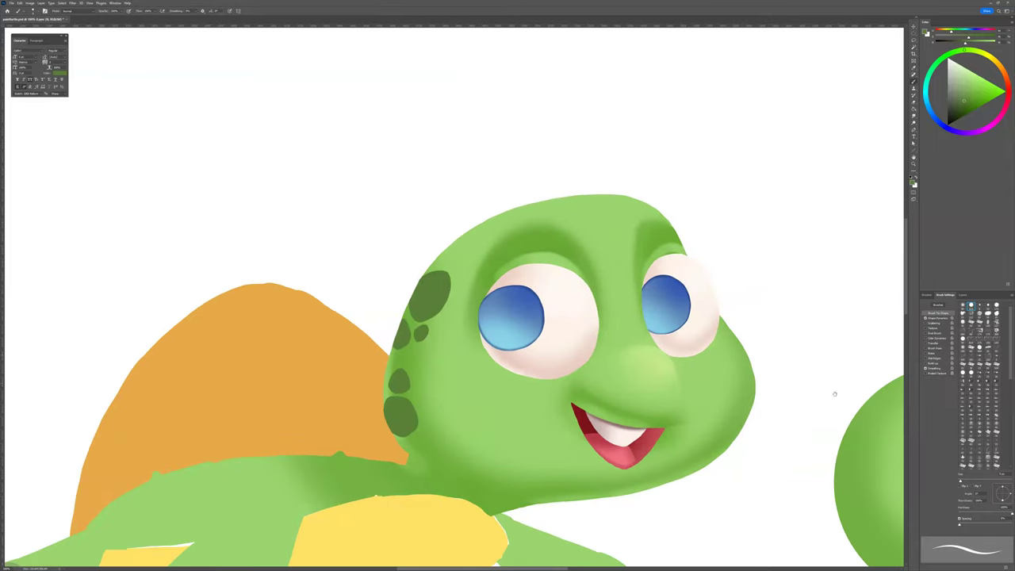
{"action": "left_click_drag", "start_coordinate": [835, 394], "coordinate": [828, 391]}
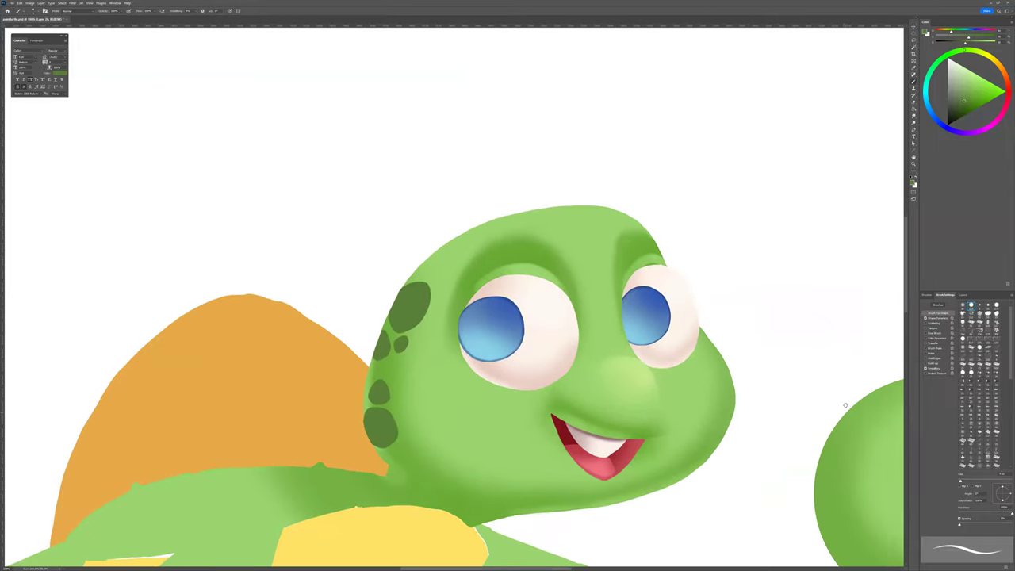
{"action": "left_click", "coordinate": [964, 295]}
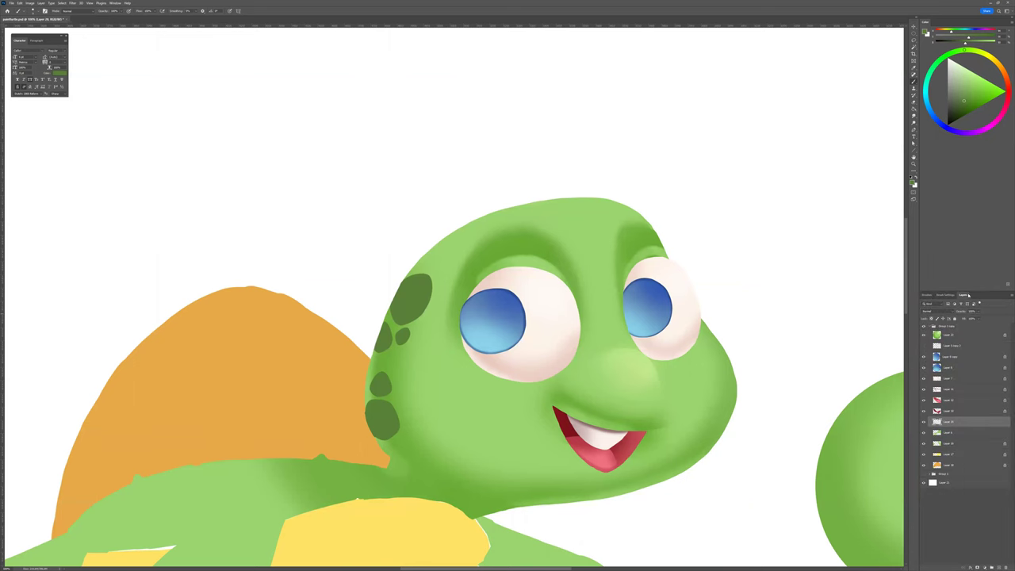
Step: Show the hidden black line-art layer and lower its opacity so it serves as a faint drawing guide
{"action": "left_click", "coordinate": [923, 346]}
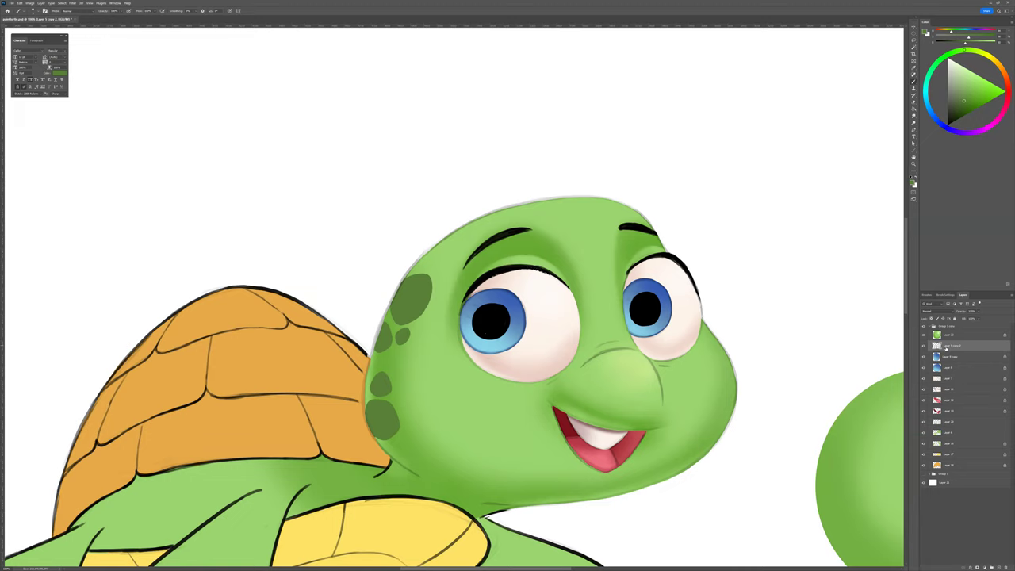
{"action": "left_click", "coordinate": [978, 311]}
{"action": "left_click_drag", "start_coordinate": [978, 318], "coordinate": [957, 318]}
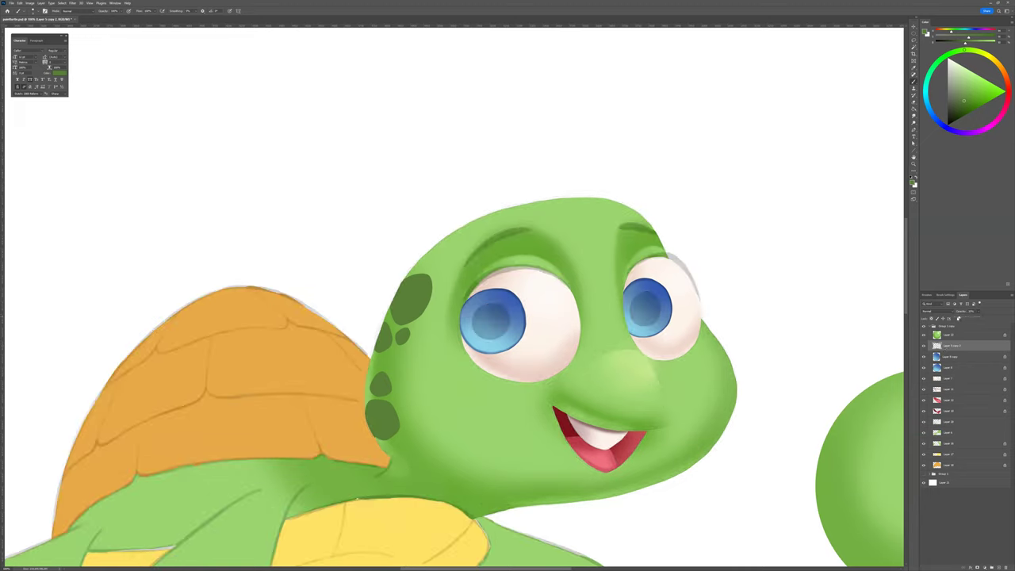
Step: Add a new layer and paint solid black round pupils in the centre of both irises, following the faint guide
{"action": "left_click", "coordinate": [999, 566]}
{"action": "left_click_drag", "start_coordinate": [756, 357], "coordinate": [769, 366]}
{"action": "key", "text": "ctrl+z"}
{"action": "scroll", "coordinate": [505, 343], "scroll_direction": "up", "scroll_amount": 3}
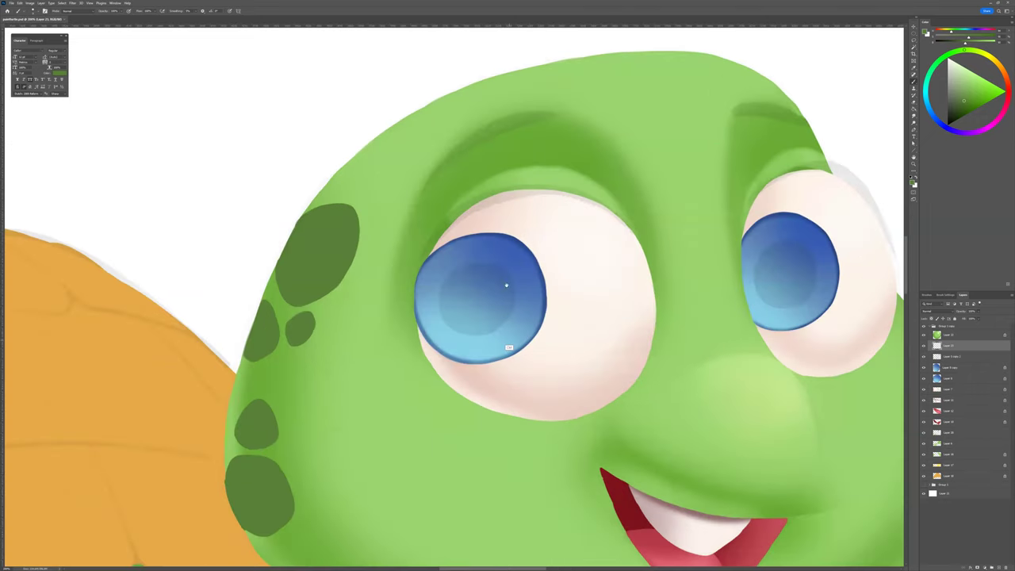
{"action": "left_click_drag", "start_coordinate": [509, 347], "coordinate": [476, 379]}
{"action": "key", "text": "d"}
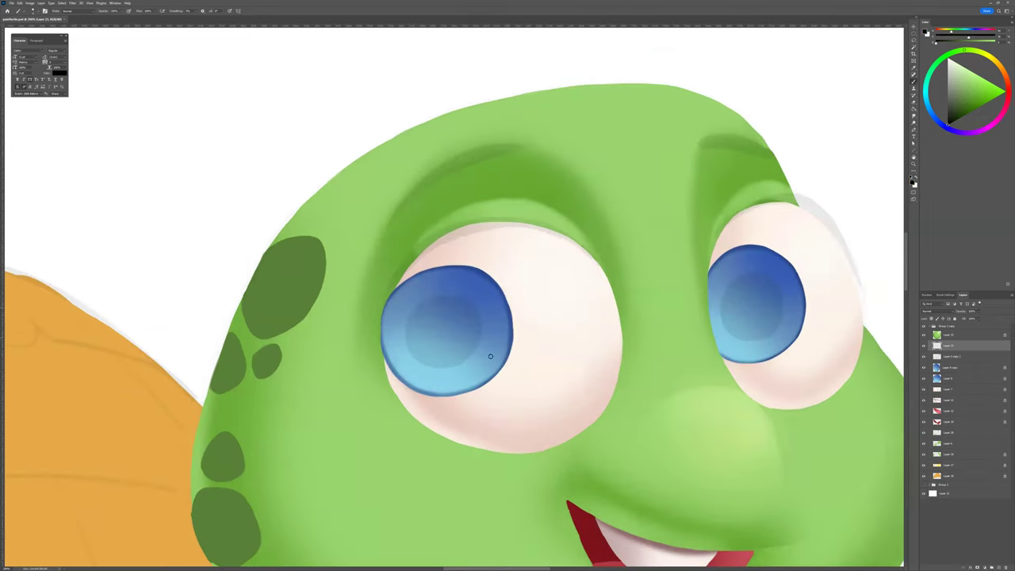
{"action": "key", "text": "bracketright"}
{"action": "key", "text": "bracketright"}
{"action": "mouse_move", "coordinate": [456, 300]}
{"action": "left_mouse_down"}
{"action": "mouse_move", "coordinate": [417, 315]}
{"action": "mouse_move", "coordinate": [422, 350]}
{"action": "mouse_move", "coordinate": [454, 358]}
{"action": "mouse_move", "coordinate": [471, 346]}
{"action": "mouse_move", "coordinate": [467, 307]}
{"action": "mouse_move", "coordinate": [445, 301]}
{"action": "mouse_move", "coordinate": [416, 314]}
{"action": "mouse_move", "coordinate": [416, 348]}
{"action": "mouse_move", "coordinate": [458, 357]}
{"action": "mouse_move", "coordinate": [473, 341]}
{"action": "mouse_move", "coordinate": [471, 311]}
{"action": "mouse_move", "coordinate": [451, 298]}
{"action": "mouse_move", "coordinate": [421, 308]}
{"action": "mouse_move", "coordinate": [417, 336]}
{"action": "mouse_move", "coordinate": [421, 306]}
{"action": "mouse_move", "coordinate": [438, 301]}
{"action": "mouse_move", "coordinate": [465, 315]}
{"action": "mouse_move", "coordinate": [452, 314]}
{"action": "mouse_move", "coordinate": [437, 335]}
{"action": "left_mouse_up"}
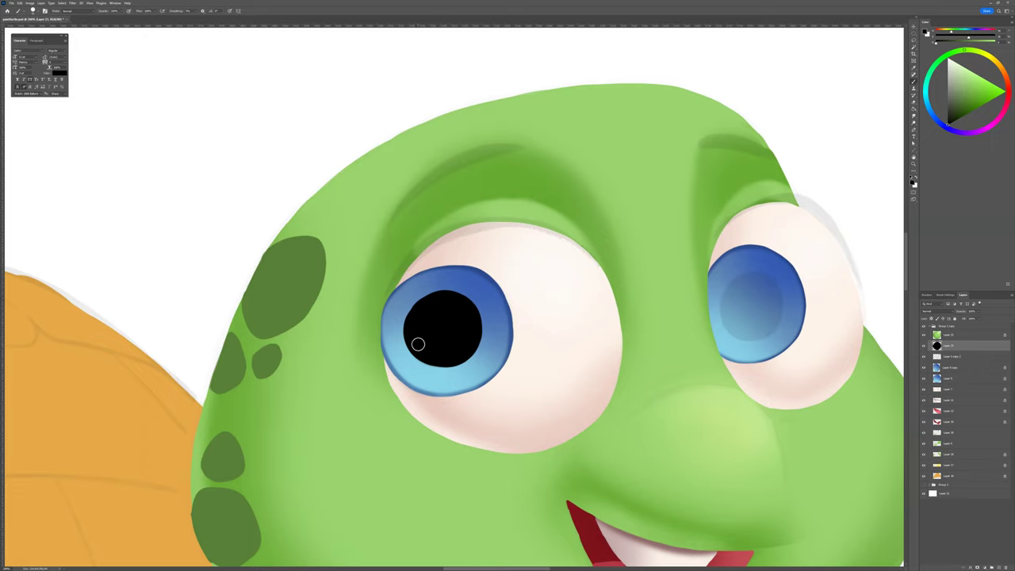
{"action": "left_click_drag", "start_coordinate": [627, 377], "coordinate": [500, 386]}
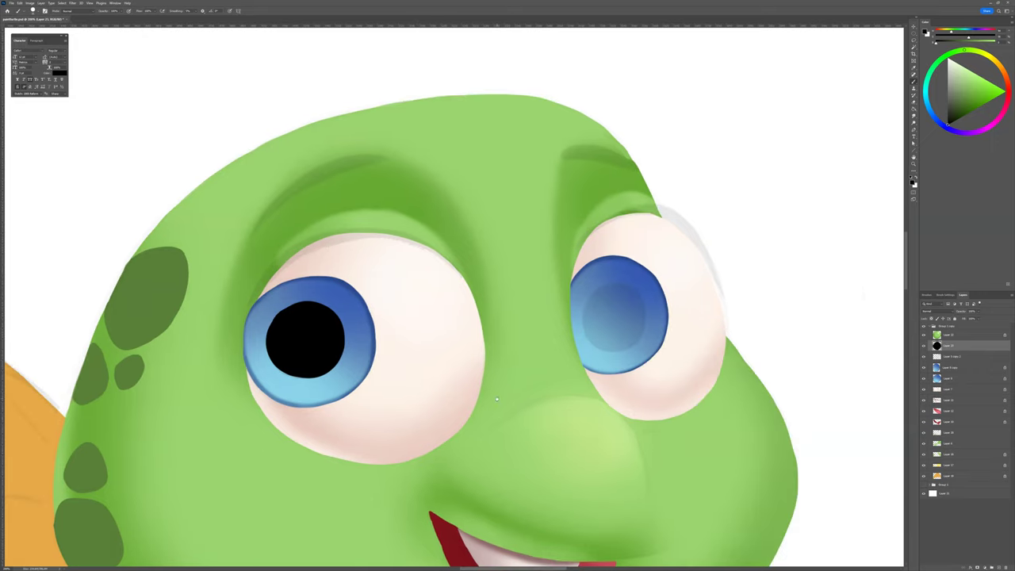
{"action": "mouse_move", "coordinate": [620, 300]}
{"action": "left_mouse_down"}
{"action": "mouse_move", "coordinate": [591, 329]}
{"action": "mouse_move", "coordinate": [602, 341]}
{"action": "mouse_move", "coordinate": [621, 340]}
{"action": "mouse_move", "coordinate": [635, 303]}
{"action": "mouse_move", "coordinate": [603, 329]}
{"action": "mouse_move", "coordinate": [627, 295]}
{"action": "mouse_move", "coordinate": [601, 297]}
{"action": "mouse_move", "coordinate": [591, 325]}
{"action": "mouse_move", "coordinate": [608, 337]}
{"action": "mouse_move", "coordinate": [590, 308]}
{"action": "mouse_move", "coordinate": [599, 294]}
{"action": "mouse_move", "coordinate": [634, 314]}
{"action": "left_mouse_up"}
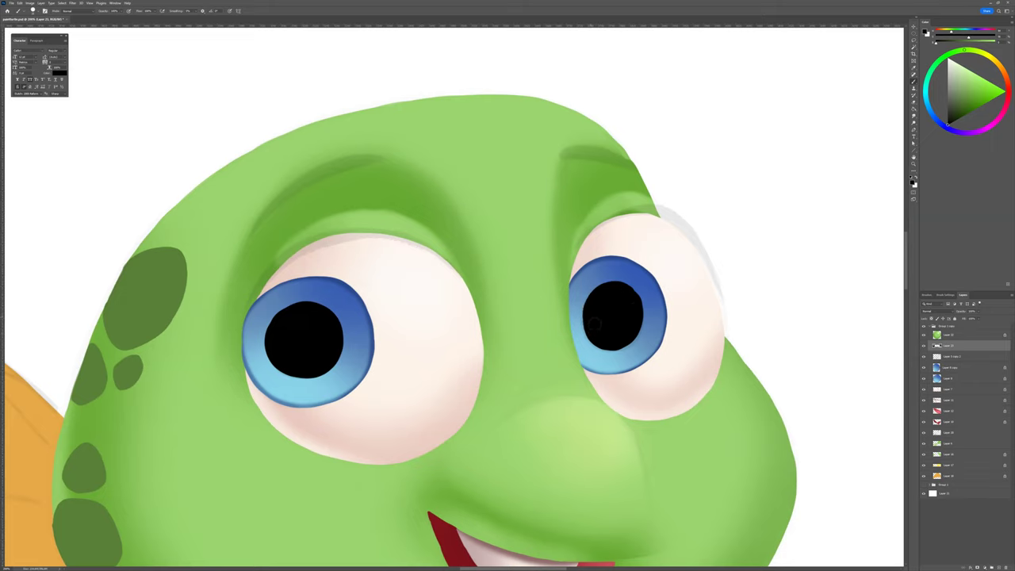
Step: Enlarge the soft brush and turn off its Shape Dynamics
{"action": "key", "text": "]"}
{"action": "key", "text": "]"}
{"action": "key", "text": "]"}
{"action": "left_click", "coordinate": [943, 295]}
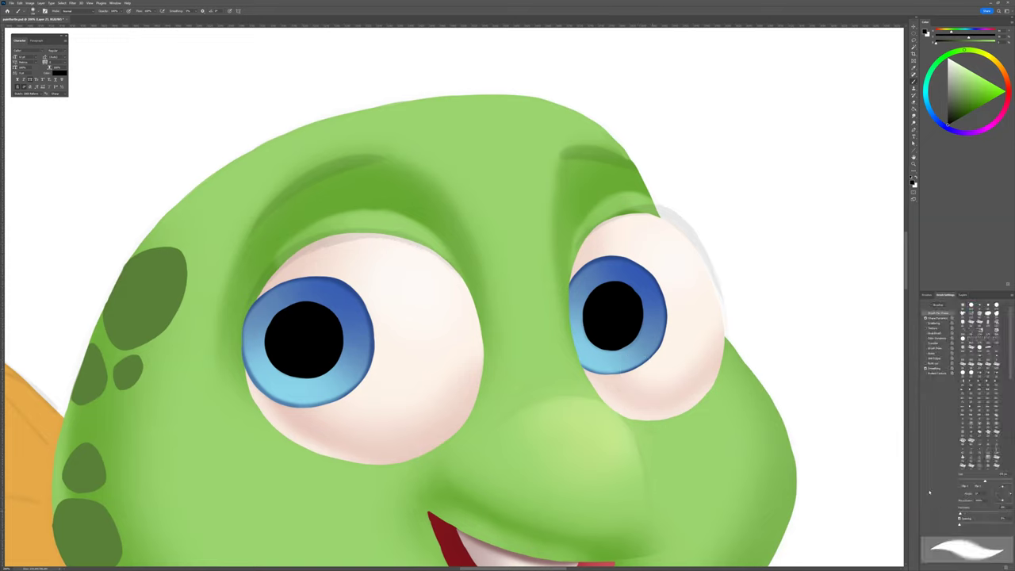
{"action": "left_click", "coordinate": [929, 323]}
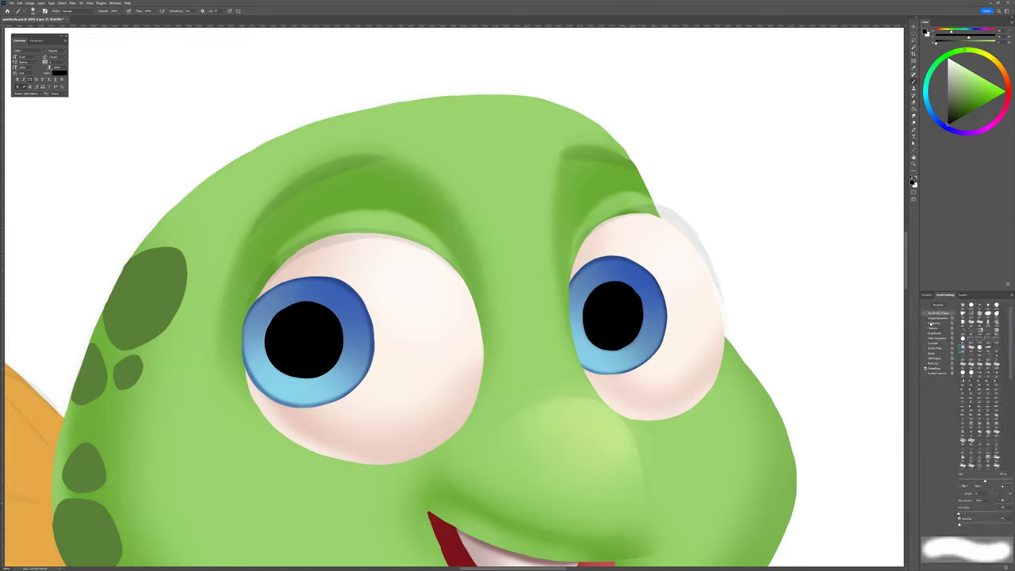
{"action": "left_click", "coordinate": [962, 295]}
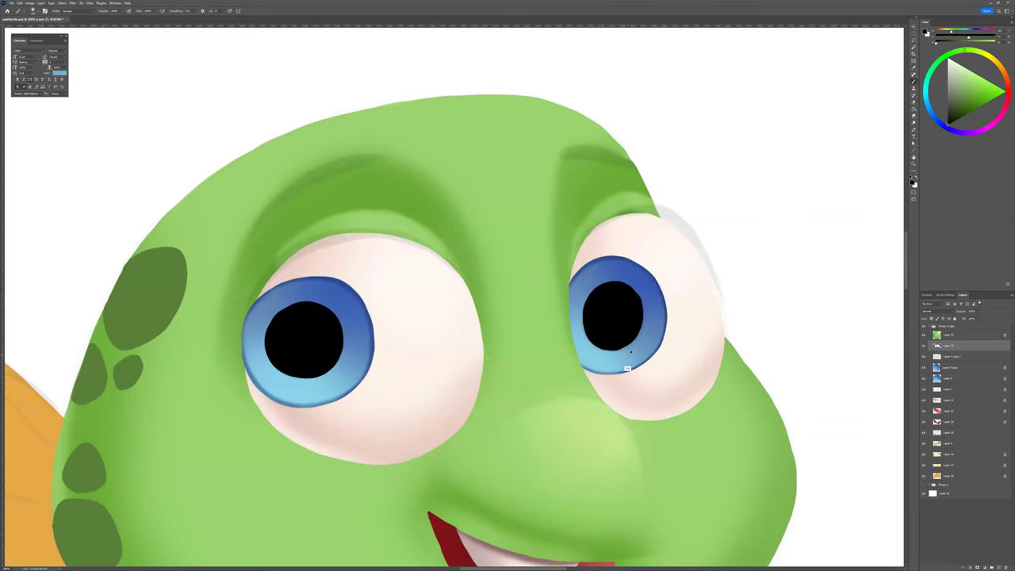
Step: Sample the iris's light blue, lock the pupil layer's transparency, and paint a soft blue glow into the lower part of both pupils
{"action": "left_click", "coordinate": [630, 364], "text": "alt"}
{"action": "left_click", "coordinate": [932, 318]}
{"action": "key", "text": "bracketright"}
{"action": "key", "text": "bracketright"}
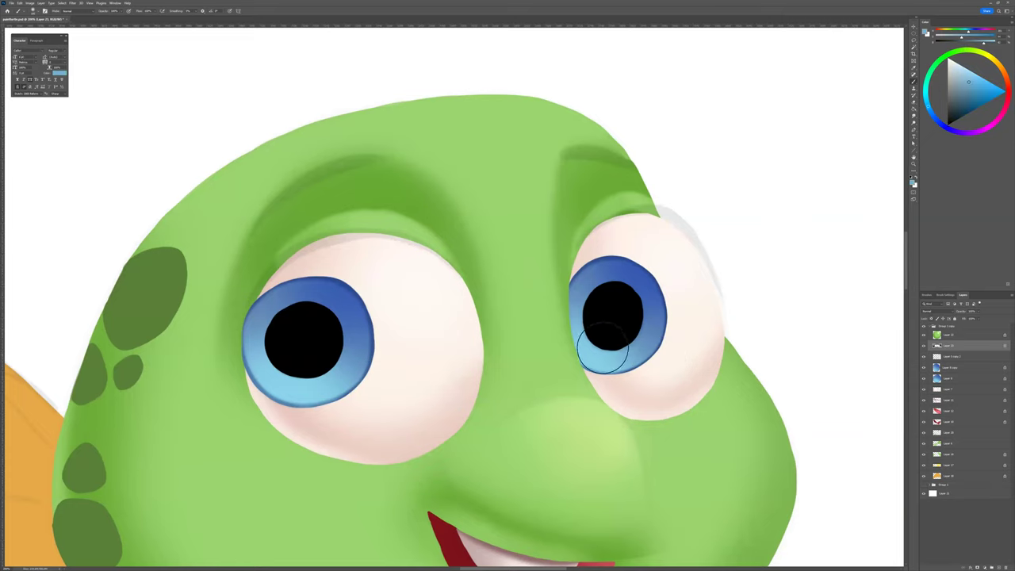
{"action": "left_click_drag", "start_coordinate": [598, 349], "coordinate": [602, 352]}
{"action": "left_click_drag", "start_coordinate": [283, 373], "coordinate": [289, 376]}
{"action": "left_click_drag", "start_coordinate": [518, 446], "coordinate": [538, 461]}
{"action": "left_click_drag", "start_coordinate": [711, 353], "coordinate": [723, 377]}
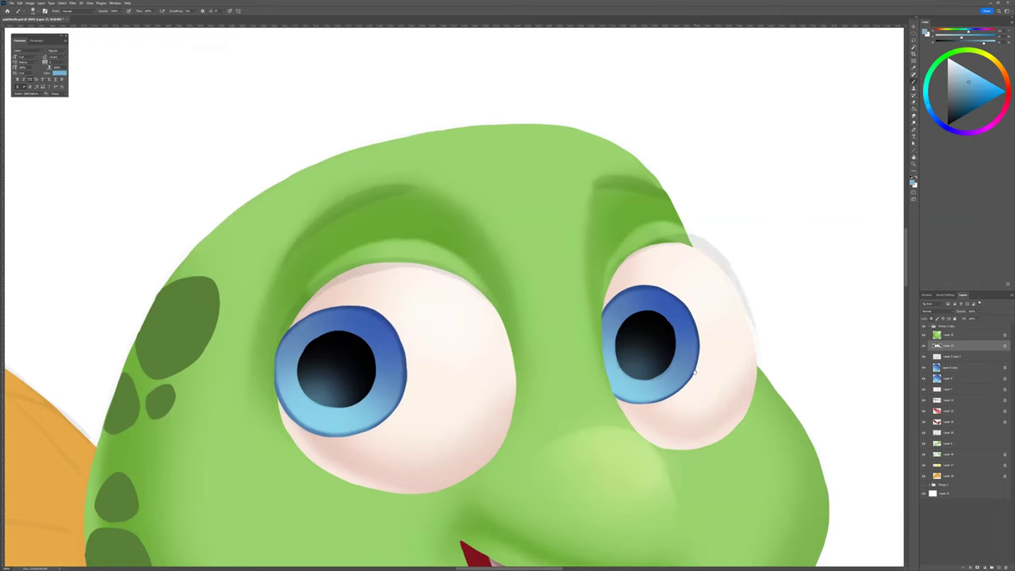
{"action": "scroll", "coordinate": [696, 383], "scroll_direction": "down", "scroll_amount": 4}
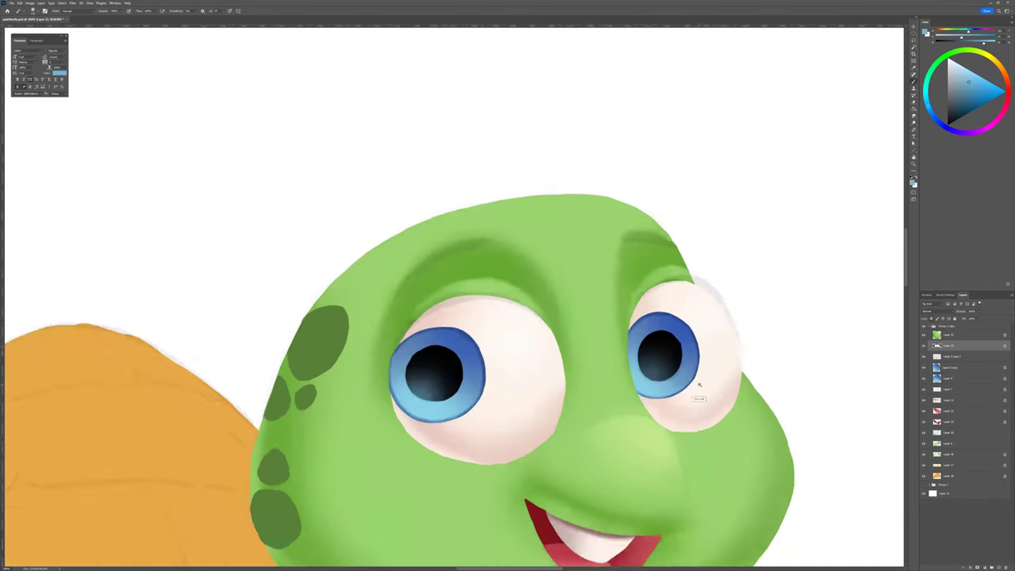
{"action": "scroll", "coordinate": [696, 397], "scroll_direction": "up", "scroll_amount": 4}
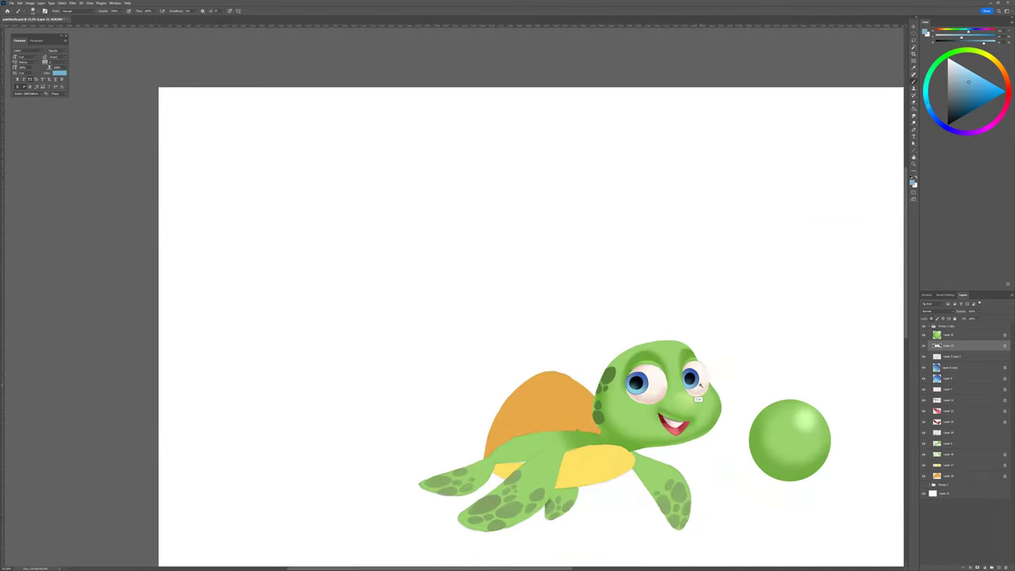
{"action": "left_click_drag", "start_coordinate": [627, 409], "coordinate": [620, 412]}
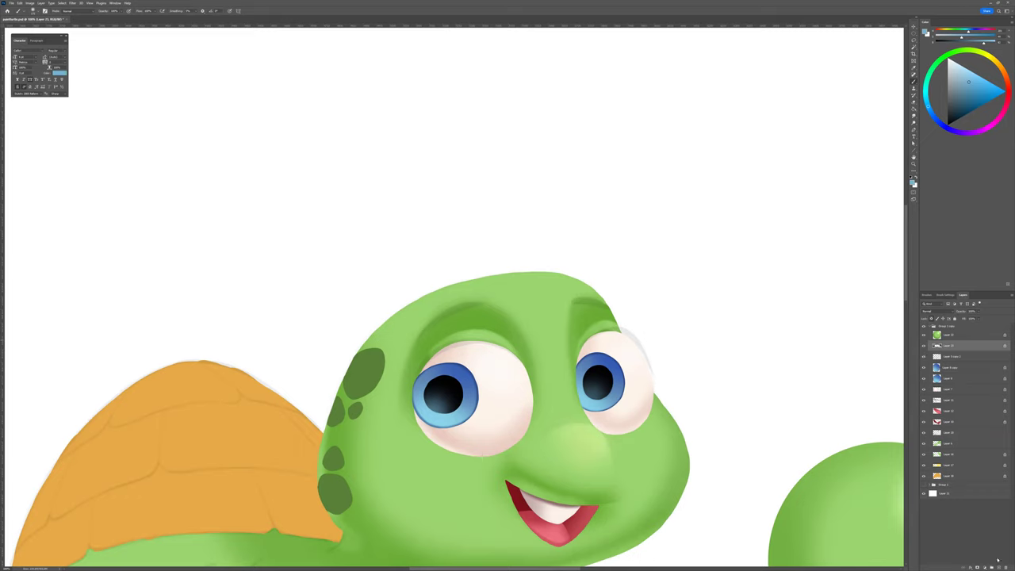
Step: On a new layer, set up a small, hard black brush with Shape Dynamics for the eyelid lines
{"action": "left_click", "coordinate": [946, 295]}
{"action": "left_click", "coordinate": [996, 305]}
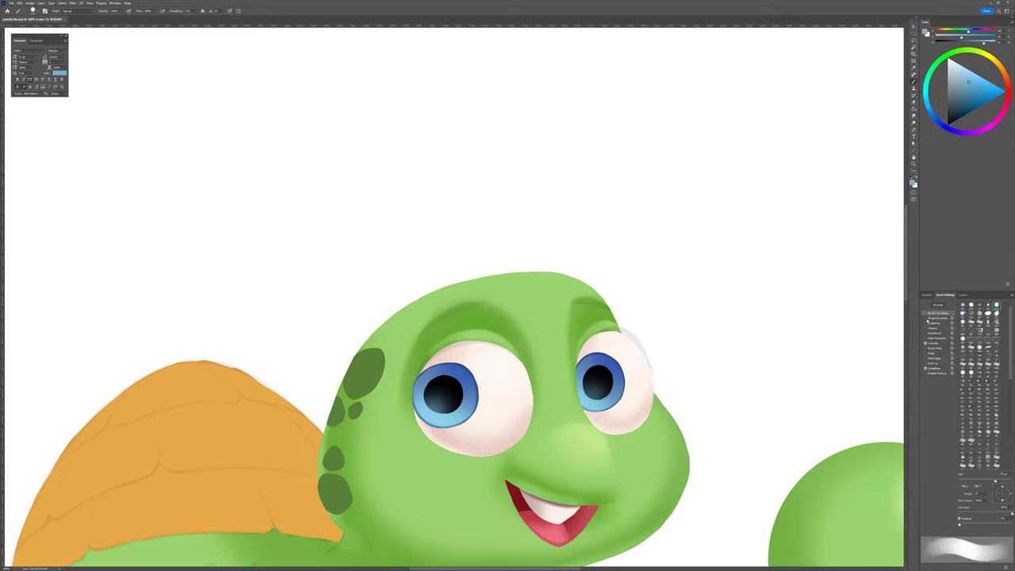
{"action": "left_click", "coordinate": [925, 318]}
{"action": "key", "text": "bracketleft"}
{"action": "key", "text": "bracketleft"}
{"action": "key", "text": "bracketleft"}
{"action": "key", "text": "bracketleft"}
{"action": "key", "text": "bracketleft"}
{"action": "key", "text": "bracketleft"}
{"action": "key", "text": "bracketleft"}
{"action": "key", "text": "bracketleft"}
{"action": "key", "text": "bracketleft"}
{"action": "key", "text": "bracketleft"}
{"action": "key", "text": "bracketleft"}
{"action": "key", "text": "bracketleft"}
{"action": "key", "text": "bracketleft"}
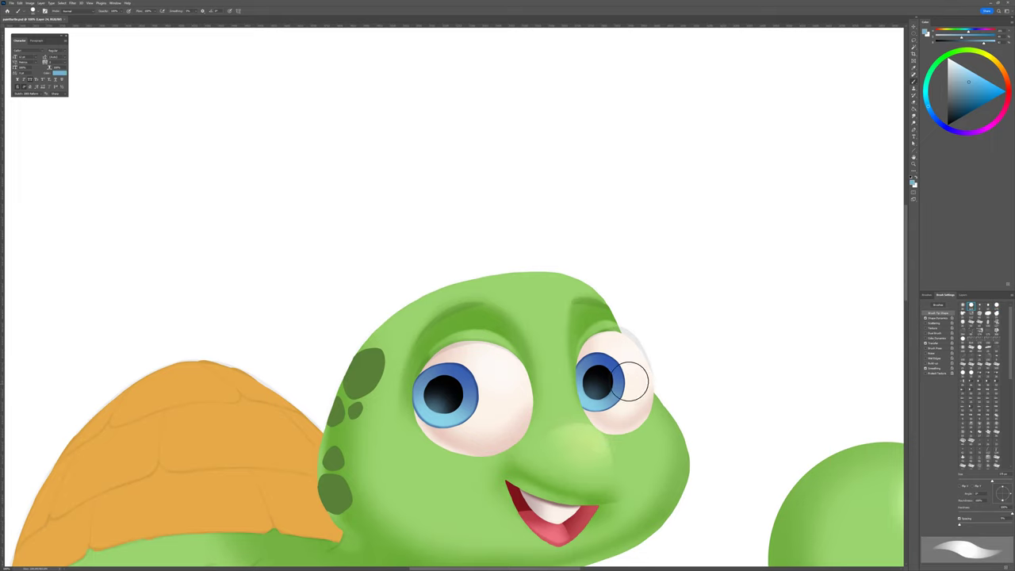
{"action": "key", "text": "d"}
{"action": "scroll", "coordinate": [435, 364], "scroll_direction": "up", "scroll_amount": 2}
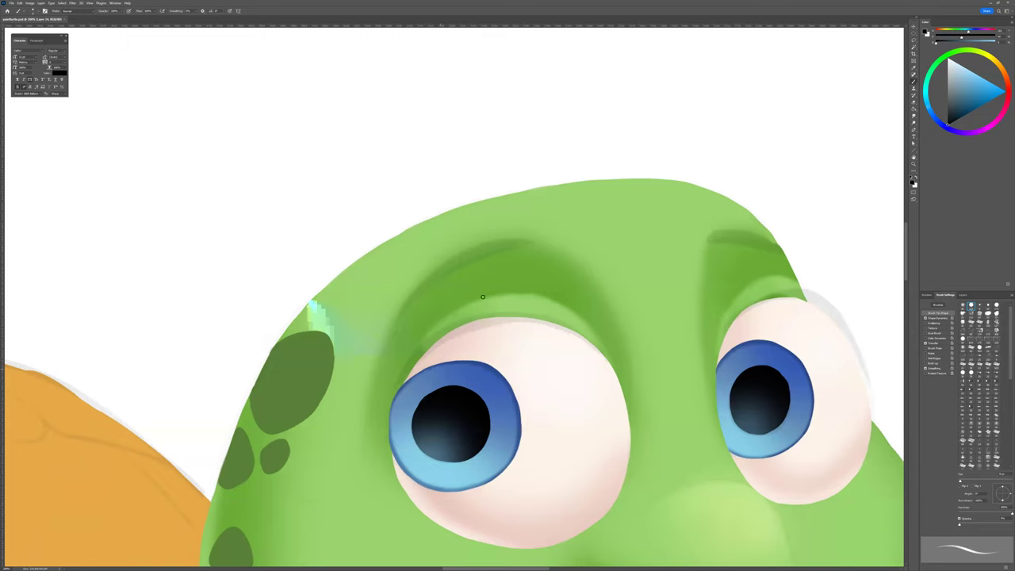
{"action": "key", "text": "p"}
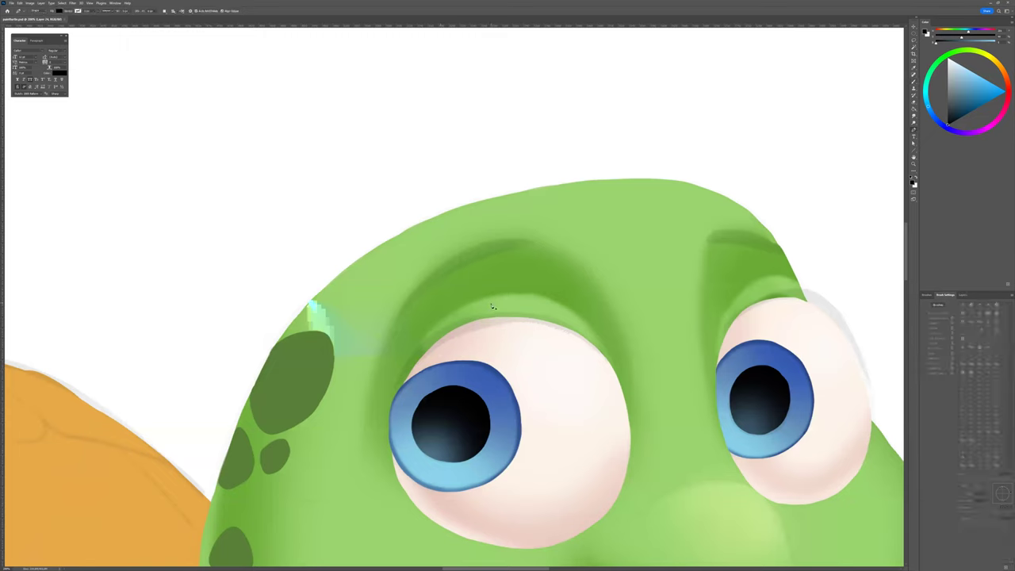
{"action": "key", "text": "b"}
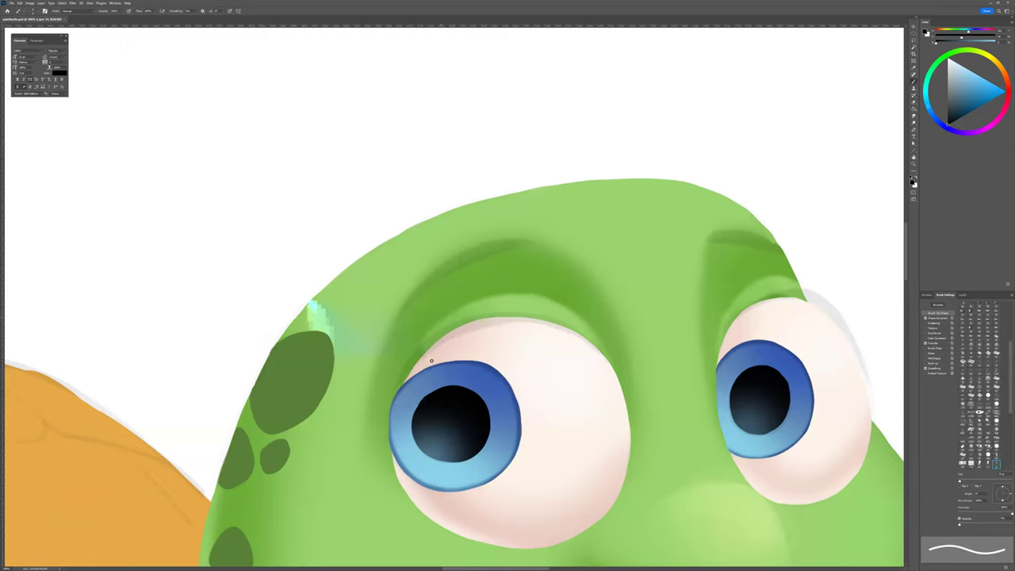
Step: Outline a tapered black upper eyelid line along the top of the larger eye and fill it with the Paint Bucket
{"action": "mouse_move", "coordinate": [409, 369]}
{"action": "left_mouse_down"}
{"action": "mouse_move", "coordinate": [446, 336]}
{"action": "mouse_move", "coordinate": [499, 318]}
{"action": "mouse_move", "coordinate": [577, 334]}
{"action": "mouse_move", "coordinate": [617, 377]}
{"action": "mouse_move", "coordinate": [632, 443]}
{"action": "left_mouse_up"}
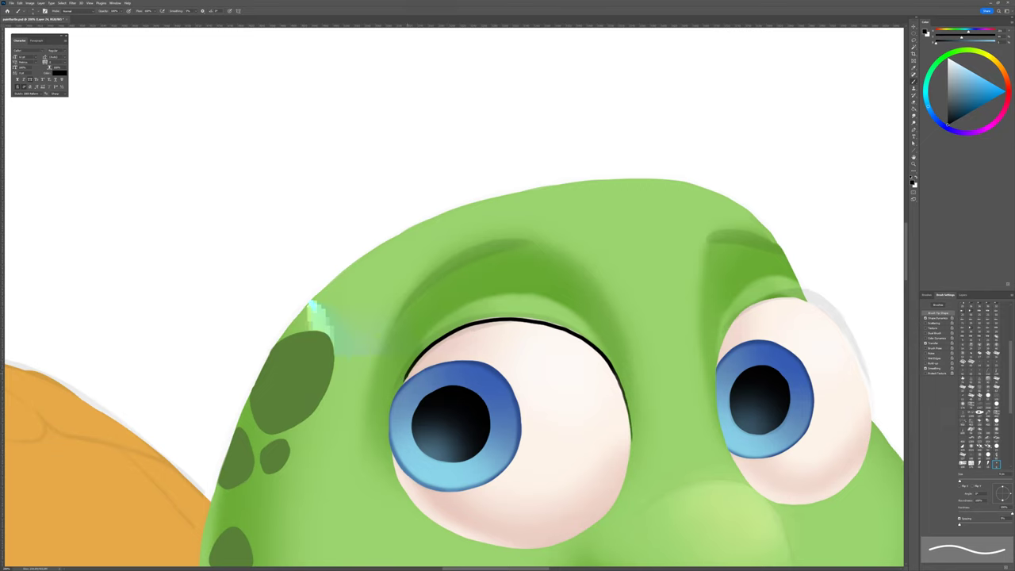
{"action": "mouse_move", "coordinate": [404, 380]}
{"action": "left_mouse_down"}
{"action": "mouse_move", "coordinate": [421, 339]}
{"action": "mouse_move", "coordinate": [487, 314]}
{"action": "mouse_move", "coordinate": [550, 321]}
{"action": "mouse_move", "coordinate": [595, 344]}
{"action": "left_mouse_up"}
{"action": "mouse_move", "coordinate": [439, 371]}
{"action": "left_mouse_down"}
{"action": "mouse_move", "coordinate": [461, 400]}
{"action": "mouse_move", "coordinate": [428, 377]}
{"action": "mouse_move", "coordinate": [423, 395]}
{"action": "mouse_move", "coordinate": [431, 374]}
{"action": "mouse_move", "coordinate": [481, 346]}
{"action": "mouse_move", "coordinate": [599, 362]}
{"action": "left_mouse_up"}
{"action": "key", "text": "g"}
{"action": "left_click", "coordinate": [430, 377]}
{"action": "key", "text": "b"}
Step: Outline a black upper eyelid line on the smaller eye, thickened toward its outer corner, and fill it in with brush strokes
{"action": "left_click_drag", "start_coordinate": [634, 445], "coordinate": [537, 405]}
{"action": "mouse_move", "coordinate": [634, 357]}
{"action": "left_mouse_down"}
{"action": "mouse_move", "coordinate": [516, 349]}
{"action": "mouse_move", "coordinate": [533, 301]}
{"action": "mouse_move", "coordinate": [574, 274]}
{"action": "mouse_move", "coordinate": [618, 277]}
{"action": "mouse_move", "coordinate": [665, 345]}
{"action": "left_mouse_up"}
{"action": "mouse_move", "coordinate": [601, 276]}
{"action": "left_mouse_down"}
{"action": "mouse_move", "coordinate": [642, 305]}
{"action": "mouse_move", "coordinate": [667, 366]}
{"action": "left_mouse_up"}
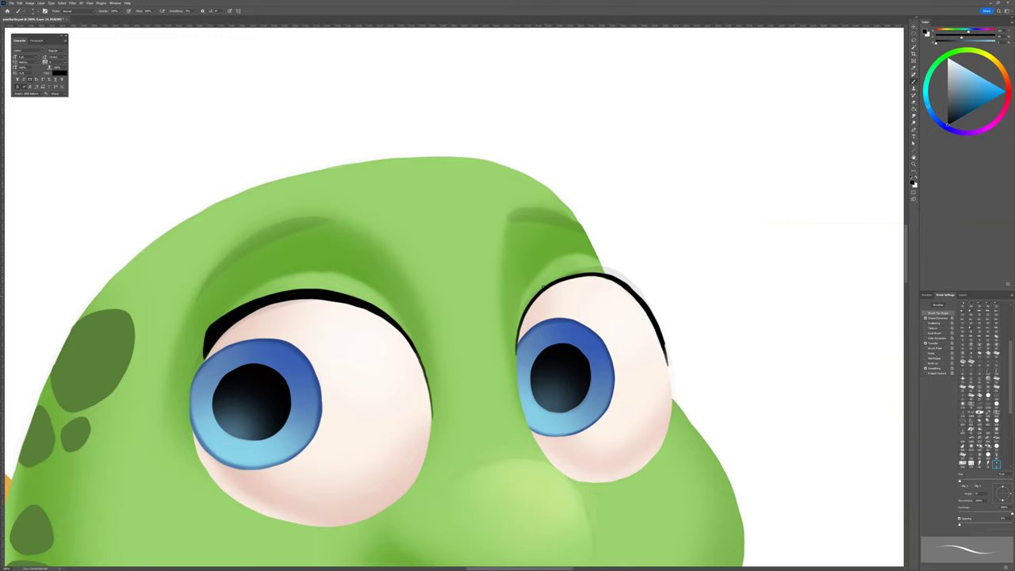
{"action": "mouse_move", "coordinate": [542, 289]}
{"action": "left_mouse_down"}
{"action": "mouse_move", "coordinate": [612, 269]}
{"action": "mouse_move", "coordinate": [639, 285]}
{"action": "mouse_move", "coordinate": [663, 318]}
{"action": "mouse_move", "coordinate": [667, 366]}
{"action": "left_mouse_up"}
{"action": "key", "text": "period"}
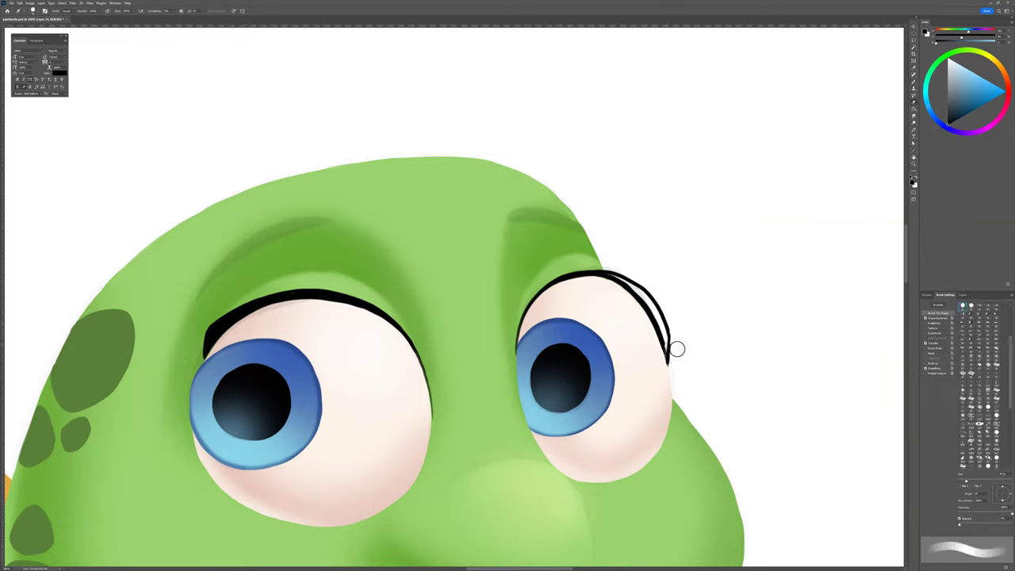
{"action": "key", "text": "comma"}
{"action": "key", "text": "period"}
{"action": "key", "text": "comma"}
{"action": "left_click_drag", "start_coordinate": [630, 279], "coordinate": [661, 320]}
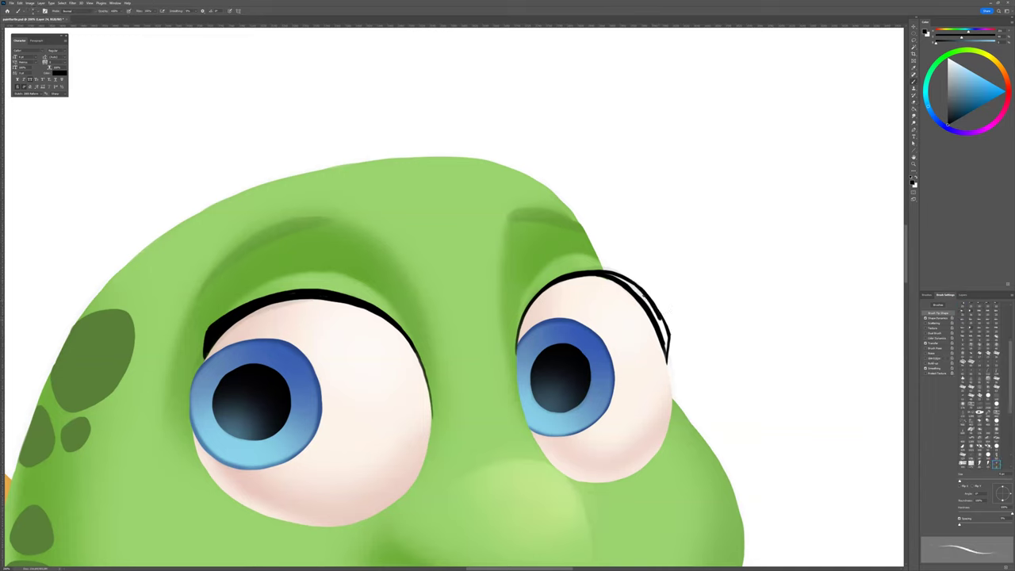
{"action": "mouse_move", "coordinate": [607, 274]}
{"action": "left_mouse_down"}
{"action": "mouse_move", "coordinate": [639, 293]}
{"action": "mouse_move", "coordinate": [665, 348]}
{"action": "left_mouse_up"}
{"action": "left_click_drag", "start_coordinate": [701, 414], "coordinate": [726, 421]}
Step: Erase the protruding outer edge of the smaller eye's eyelid line to give it a clean, tapered corner
{"action": "key", "text": "e"}
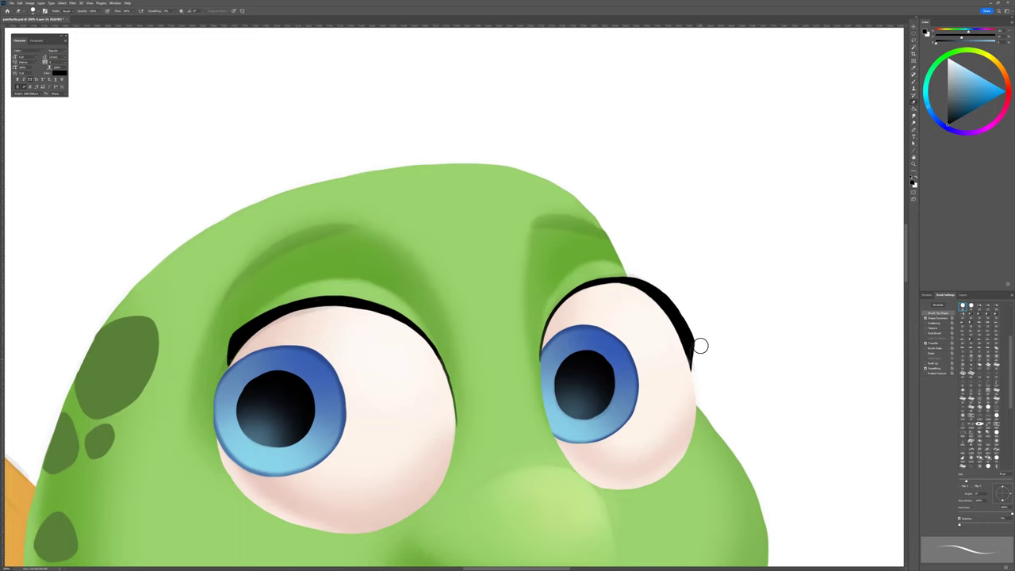
{"action": "left_click_drag", "start_coordinate": [694, 320], "coordinate": [697, 349]}
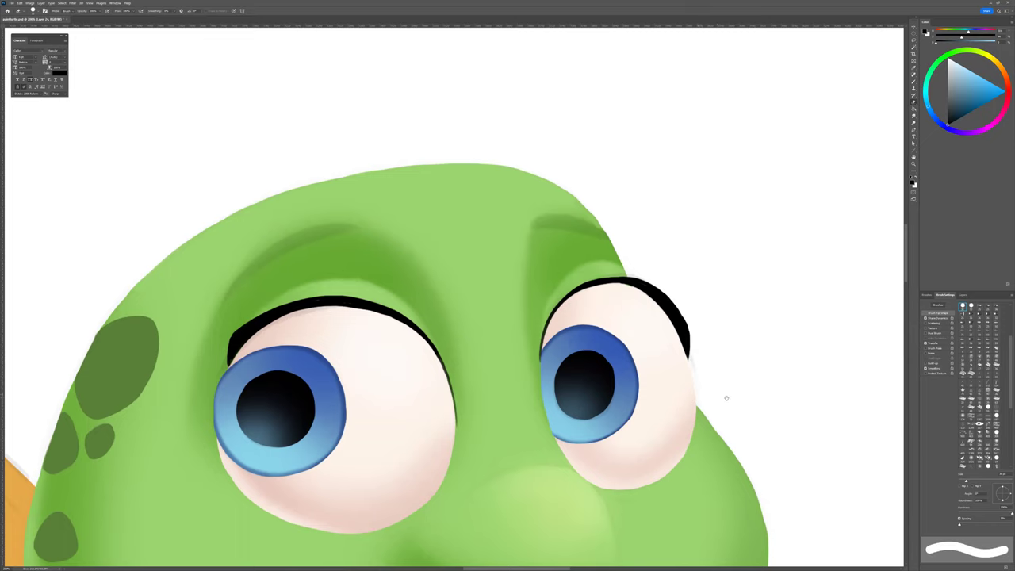
{"action": "left_click_drag", "start_coordinate": [725, 399], "coordinate": [766, 380]}
{"action": "left_click", "coordinate": [611, 403], "text": "ctrl+alt"}
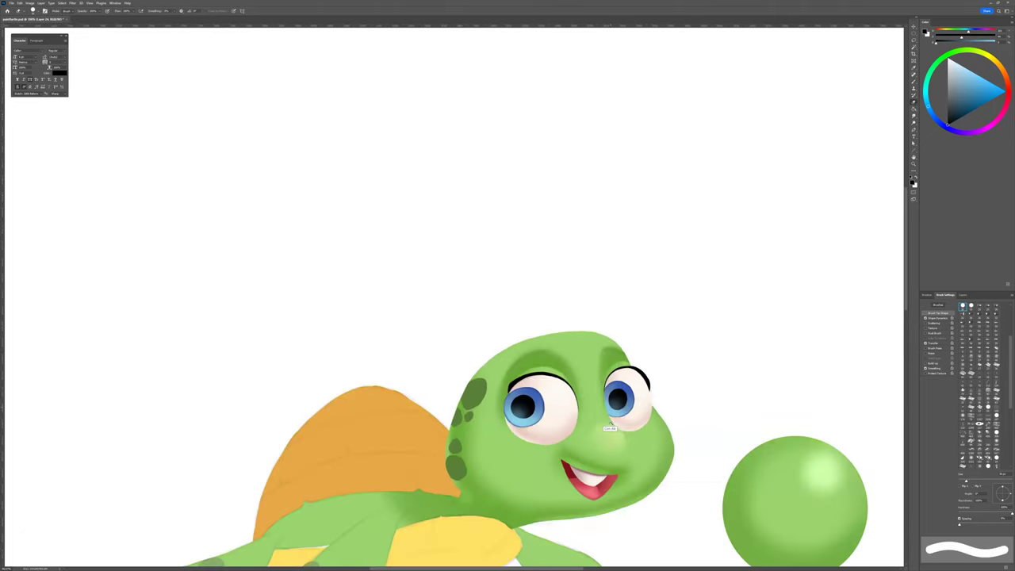
{"action": "left_click", "coordinate": [630, 357], "text": "ctrl"}
{"action": "scroll", "coordinate": [571, 394], "scroll_direction": "up", "scroll_amount": 3}
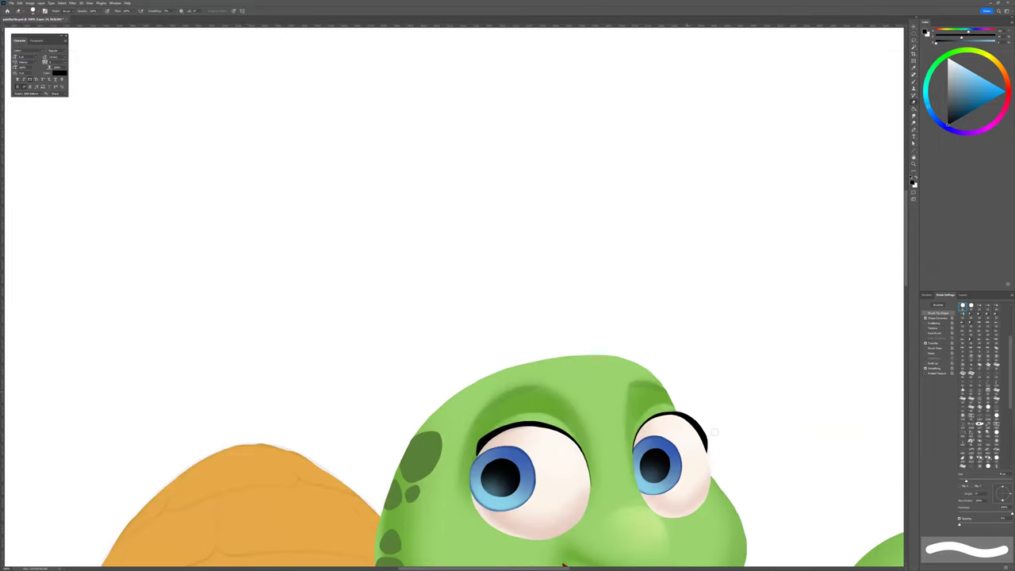
{"action": "left_click_drag", "start_coordinate": [708, 426], "coordinate": [706, 449]}
Step: Sample the dark green of the uppermost head spot and darken it further for the eyebrows
{"action": "scroll", "coordinate": [476, 396], "scroll_direction": "up", "scroll_amount": 3}
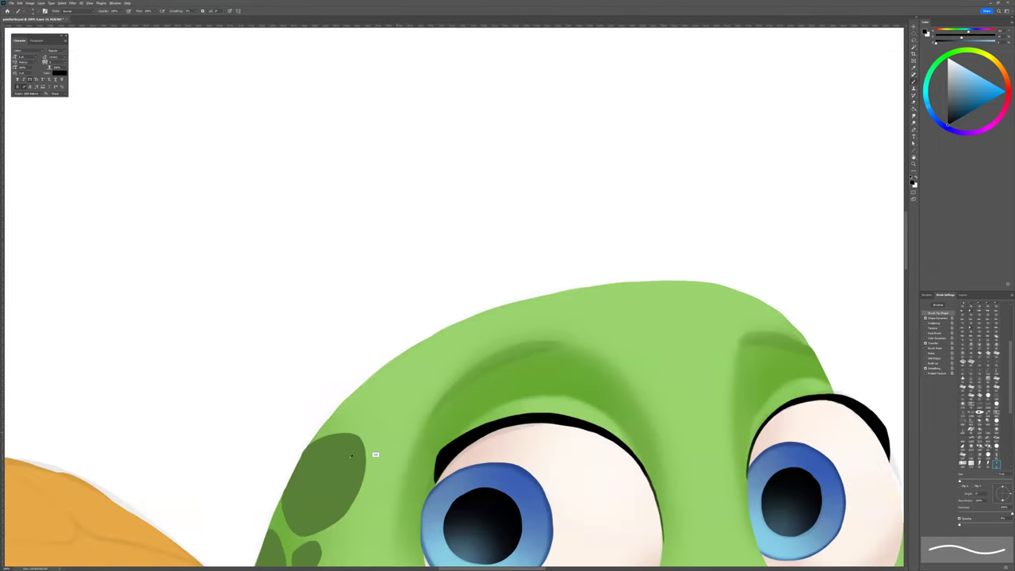
{"action": "left_click", "coordinate": [351, 455], "text": "alt"}
{"action": "mouse_move", "coordinate": [439, 409]}
{"action": "left_mouse_down"}
{"action": "mouse_move", "coordinate": [489, 367]}
{"action": "mouse_move", "coordinate": [536, 351]}
{"action": "left_mouse_up"}
{"action": "key", "text": "ctrl+z"}
{"action": "left_click_drag", "start_coordinate": [965, 43], "coordinate": [956, 44]}
Step: Add a new layer, outline a tapered dark green eyebrow above the larger eye, and fill it with the Paint Bucket
{"action": "left_click", "coordinate": [963, 295]}
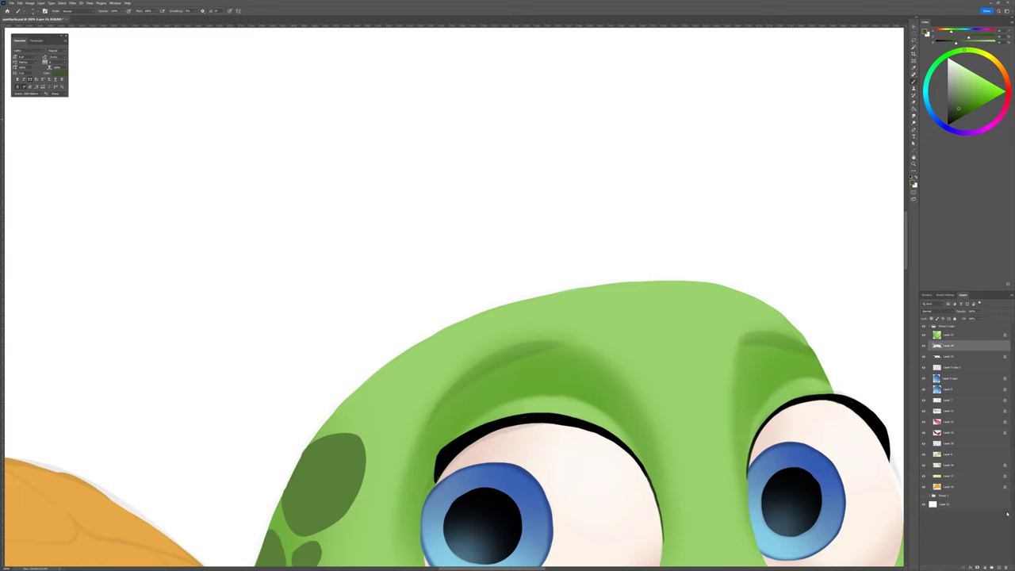
{"action": "left_click", "coordinate": [999, 567]}
{"action": "mouse_move", "coordinate": [430, 419]}
{"action": "left_mouse_down"}
{"action": "mouse_move", "coordinate": [474, 376]}
{"action": "mouse_move", "coordinate": [569, 345]}
{"action": "left_mouse_up"}
{"action": "mouse_move", "coordinate": [430, 416]}
{"action": "left_mouse_down"}
{"action": "mouse_move", "coordinate": [478, 357]}
{"action": "mouse_move", "coordinate": [507, 344]}
{"action": "mouse_move", "coordinate": [563, 343]}
{"action": "mouse_move", "coordinate": [543, 341]}
{"action": "mouse_move", "coordinate": [569, 344]}
{"action": "left_mouse_up"}
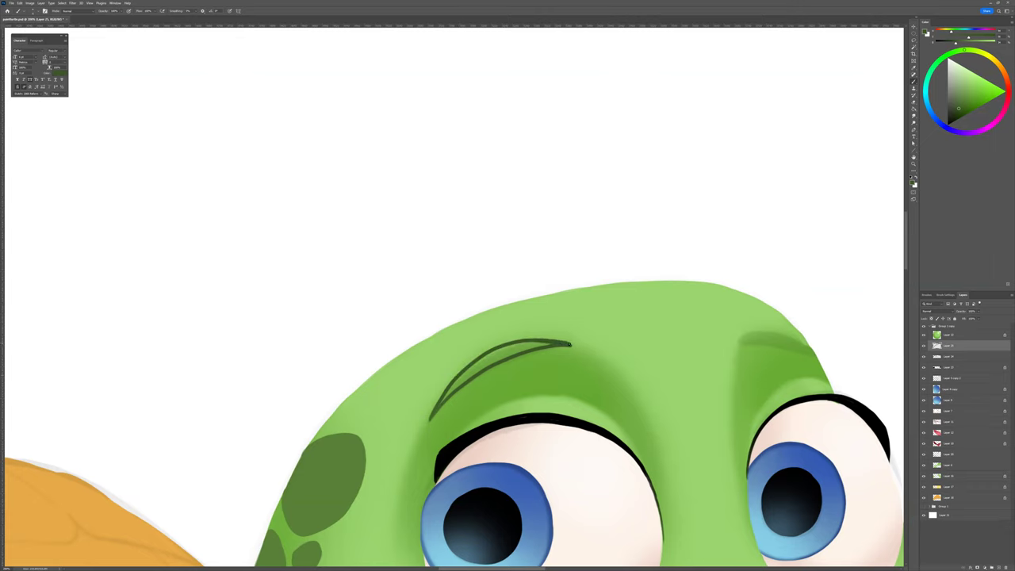
{"action": "key", "text": "g"}
{"action": "left_click", "coordinate": [530, 348]}
{"action": "key", "text": "b"}
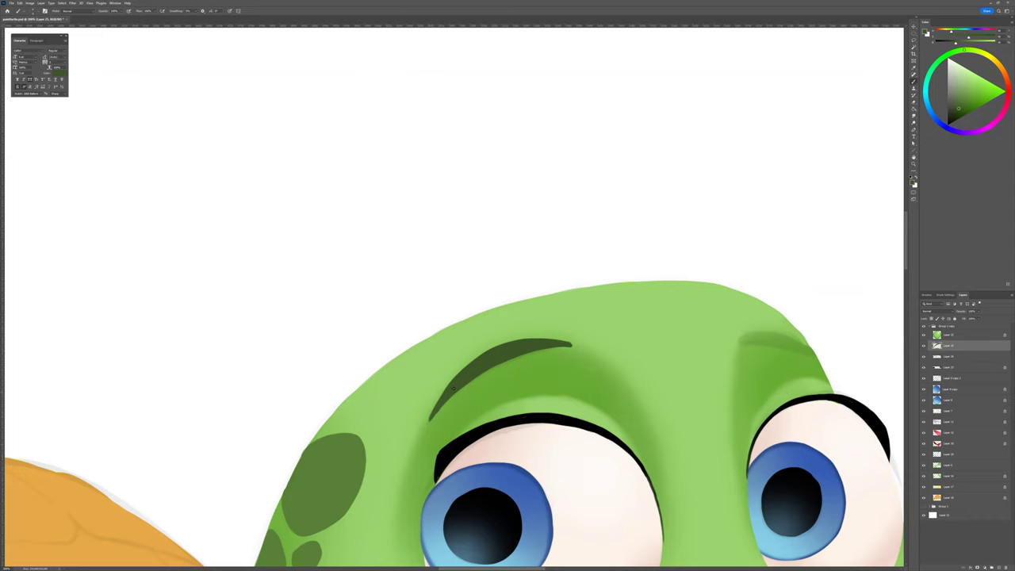
Step: Paint a matching dark green eyebrow above the smaller eye, ending at the head's edge
{"action": "left_click_drag", "start_coordinate": [545, 443], "coordinate": [482, 436]}
{"action": "left_click_drag", "start_coordinate": [662, 461], "coordinate": [484, 428]}
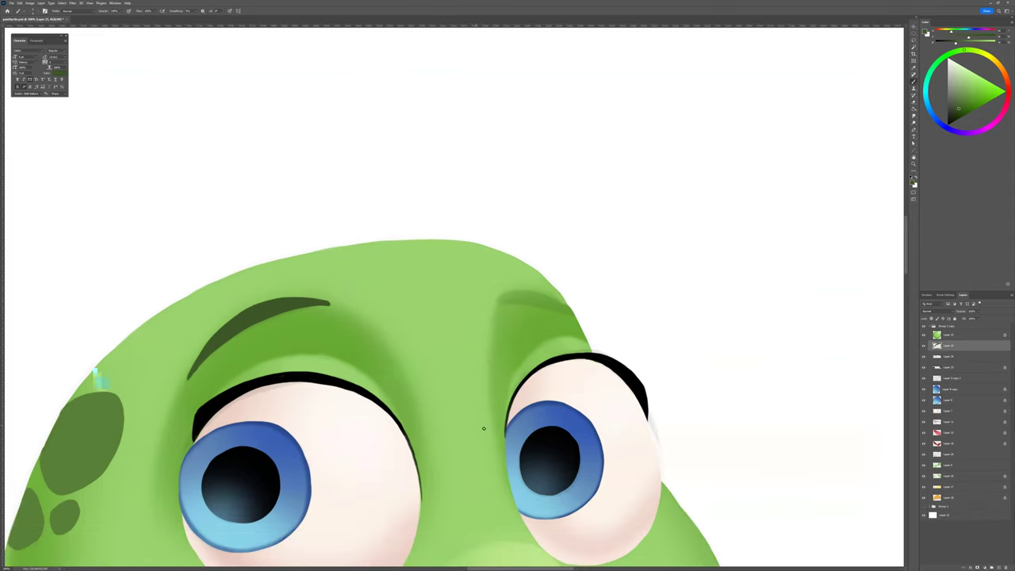
{"action": "mouse_move", "coordinate": [500, 297]}
{"action": "left_mouse_down"}
{"action": "mouse_move", "coordinate": [550, 294]}
{"action": "mouse_move", "coordinate": [576, 318]}
{"action": "left_mouse_up"}
{"action": "mouse_move", "coordinate": [500, 299]}
{"action": "left_mouse_down"}
{"action": "mouse_move", "coordinate": [574, 319]}
{"action": "mouse_move", "coordinate": [507, 297]}
{"action": "left_mouse_up"}
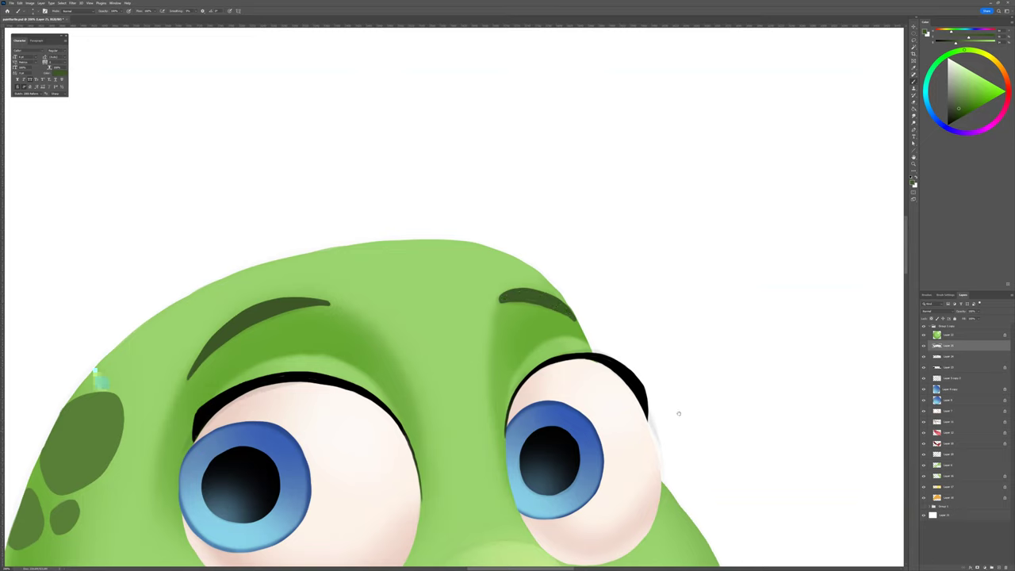
{"action": "scroll", "coordinate": [679, 413], "scroll_direction": "down", "scroll_amount": 4}
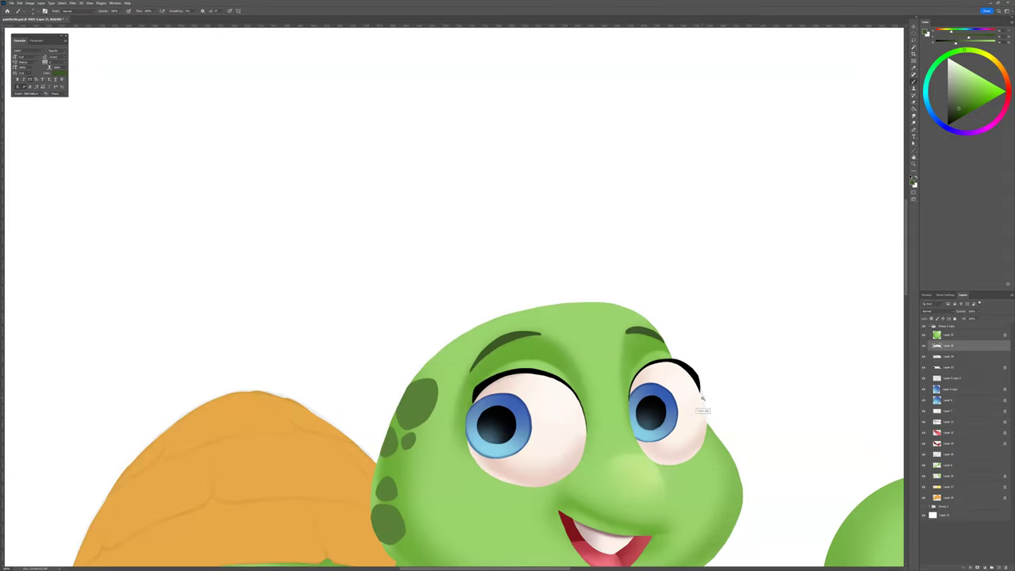
Step: Add a new layer and draw a thin dark green upper lip line past both mouth corners, with a short crease at the cheek end
{"action": "left_click_drag", "start_coordinate": [681, 408], "coordinate": [646, 306]}
{"action": "left_click", "coordinate": [984, 563]}
{"action": "scroll", "coordinate": [662, 464], "scroll_direction": "up", "scroll_amount": 4}
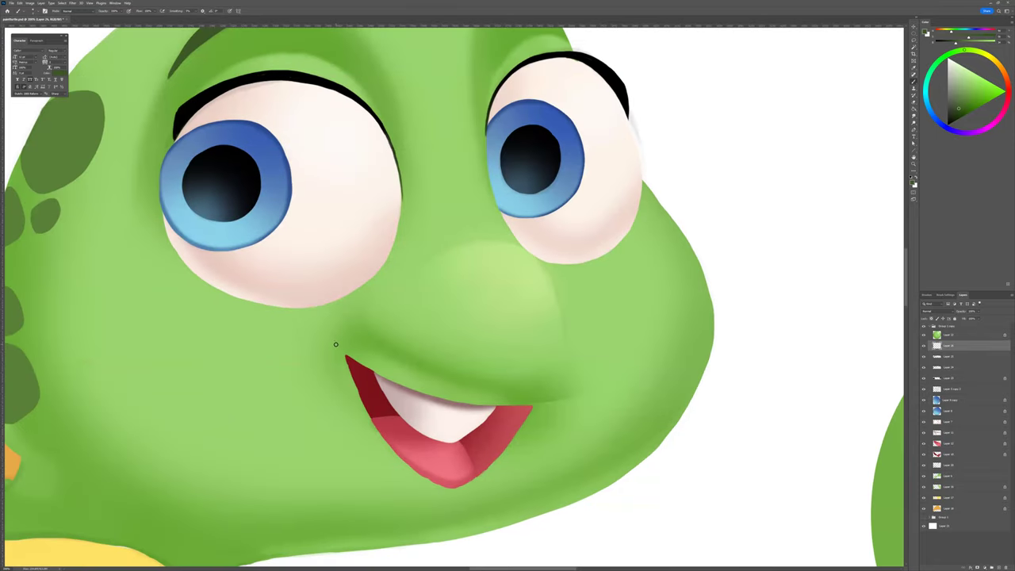
{"action": "mouse_move", "coordinate": [339, 349]}
{"action": "left_mouse_down"}
{"action": "mouse_move", "coordinate": [434, 398]}
{"action": "mouse_move", "coordinate": [520, 402]}
{"action": "mouse_move", "coordinate": [572, 428]}
{"action": "mouse_move", "coordinate": [552, 417]}
{"action": "mouse_move", "coordinate": [597, 410]}
{"action": "left_mouse_up"}
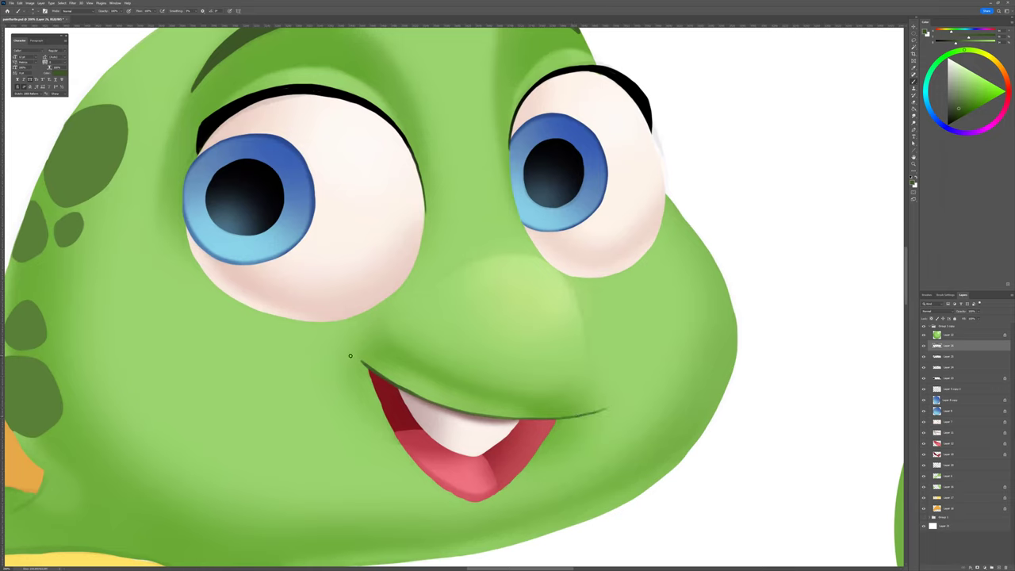
{"action": "mouse_move", "coordinate": [345, 357]}
{"action": "left_mouse_down"}
{"action": "mouse_move", "coordinate": [366, 358]}
{"action": "mouse_move", "coordinate": [344, 358]}
{"action": "left_mouse_up"}
{"action": "left_click_drag", "start_coordinate": [436, 378], "coordinate": [456, 344]}
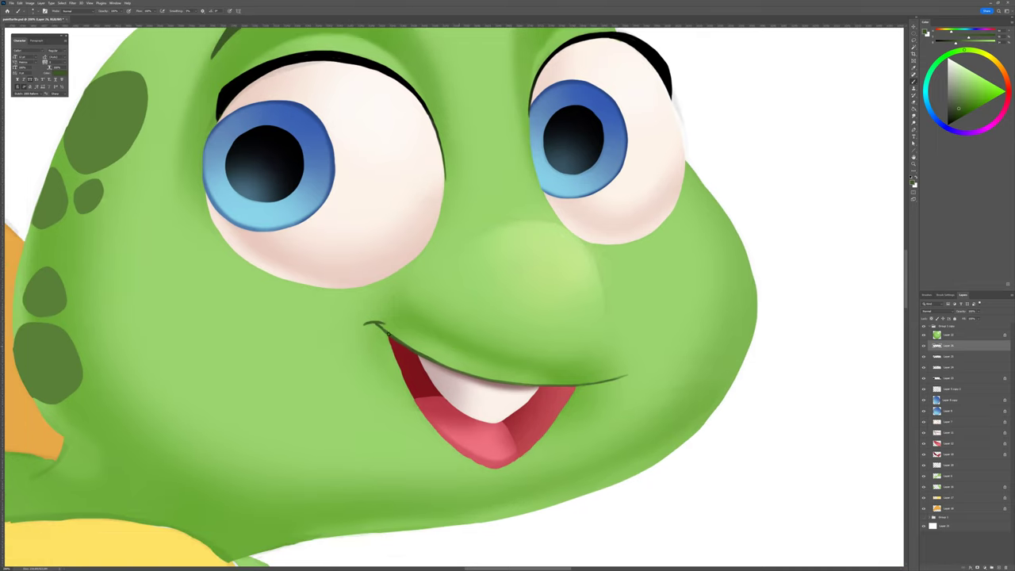
Step: Outline the mouth's lower edge in dark green and edge it with a thin light green line sampled from the nose
{"action": "left_click_drag", "start_coordinate": [391, 349], "coordinate": [402, 374]}
{"action": "mouse_move", "coordinate": [424, 413]}
{"action": "left_mouse_down"}
{"action": "mouse_move", "coordinate": [468, 458]}
{"action": "mouse_move", "coordinate": [499, 468]}
{"action": "mouse_move", "coordinate": [513, 460]}
{"action": "left_mouse_up"}
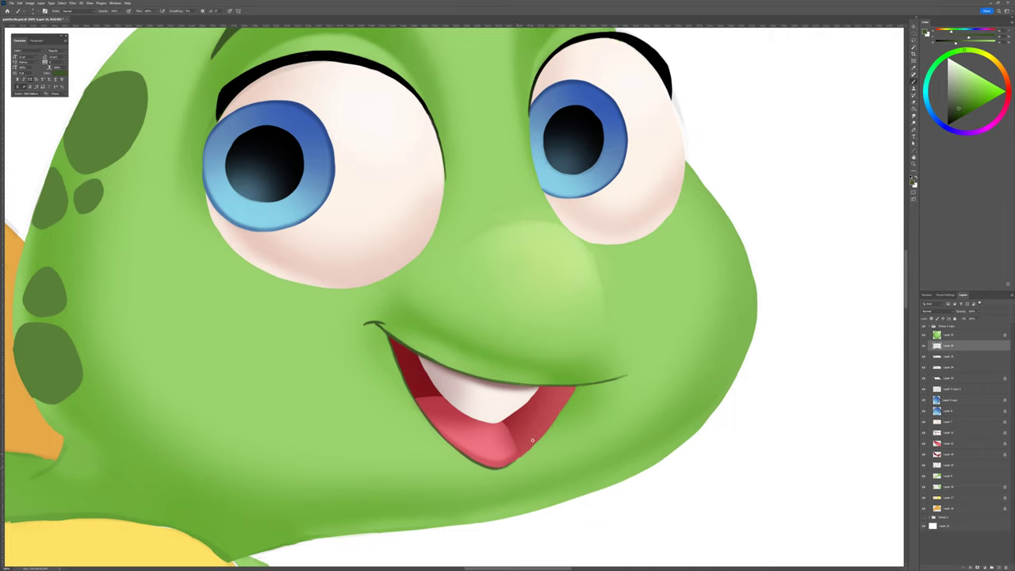
{"action": "left_click", "coordinate": [528, 225], "text": "alt"}
{"action": "left_click_drag", "start_coordinate": [398, 374], "coordinate": [420, 412]}
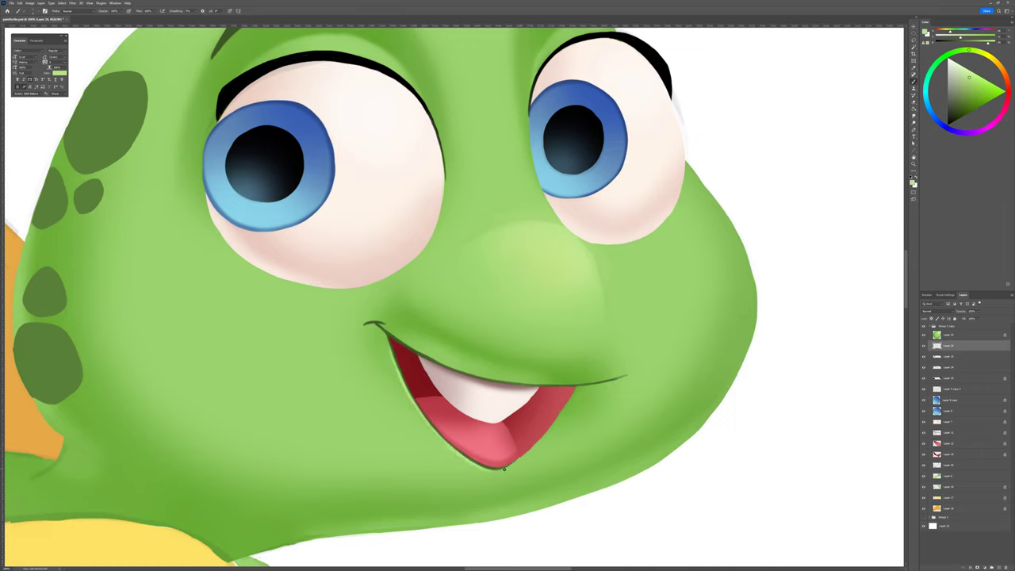
Step: Sample the tongue's pink, shift it to a paler pink, paint small highlights on the tongue tip, and save the file
{"action": "left_click", "coordinate": [517, 456], "text": "alt"}
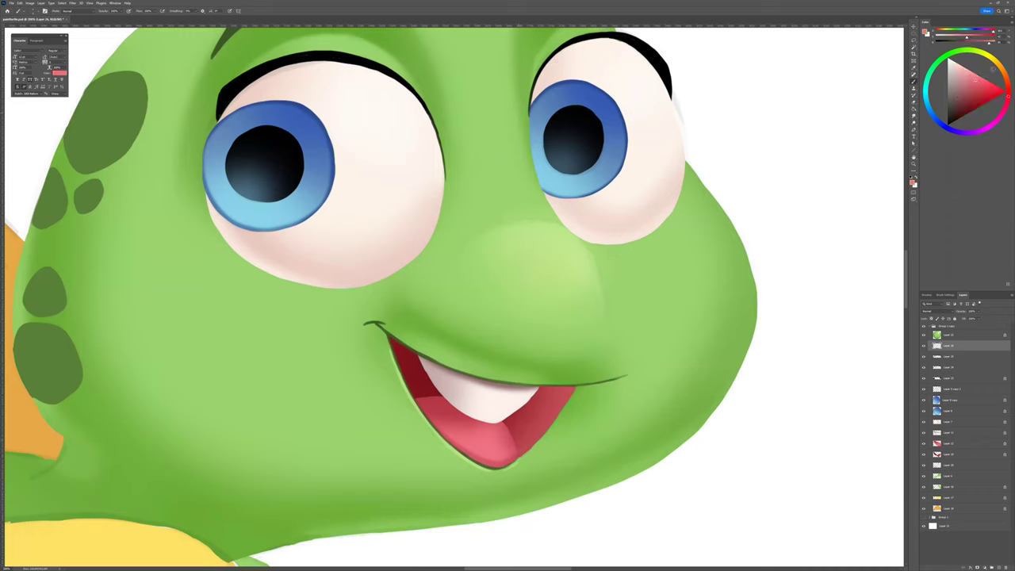
{"action": "left_click_drag", "start_coordinate": [966, 37], "coordinate": [955, 37]}
{"action": "left_click_drag", "start_coordinate": [500, 437], "coordinate": [496, 432]}
{"action": "left_click_drag", "start_coordinate": [976, 30], "coordinate": [985, 30]}
{"action": "left_click", "coordinate": [946, 37]}
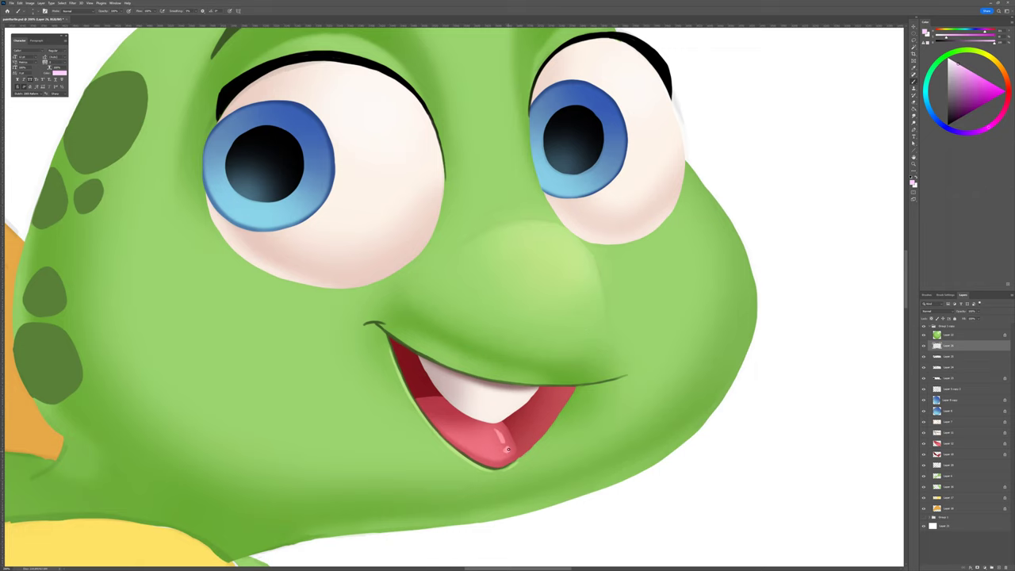
{"action": "key", "text": "ctrl+s"}
{"action": "left_click_drag", "start_coordinate": [539, 418], "coordinate": [551, 433]}
Step: Draw thin greyish pink dividing lines between the teeth and soften them with the Eraser
{"action": "left_click", "coordinate": [499, 398], "text": "alt"}
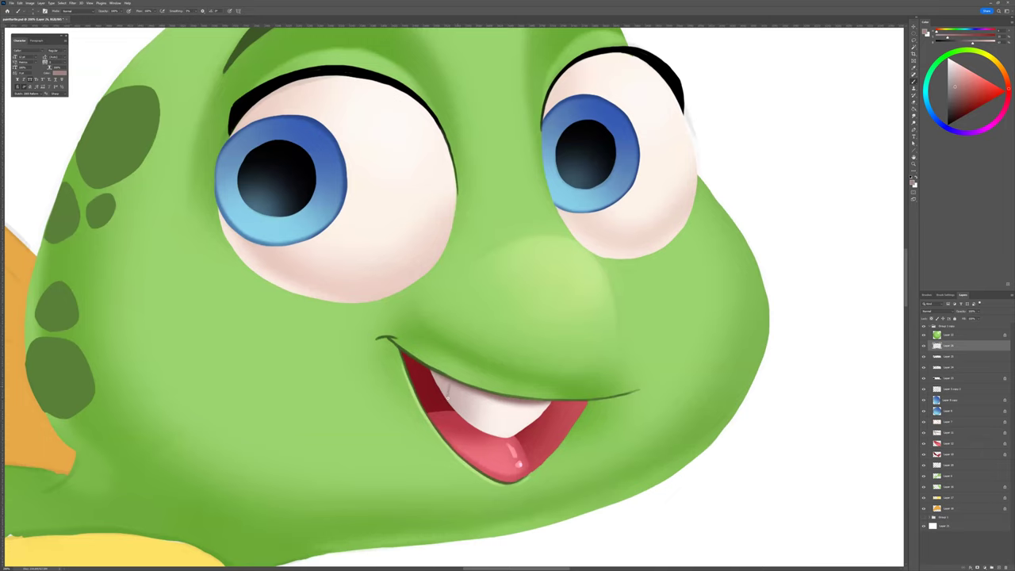
{"action": "left_click", "coordinate": [476, 390], "text": "alt"}
{"action": "left_click_drag", "start_coordinate": [476, 390], "coordinate": [474, 418]}
{"action": "scroll", "coordinate": [535, 390], "scroll_direction": "down", "scroll_amount": 2}
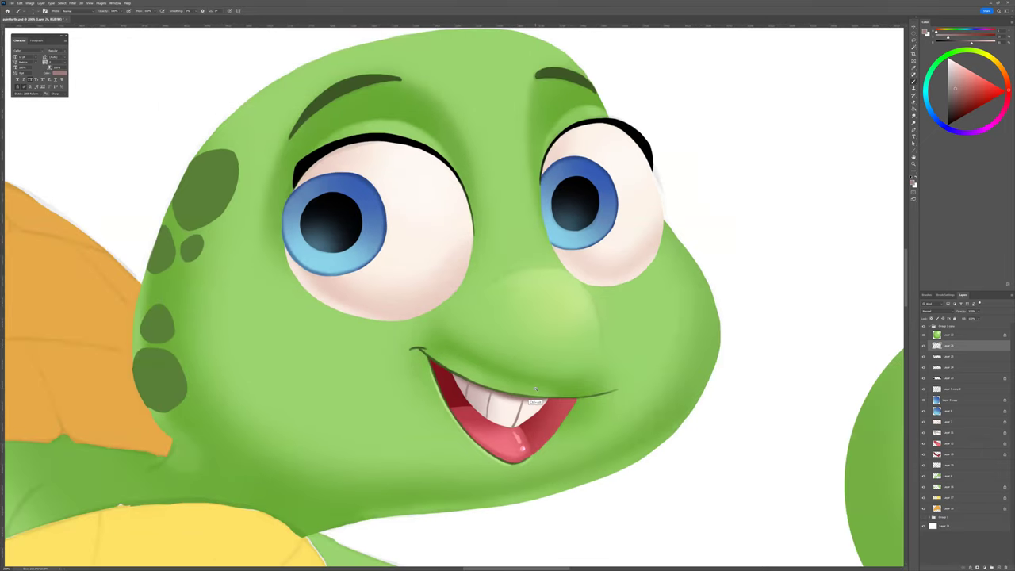
{"action": "scroll", "coordinate": [536, 388], "scroll_direction": "down", "scroll_amount": 4}
{"action": "scroll", "coordinate": [503, 316], "scroll_direction": "down", "scroll_amount": 3}
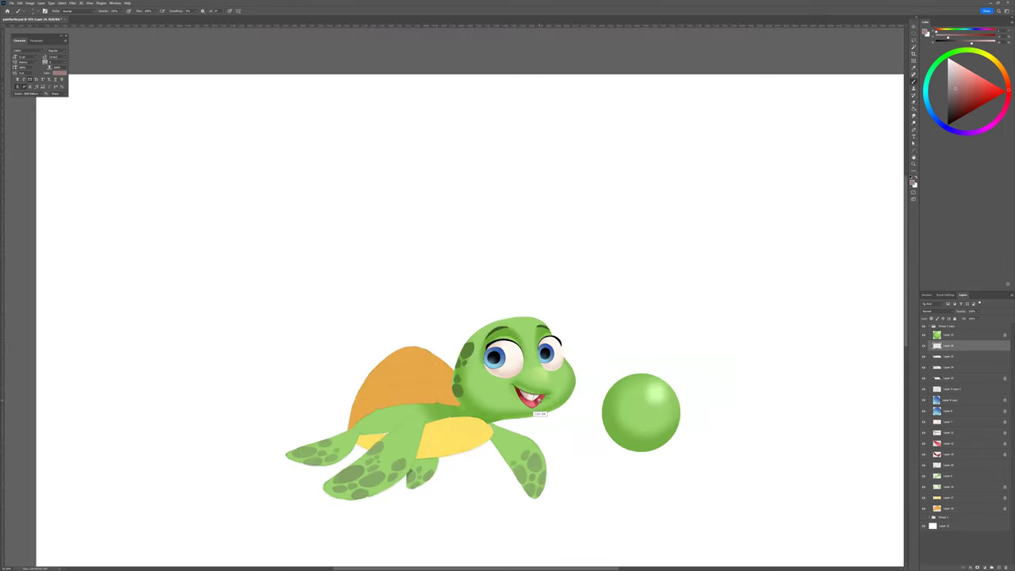
{"action": "key", "text": "e"}
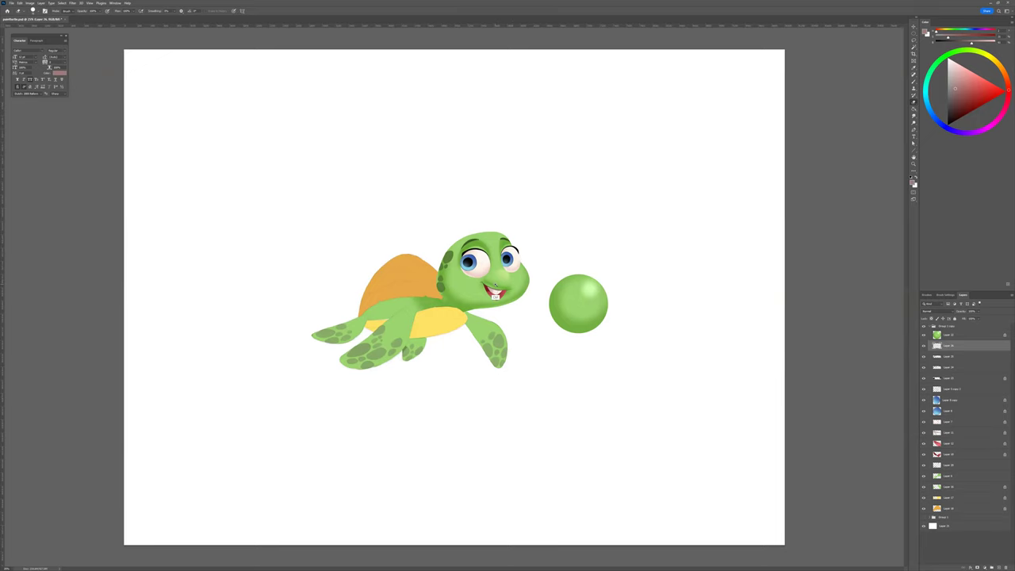
{"action": "scroll", "coordinate": [496, 297], "scroll_direction": "up", "scroll_amount": 6}
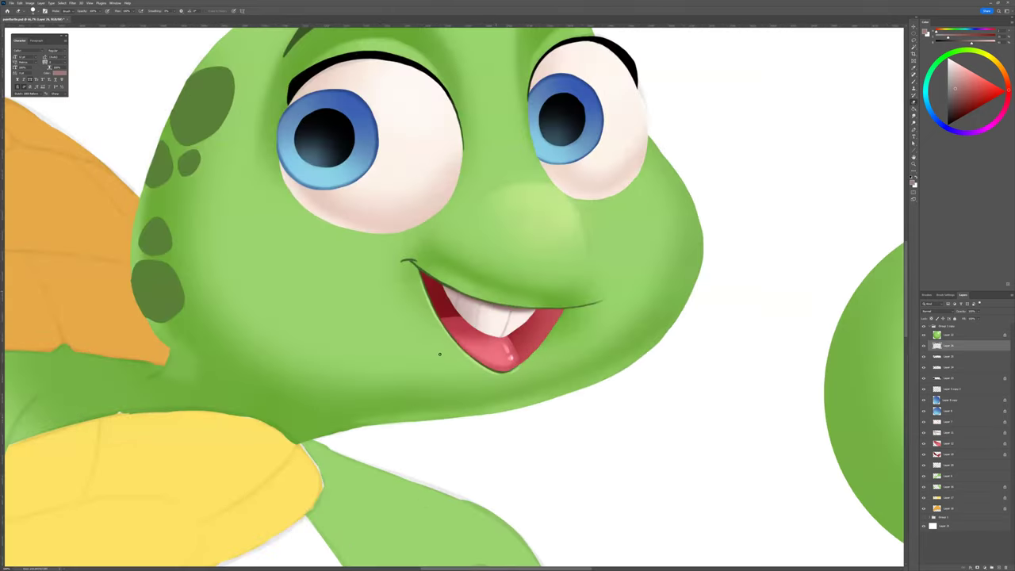
Step: Sample a light green, make it paler, and paint two small highlights along the lower lip's edge
{"action": "scroll", "coordinate": [442, 351], "scroll_direction": "up", "scroll_amount": 1}
{"action": "left_click", "coordinate": [440, 356], "text": "alt"}
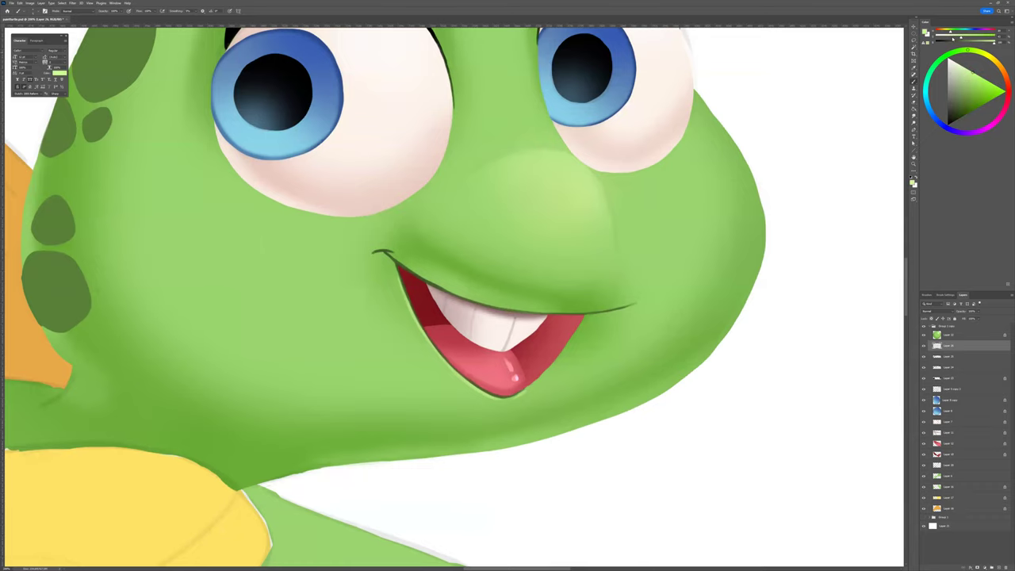
{"action": "left_click_drag", "start_coordinate": [435, 356], "coordinate": [442, 362]}
{"action": "left_click_drag", "start_coordinate": [583, 417], "coordinate": [586, 473]}
{"action": "left_click_drag", "start_coordinate": [619, 395], "coordinate": [565, 440]}
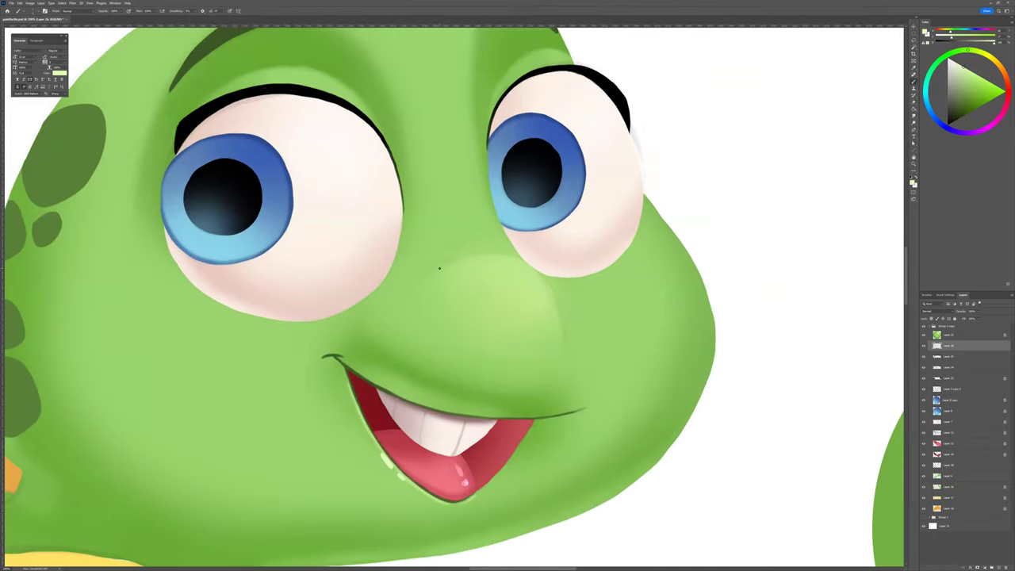
Step: Paint a pale green highlight arc over the nose's top and front edge, with a thinner crease highlight just above it
{"action": "mouse_move", "coordinate": [413, 281]}
{"action": "left_mouse_down"}
{"action": "mouse_move", "coordinate": [457, 257]}
{"action": "mouse_move", "coordinate": [501, 250]}
{"action": "left_mouse_up"}
{"action": "key", "text": "ctrl+z"}
{"action": "mouse_move", "coordinate": [429, 271]}
{"action": "left_mouse_down"}
{"action": "mouse_move", "coordinate": [480, 253]}
{"action": "mouse_move", "coordinate": [532, 266]}
{"action": "mouse_move", "coordinate": [520, 256]}
{"action": "mouse_move", "coordinate": [549, 284]}
{"action": "mouse_move", "coordinate": [568, 348]}
{"action": "left_mouse_up"}
{"action": "left_click_drag", "start_coordinate": [588, 419], "coordinate": [625, 492]}
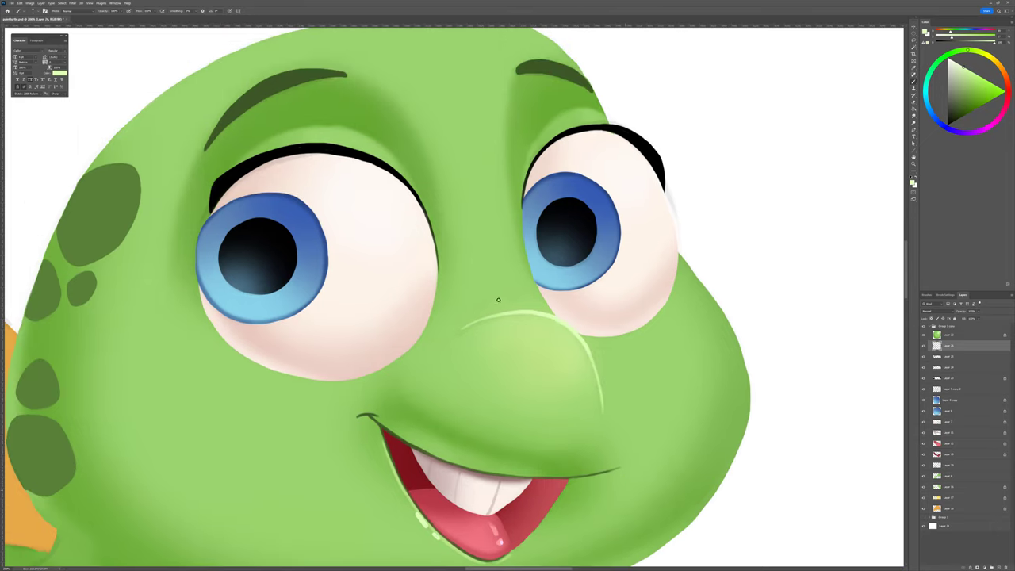
{"action": "left_click_drag", "start_coordinate": [475, 304], "coordinate": [524, 301]}
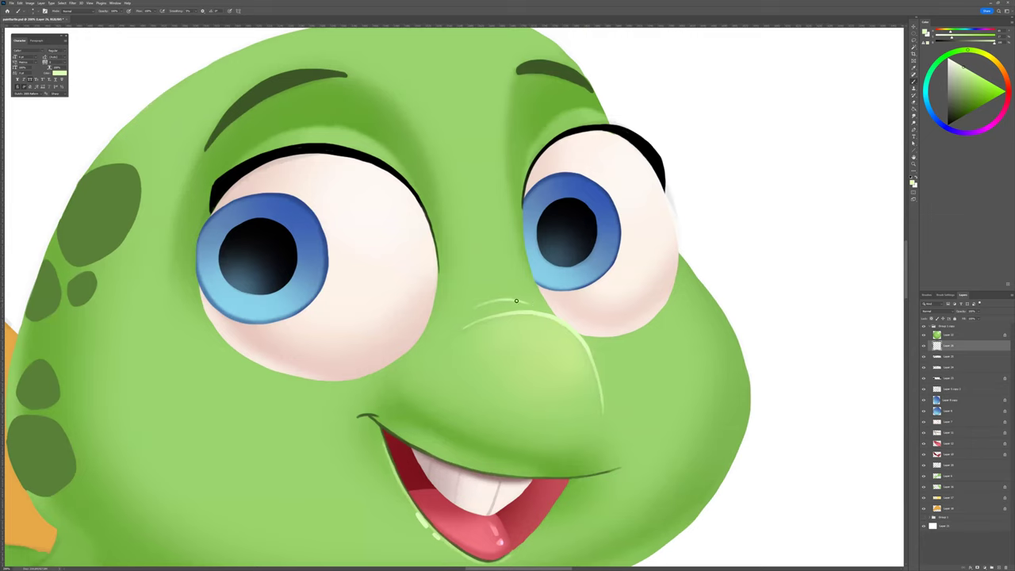
{"action": "left_click_drag", "start_coordinate": [559, 395], "coordinate": [562, 425]}
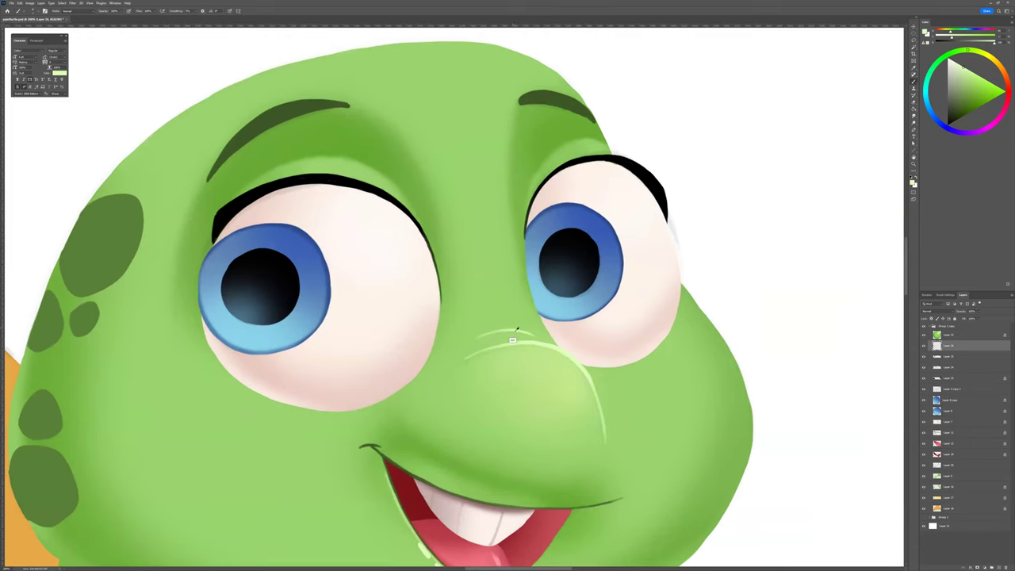
Step: Turn off the brush's Shape Dynamics and blend the nose highlights into the skin using sampled pale greens
{"action": "left_click", "coordinate": [944, 295]}
{"action": "left_click", "coordinate": [925, 319]}
{"action": "key", "text": "]"}
{"action": "key", "text": "e"}
{"action": "key", "text": "b"}
{"action": "key", "text": "]"}
{"action": "left_click", "coordinate": [483, 339], "text": "alt"}
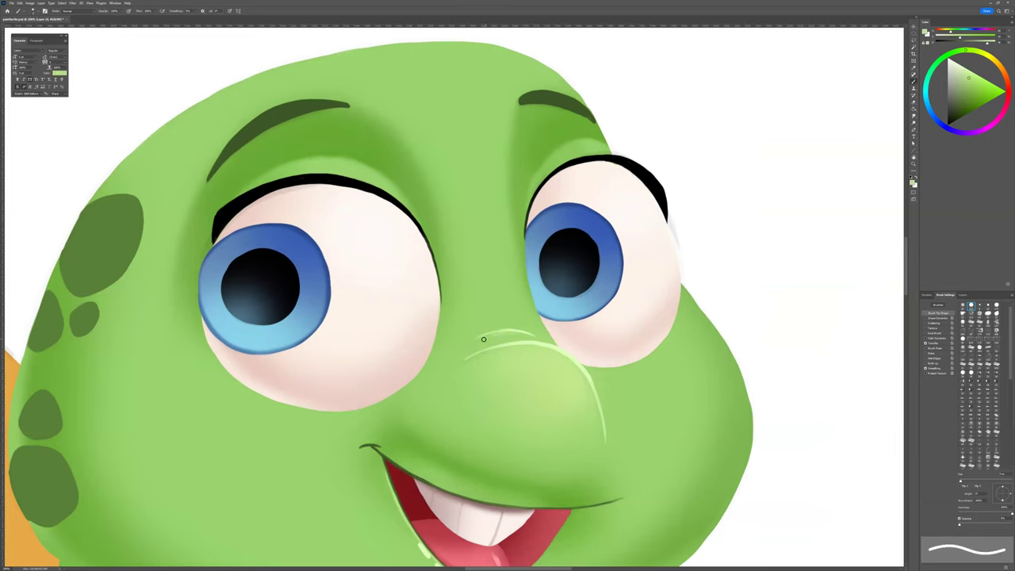
{"action": "left_click", "coordinate": [545, 345], "text": "alt"}
{"action": "left_click_drag", "start_coordinate": [492, 351], "coordinate": [521, 345]}
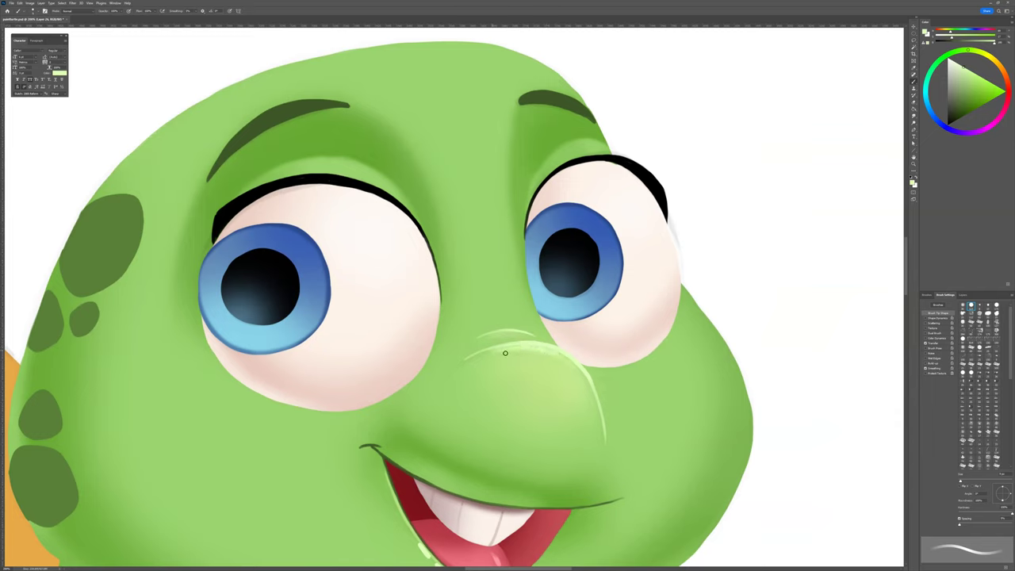
{"action": "left_click", "coordinate": [552, 362], "text": "alt"}
{"action": "left_click_drag", "start_coordinate": [594, 462], "coordinate": [556, 421]}
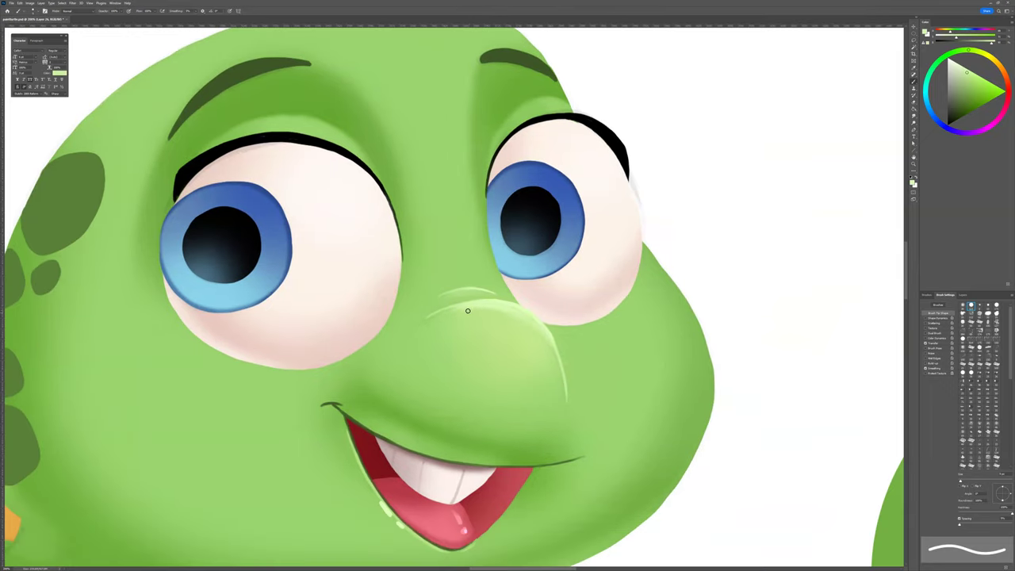
{"action": "left_click_drag", "start_coordinate": [593, 467], "coordinate": [622, 457]}
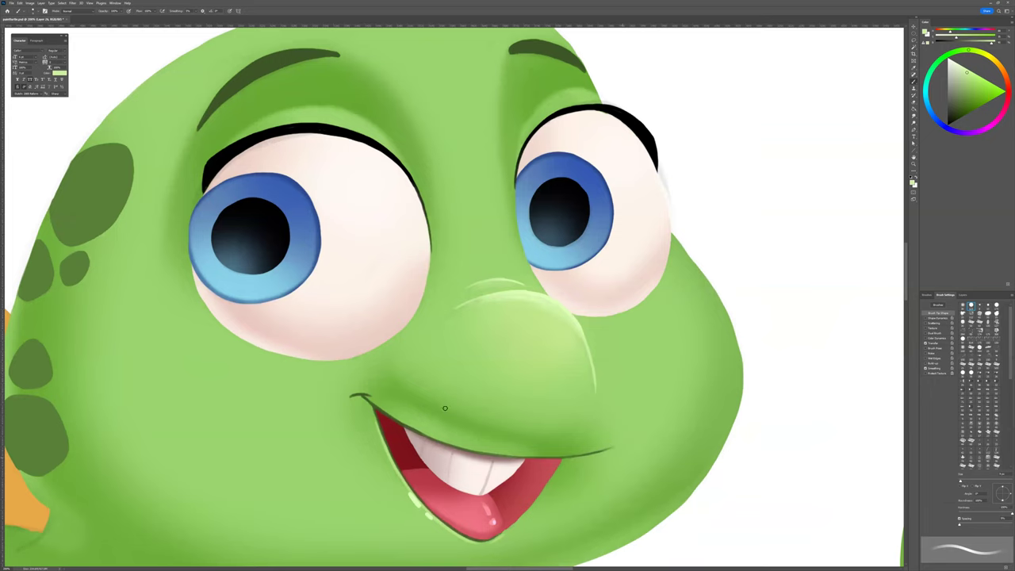
Step: Sample the nose's pale green highlight and paint a soft thin highlight just above the upper lip line
{"action": "left_click", "coordinate": [496, 297], "text": "alt"}
{"action": "mouse_move", "coordinate": [391, 412]}
{"action": "left_mouse_down"}
{"action": "mouse_move", "coordinate": [435, 436]}
{"action": "mouse_move", "coordinate": [543, 453]}
{"action": "left_mouse_up"}
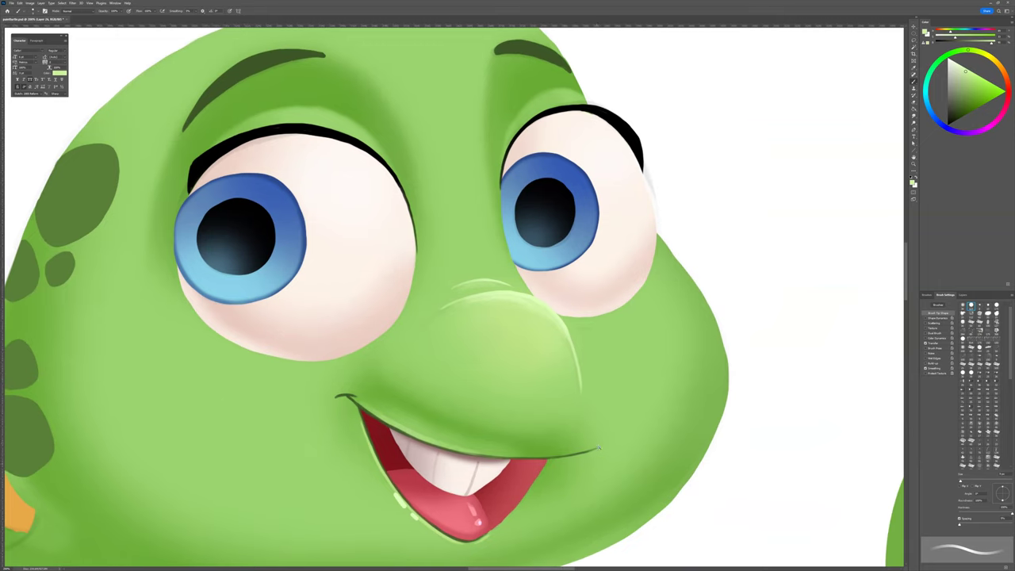
{"action": "scroll", "coordinate": [598, 462], "scroll_direction": "down", "scroll_amount": 2}
{"action": "scroll", "coordinate": [600, 458], "scroll_direction": "down", "scroll_amount": 2}
{"action": "scroll", "coordinate": [604, 450], "scroll_direction": "up", "scroll_amount": 4}
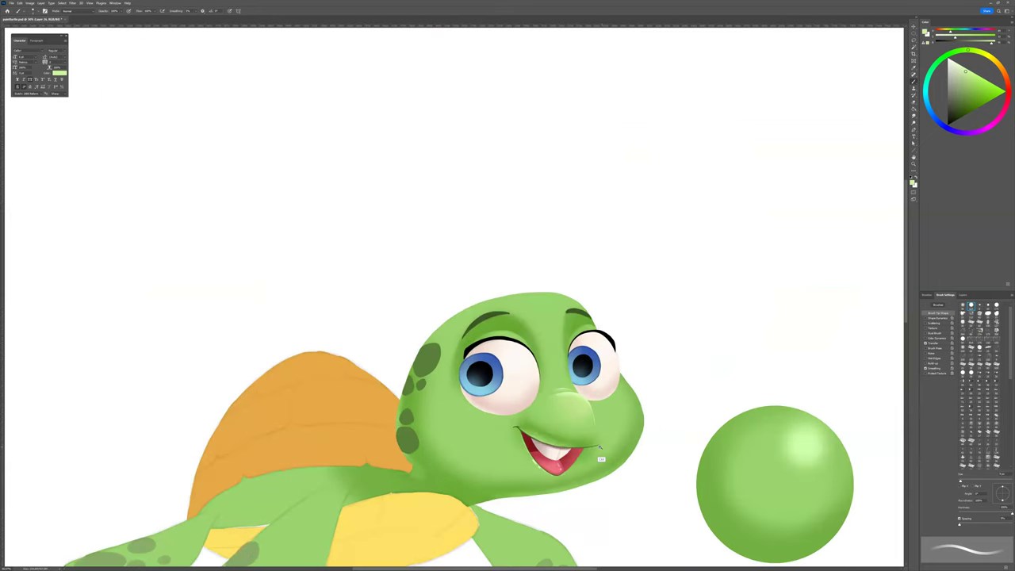
{"action": "left_click_drag", "start_coordinate": [592, 452], "coordinate": [608, 433]}
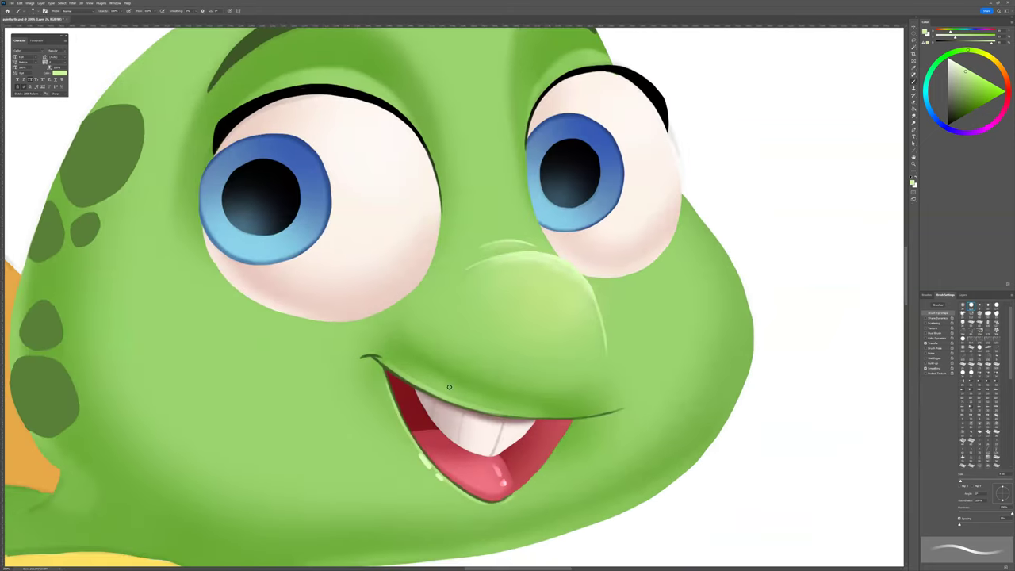
Step: Darken and soften the crease at the cheek end of the mouth using sampled greens
{"action": "left_click", "coordinate": [368, 366], "text": "alt"}
{"action": "mouse_move", "coordinate": [366, 356]}
{"action": "left_mouse_down"}
{"action": "mouse_move", "coordinate": [382, 363]}
{"action": "mouse_move", "coordinate": [374, 359]}
{"action": "left_mouse_up"}
{"action": "left_click", "coordinate": [374, 367], "text": "alt"}
{"action": "left_click", "coordinate": [378, 370], "text": "alt"}
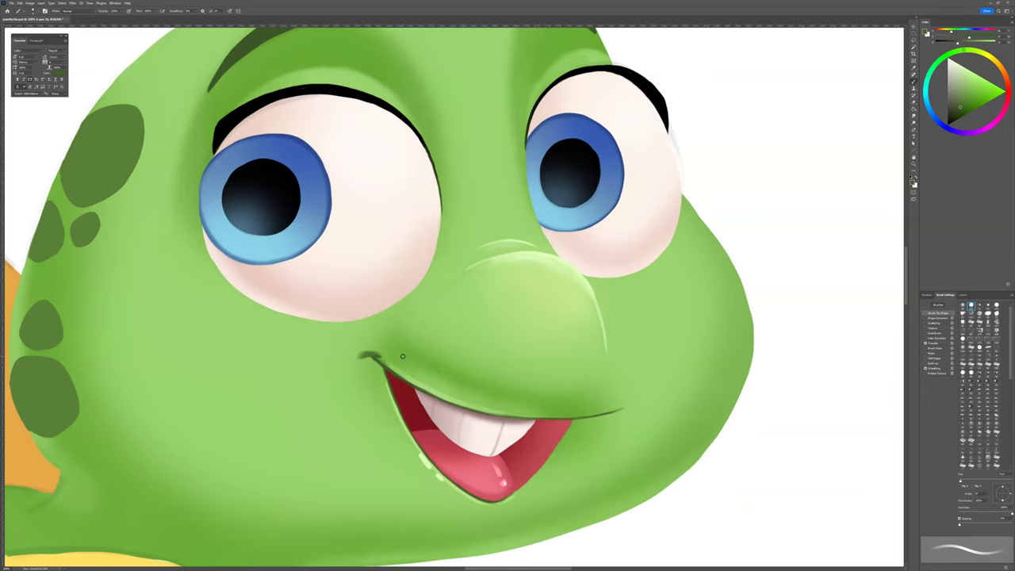
{"action": "left_click_drag", "start_coordinate": [590, 467], "coordinate": [576, 479]}
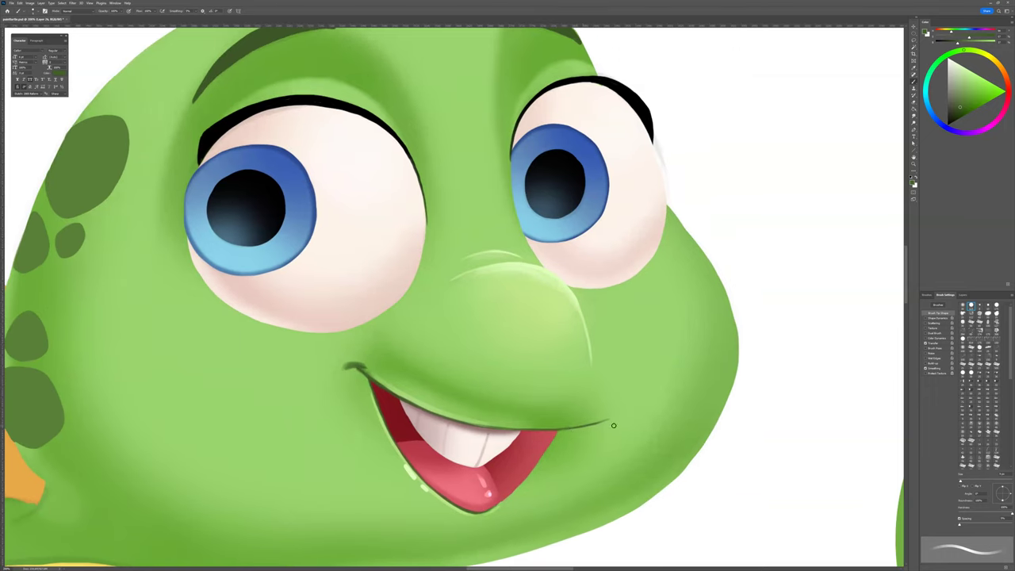
Step: Shade the far end of the upper lip line with sampled greens and a smaller brush
{"action": "left_click", "coordinate": [561, 429], "text": "alt"}
{"action": "left_click_drag", "start_coordinate": [680, 499], "coordinate": [660, 502]}
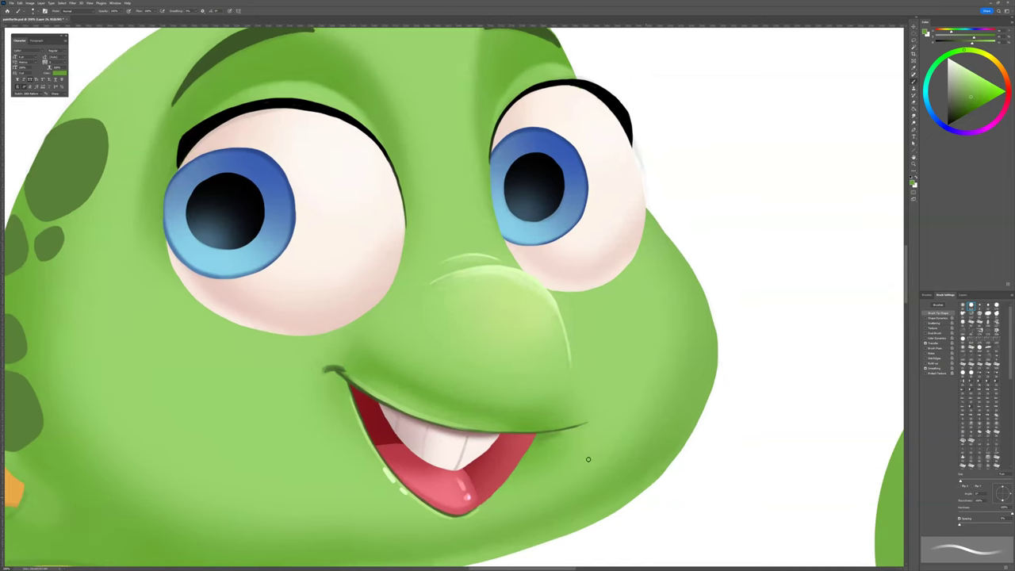
{"action": "left_click", "coordinate": [535, 434], "text": "alt"}
{"action": "key", "text": "["}
{"action": "key", "text": "["}
{"action": "left_click_drag", "start_coordinate": [536, 434], "coordinate": [535, 435]}
{"action": "mouse_move", "coordinate": [569, 395]}
{"action": "left_mouse_down"}
{"action": "mouse_move", "coordinate": [591, 435]}
{"action": "mouse_move", "coordinate": [615, 451]}
{"action": "left_mouse_up"}
Step: Turn Shape Dynamics back on, then draw a tapered dark green line beneath the larger eye and clean its end with the Eraser
{"action": "left_click", "coordinate": [926, 294]}
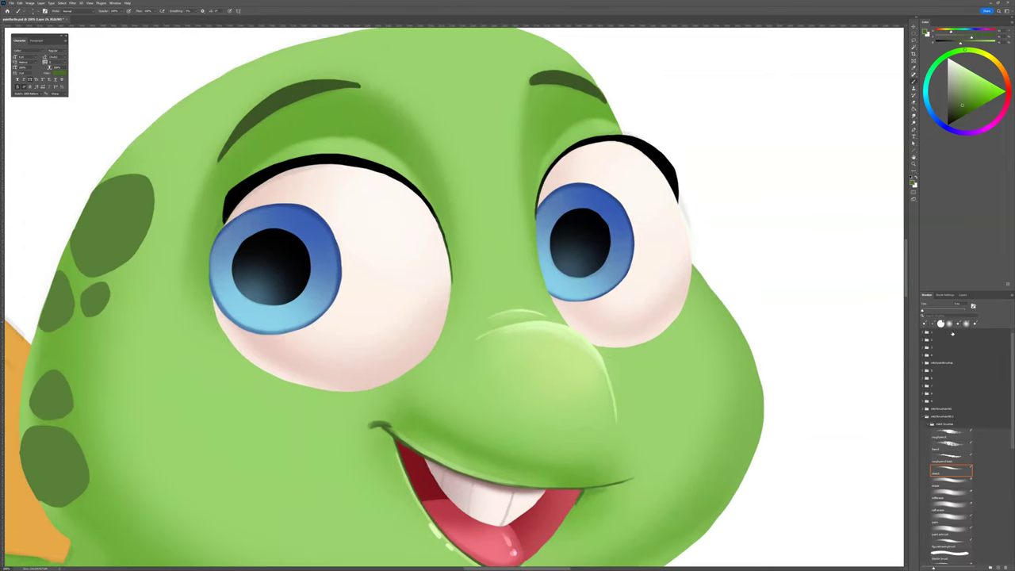
{"action": "left_click", "coordinate": [962, 295]}
{"action": "left_click", "coordinate": [948, 297]}
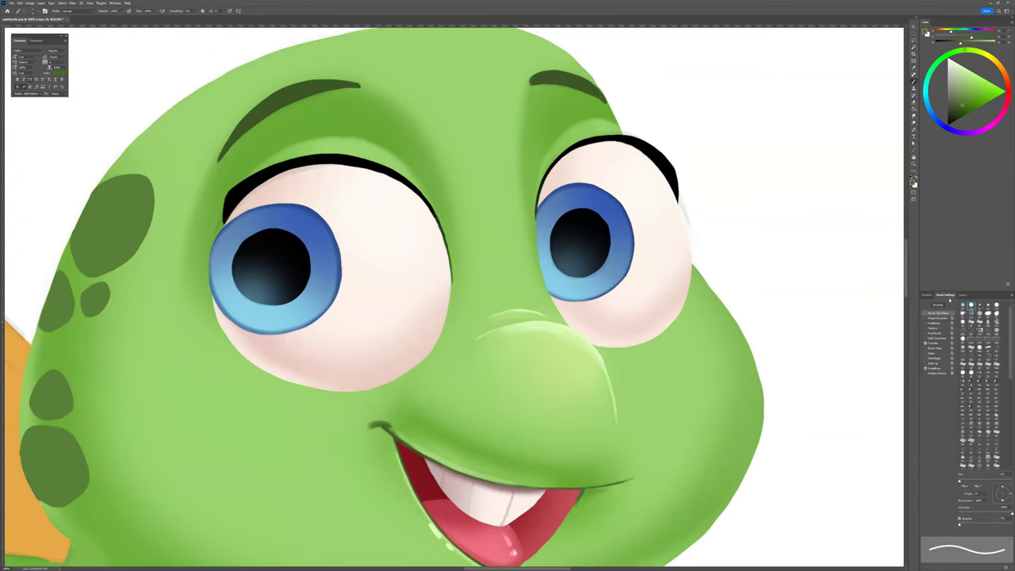
{"action": "left_click", "coordinate": [925, 318]}
{"action": "left_click", "coordinate": [385, 427], "text": "alt"}
{"action": "left_click_drag", "start_coordinate": [219, 324], "coordinate": [271, 375]}
{"action": "key", "text": "ctrl+z"}
{"action": "mouse_move", "coordinate": [217, 319]}
{"action": "left_mouse_down"}
{"action": "mouse_move", "coordinate": [241, 354]}
{"action": "mouse_move", "coordinate": [295, 384]}
{"action": "mouse_move", "coordinate": [365, 390]}
{"action": "mouse_move", "coordinate": [405, 374]}
{"action": "left_mouse_up"}
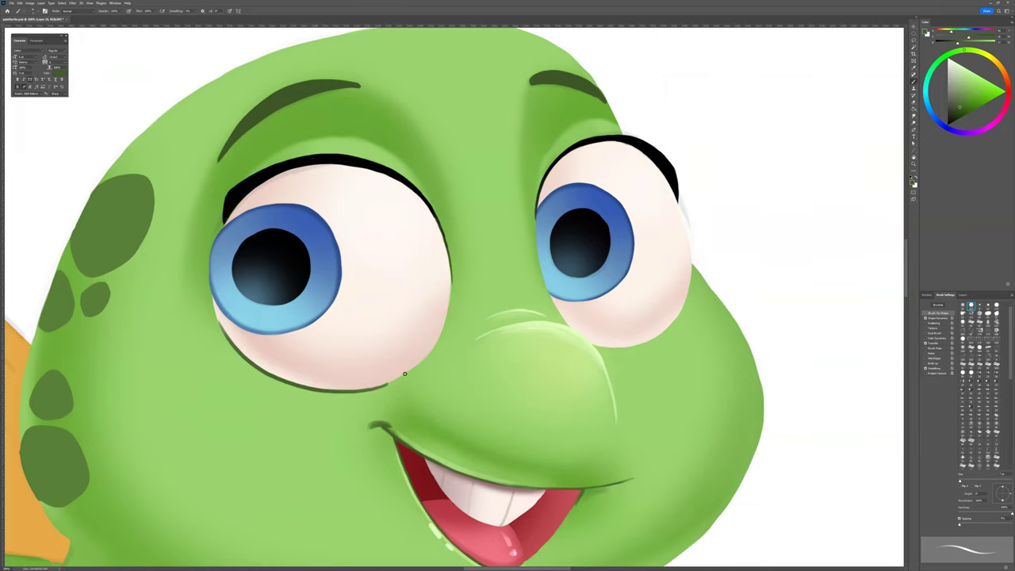
{"action": "key", "text": "e"}
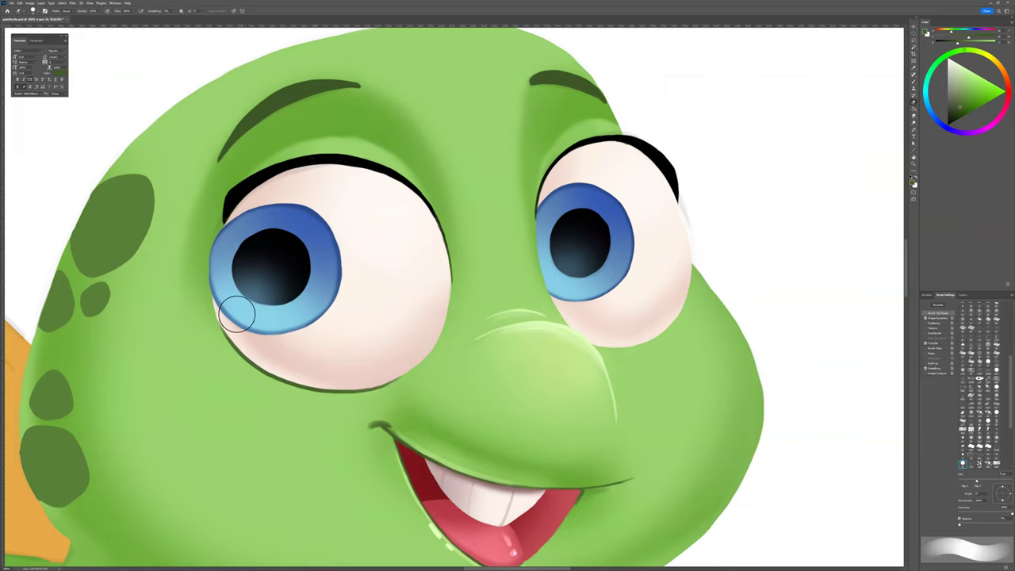
Step: Draw a matching dark green line beneath the smaller eye, from the nose to the eye's outer edge
{"action": "key", "text": "space"}
{"action": "left_click_drag", "start_coordinate": [612, 446], "coordinate": [570, 487]}
{"action": "key", "text": "b"}
{"action": "mouse_move", "coordinate": [550, 387]}
{"action": "left_mouse_down"}
{"action": "mouse_move", "coordinate": [600, 385]}
{"action": "mouse_move", "coordinate": [633, 359]}
{"action": "left_mouse_up"}
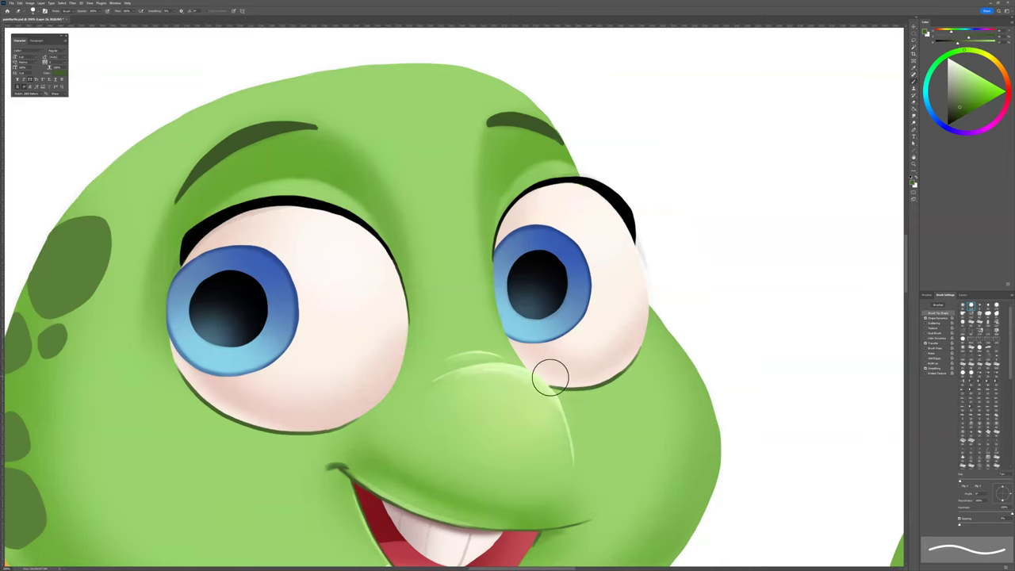
{"action": "key", "text": "comma"}
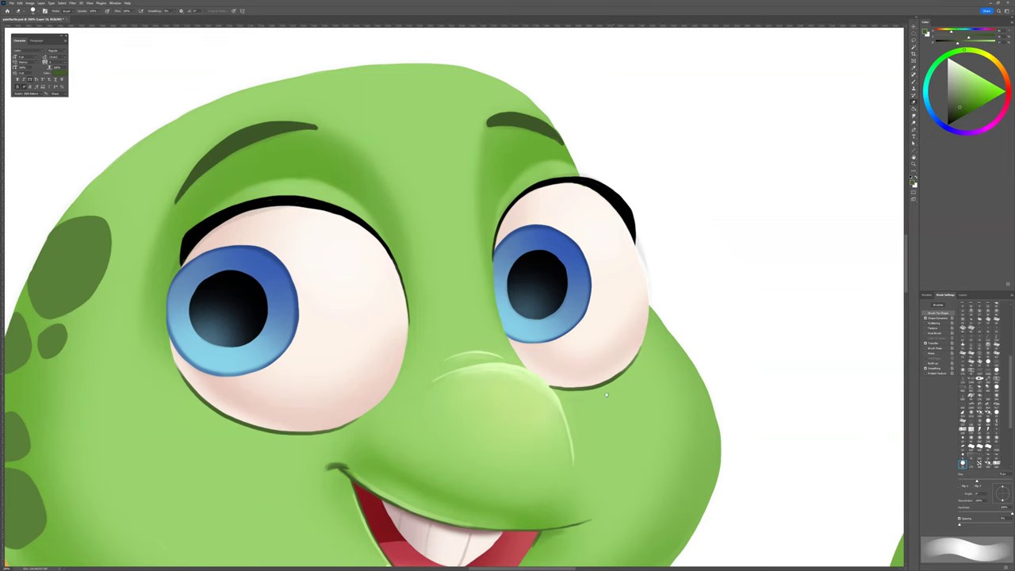
{"action": "scroll", "coordinate": [595, 449], "scroll_direction": "down", "scroll_amount": 8}
{"action": "scroll", "coordinate": [580, 444], "scroll_direction": "up", "scroll_amount": 8}
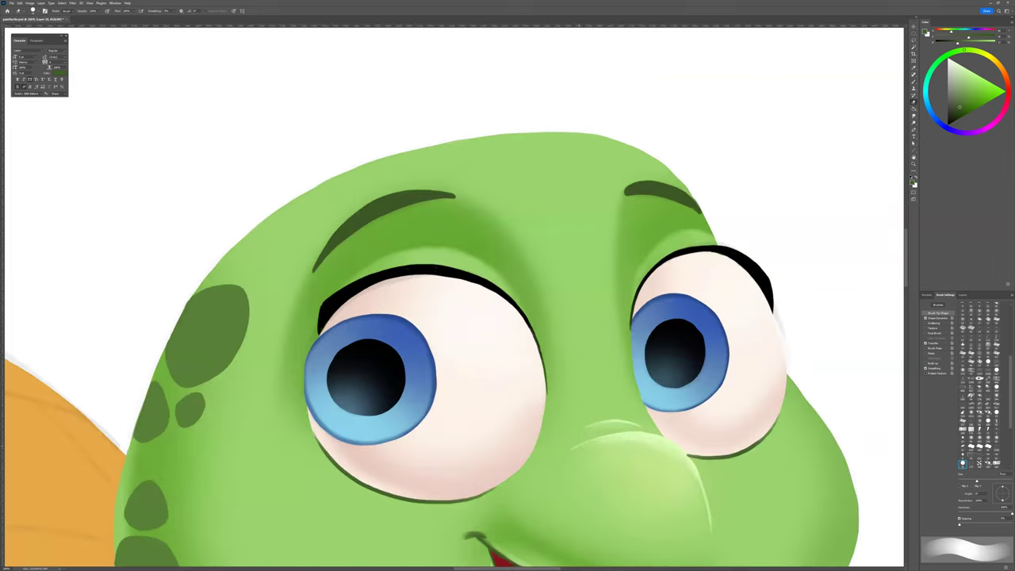
Step: Draw thin dark green crease lines across the upper eyelids of both eyes with a fine tapered brush
{"action": "left_click_drag", "start_coordinate": [400, 239], "coordinate": [405, 245]}
{"action": "key", "text": "b"}
{"action": "key", "text": "shift+period"}
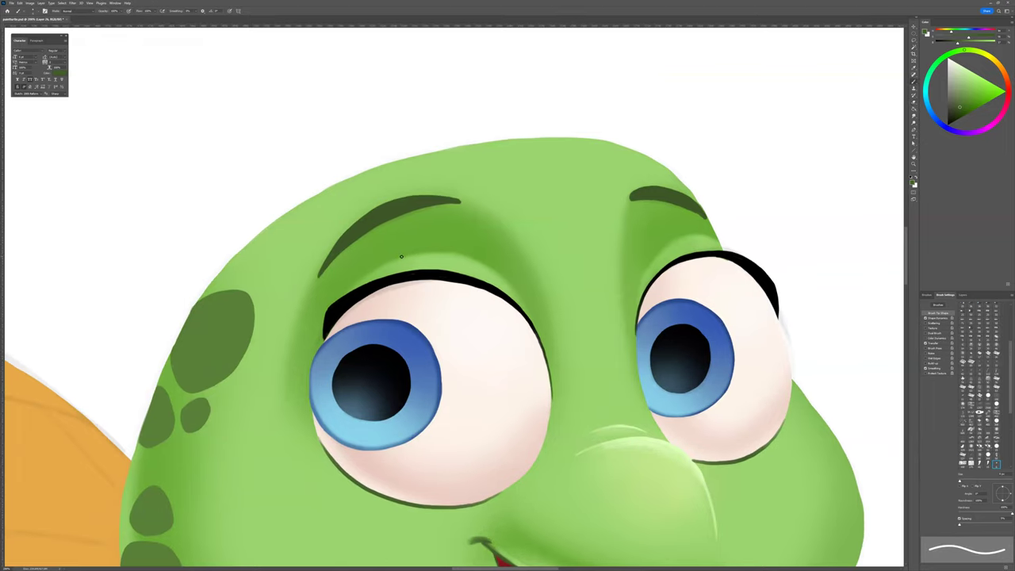
{"action": "mouse_move", "coordinate": [396, 259]}
{"action": "left_mouse_down"}
{"action": "mouse_move", "coordinate": [465, 256]}
{"action": "mouse_move", "coordinate": [485, 316]}
{"action": "mouse_move", "coordinate": [470, 322]}
{"action": "mouse_move", "coordinate": [510, 311]}
{"action": "mouse_move", "coordinate": [578, 336]}
{"action": "left_mouse_up"}
{"action": "left_click_drag", "start_coordinate": [672, 332], "coordinate": [556, 322]}
{"action": "mouse_move", "coordinate": [608, 299]}
{"action": "left_mouse_down"}
{"action": "mouse_move", "coordinate": [590, 301]}
{"action": "mouse_move", "coordinate": [656, 289]}
{"action": "left_mouse_up"}
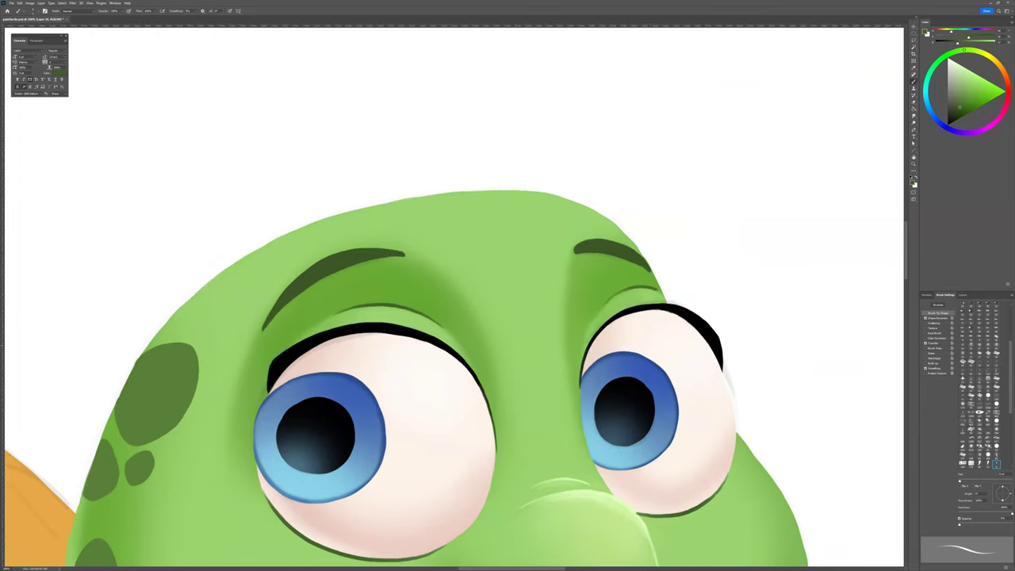
Step: Sample the light green from the nose highlight and paint small glossy highlights on both upper eyelids
{"action": "left_click_drag", "start_coordinate": [621, 453], "coordinate": [614, 399]}
{"action": "left_click", "coordinate": [615, 397], "text": "alt"}
{"action": "key", "text": "bracketleft"}
{"action": "key", "text": "bracketright"}
{"action": "key", "text": "bracketright"}
{"action": "left_click_drag", "start_coordinate": [403, 221], "coordinate": [426, 228]}
{"action": "left_click", "coordinate": [412, 221], "text": "alt"}
{"action": "left_click_drag", "start_coordinate": [415, 226], "coordinate": [391, 218]}
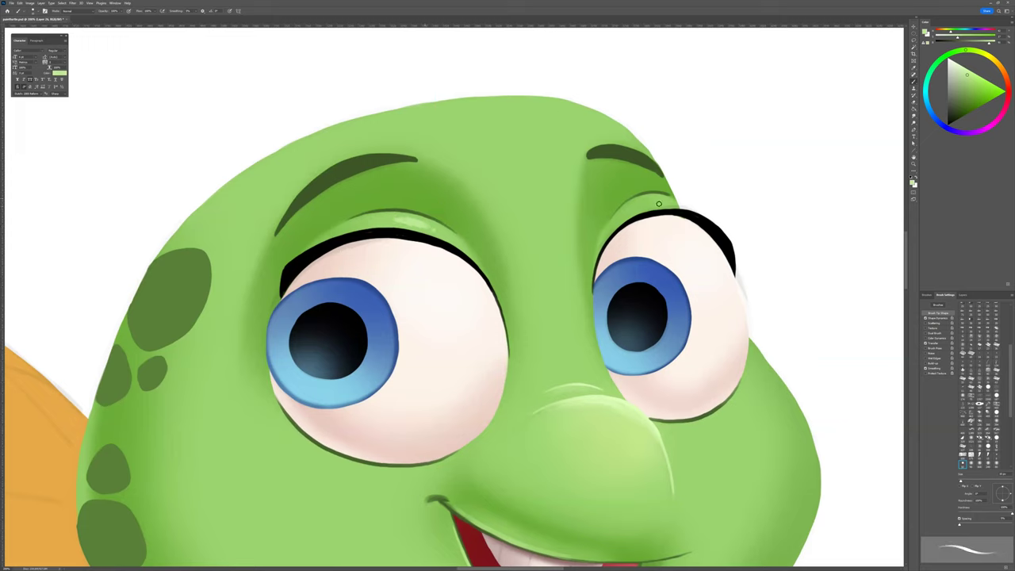
{"action": "left_click_drag", "start_coordinate": [648, 201], "coordinate": [668, 202]}
Step: Paint a thin light green rim highlight along the top of the head down to the smaller eye
{"action": "left_click_drag", "start_coordinate": [656, 463], "coordinate": [642, 444]}
{"action": "scroll", "coordinate": [651, 429], "scroll_direction": "down", "scroll_amount": 10}
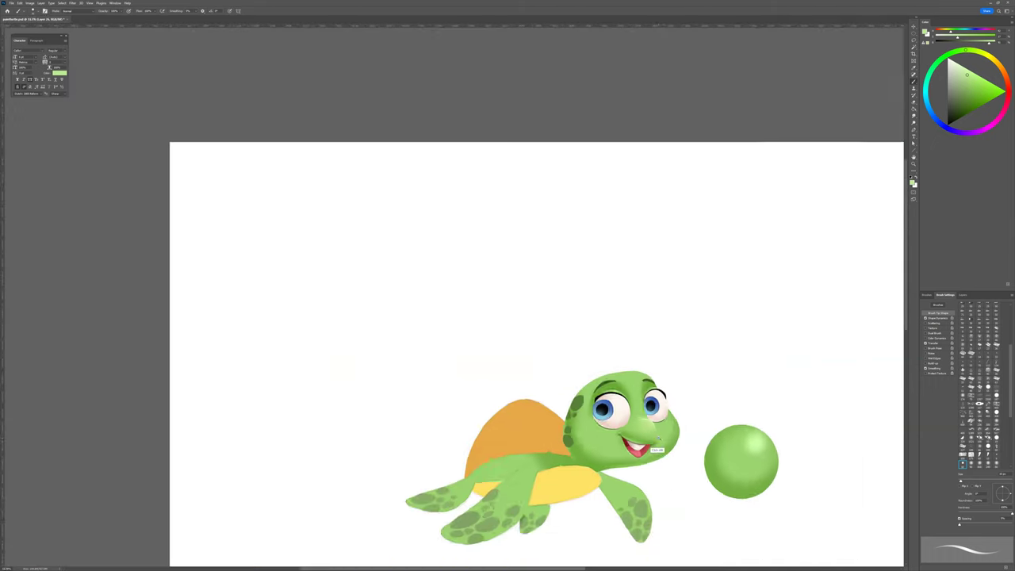
{"action": "scroll", "coordinate": [657, 450], "scroll_direction": "down", "scroll_amount": 3}
{"action": "scroll", "coordinate": [508, 238], "scroll_direction": "up", "scroll_amount": 4}
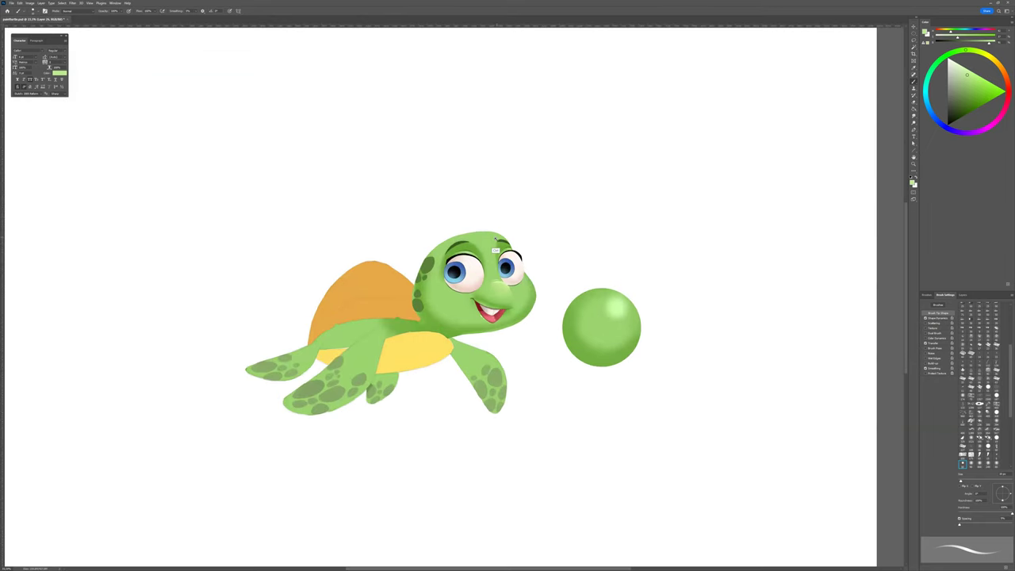
{"action": "scroll", "coordinate": [496, 238], "scroll_direction": "up", "scroll_amount": 5}
{"action": "left_click_drag", "start_coordinate": [492, 231], "coordinate": [550, 308]}
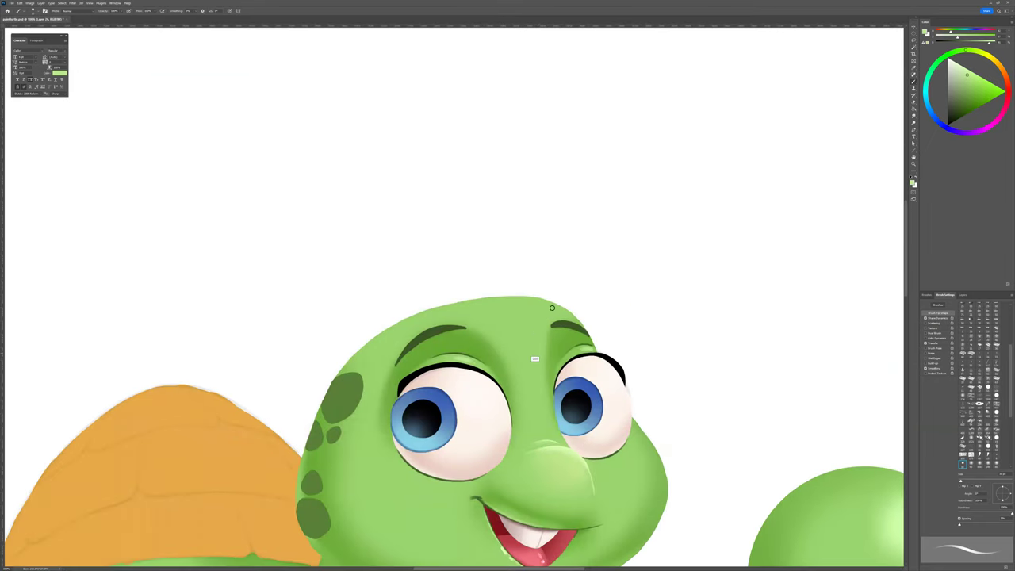
{"action": "scroll", "coordinate": [542, 330], "scroll_direction": "up", "scroll_amount": 2}
{"action": "left_click_drag", "start_coordinate": [478, 266], "coordinate": [576, 281]}
{"action": "key", "text": "ctrl+z"}
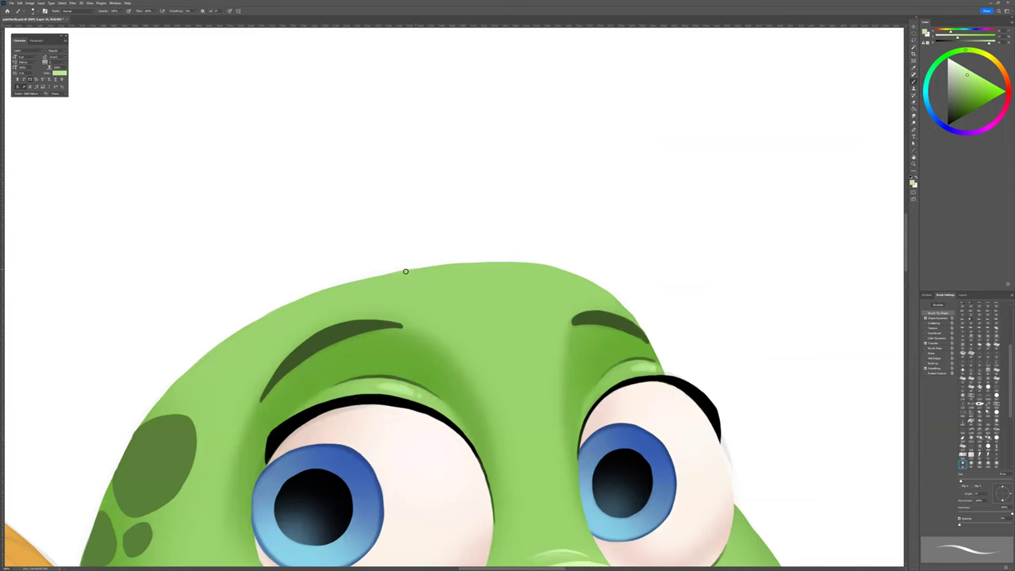
{"action": "mouse_move", "coordinate": [410, 272]}
{"action": "left_mouse_down"}
{"action": "mouse_move", "coordinate": [522, 265]}
{"action": "mouse_move", "coordinate": [570, 274]}
{"action": "mouse_move", "coordinate": [597, 297]}
{"action": "mouse_move", "coordinate": [415, 244]}
{"action": "mouse_move", "coordinate": [462, 286]}
{"action": "left_mouse_up"}
{"action": "left_click_drag", "start_coordinate": [477, 320], "coordinate": [473, 306]}
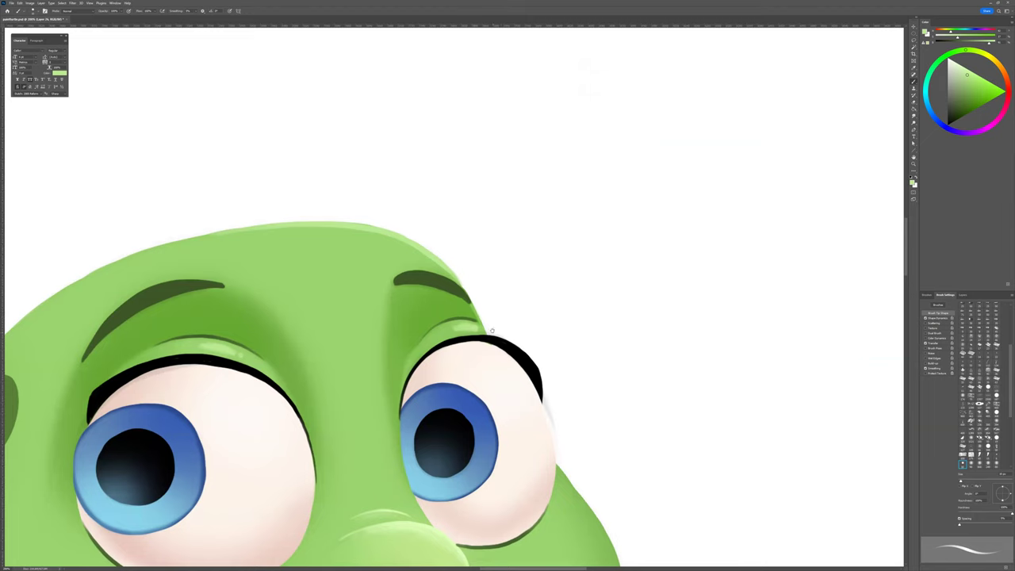
Step: Continue the light green rim highlight along the outer edge of the far cheek
{"action": "scroll", "coordinate": [492, 330], "scroll_direction": "down", "scroll_amount": 3}
{"action": "scroll", "coordinate": [511, 269], "scroll_direction": "down", "scroll_amount": 3}
{"action": "mouse_move", "coordinate": [525, 282]}
{"action": "left_mouse_down"}
{"action": "mouse_move", "coordinate": [564, 342]}
{"action": "mouse_move", "coordinate": [575, 413]}
{"action": "mouse_move", "coordinate": [533, 503]}
{"action": "left_mouse_up"}
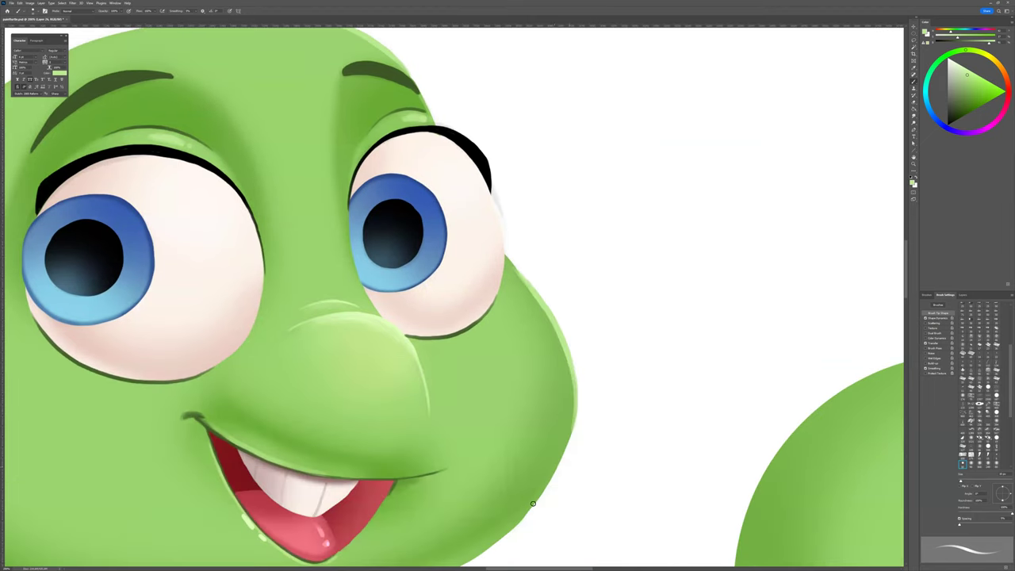
{"action": "left_click_drag", "start_coordinate": [667, 406], "coordinate": [724, 367]}
{"action": "left_click_drag", "start_coordinate": [619, 563], "coordinate": [756, 461]}
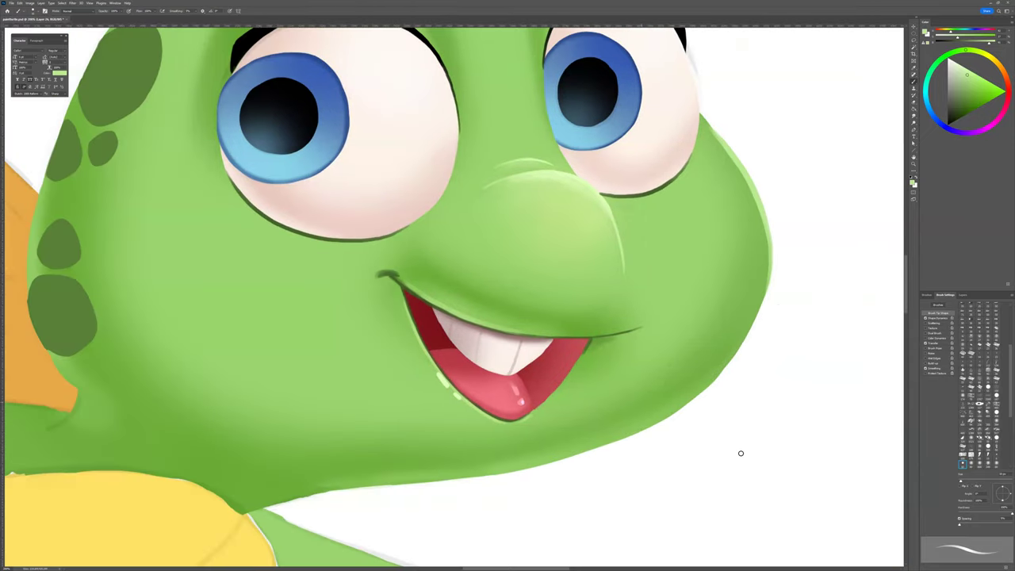
Step: Sample a dark green and draw a tapered line from the back of the head along the jaw into the neck
{"action": "left_click_drag", "start_coordinate": [212, 125], "coordinate": [370, 141]}
{"action": "left_click", "coordinate": [404, 215], "text": "alt"}
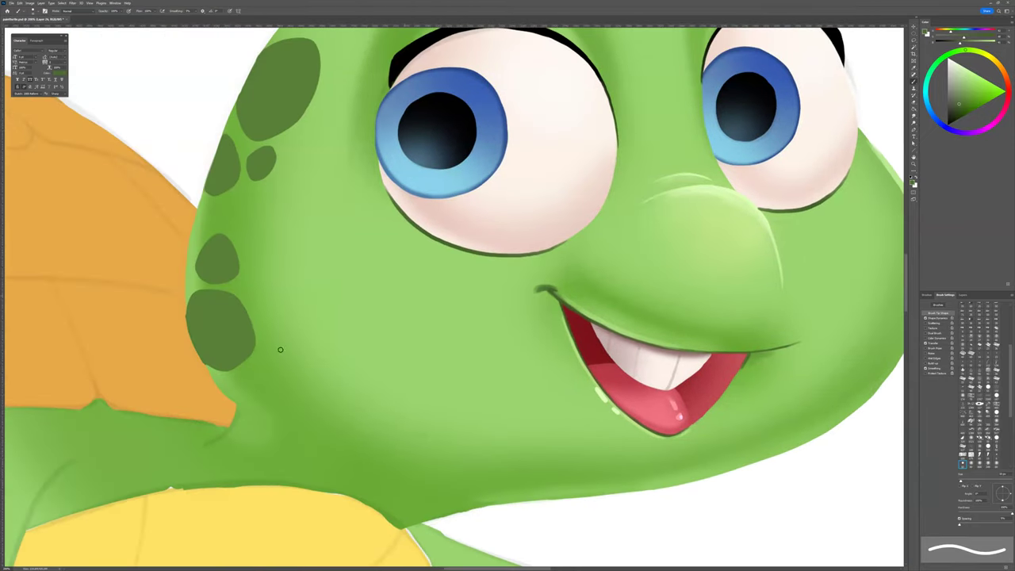
{"action": "left_click_drag", "start_coordinate": [235, 401], "coordinate": [287, 441]}
{"action": "scroll", "coordinate": [808, 446], "scroll_direction": "up", "scroll_amount": 1}
{"action": "left_click_drag", "start_coordinate": [785, 477], "coordinate": [765, 498]}
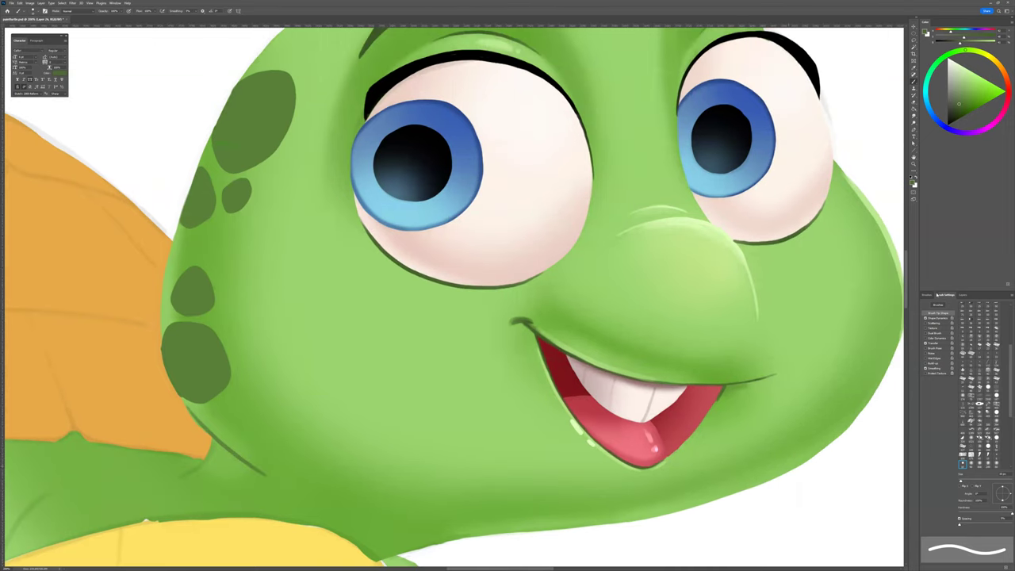
Step: Turn off Shape Dynamics, sample a green, and soften the dark lines beneath both eyes with an added shadow stroke
{"action": "left_click", "coordinate": [962, 295]}
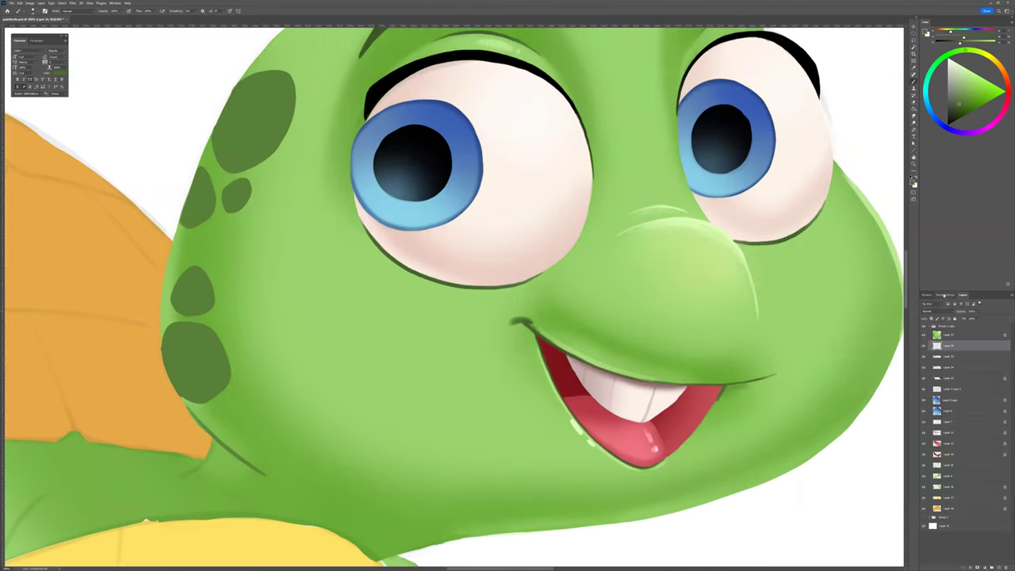
{"action": "left_click", "coordinate": [944, 294]}
{"action": "left_click", "coordinate": [925, 318]}
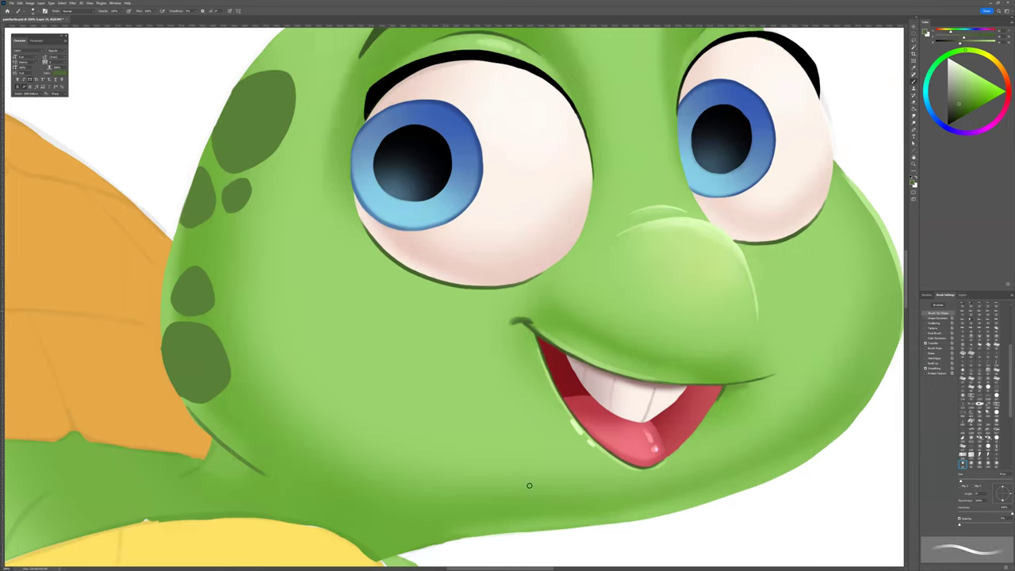
{"action": "left_click", "coordinate": [498, 52], "text": "alt"}
{"action": "left_click", "coordinate": [383, 65], "text": "alt"}
{"action": "mouse_move", "coordinate": [368, 236]}
{"action": "left_mouse_down"}
{"action": "mouse_move", "coordinate": [409, 275]}
{"action": "mouse_move", "coordinate": [472, 295]}
{"action": "left_mouse_up"}
{"action": "mouse_move", "coordinate": [371, 238]}
{"action": "left_mouse_down"}
{"action": "mouse_move", "coordinate": [425, 281]}
{"action": "mouse_move", "coordinate": [511, 287]}
{"action": "left_mouse_up"}
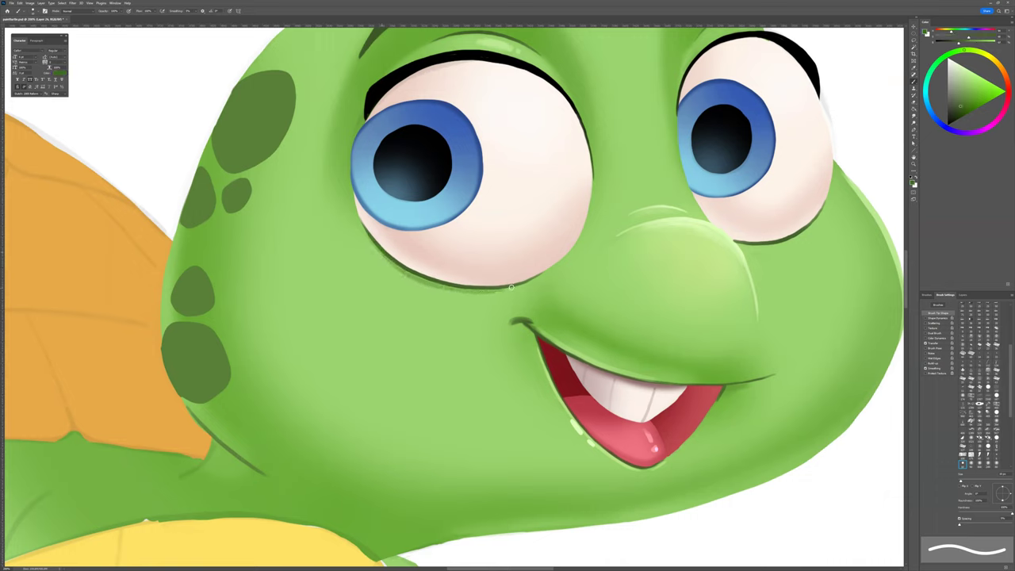
{"action": "left_click_drag", "start_coordinate": [685, 284], "coordinate": [550, 393]}
{"action": "left_click_drag", "start_coordinate": [605, 353], "coordinate": [638, 350]}
Step: Sample the black of the lashes and paint a soft shadow on the larger eyeball just beneath its upper lash line
{"action": "scroll", "coordinate": [684, 385], "scroll_direction": "down", "scroll_amount": 4}
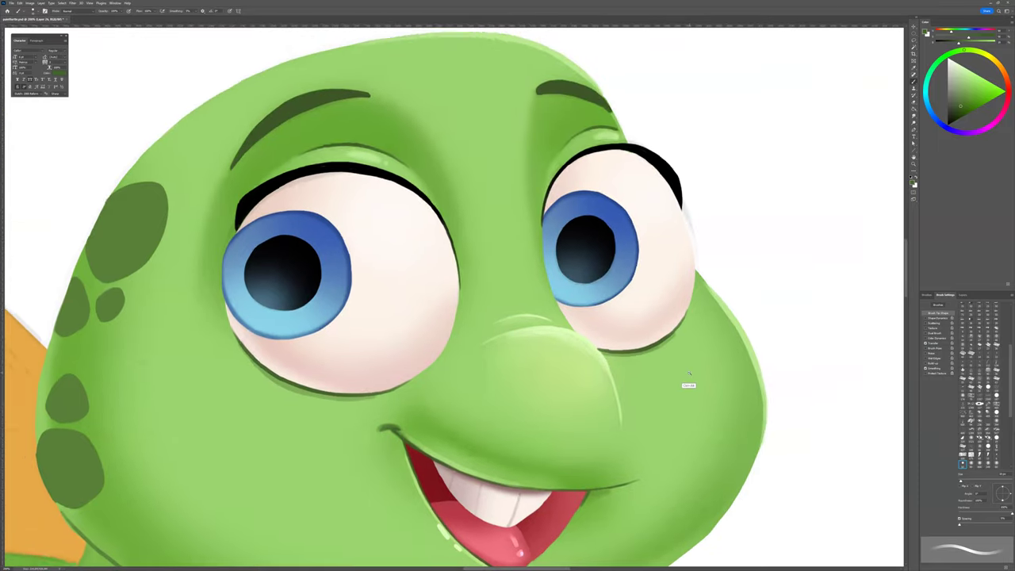
{"action": "scroll", "coordinate": [688, 385], "scroll_direction": "down", "scroll_amount": 3}
{"action": "scroll", "coordinate": [724, 388], "scroll_direction": "down", "scroll_amount": 2}
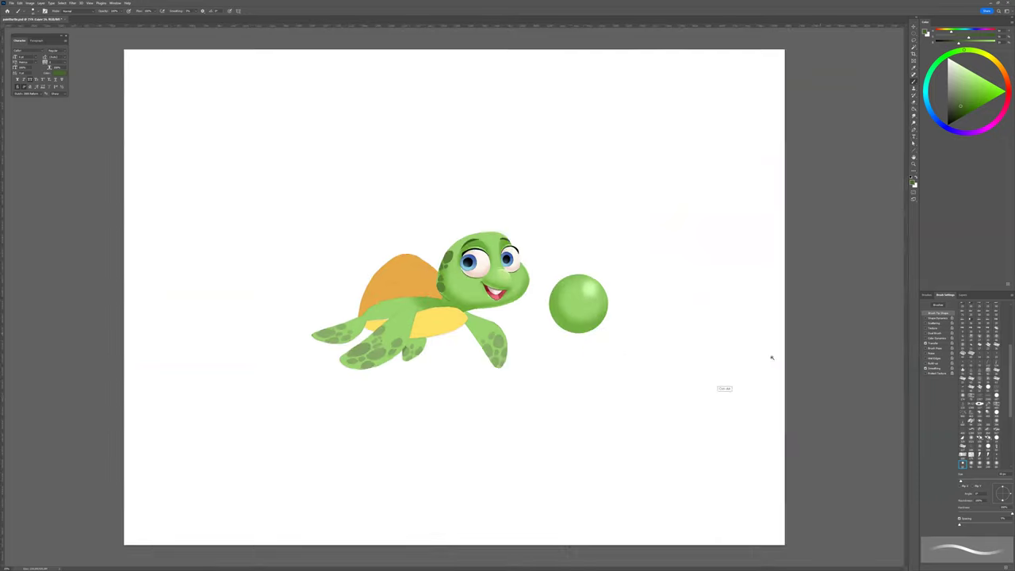
{"action": "scroll", "coordinate": [479, 260], "scroll_direction": "up", "scroll_amount": 6}
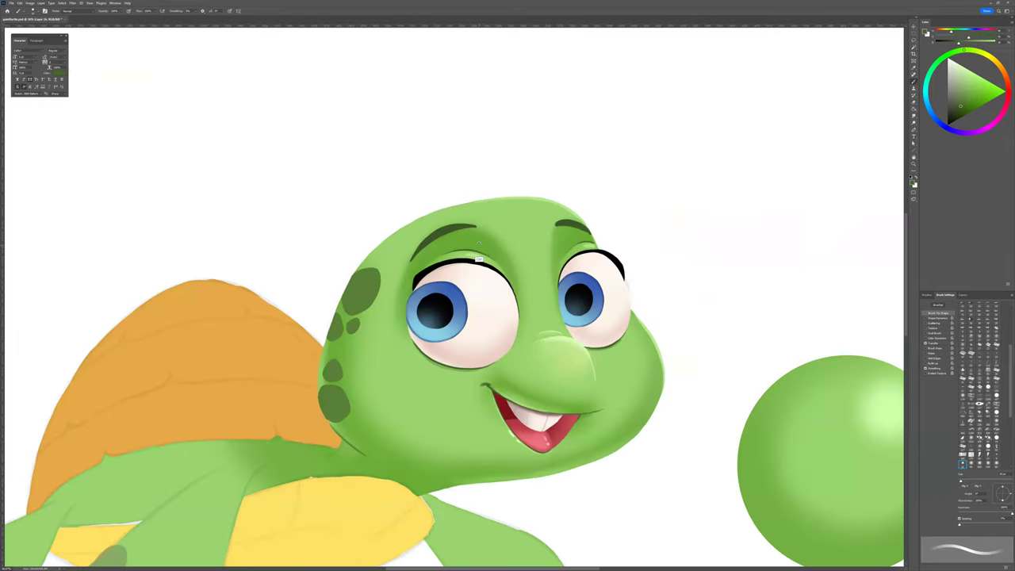
{"action": "scroll", "coordinate": [479, 245], "scroll_direction": "up", "scroll_amount": 3}
{"action": "left_click", "coordinate": [344, 333], "text": "alt"}
{"action": "mouse_move", "coordinate": [352, 323]}
{"action": "left_mouse_down"}
{"action": "mouse_move", "coordinate": [412, 285]}
{"action": "mouse_move", "coordinate": [493, 284]}
{"action": "left_mouse_up"}
{"action": "key", "text": "ctrl+z"}
{"action": "mouse_move", "coordinate": [344, 333]}
{"action": "left_mouse_down"}
{"action": "mouse_move", "coordinate": [431, 285]}
{"action": "mouse_move", "coordinate": [494, 292]}
{"action": "mouse_move", "coordinate": [542, 327]}
{"action": "mouse_move", "coordinate": [565, 408]}
{"action": "left_mouse_up"}
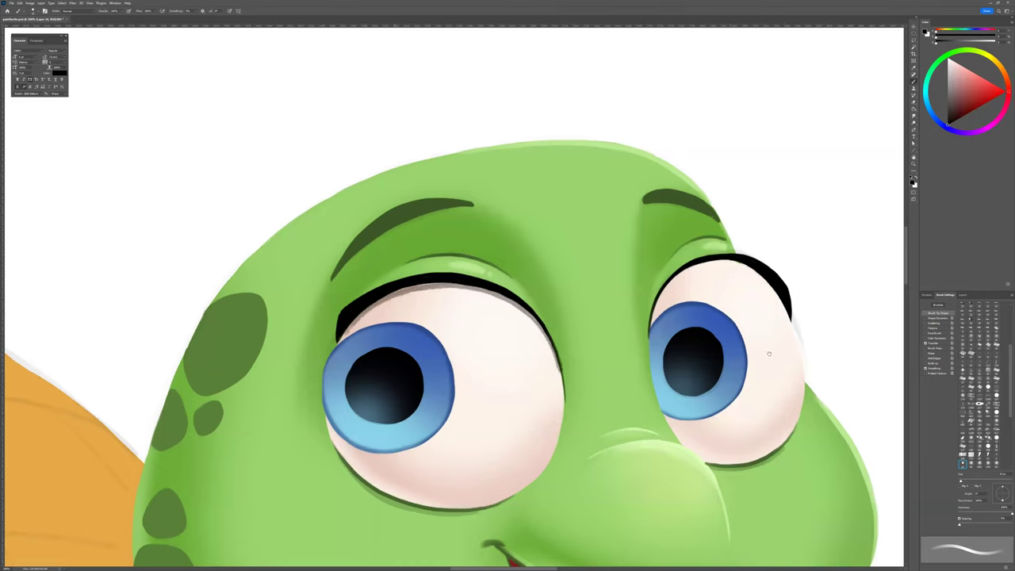
Step: Paint a matching soft lash shadow on the smaller eyeball and tidy the shadow with the Eraser
{"action": "left_click_drag", "start_coordinate": [768, 354], "coordinate": [565, 341]}
{"action": "mouse_move", "coordinate": [505, 253]}
{"action": "left_mouse_down"}
{"action": "mouse_move", "coordinate": [444, 256]}
{"action": "mouse_move", "coordinate": [560, 262]}
{"action": "mouse_move", "coordinate": [595, 311]}
{"action": "left_mouse_up"}
{"action": "key", "text": "ctrl+z"}
{"action": "mouse_move", "coordinate": [488, 257]}
{"action": "left_mouse_down"}
{"action": "mouse_move", "coordinate": [536, 251]}
{"action": "mouse_move", "coordinate": [565, 266]}
{"action": "mouse_move", "coordinate": [593, 315]}
{"action": "left_mouse_up"}
{"action": "key", "text": "e"}
{"action": "mouse_move", "coordinate": [514, 267]}
{"action": "left_mouse_down"}
{"action": "mouse_move", "coordinate": [562, 275]}
{"action": "mouse_move", "coordinate": [581, 308]}
{"action": "left_mouse_up"}
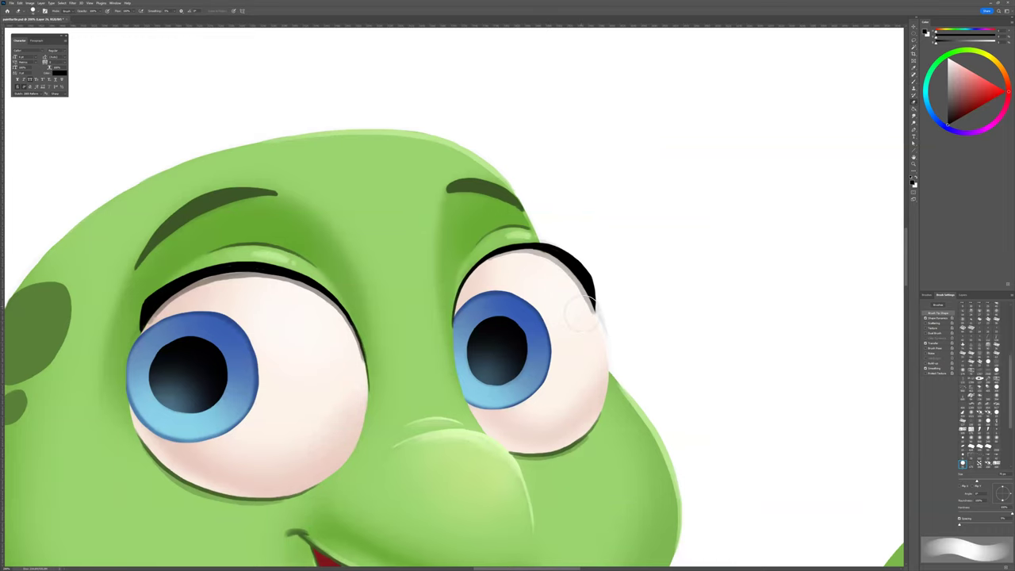
{"action": "mouse_move", "coordinate": [161, 322]}
{"action": "left_mouse_down"}
{"action": "mouse_move", "coordinate": [261, 280]}
{"action": "mouse_move", "coordinate": [333, 309]}
{"action": "mouse_move", "coordinate": [354, 343]}
{"action": "left_mouse_up"}
Step: Add a new layer and paint a white oval highlight with a small dot below it on each pupil
{"action": "key", "text": "ctrl+minus"}
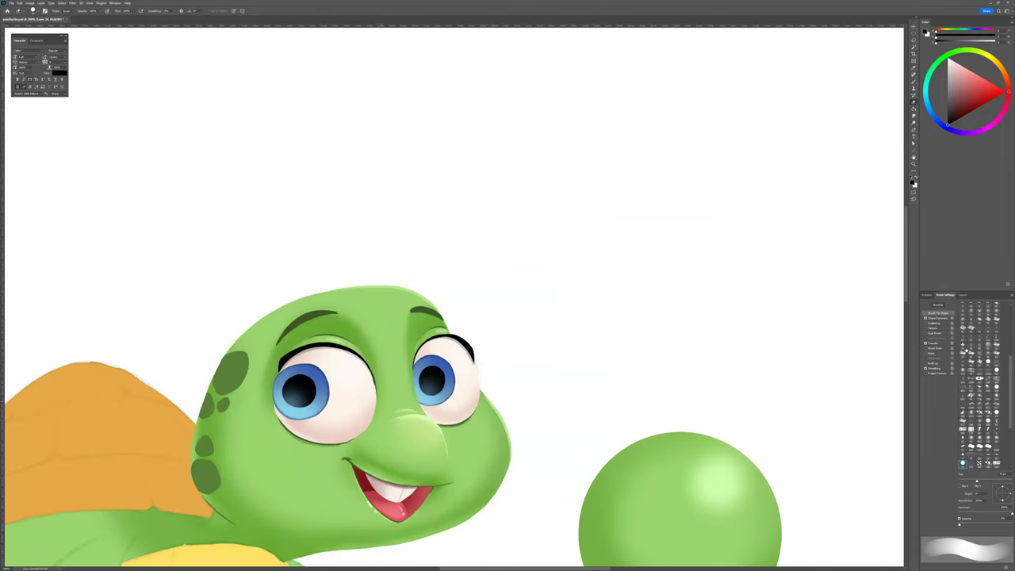
{"action": "key", "text": "ctrl+minus"}
{"action": "left_click", "coordinate": [962, 295]}
{"action": "left_click", "coordinate": [999, 566]}
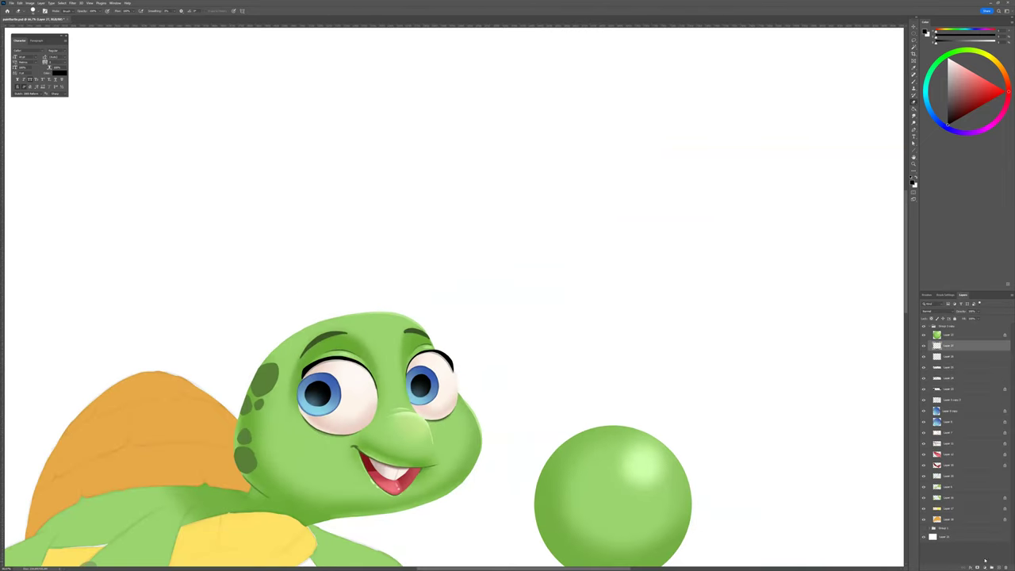
{"action": "left_click_drag", "start_coordinate": [398, 390], "coordinate": [510, 396]}
{"action": "left_click_drag", "start_coordinate": [440, 390], "coordinate": [524, 389]}
{"action": "key", "text": "b"}
{"action": "key", "text": "x"}
{"action": "left_click_drag", "start_coordinate": [381, 374], "coordinate": [379, 379]}
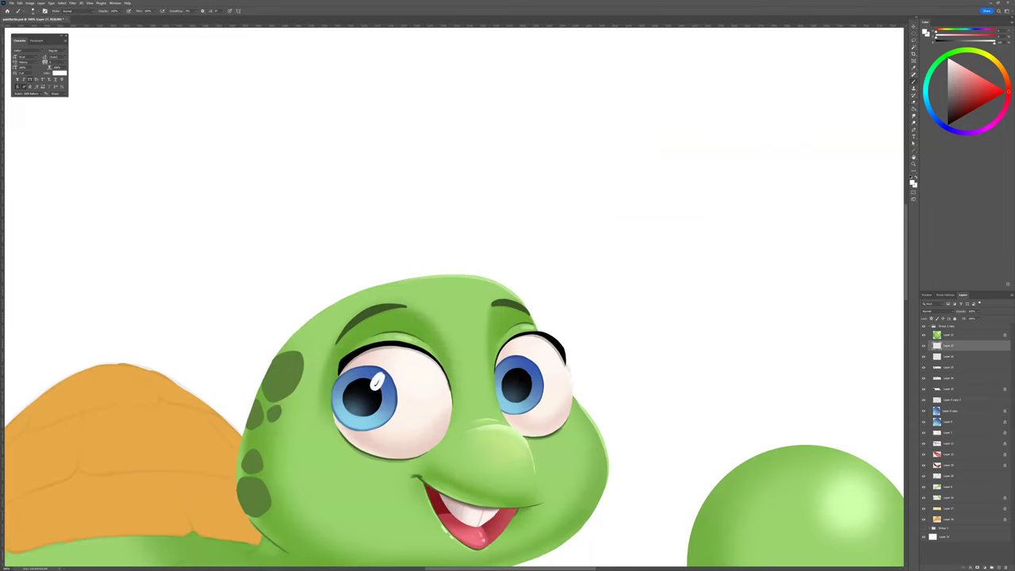
{"action": "left_click_drag", "start_coordinate": [526, 366], "coordinate": [524, 366]}
{"action": "left_click", "coordinate": [944, 295]}
{"action": "left_click", "coordinate": [959, 514]}
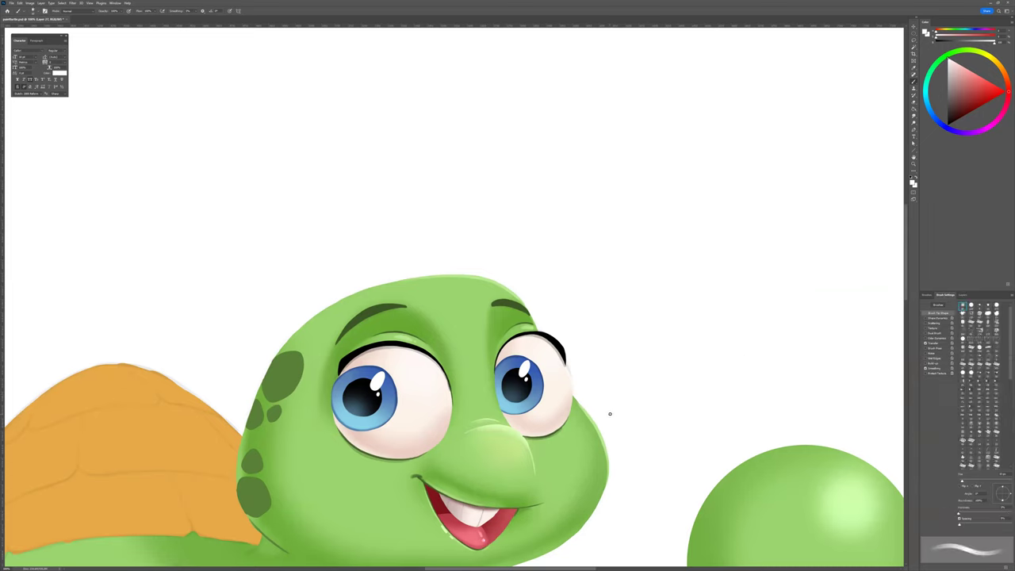
Step: Lasso the lower half of the larger eye and brush a faint white reflection inside it with a soft round brush
{"action": "left_click", "coordinate": [962, 347]}
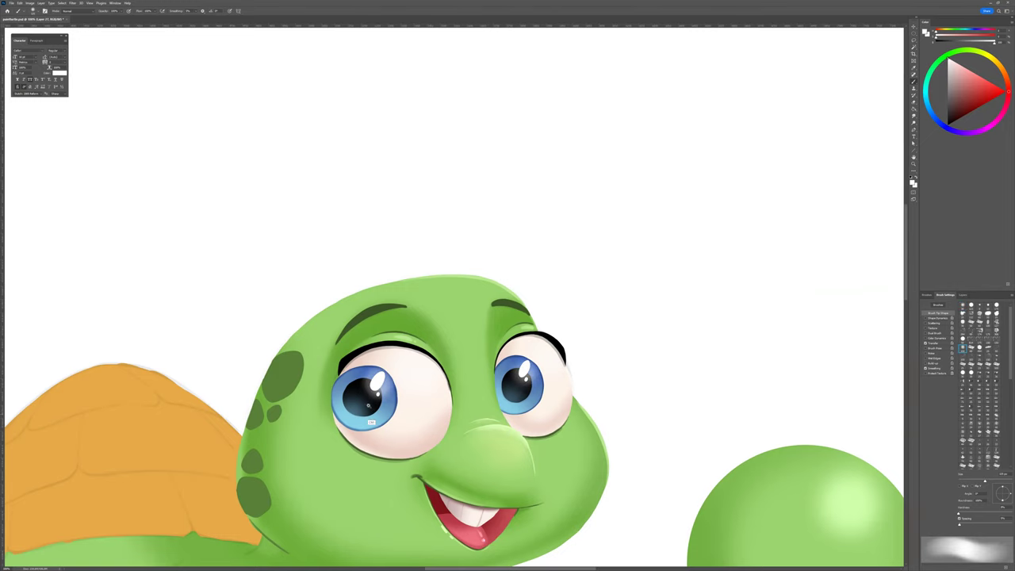
{"action": "left_click_drag", "start_coordinate": [371, 404], "coordinate": [505, 389]}
{"action": "left_click_drag", "start_coordinate": [392, 451], "coordinate": [498, 405]}
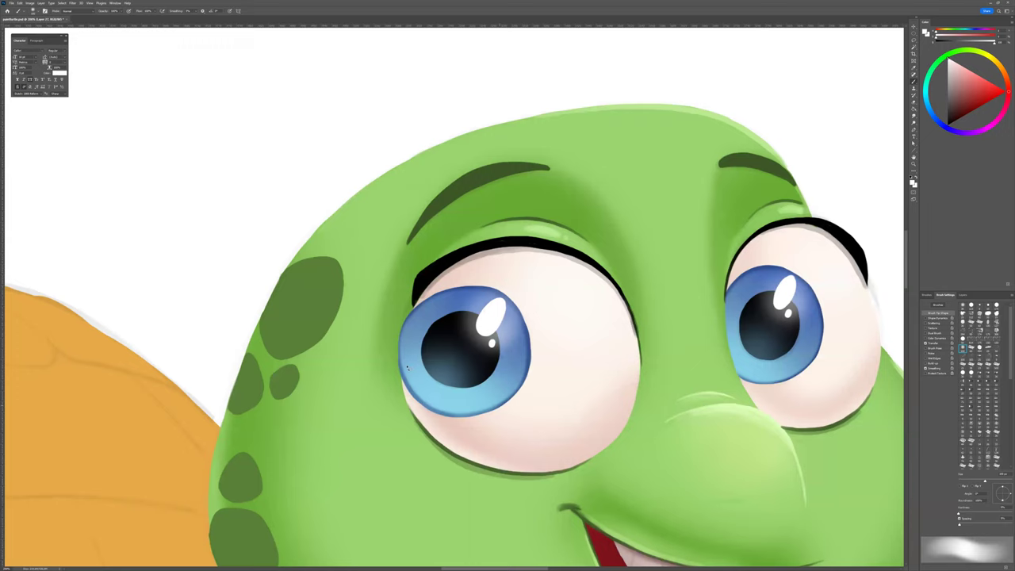
{"action": "key", "text": "l"}
{"action": "mouse_move", "coordinate": [407, 366]}
{"action": "left_mouse_down"}
{"action": "mouse_move", "coordinate": [642, 397]}
{"action": "mouse_move", "coordinate": [566, 450]}
{"action": "mouse_move", "coordinate": [450, 450]}
{"action": "mouse_move", "coordinate": [399, 388]}
{"action": "left_mouse_up"}
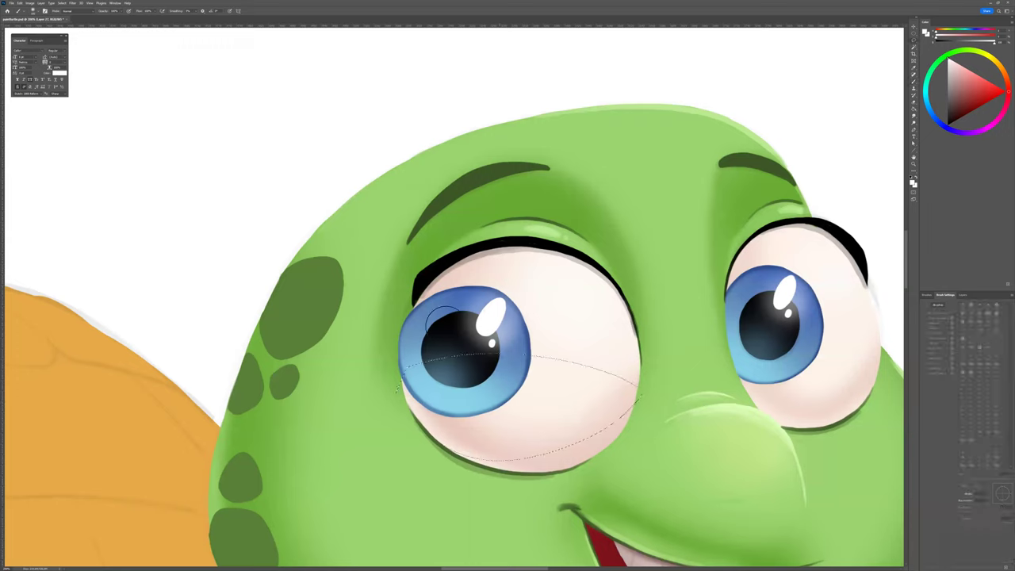
{"action": "key", "text": "b"}
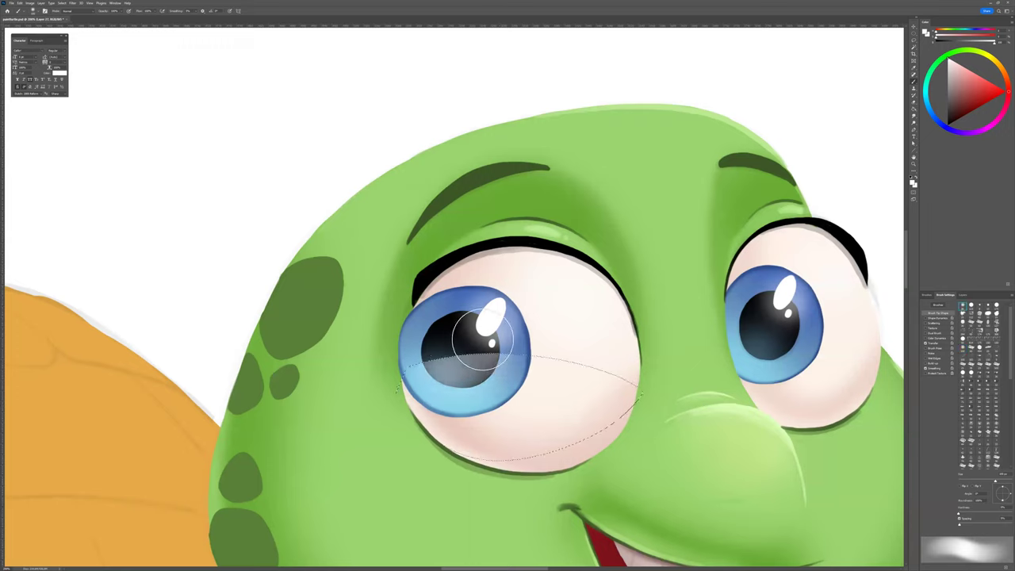
{"action": "key", "text": "bracketleft"}
{"action": "key", "text": "bracketleft"}
{"action": "key", "text": "bracketleft"}
{"action": "left_click_drag", "start_coordinate": [465, 335], "coordinate": [562, 337]}
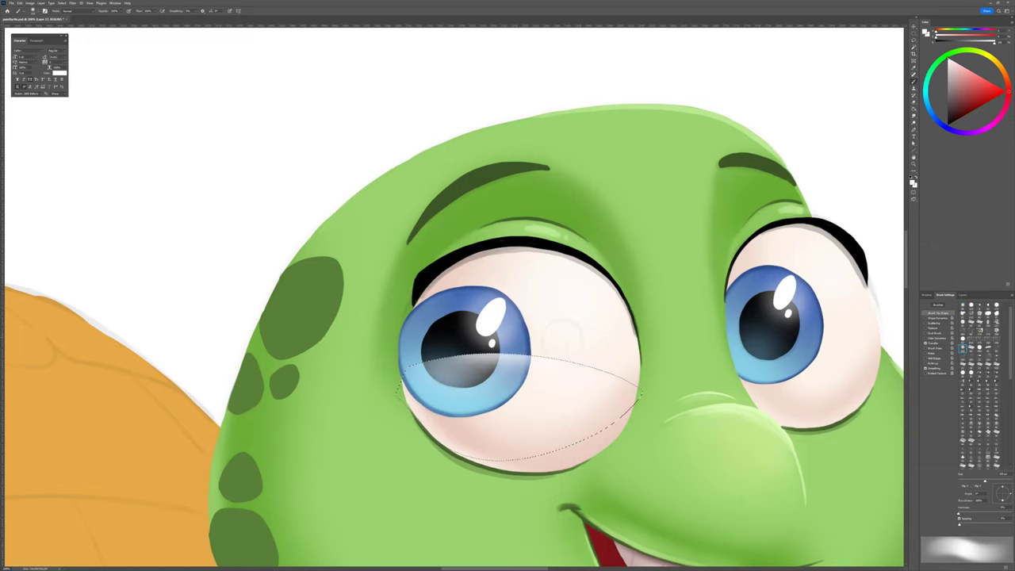
Step: Lasso the lower half of the smaller eye, brush in a matching soft white reflection, and deselect
{"action": "left_click_drag", "start_coordinate": [658, 427], "coordinate": [508, 424]}
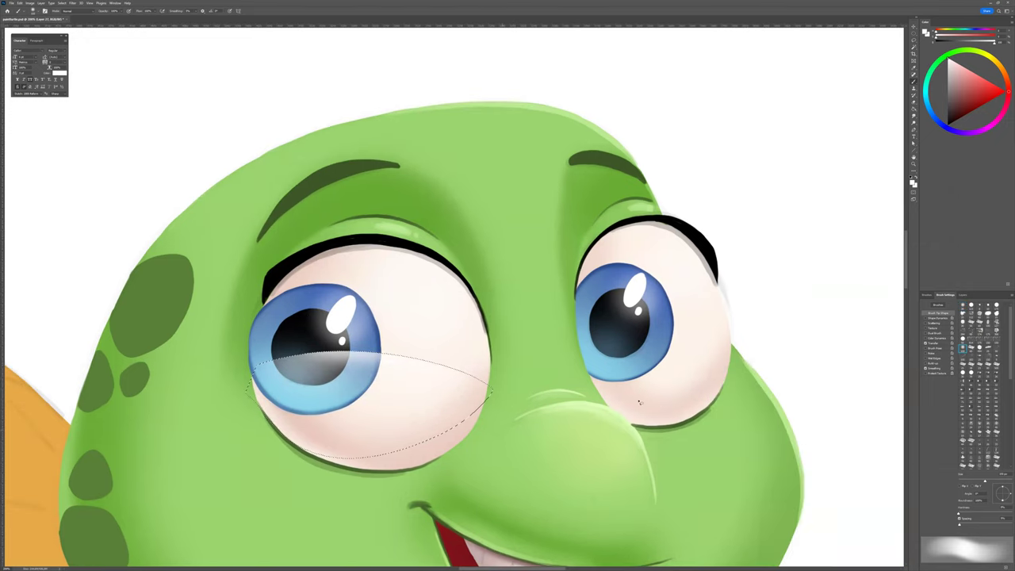
{"action": "key", "text": "ctrl+d"}
{"action": "key", "text": "l"}
{"action": "mouse_move", "coordinate": [590, 347]}
{"action": "left_mouse_down"}
{"action": "mouse_move", "coordinate": [658, 338]}
{"action": "mouse_move", "coordinate": [728, 365]}
{"action": "mouse_move", "coordinate": [699, 408]}
{"action": "mouse_move", "coordinate": [671, 419]}
{"action": "mouse_move", "coordinate": [614, 403]}
{"action": "mouse_move", "coordinate": [594, 358]}
{"action": "left_mouse_up"}
{"action": "key", "text": "b"}
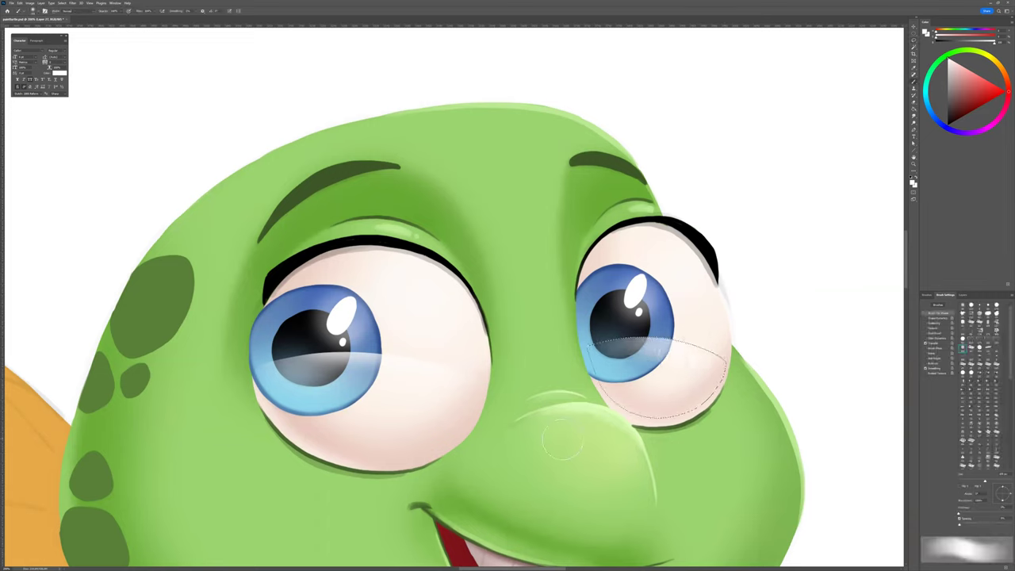
{"action": "key", "text": "ctrl+d"}
Step: Fade parts of the white reflections on both eyes with the Eraser, and view the whole turtle
{"action": "key", "text": "e"}
{"action": "mouse_move", "coordinate": [294, 368]}
{"action": "left_mouse_down"}
{"action": "mouse_move", "coordinate": [324, 368]}
{"action": "mouse_move", "coordinate": [341, 384]}
{"action": "left_mouse_up"}
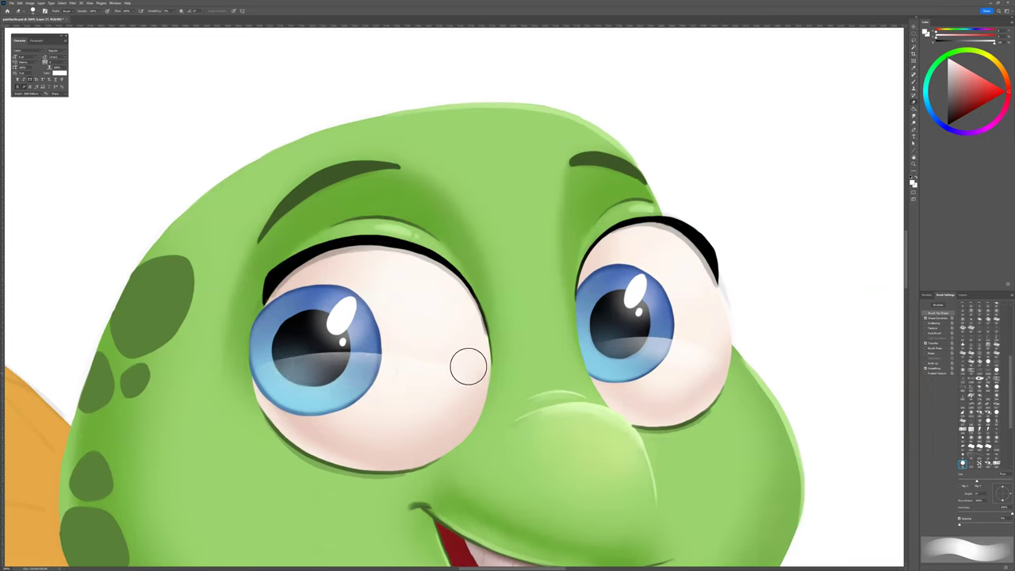
{"action": "mouse_move", "coordinate": [633, 358]}
{"action": "left_mouse_down"}
{"action": "mouse_move", "coordinate": [607, 358]}
{"action": "mouse_move", "coordinate": [673, 357]}
{"action": "mouse_move", "coordinate": [628, 358]}
{"action": "left_mouse_up"}
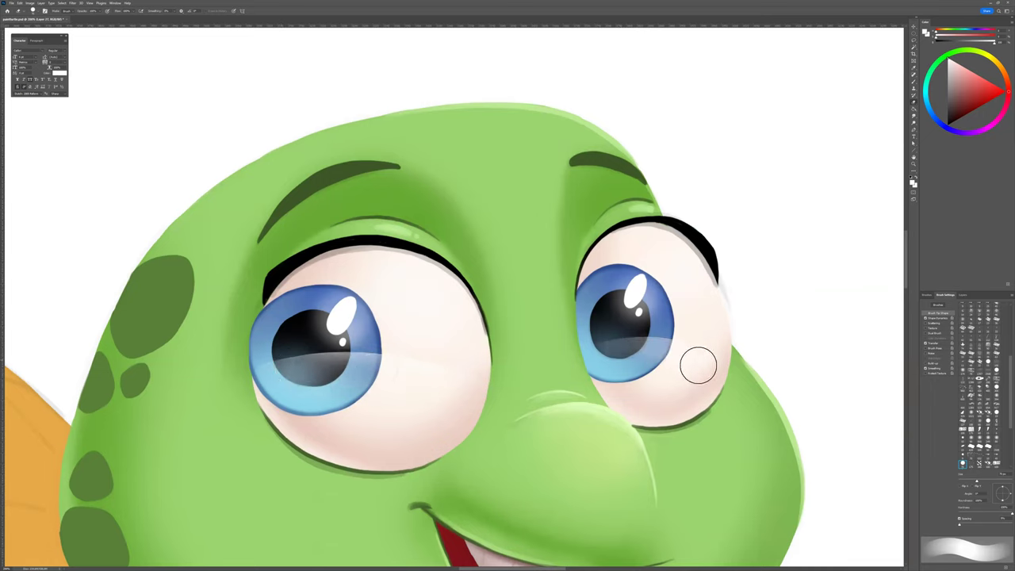
{"action": "scroll", "coordinate": [728, 395], "scroll_direction": "down", "scroll_amount": 5}
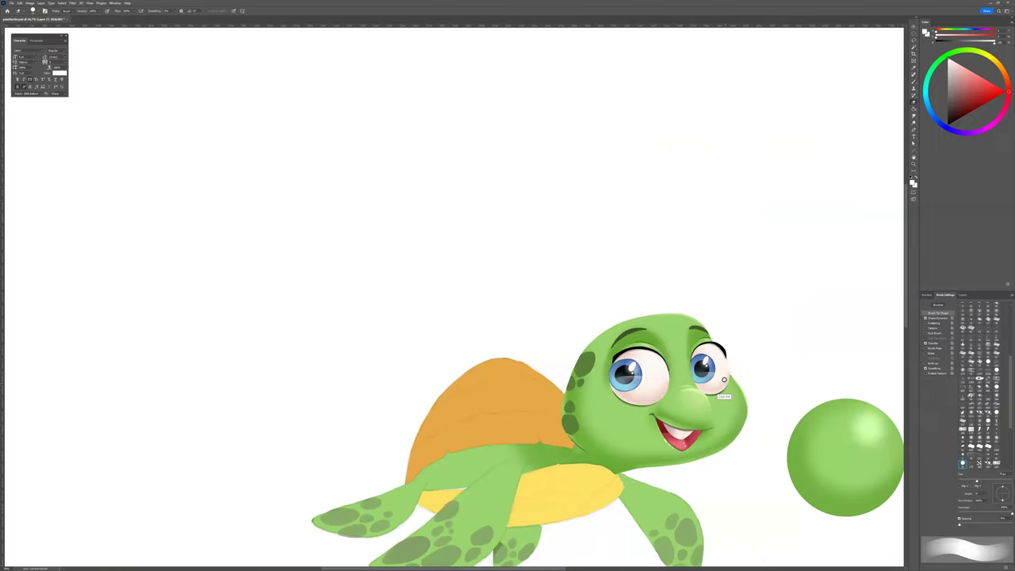
{"action": "scroll", "coordinate": [724, 381], "scroll_direction": "down", "scroll_amount": 2}
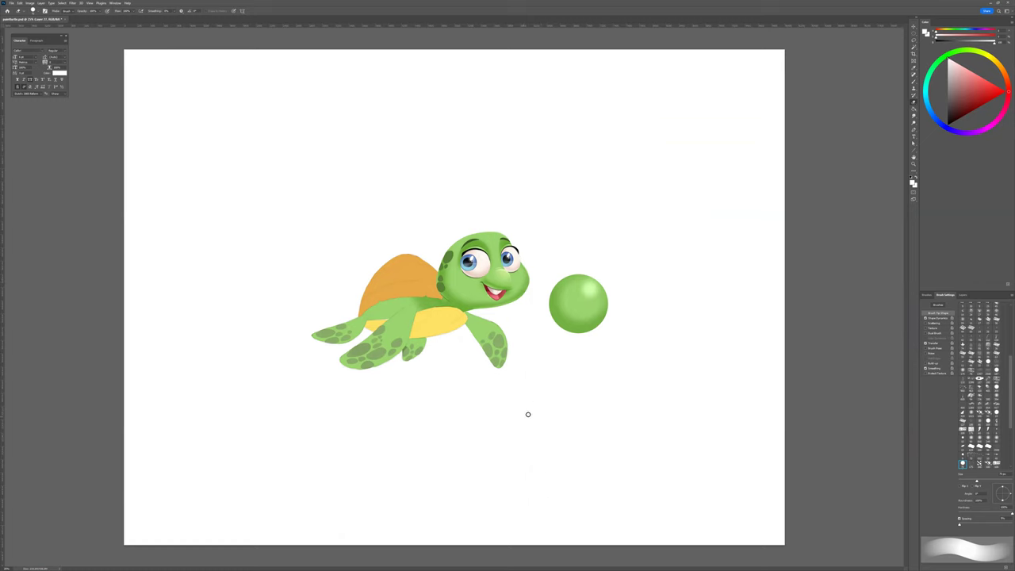
Step: Set the layer with the dark spots on the back of the head to Multiply and lower its opacity
{"action": "scroll", "coordinate": [488, 262], "scroll_direction": "up", "scroll_amount": 4}
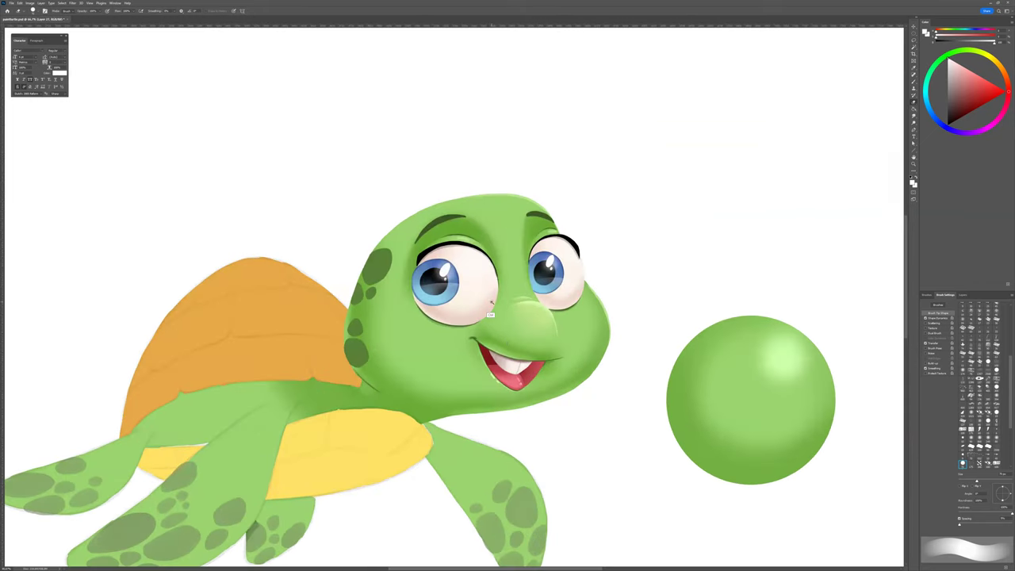
{"action": "key", "text": "ctrl+plus"}
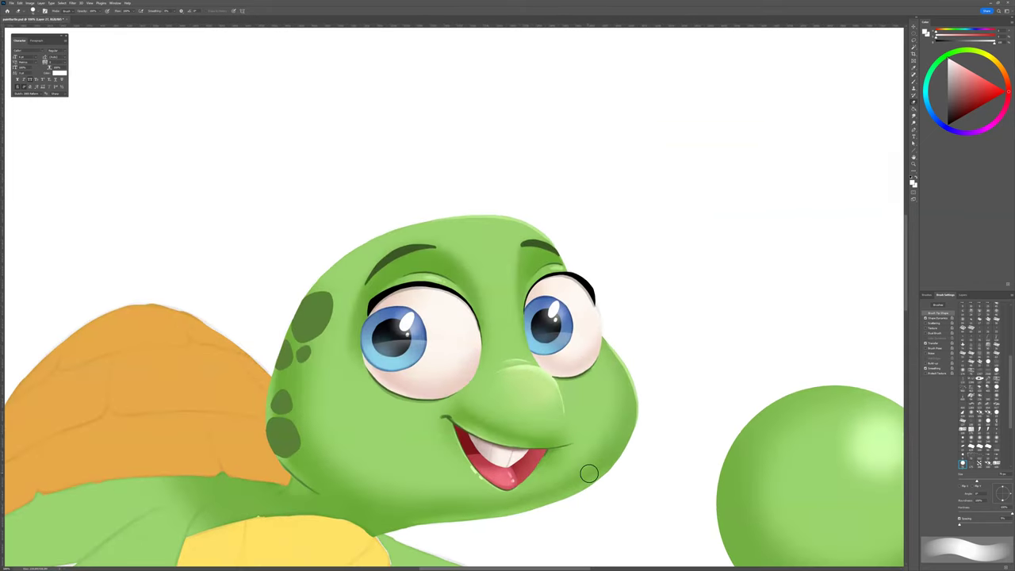
{"action": "left_click", "coordinate": [970, 295]}
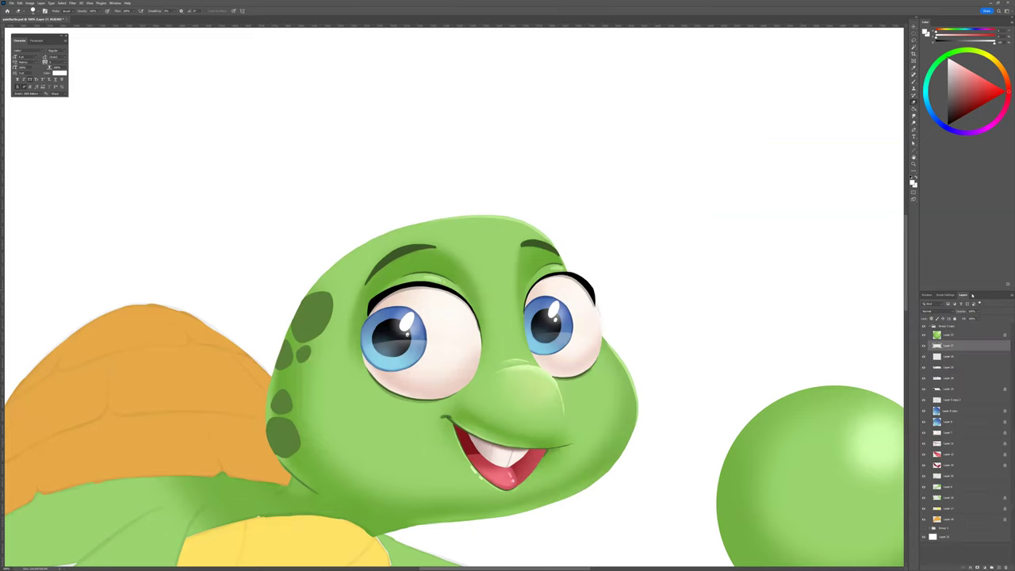
{"action": "left_click", "coordinate": [936, 390]}
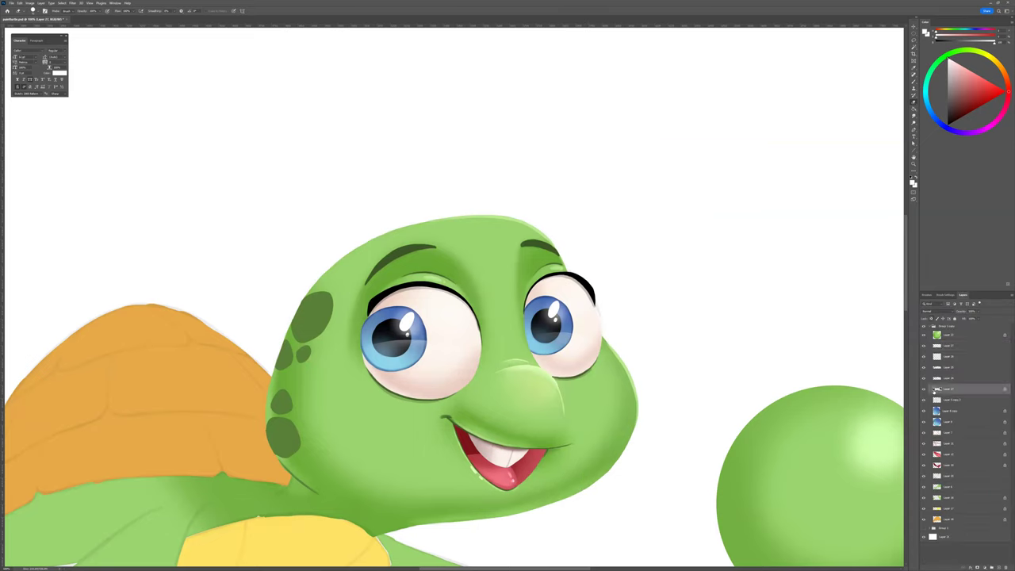
{"action": "left_click", "coordinate": [923, 476]}
{"action": "left_click", "coordinate": [923, 477]}
{"action": "left_click", "coordinate": [947, 475]}
{"action": "left_click", "coordinate": [934, 312]}
{"action": "left_click", "coordinate": [934, 326]}
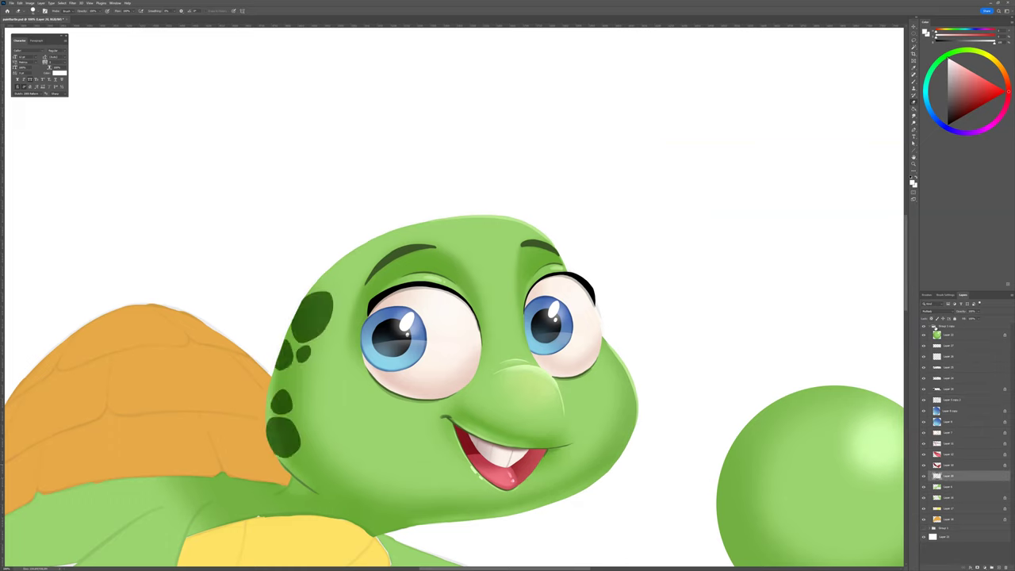
{"action": "left_click", "coordinate": [978, 311]}
{"action": "left_click_drag", "start_coordinate": [977, 318], "coordinate": [962, 317]}
{"action": "left_click_drag", "start_coordinate": [701, 388], "coordinate": [742, 374]}
Step: Set up a small hard round brush with full hardness and Shape Dynamics enabled
{"action": "key", "text": "b"}
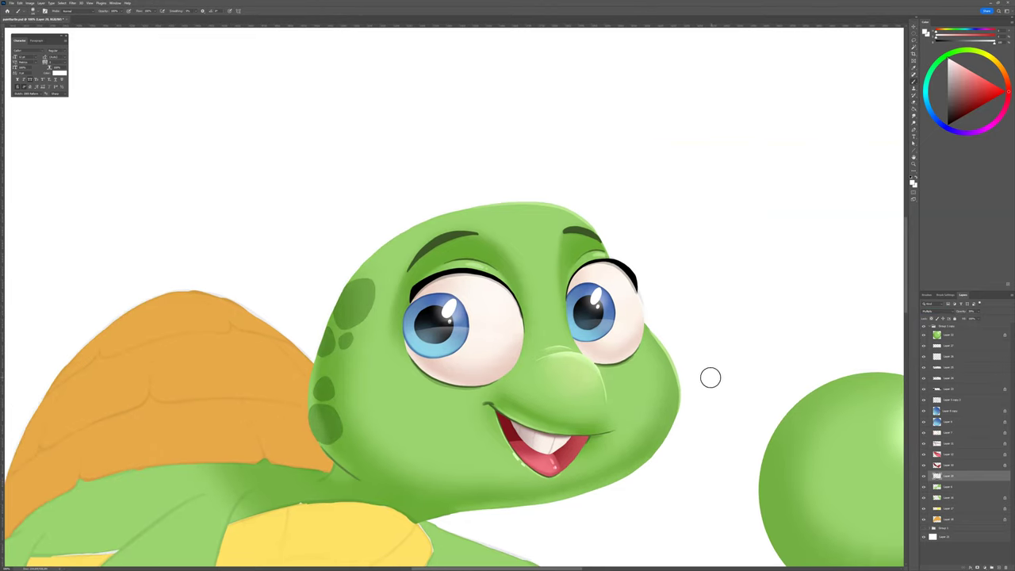
{"action": "key", "text": "F5"}
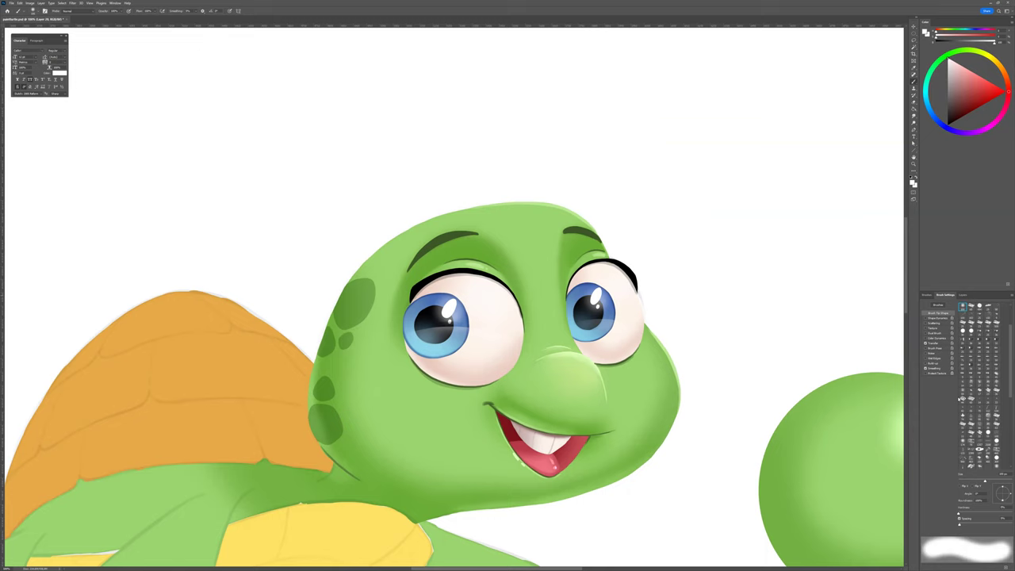
{"action": "left_click_drag", "start_coordinate": [968, 512], "coordinate": [1011, 514]}
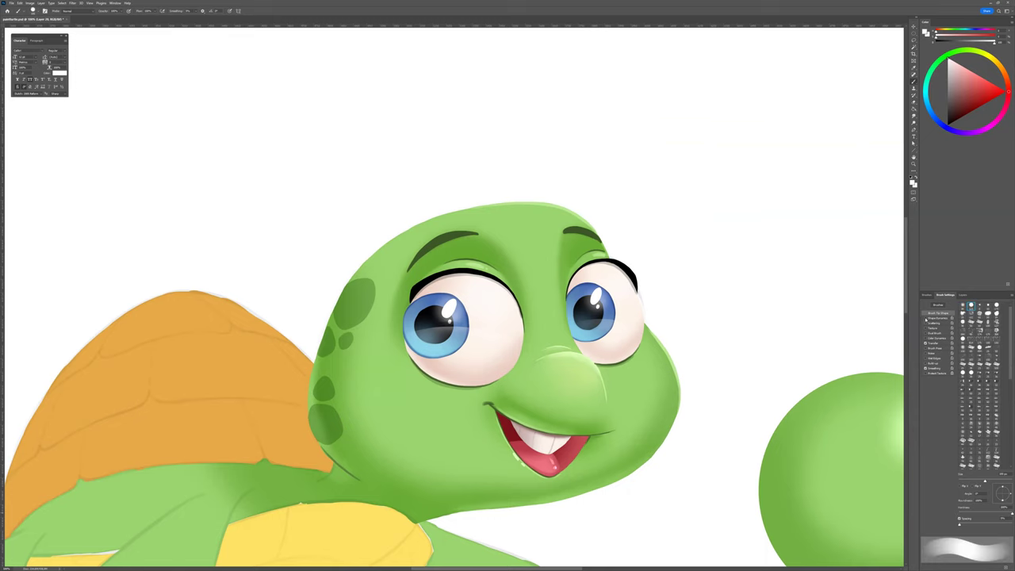
{"action": "key", "text": "bracketleft"}
{"action": "key", "text": "bracketleft"}
{"action": "key", "text": "bracketleft"}
{"action": "key", "text": "bracketleft"}
{"action": "key", "text": "bracketleft"}
{"action": "key", "text": "bracketleft"}
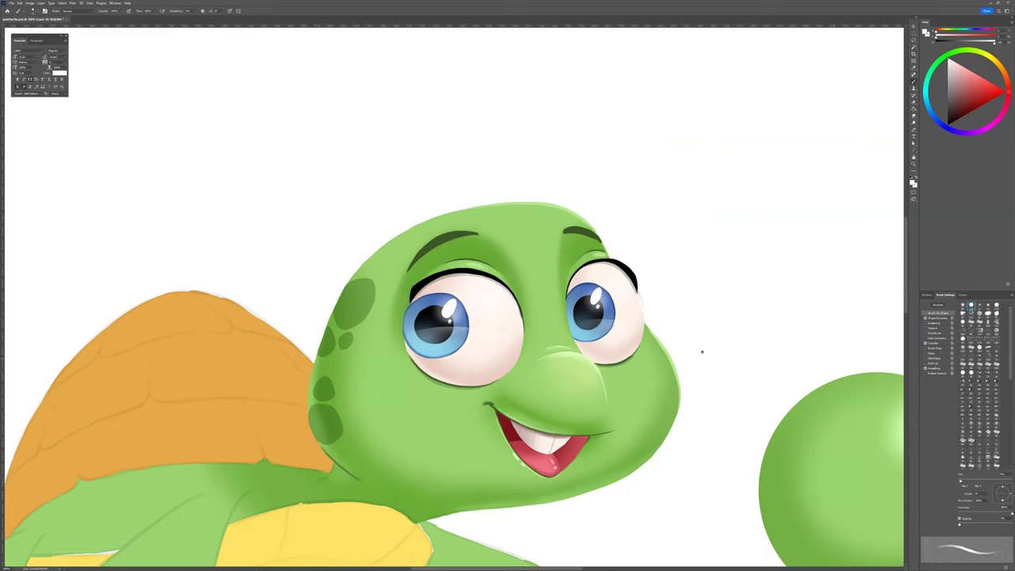
Step: Sample a dark green from the head and paint small freckles on the nose and the far cheek
{"action": "left_click", "coordinate": [352, 414], "text": "alt"}
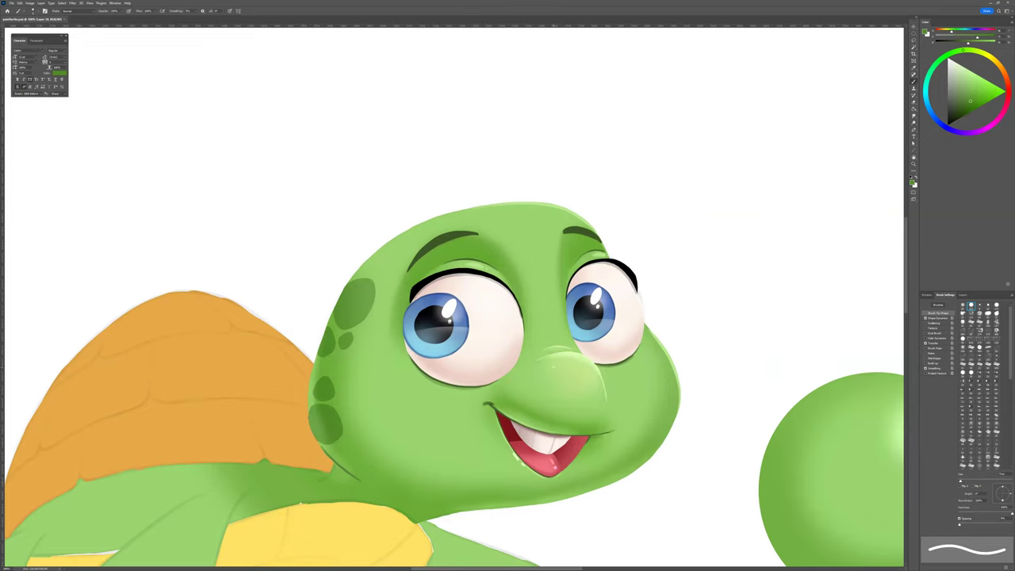
{"action": "key", "text": "bracketleft"}
{"action": "left_click", "coordinate": [648, 357]}
{"action": "left_click", "coordinate": [651, 378]}
Step: Paint a cluster of varied green freckles on the near cheek below the larger eye
{"action": "left_click_drag", "start_coordinate": [411, 388], "coordinate": [411, 389]}
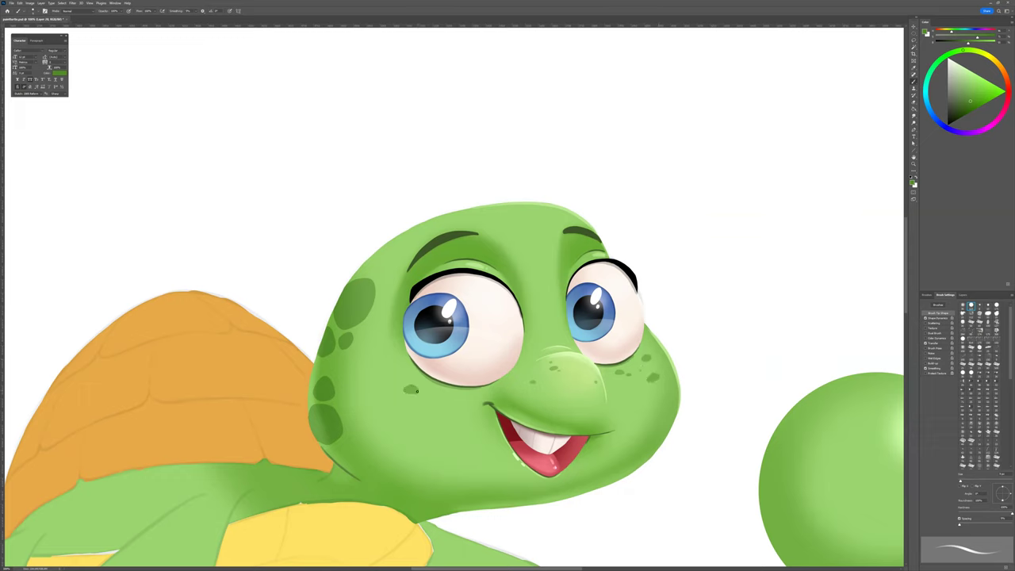
{"action": "scroll", "coordinate": [435, 401], "scroll_direction": "up", "scroll_amount": 3}
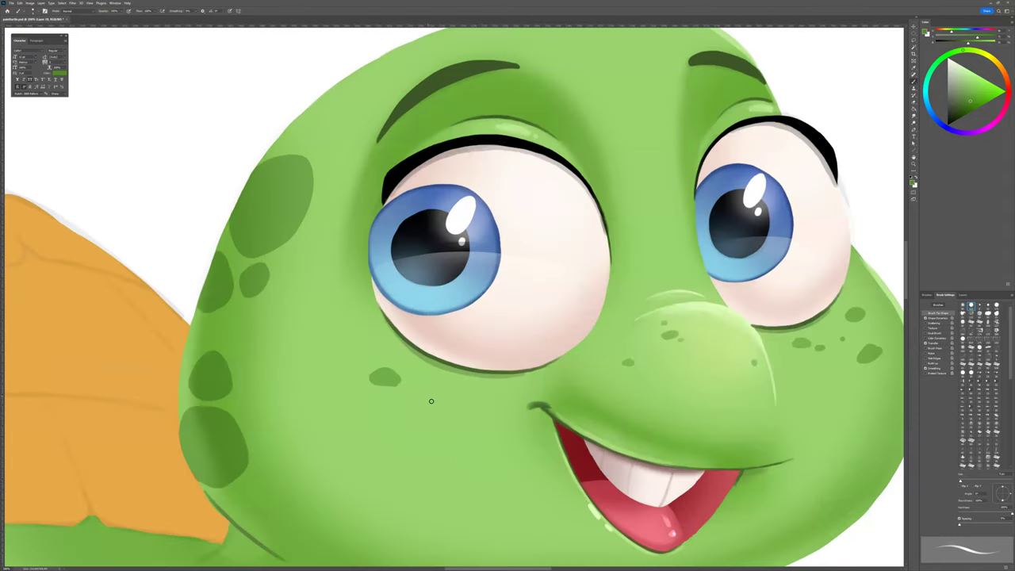
{"action": "left_click", "coordinate": [465, 398]}
{"action": "mouse_move", "coordinate": [424, 399]}
{"action": "left_mouse_down"}
{"action": "mouse_move", "coordinate": [475, 425]}
{"action": "mouse_move", "coordinate": [466, 423]}
{"action": "left_mouse_up"}
{"action": "left_click_drag", "start_coordinate": [440, 385], "coordinate": [448, 386]}
{"action": "left_click", "coordinate": [349, 387]}
{"action": "left_click_drag", "start_coordinate": [599, 406], "coordinate": [481, 455]}
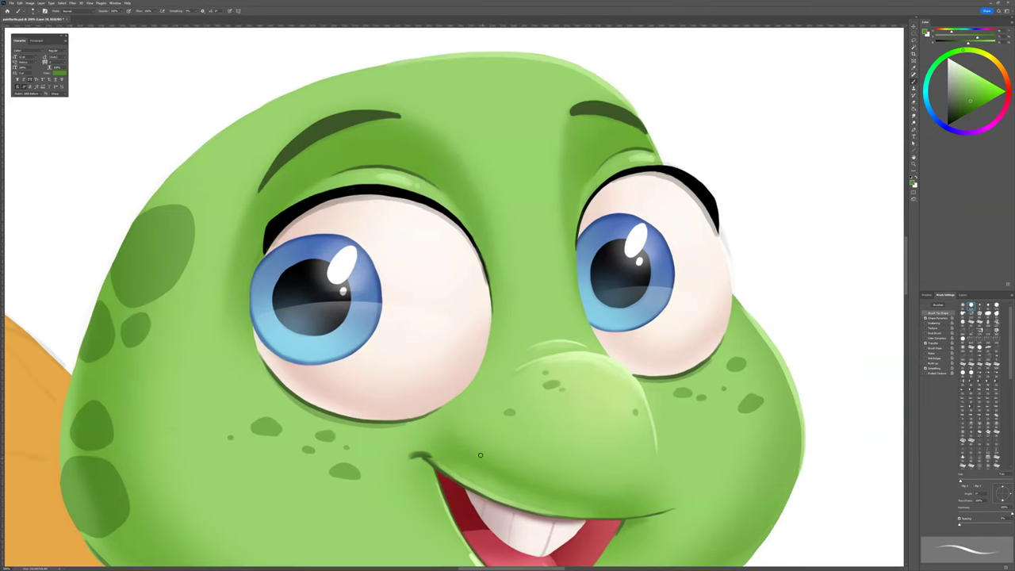
Step: Sample the iris blue, add a Multiply layer above the others, and paint short radial lines in the smaller eye's iris
{"action": "left_click", "coordinate": [613, 216], "text": "alt"}
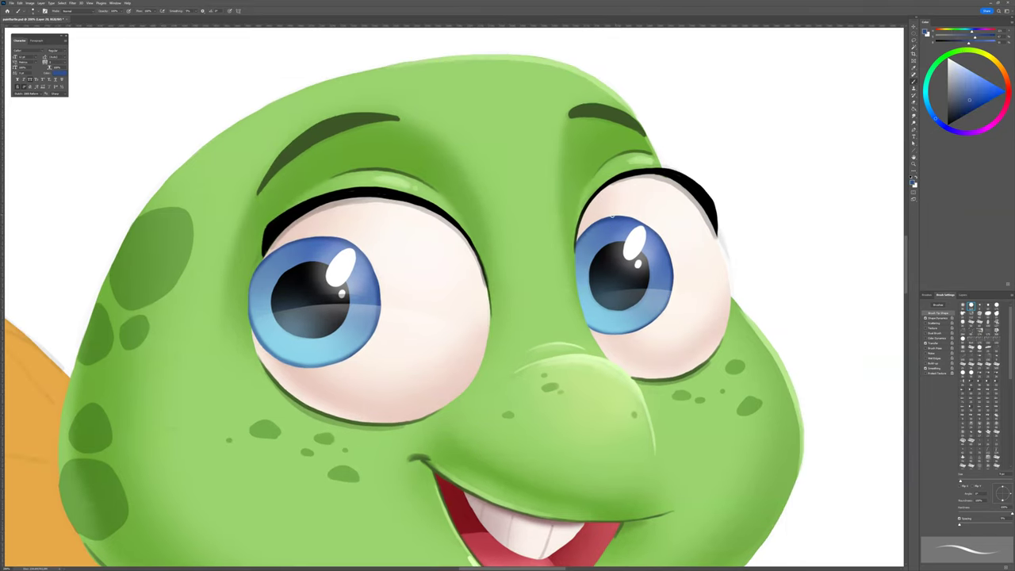
{"action": "left_click", "coordinate": [962, 295]}
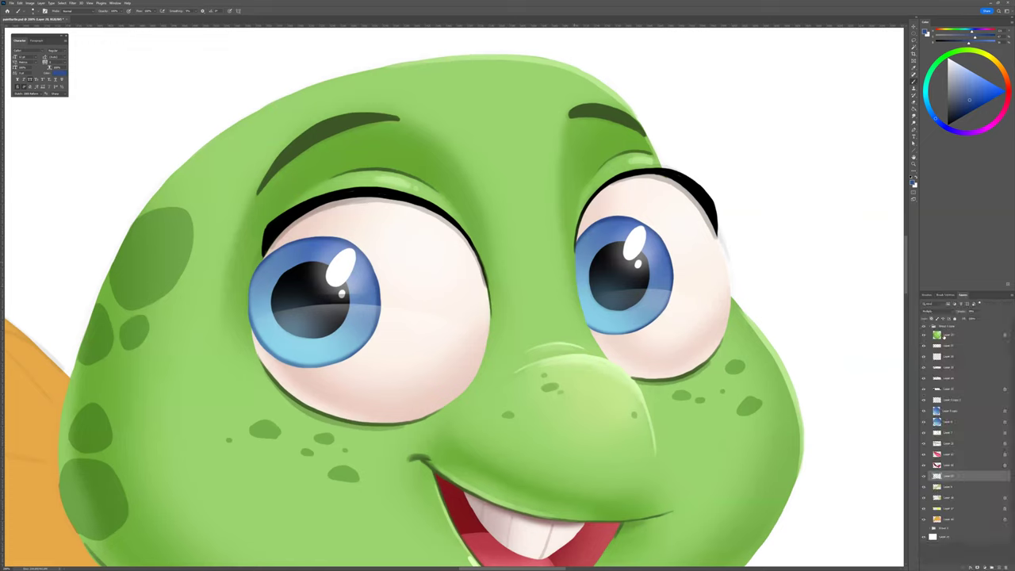
{"action": "left_click", "coordinate": [943, 335]}
{"action": "left_click", "coordinate": [999, 566]}
{"action": "left_click", "coordinate": [929, 311]}
{"action": "left_click", "coordinate": [927, 330]}
{"action": "mouse_move", "coordinate": [593, 247]}
{"action": "left_mouse_down"}
{"action": "mouse_move", "coordinate": [589, 235]}
{"action": "mouse_move", "coordinate": [617, 222]}
{"action": "left_mouse_up"}
{"action": "left_click_drag", "start_coordinate": [650, 257], "coordinate": [661, 248]}
{"action": "mouse_move", "coordinate": [655, 268]}
{"action": "left_mouse_down"}
{"action": "mouse_move", "coordinate": [661, 262]}
{"action": "mouse_move", "coordinate": [668, 277]}
{"action": "left_mouse_up"}
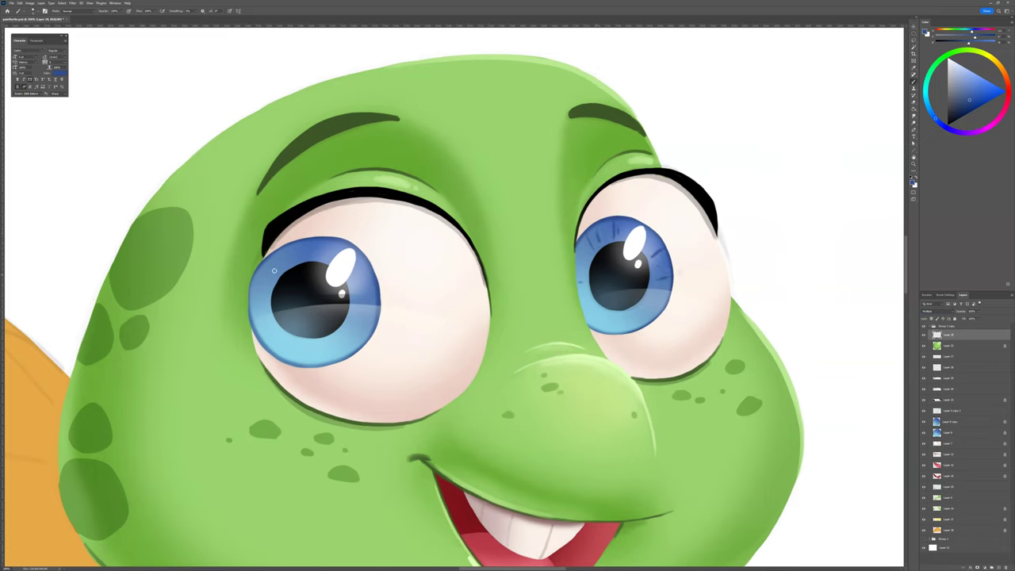
Step: Paint matching radial lines around the larger eye's iris and add a few at the bottom of the smaller iris
{"action": "mouse_move", "coordinate": [275, 273]}
{"action": "left_mouse_down"}
{"action": "mouse_move", "coordinate": [268, 261]}
{"action": "mouse_move", "coordinate": [319, 242]}
{"action": "left_mouse_up"}
{"action": "mouse_move", "coordinate": [264, 302]}
{"action": "left_mouse_down"}
{"action": "mouse_move", "coordinate": [251, 304]}
{"action": "mouse_move", "coordinate": [274, 341]}
{"action": "mouse_move", "coordinate": [338, 354]}
{"action": "mouse_move", "coordinate": [367, 324]}
{"action": "left_mouse_up"}
{"action": "left_click_drag", "start_coordinate": [615, 317], "coordinate": [613, 324]}
{"action": "left_click_drag", "start_coordinate": [638, 308], "coordinate": [640, 311]}
Step: Soften the radial lines in both irises with a large Eraser
{"action": "left_click_drag", "start_coordinate": [630, 361], "coordinate": [663, 390]}
{"action": "key", "text": "e"}
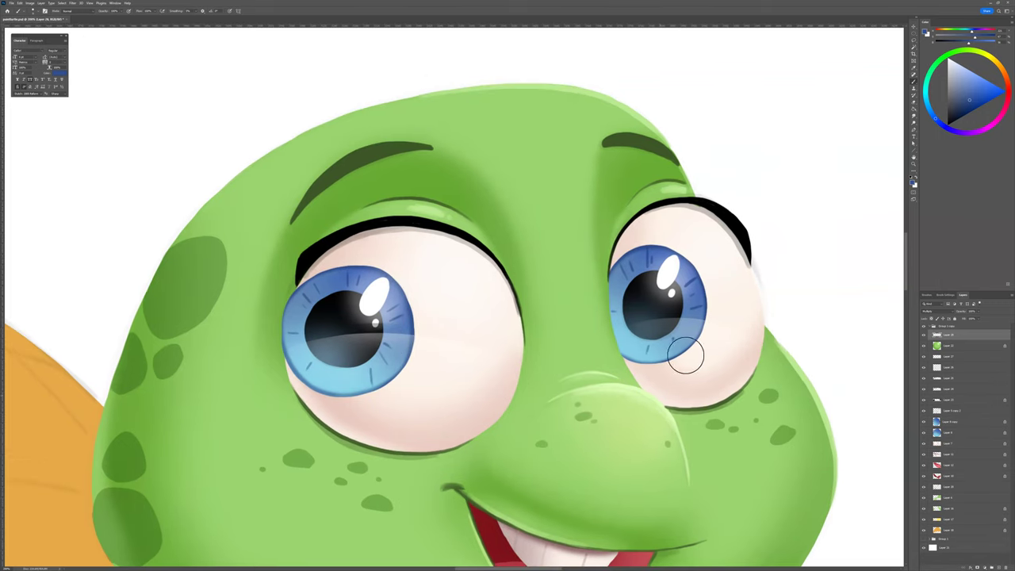
{"action": "mouse_move", "coordinate": [653, 347]}
{"action": "left_mouse_down"}
{"action": "mouse_move", "coordinate": [688, 330]}
{"action": "mouse_move", "coordinate": [719, 292]}
{"action": "mouse_move", "coordinate": [676, 267]}
{"action": "mouse_move", "coordinate": [591, 300]}
{"action": "left_mouse_up"}
{"action": "mouse_move", "coordinate": [360, 357]}
{"action": "left_mouse_down"}
{"action": "mouse_move", "coordinate": [318, 288]}
{"action": "mouse_move", "coordinate": [366, 297]}
{"action": "mouse_move", "coordinate": [370, 389]}
{"action": "left_mouse_up"}
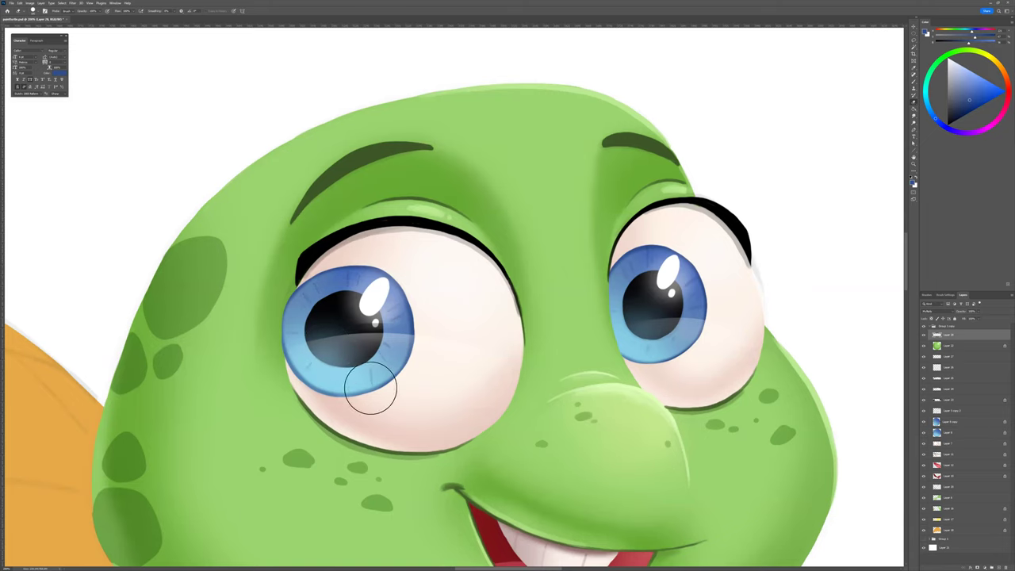
Step: Add a new layer and brush thin pale blue highlight arcs along the lower edge of both pupils
{"action": "left_click", "coordinate": [998, 567]}
{"action": "key", "text": "b"}
{"action": "left_click", "coordinate": [654, 357], "text": "alt"}
{"action": "left_click_drag", "start_coordinate": [988, 42], "coordinate": [948, 37]}
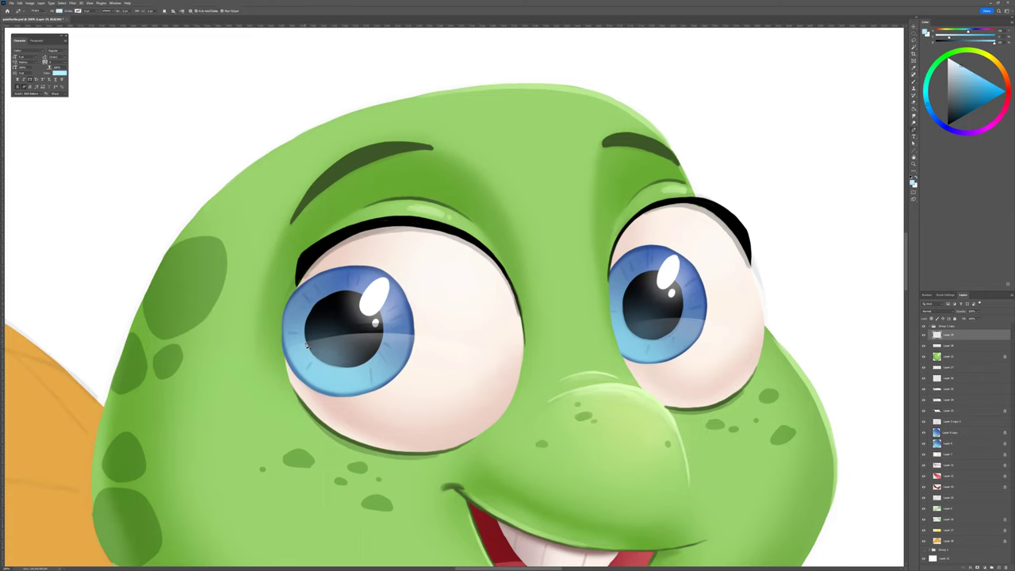
{"action": "mouse_move", "coordinate": [305, 341]}
{"action": "left_mouse_down"}
{"action": "mouse_move", "coordinate": [328, 366]}
{"action": "mouse_move", "coordinate": [349, 369]}
{"action": "left_mouse_up"}
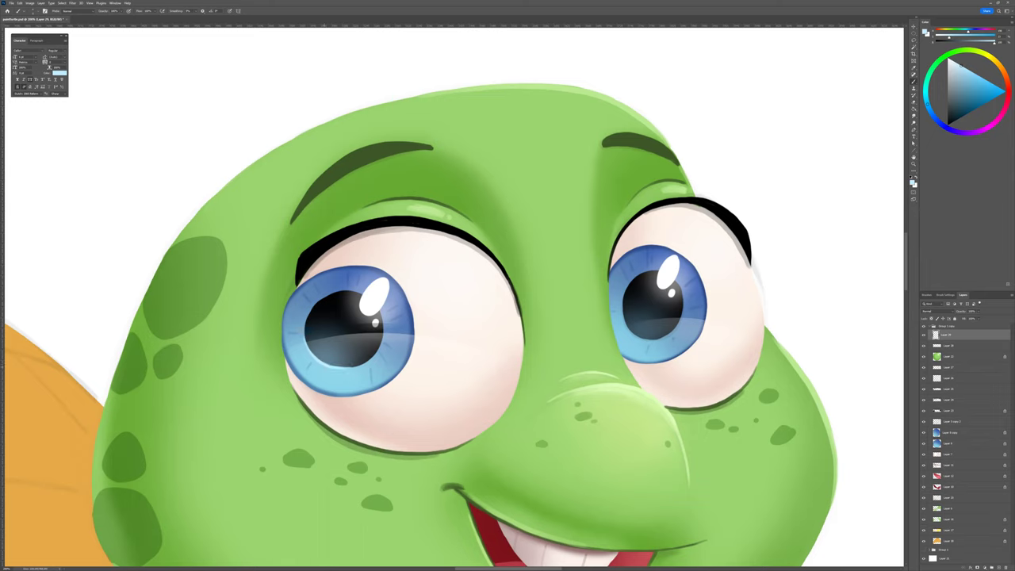
{"action": "key", "text": "ctrl+z"}
{"action": "left_click_drag", "start_coordinate": [303, 340], "coordinate": [315, 358]}
{"action": "left_click_drag", "start_coordinate": [627, 324], "coordinate": [638, 338]}
Step: Examine the whole turtle and the finished face up close to judge the eyes and freckles
{"action": "scroll", "coordinate": [677, 434], "scroll_direction": "down", "scroll_amount": 3}
{"action": "scroll", "coordinate": [677, 434], "scroll_direction": "down", "scroll_amount": 4}
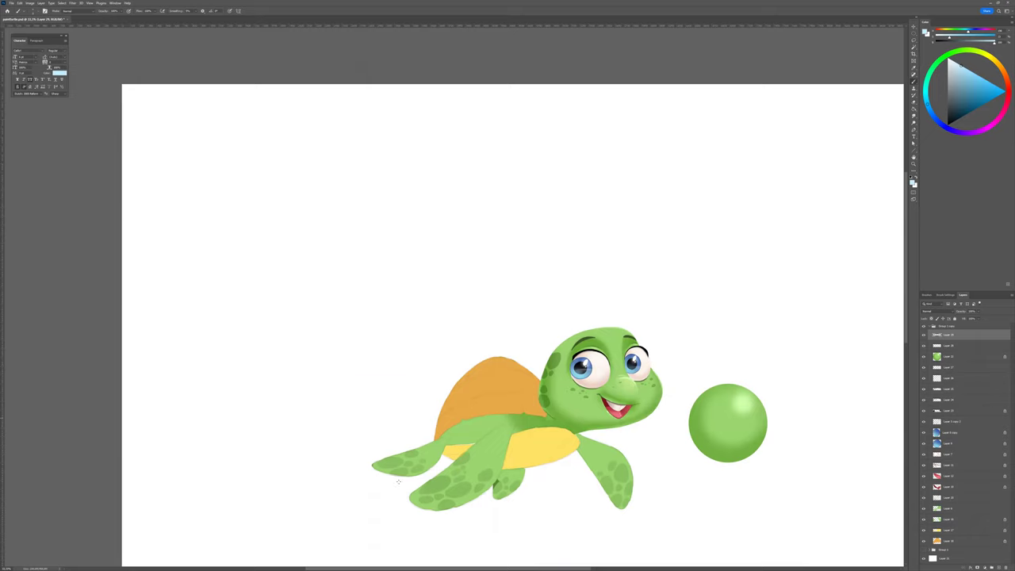
{"action": "scroll", "coordinate": [624, 410], "scroll_direction": "up", "scroll_amount": 3}
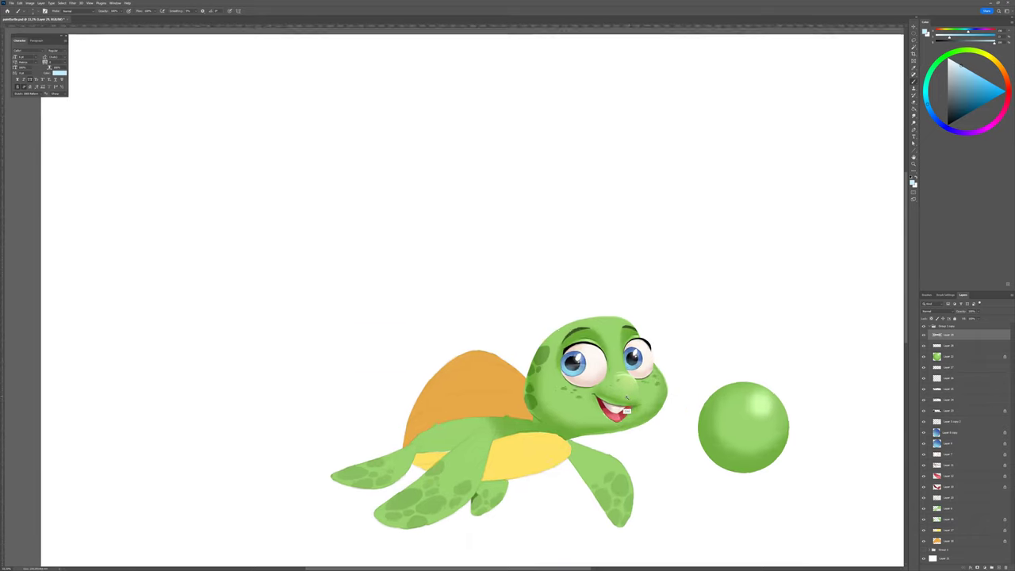
{"action": "left_click_drag", "start_coordinate": [611, 370], "coordinate": [610, 381]}
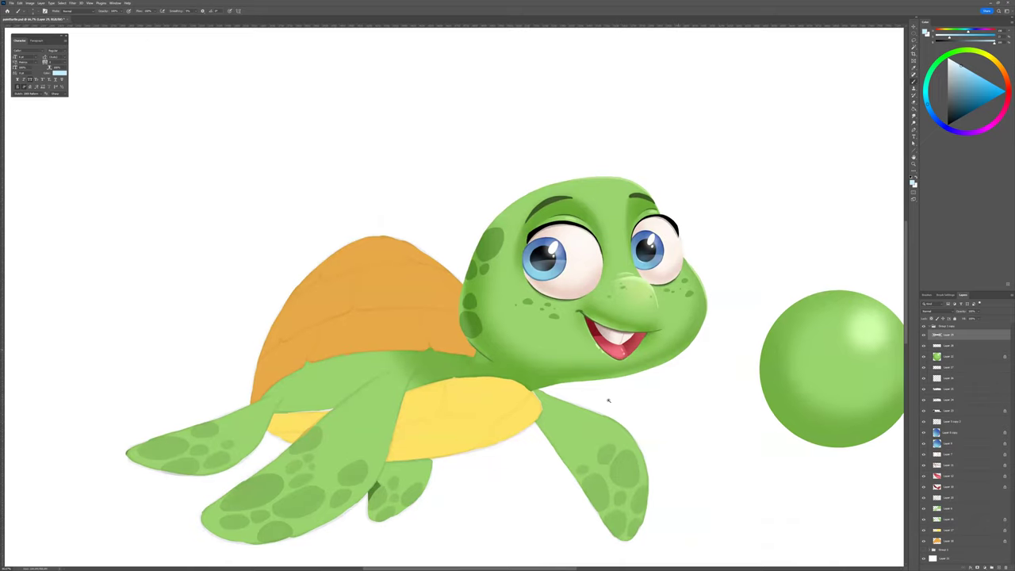
{"action": "scroll", "coordinate": [608, 401], "scroll_direction": "up", "scroll_amount": 3}
{"action": "scroll", "coordinate": [682, 369], "scroll_direction": "down", "scroll_amount": 2}
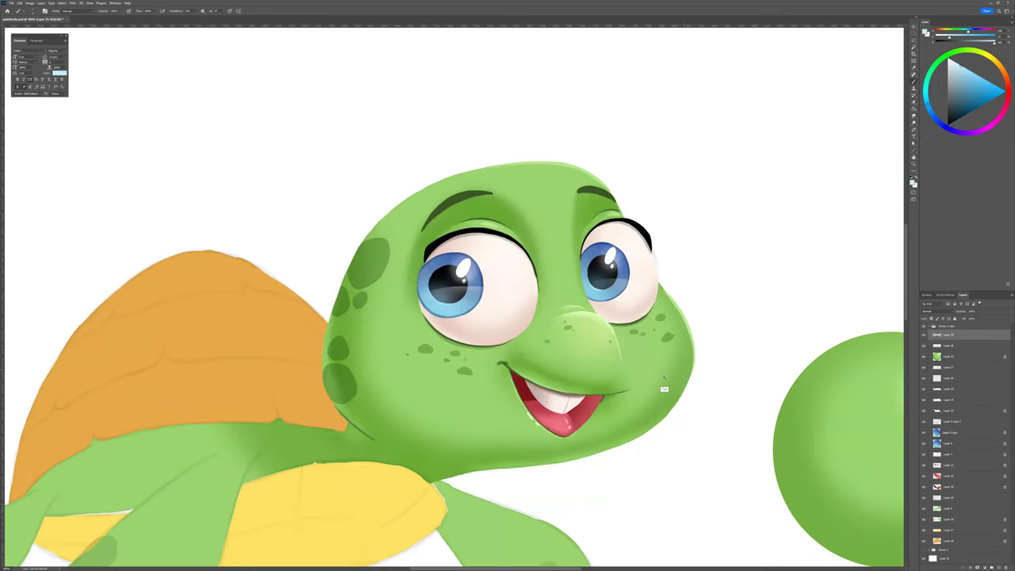
{"action": "scroll", "coordinate": [749, 410], "scroll_direction": "up", "scroll_amount": 2}
{"action": "scroll", "coordinate": [719, 406], "scroll_direction": "down", "scroll_amount": 3}
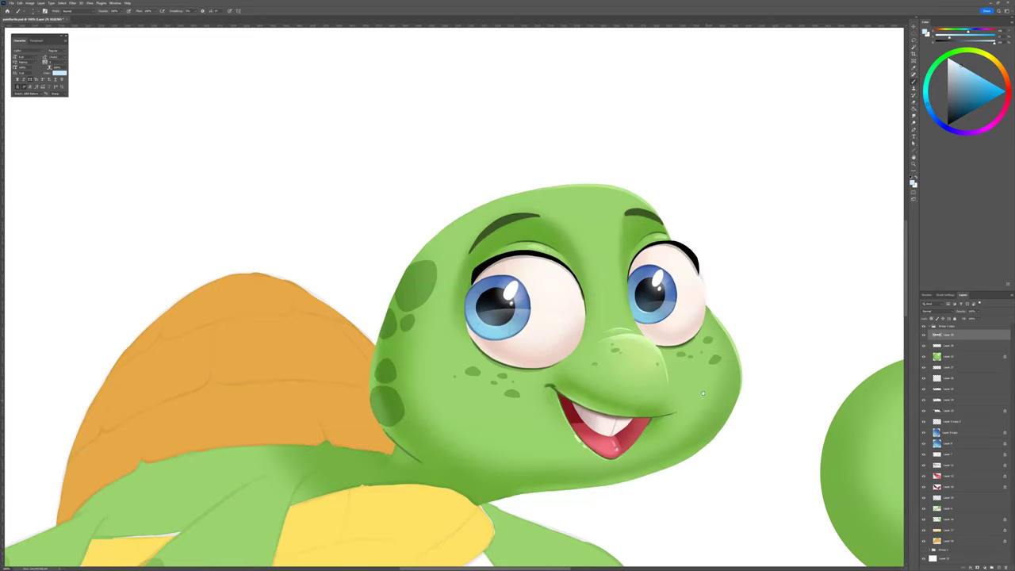
{"action": "left_click_drag", "start_coordinate": [719, 458], "coordinate": [641, 455]}
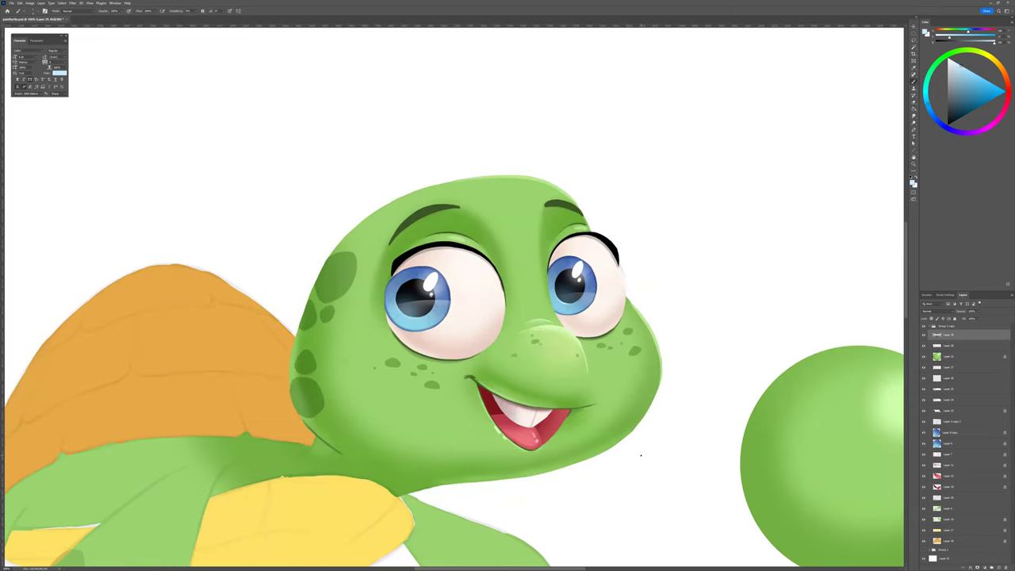